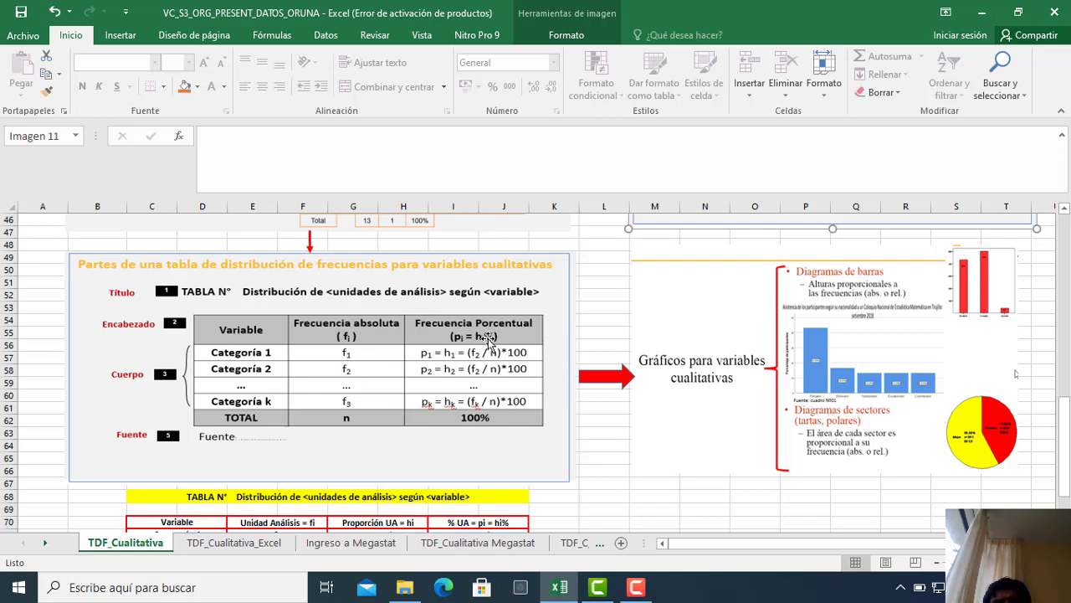
Examine the frequency distribution diagrams and the title, headers and categories of the table template in rows 68 to 76.
{"action": "scroll", "coordinate": [489, 341], "scroll_direction": "up", "scroll_amount": 2}
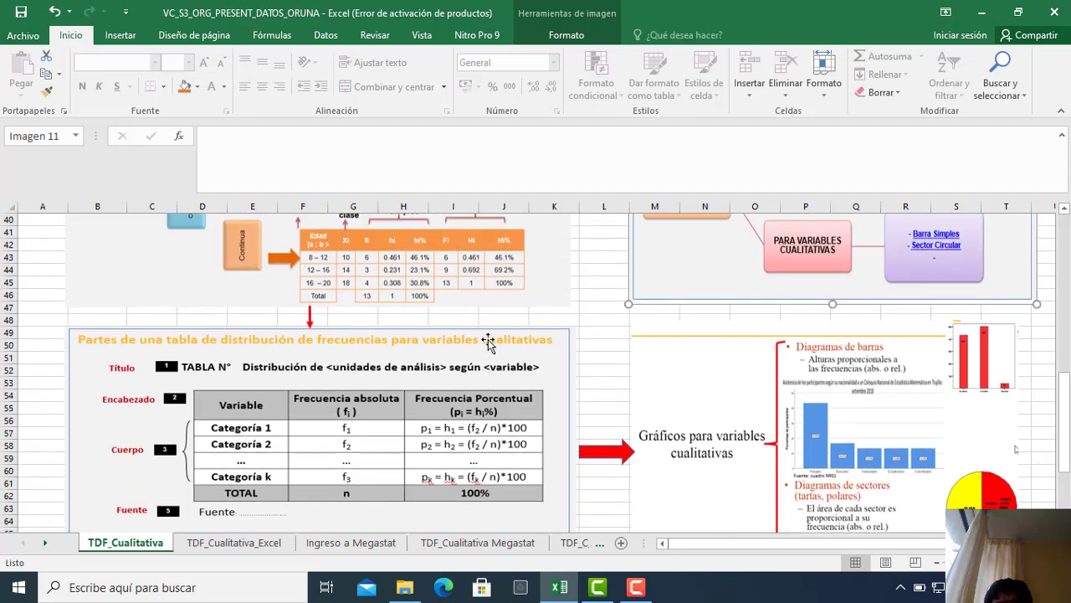
{"action": "scroll", "coordinate": [488, 342], "scroll_direction": "down", "scroll_amount": 2}
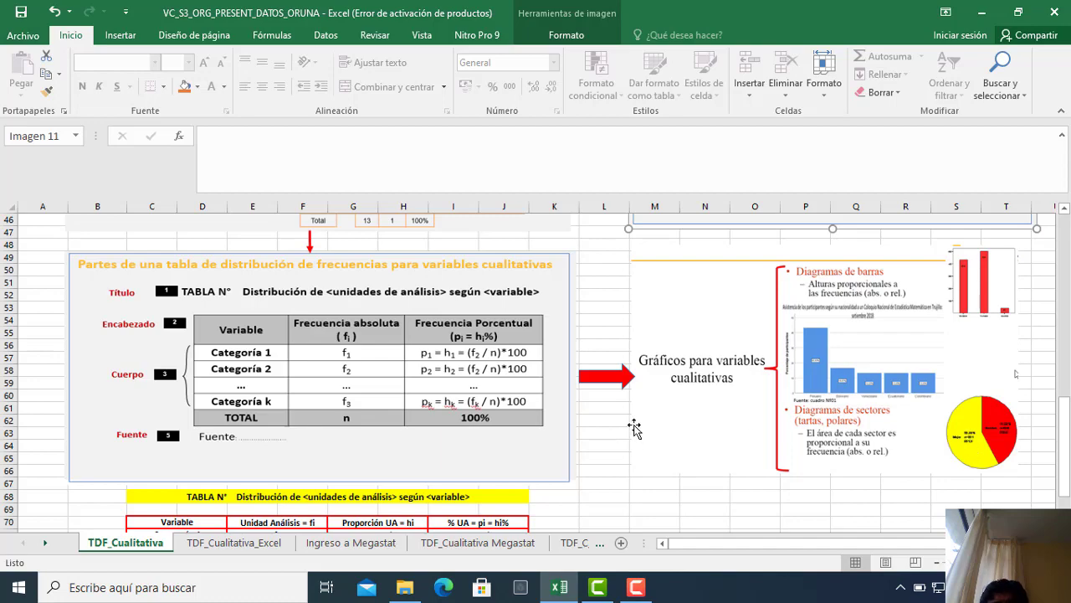
{"action": "scroll", "coordinate": [635, 428], "scroll_direction": "up", "scroll_amount": 12}
{"action": "scroll", "coordinate": [635, 429], "scroll_direction": "down", "scroll_amount": 5}
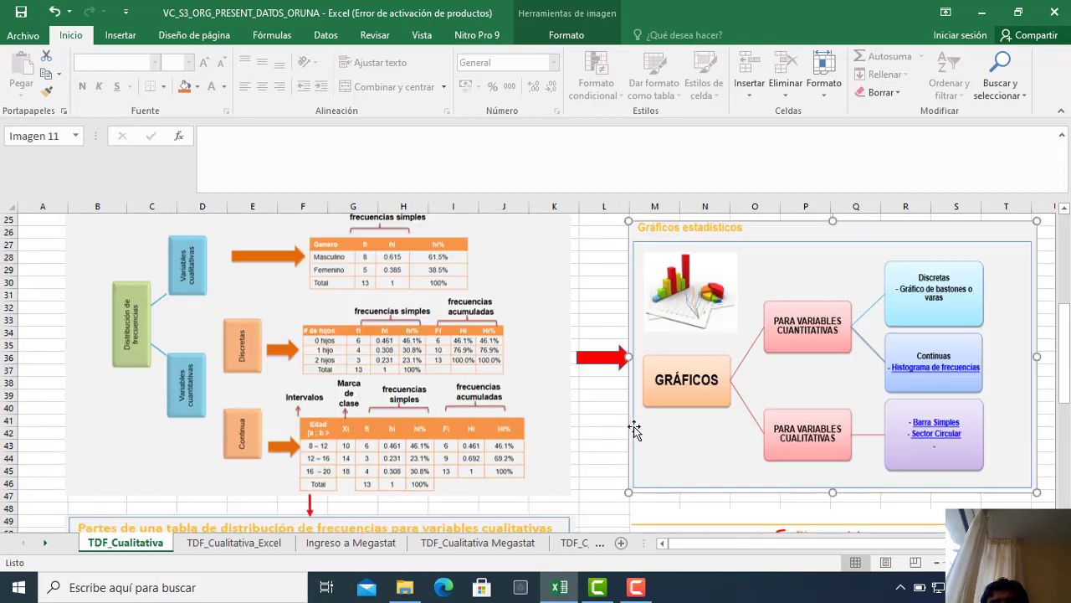
{"action": "scroll", "coordinate": [635, 428], "scroll_direction": "down", "scroll_amount": 10}
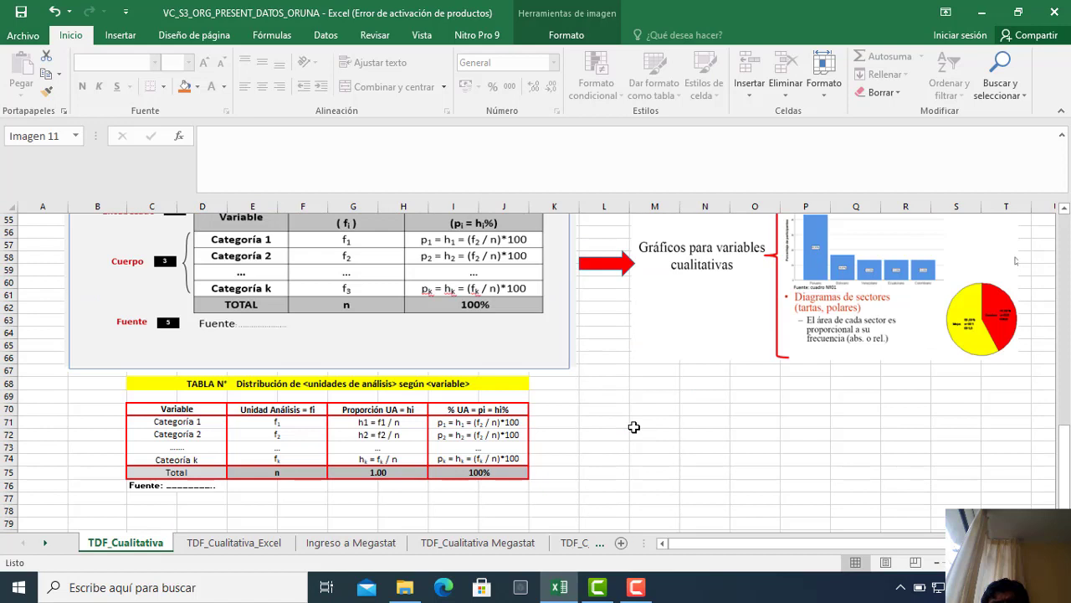
{"action": "scroll", "coordinate": [635, 428], "scroll_direction": "down", "scroll_amount": 1}
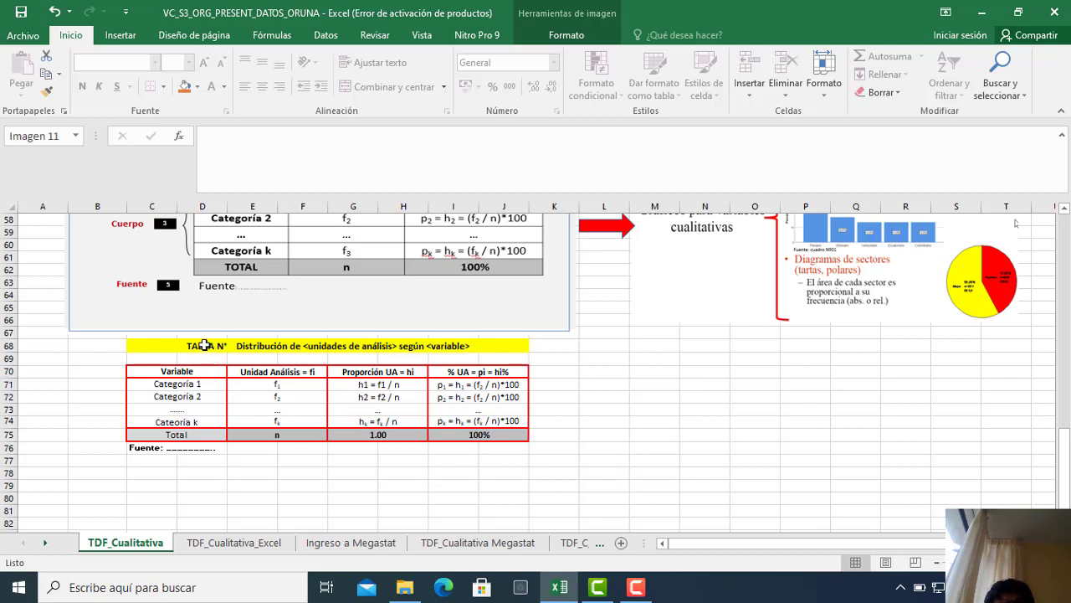
{"action": "left_click_drag", "start_coordinate": [204, 345], "coordinate": [465, 462]}
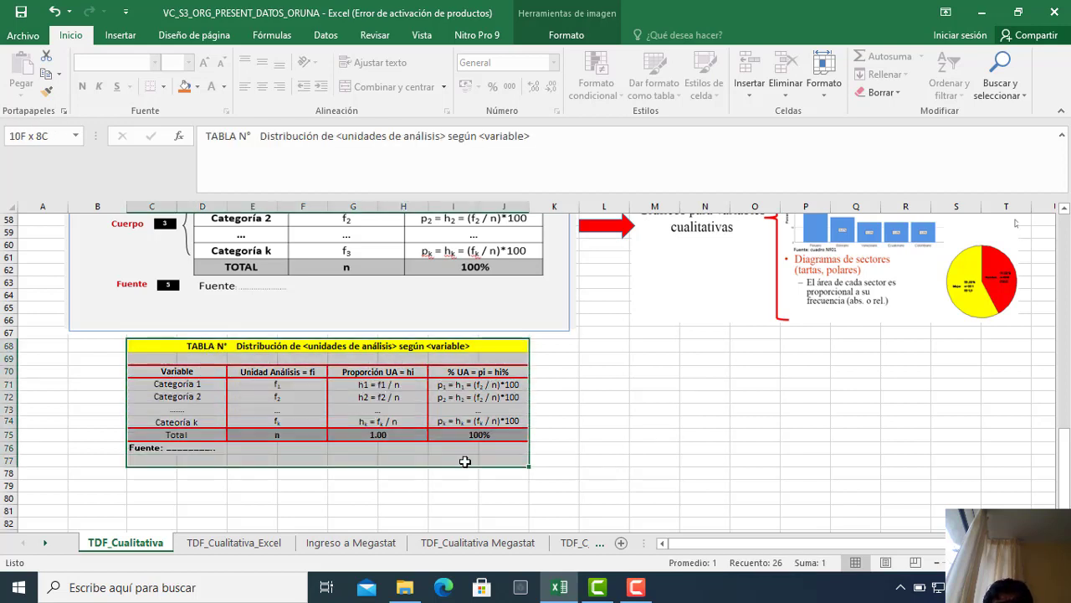
{"action": "left_click", "coordinate": [197, 343]}
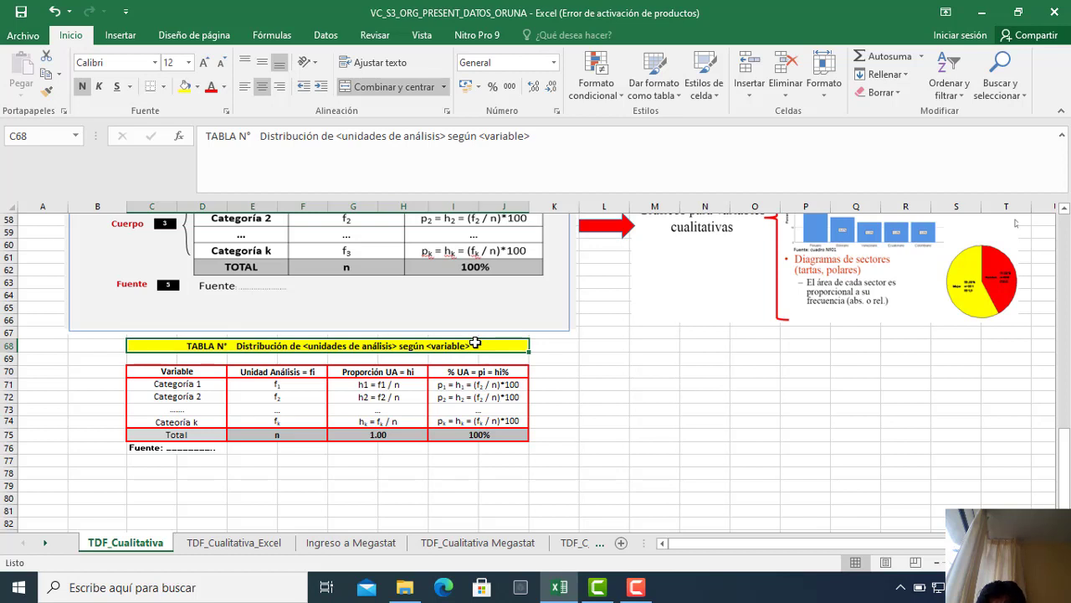
{"action": "left_click_drag", "start_coordinate": [156, 372], "coordinate": [402, 371]}
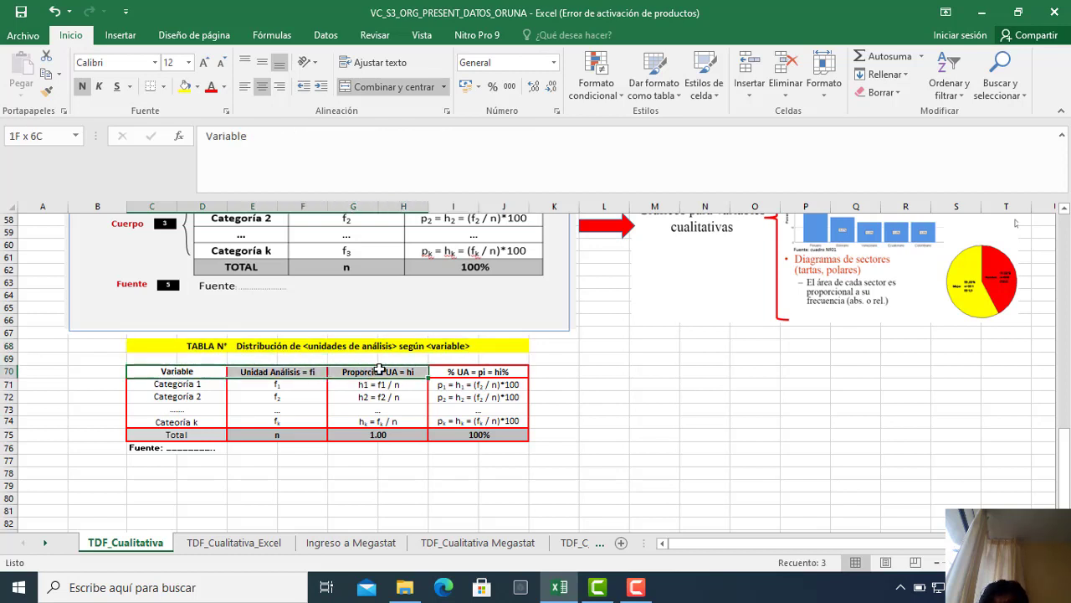
{"action": "left_click", "coordinate": [178, 372]}
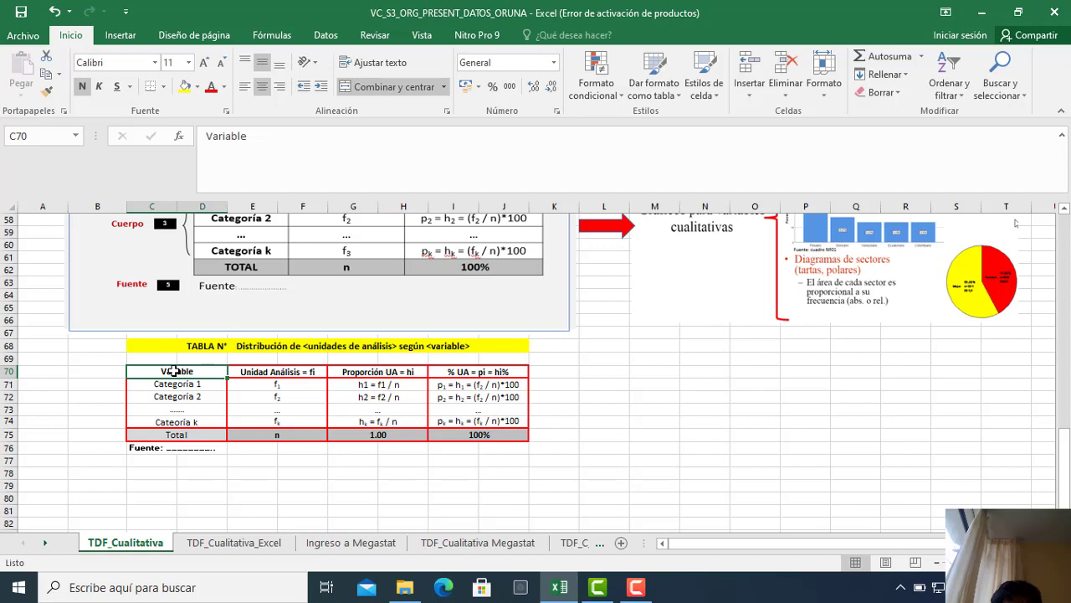
{"action": "left_click_drag", "start_coordinate": [175, 385], "coordinate": [191, 418]}
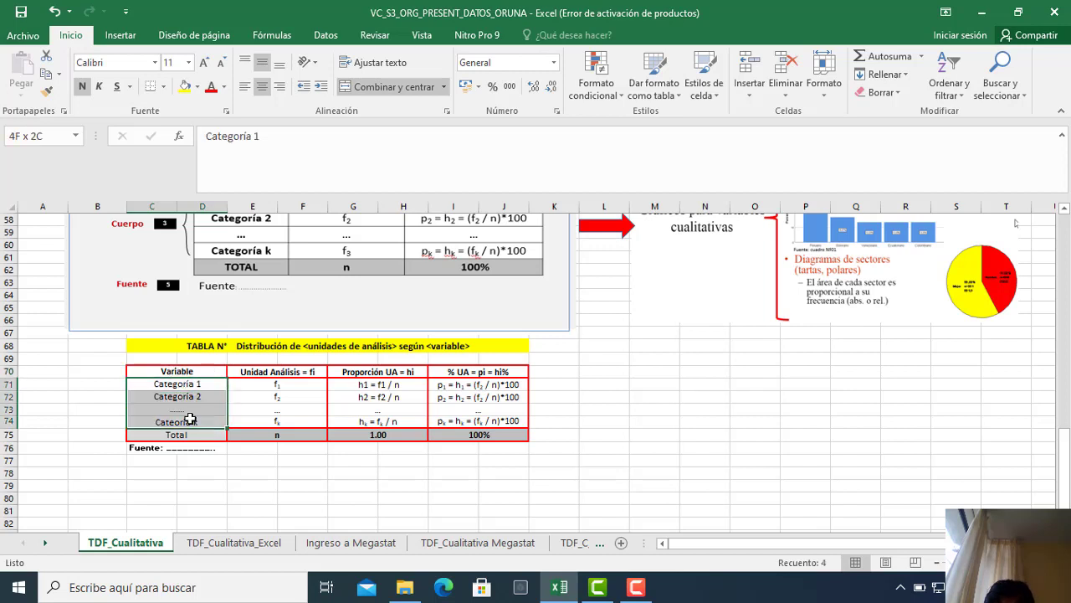
{"action": "left_click", "coordinate": [293, 373]}
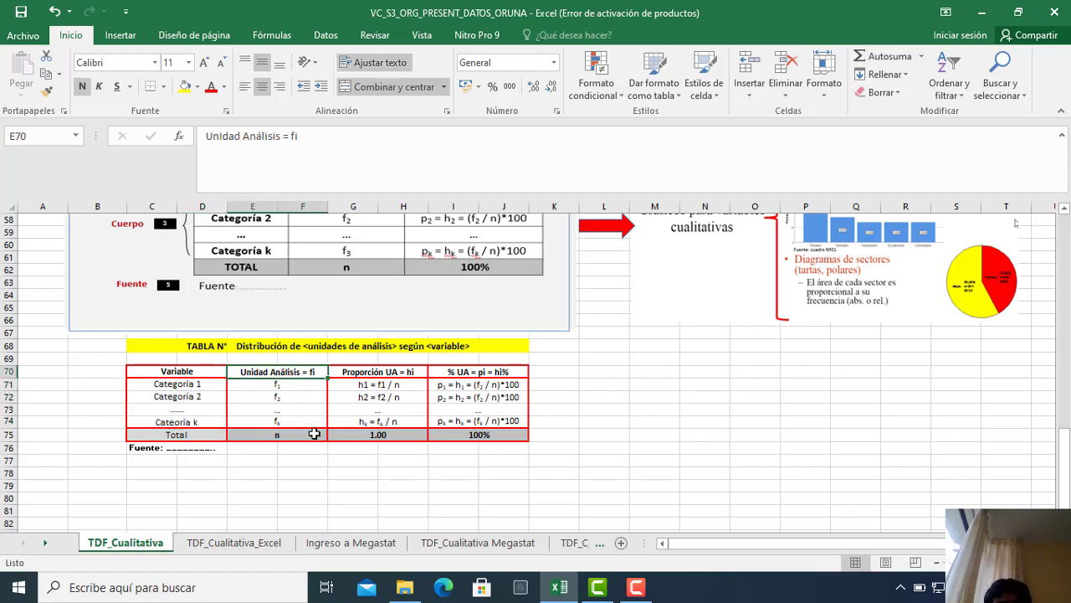
Enter the note "fi: Frecuencia Absoluta Simple = Cantidad de Unidades de Analisis" in cell C79 below the table.
{"action": "left_click", "coordinate": [155, 486]}
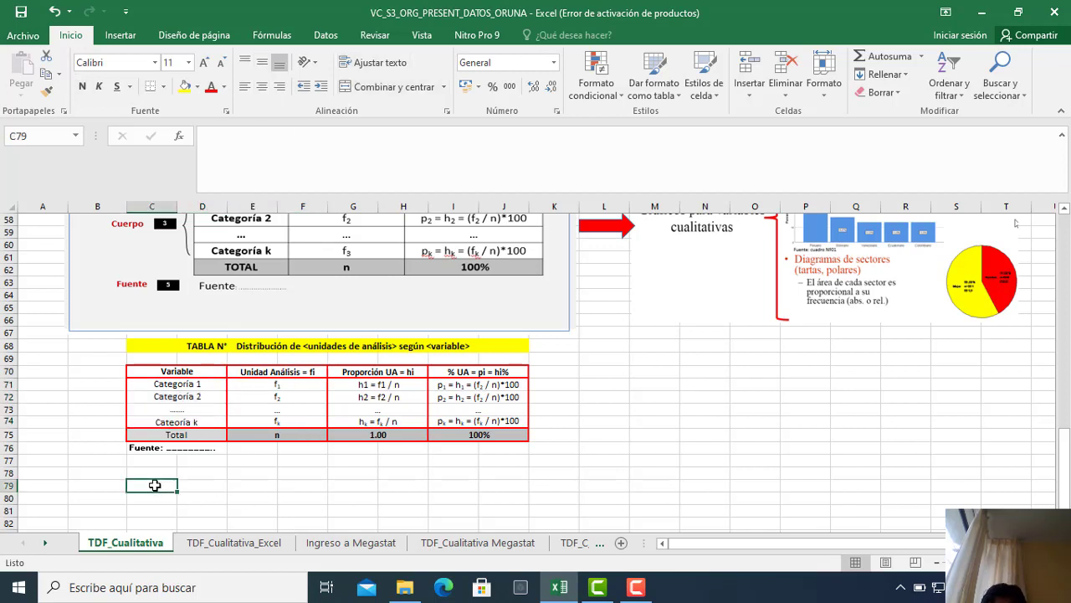
{"action": "type", "text": "fi:"}
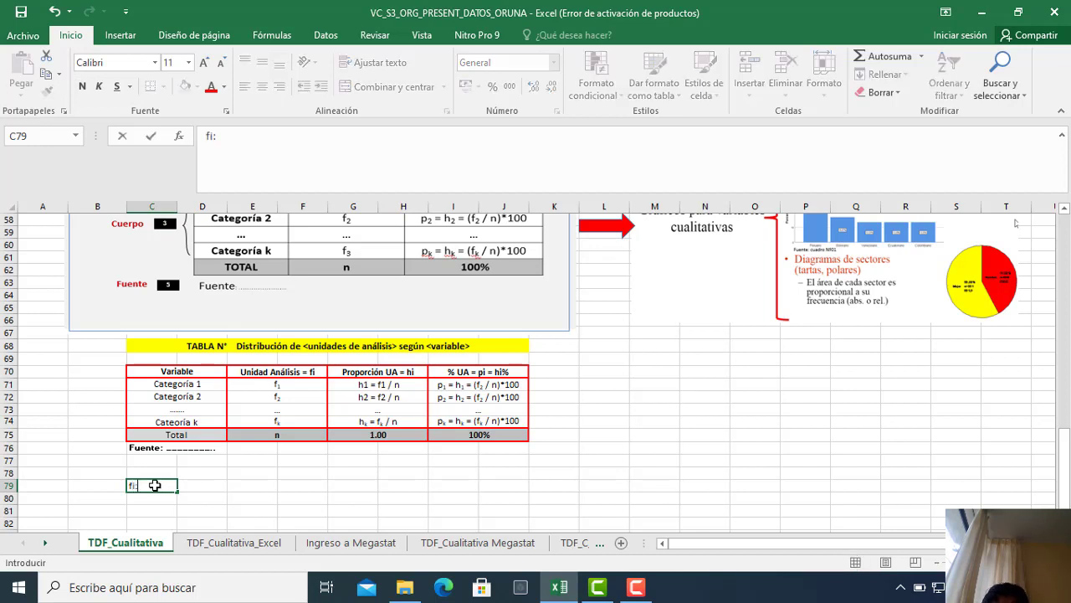
{"action": "type", "text": " Frecuenca"}
{"action": "key", "text": "BackSpace"}
{"action": "type", "text": "ia Absoluta"}
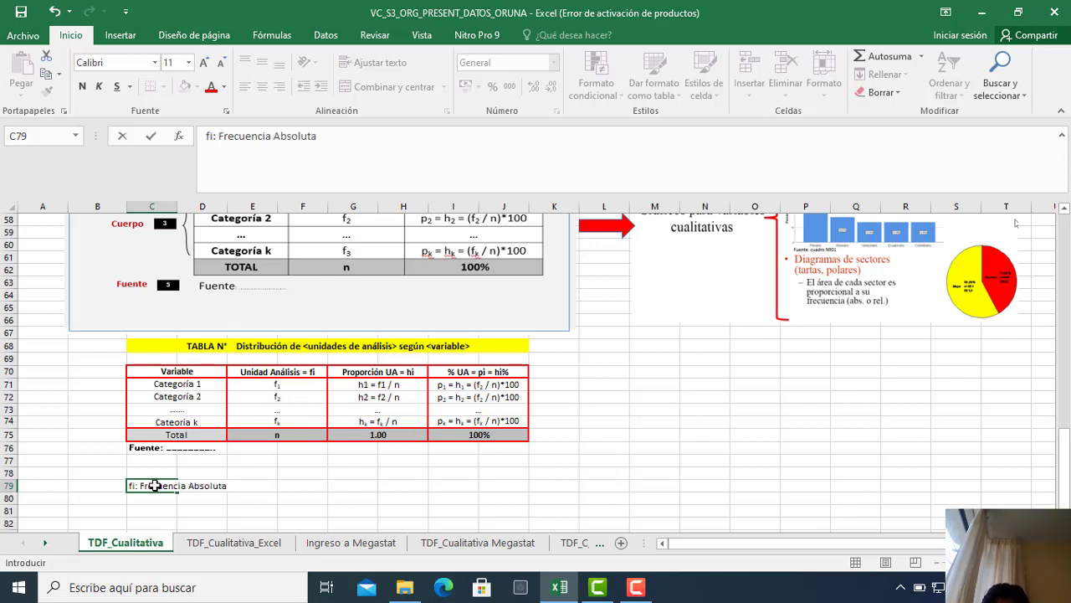
{"action": "type", "text": " Simple = Cant"}
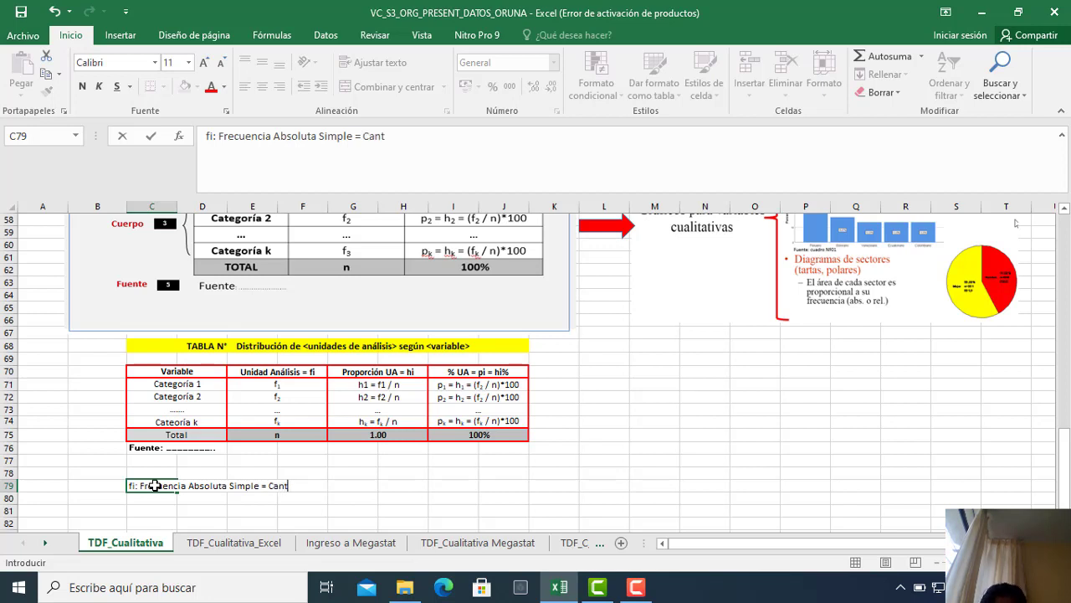
{"action": "type", "text": "idad de Un"}
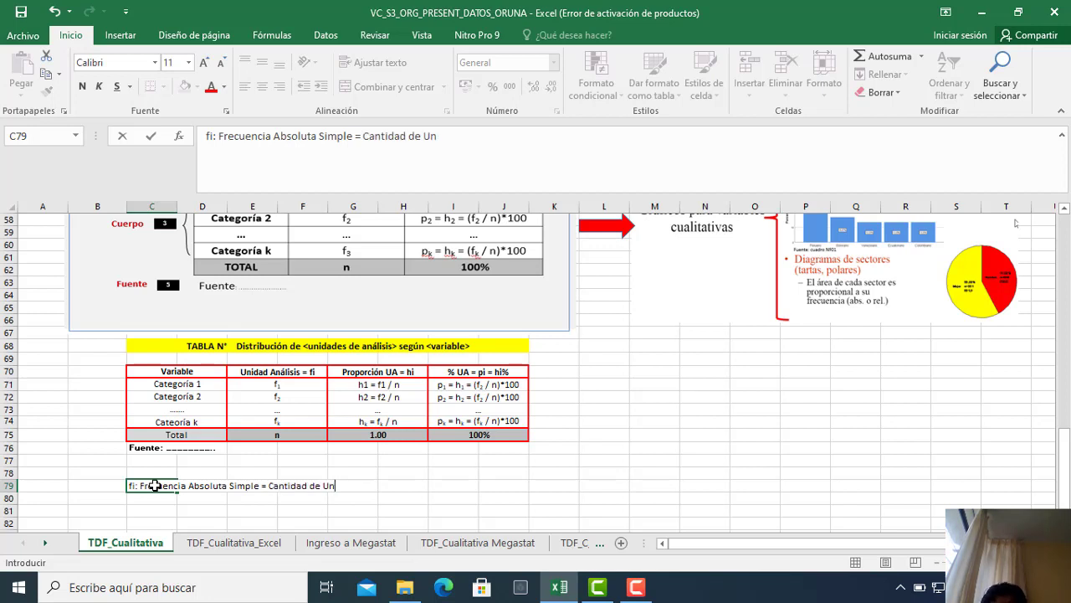
{"action": "type", "text": "idades de A"}
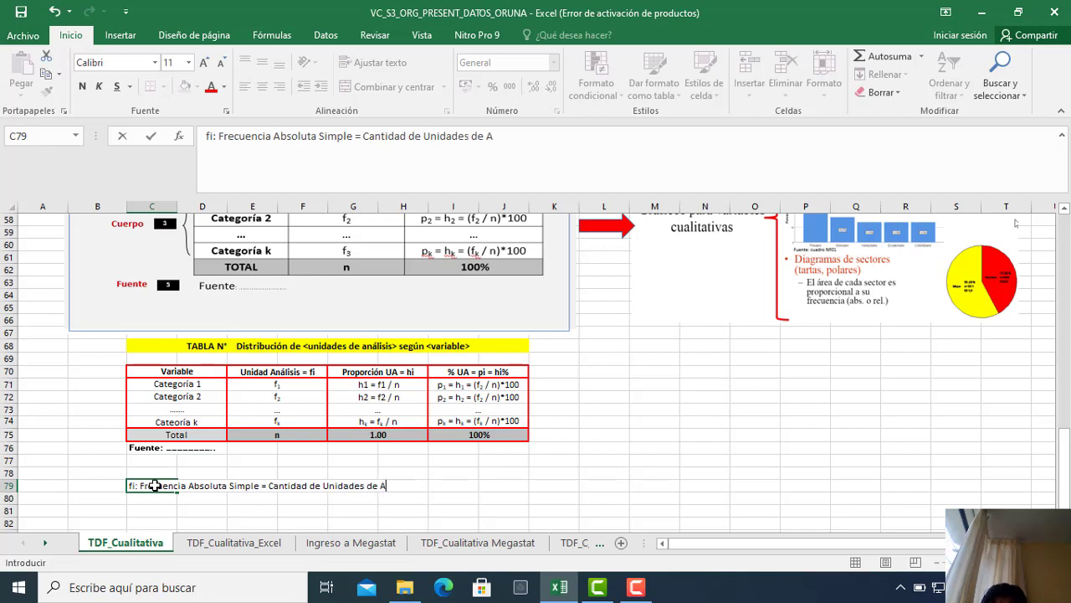
{"action": "type", "text": "nalisis"}
{"action": "key", "text": "Return"}
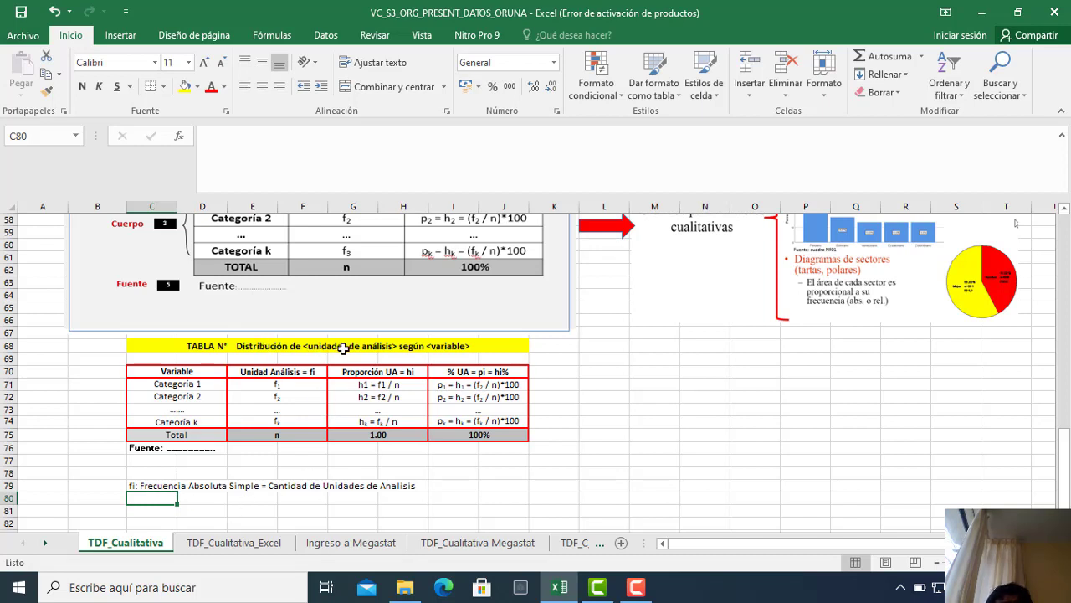
Make the fi definition in cell C79 bold.
{"action": "left_click", "coordinate": [266, 369]}
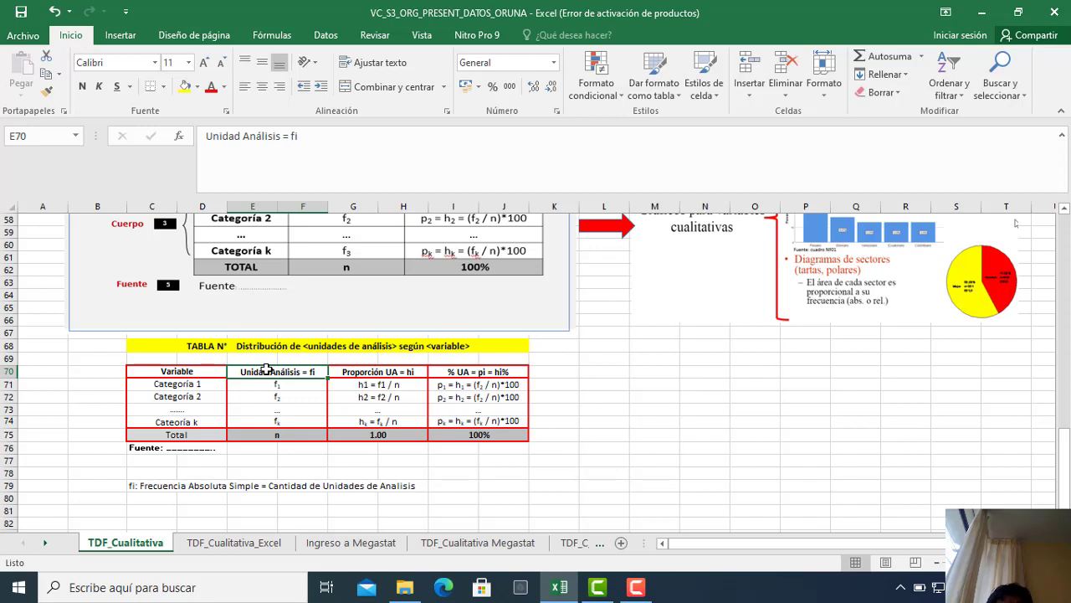
{"action": "left_click", "coordinate": [139, 485]}
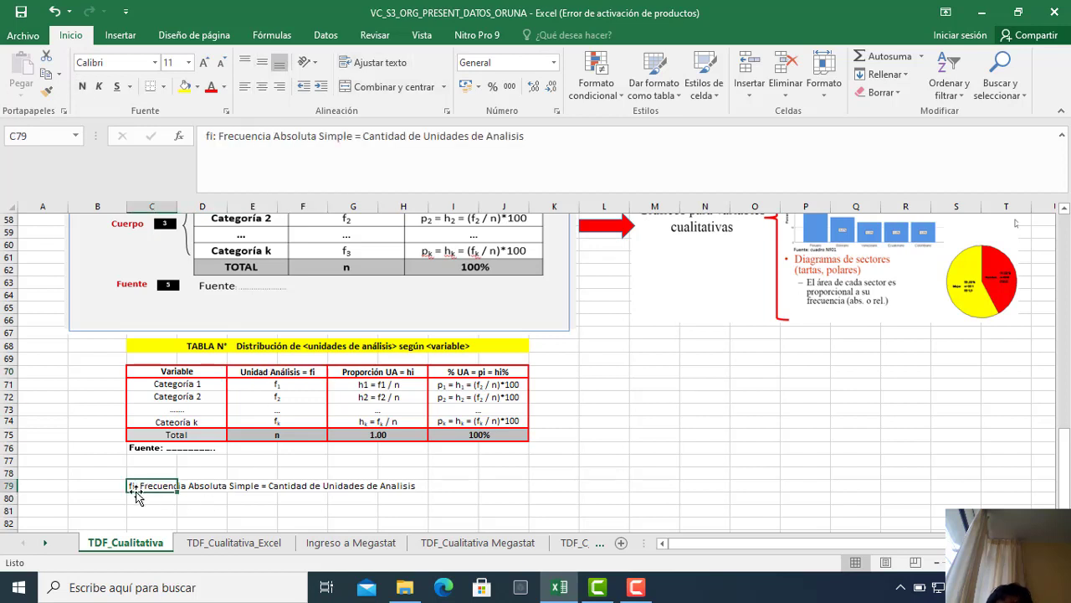
{"action": "left_click", "coordinate": [84, 88]}
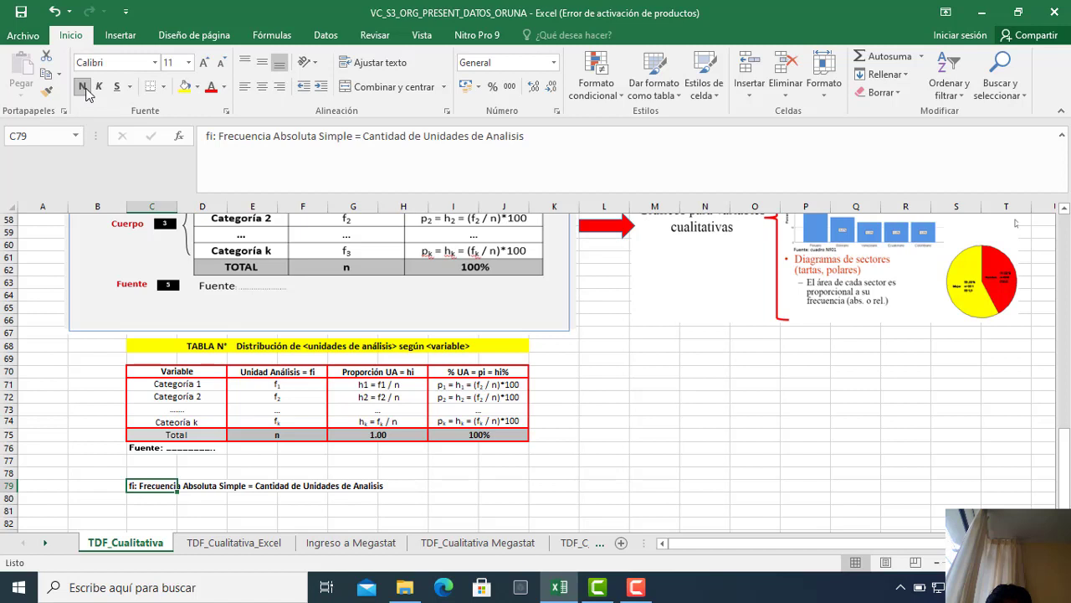
Enter the note "hi: Frecuencia Relativa Simple = Proporción de Unidades de Análisis." in cell C80.
{"action": "left_click", "coordinate": [366, 372]}
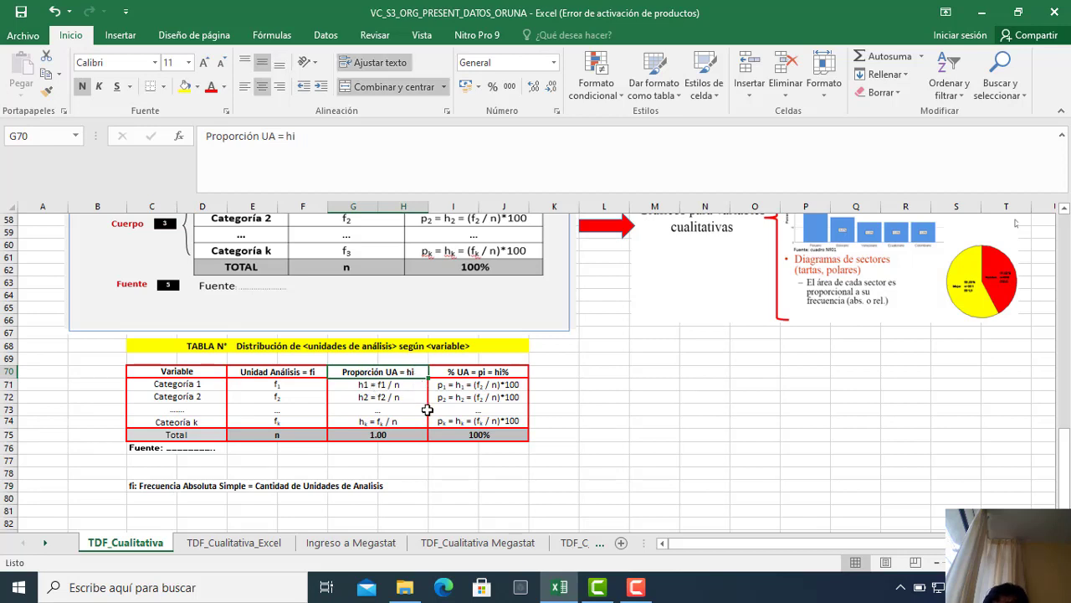
{"action": "left_click", "coordinate": [131, 499]}
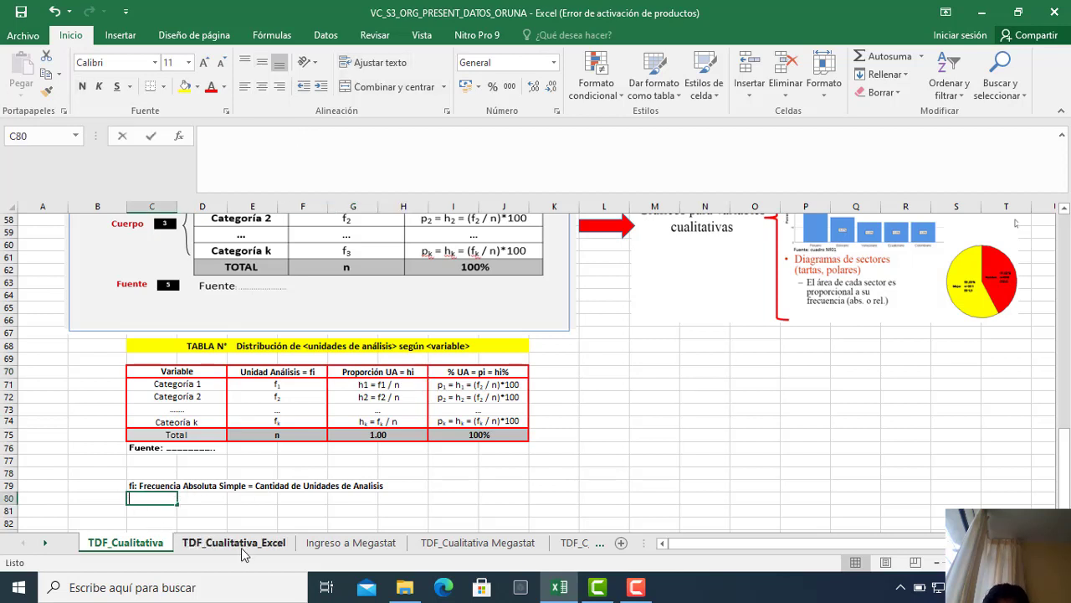
{"action": "type", "text": "hi:"}
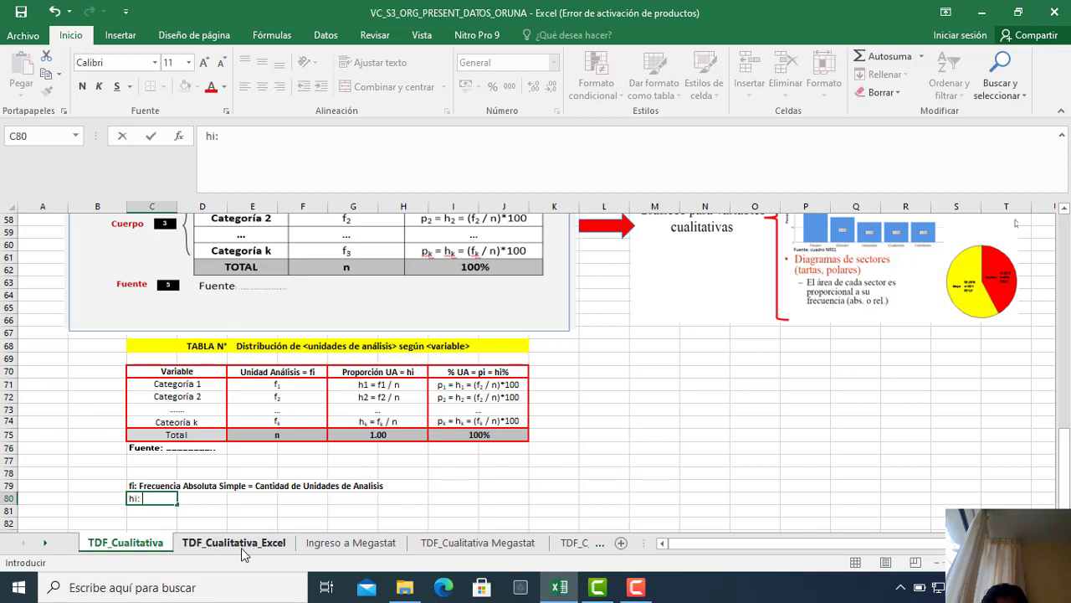
{"action": "type", "text": " Frecuencia Rela"}
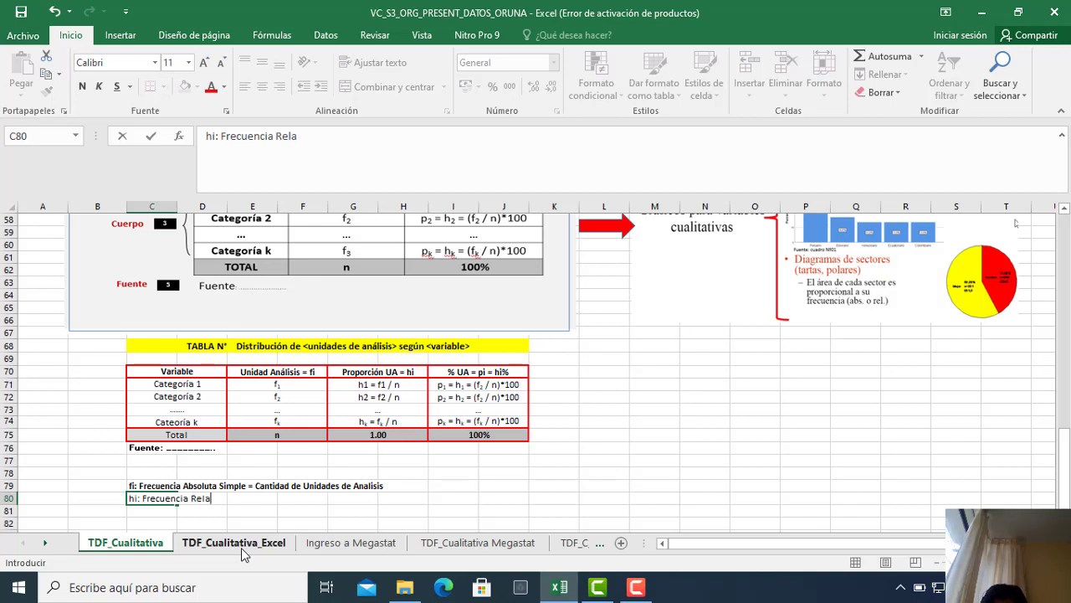
{"action": "type", "text": "tiva Simple = "}
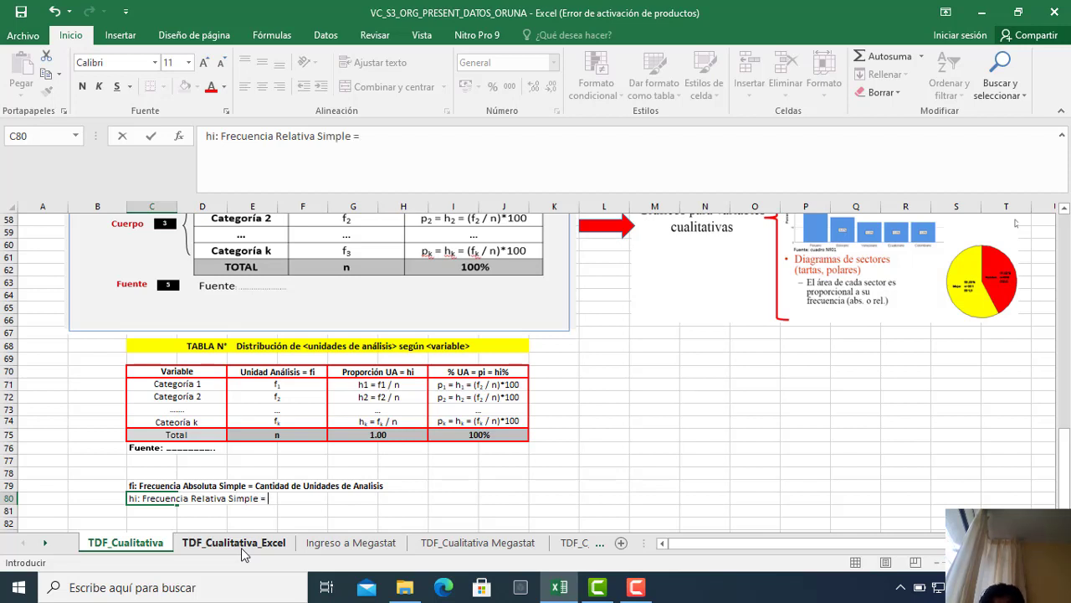
{"action": "type", "text": "Proporción"}
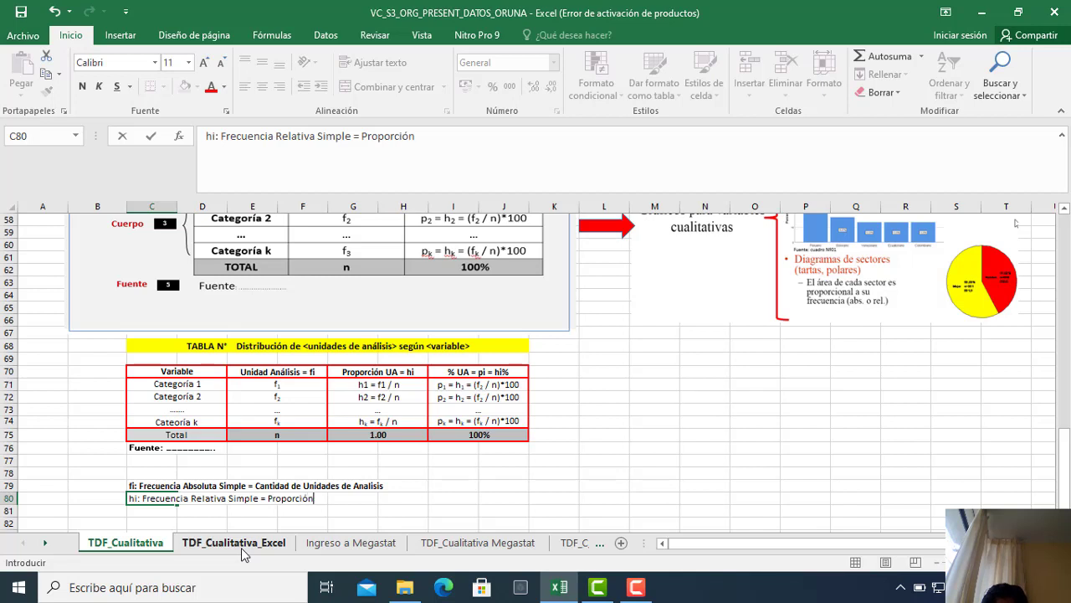
{"action": "type", "text": " de Unidades de "}
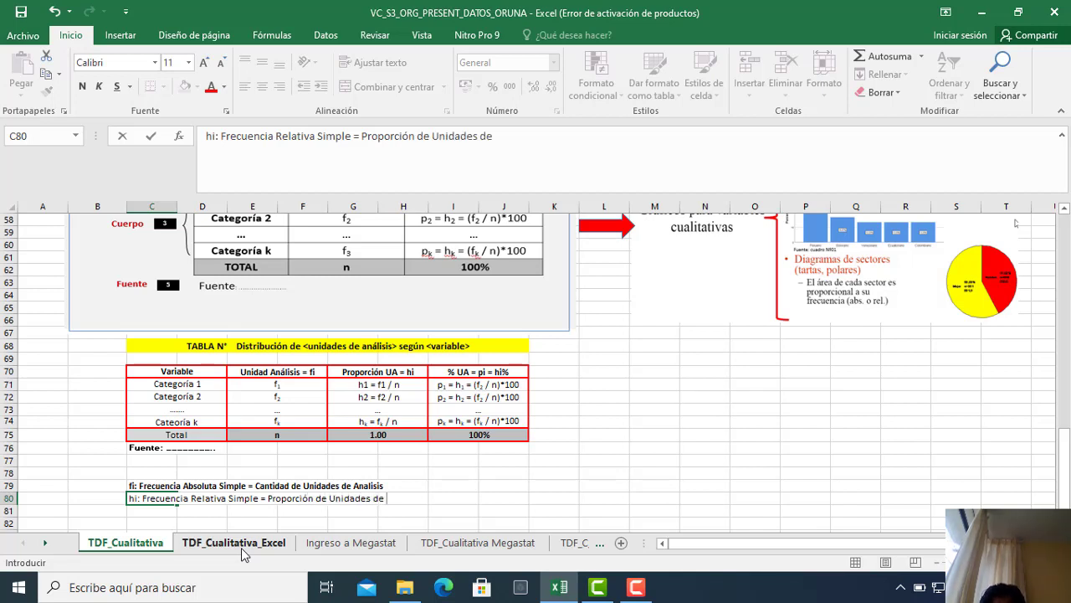
{"action": "type", "text": "Análisis."}
{"action": "key", "text": "Return"}
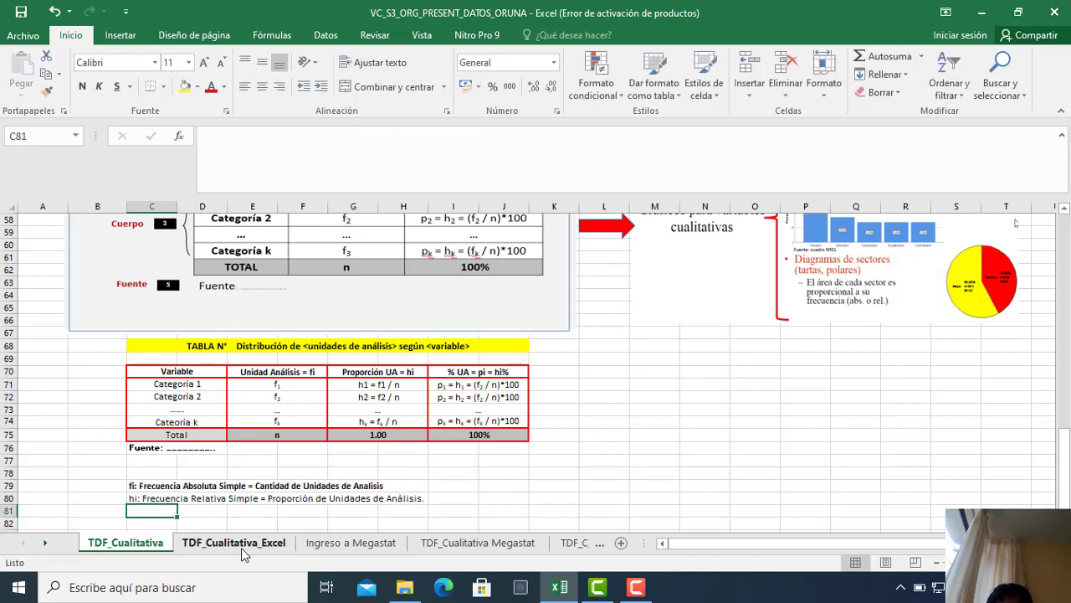
Make the hi definition in cell C80 bold.
{"action": "left_click", "coordinate": [131, 486]}
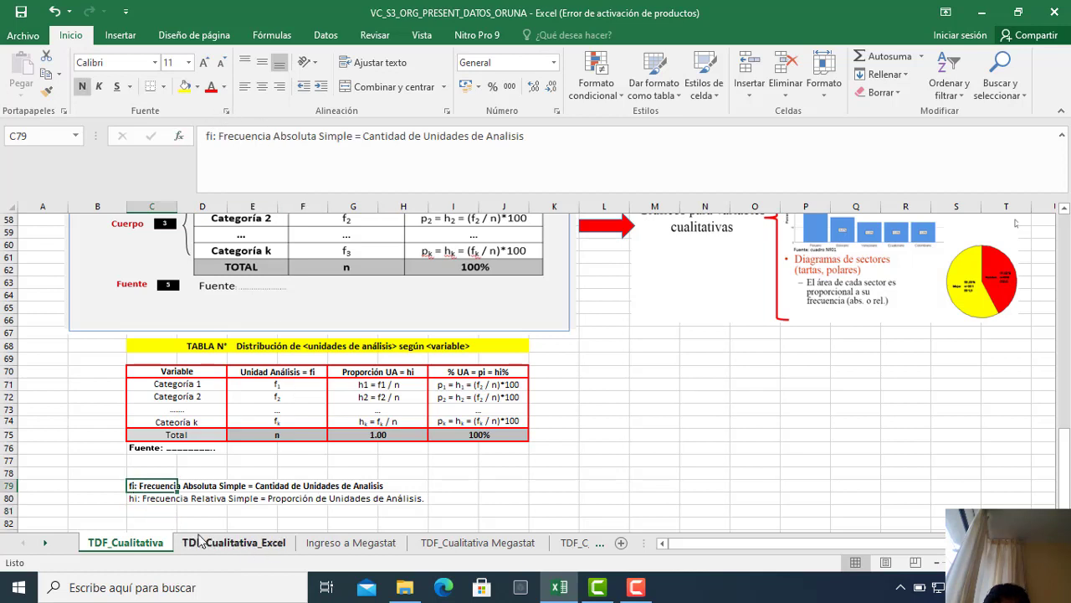
{"action": "left_click", "coordinate": [132, 500]}
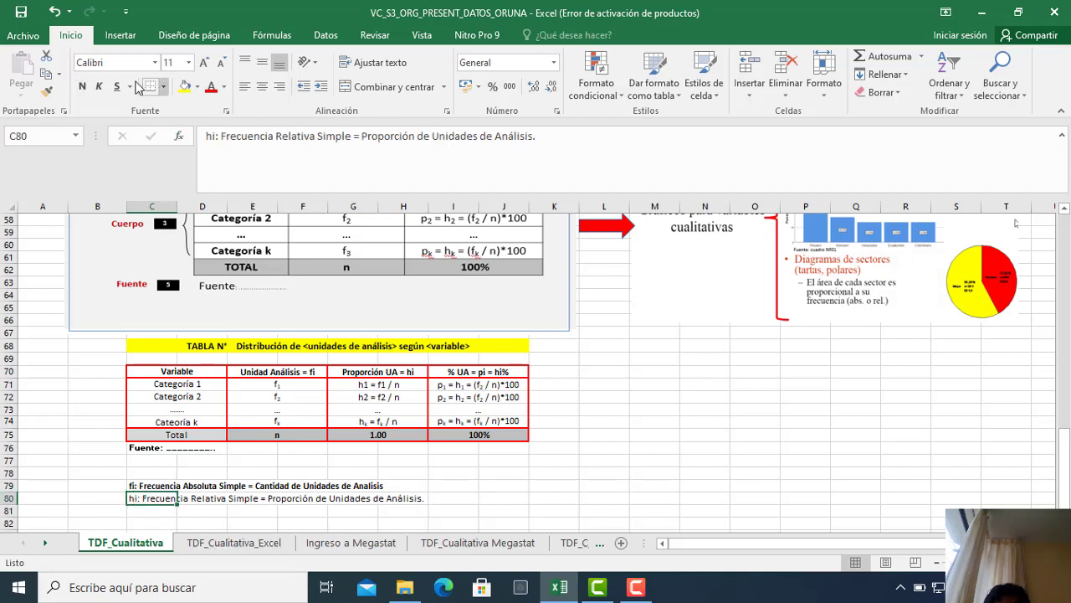
{"action": "left_click", "coordinate": [83, 88]}
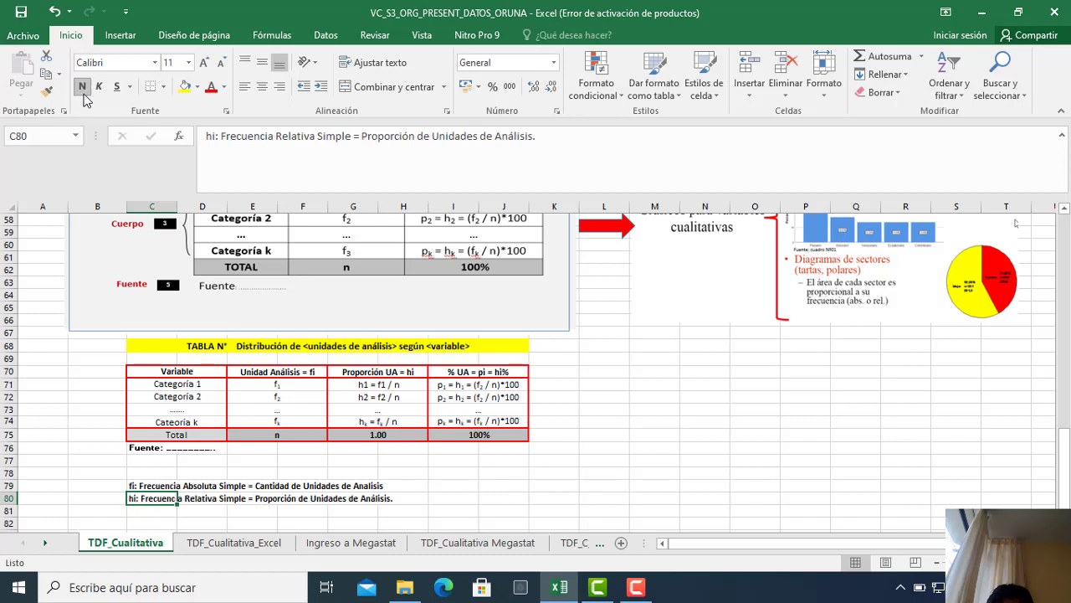
Enter the note "pi = hi%: Frecuencia Relativa Porcentual = Porcentaje = % U.A." in cell C81 below the hi definition.
{"action": "left_click", "coordinate": [287, 370]}
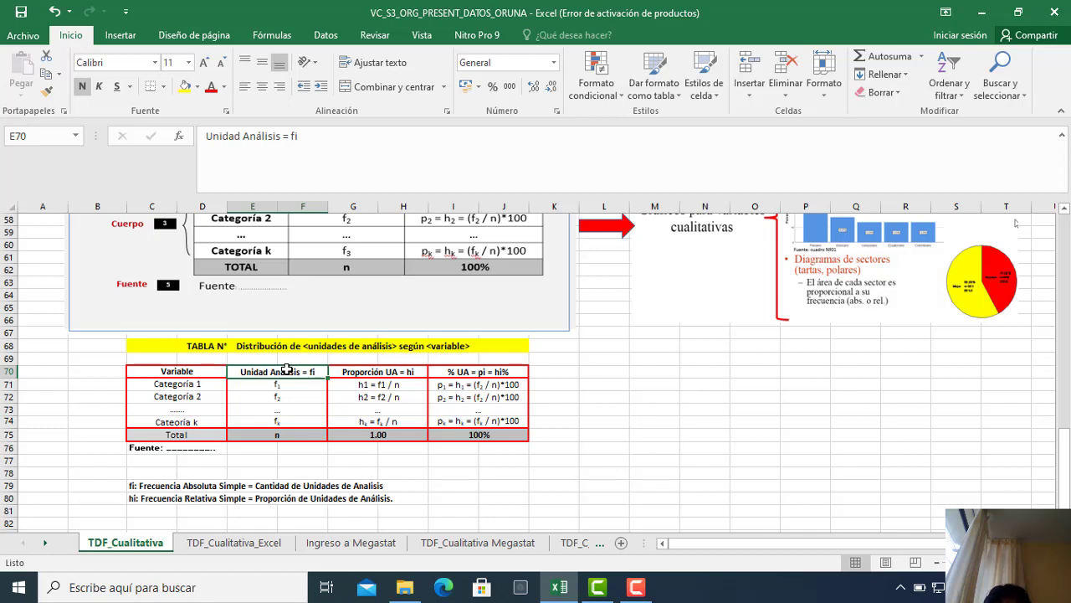
{"action": "left_click", "coordinate": [366, 373]}
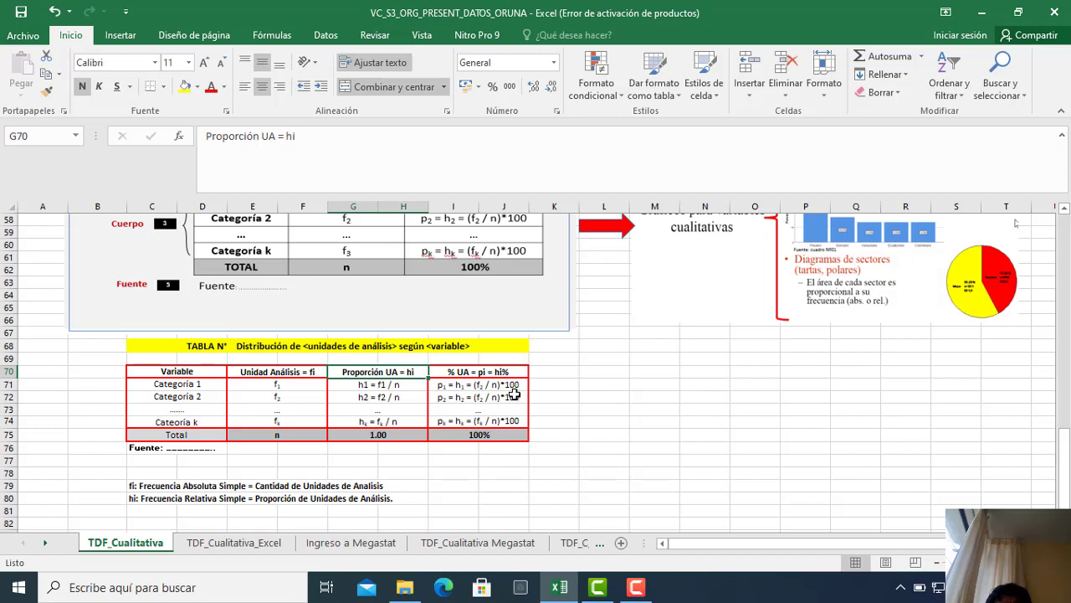
{"action": "left_click", "coordinate": [137, 512]}
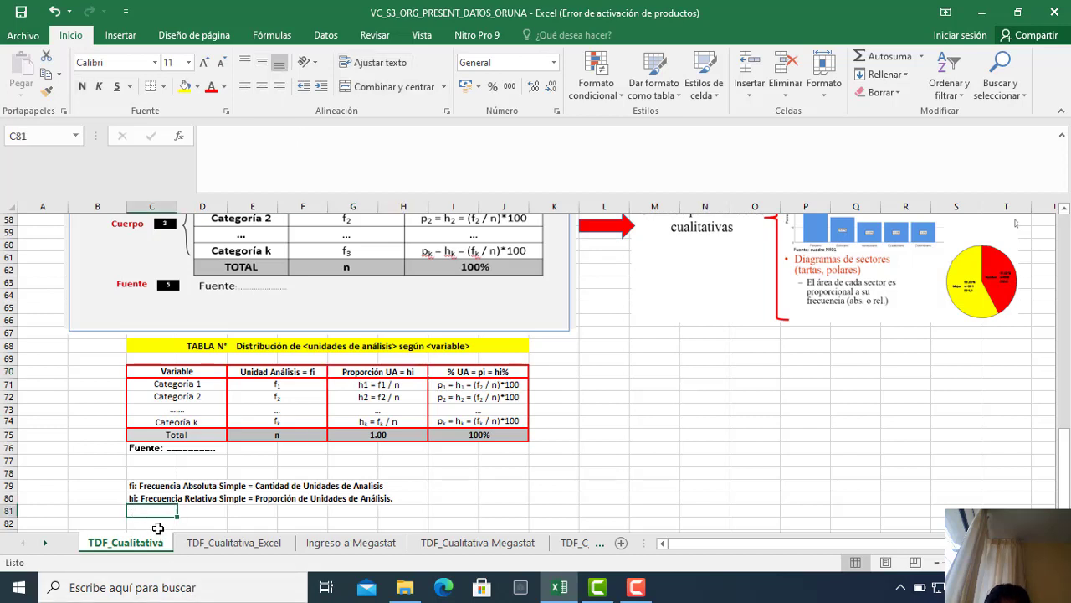
{"action": "type", "text": "pi"}
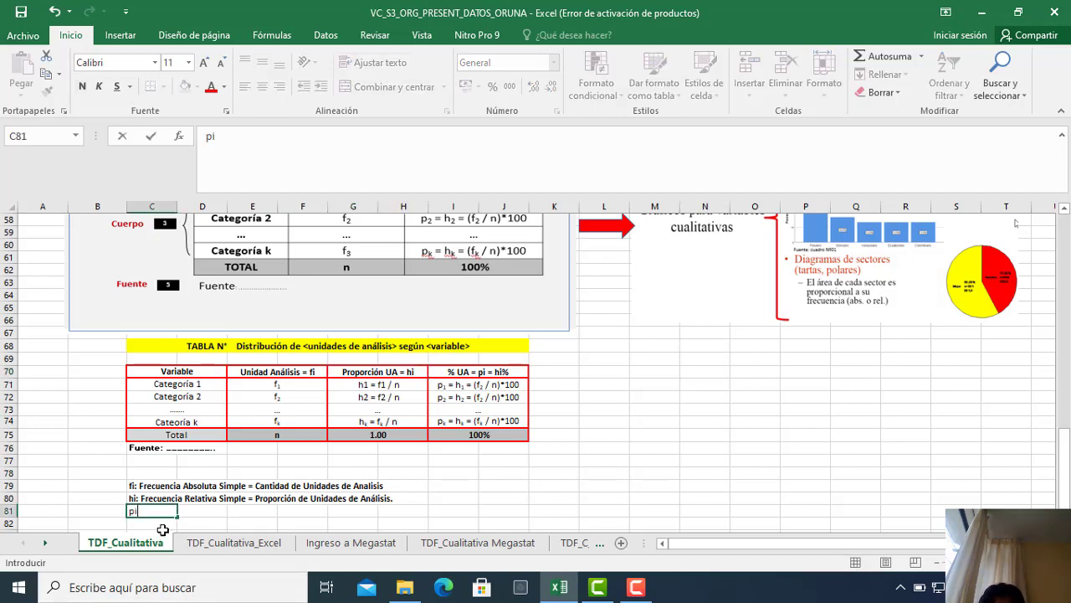
{"action": "type", "text": " = hi%: Frecuencia R"}
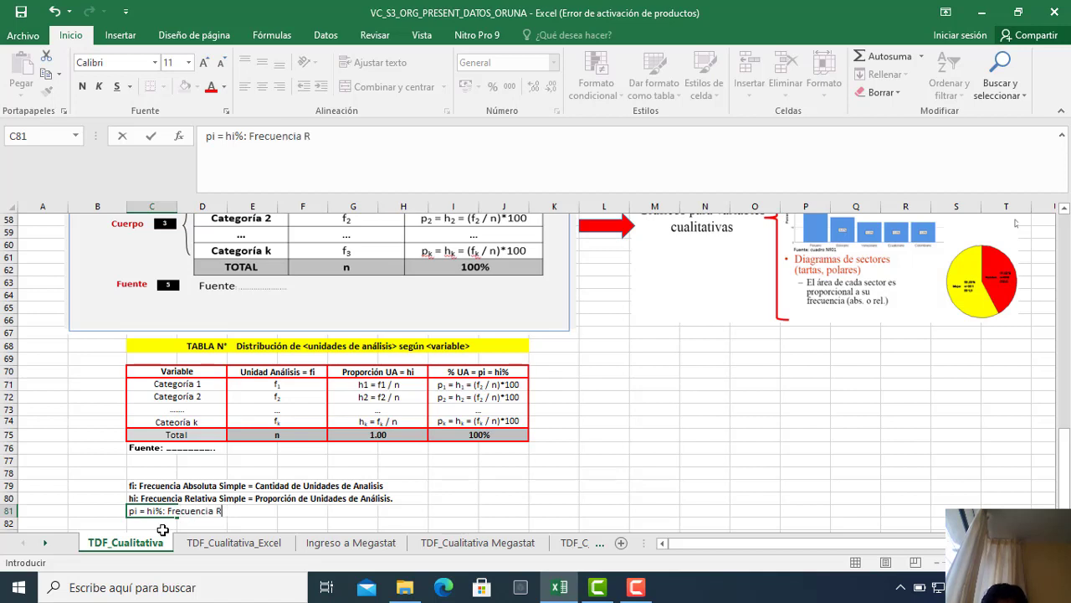
{"action": "type", "text": "elativa Porcentual"}
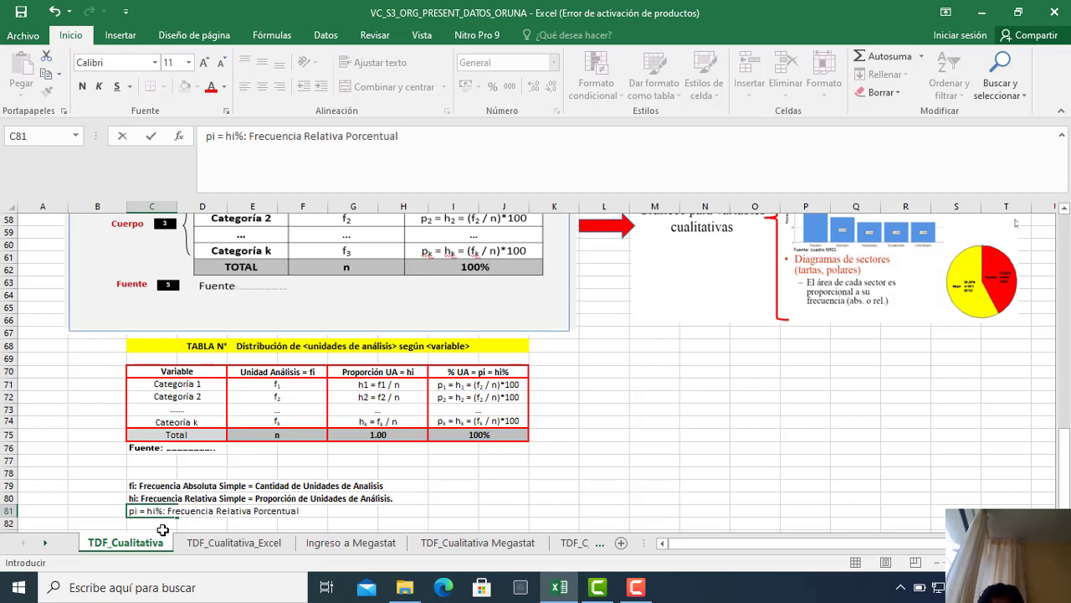
{"action": "type", "text": " = Porcenta"}
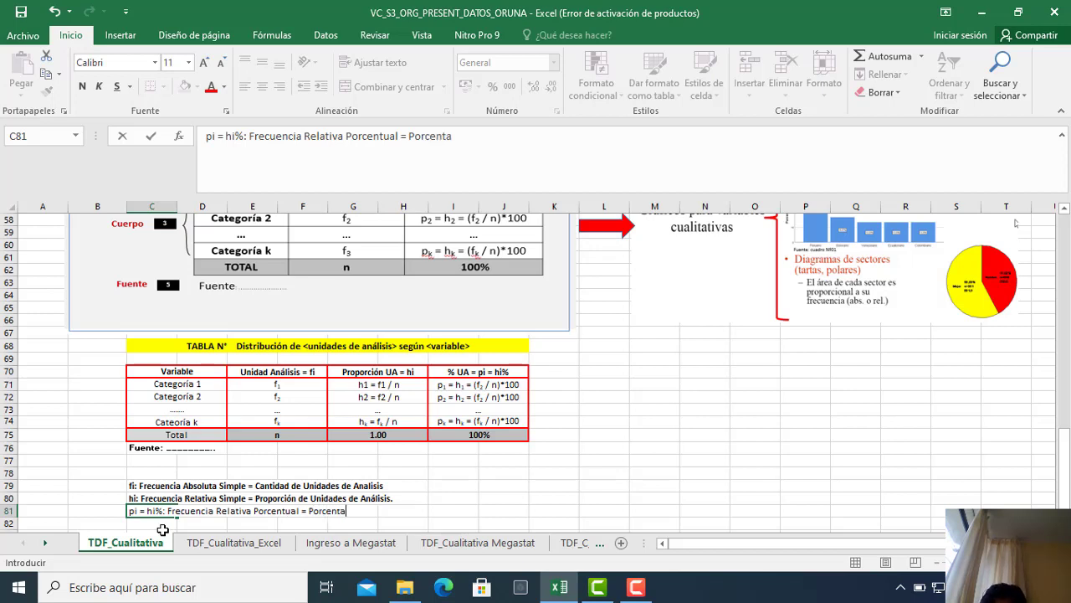
{"action": "type", "text": "je ="}
{"action": "type", "text": " % U"}
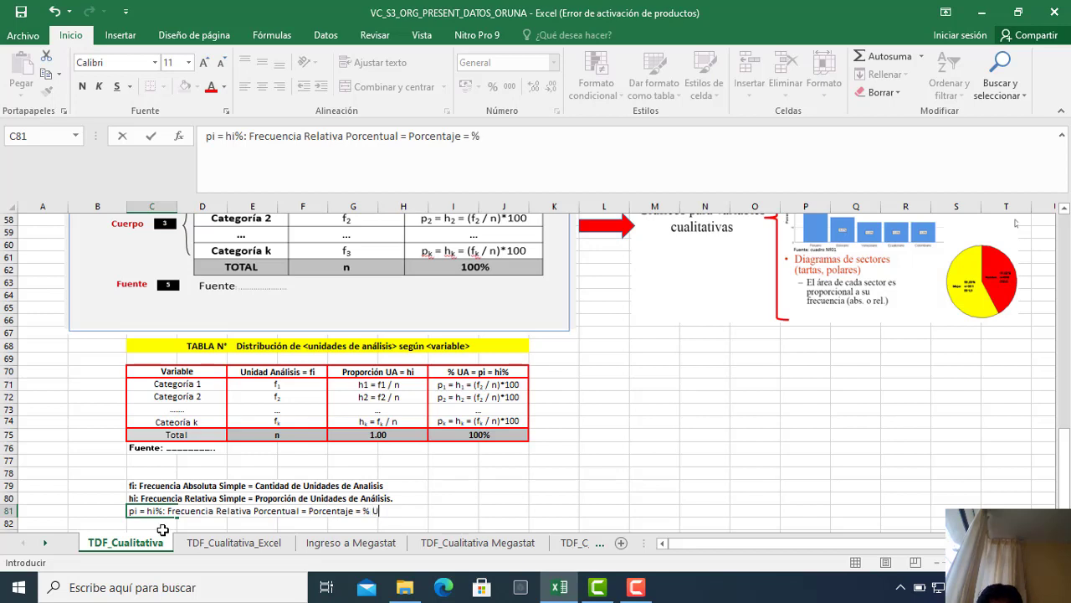
{"action": "type", "text": ".A."}
{"action": "key", "text": "Return"}
{"action": "key", "text": "Up"}
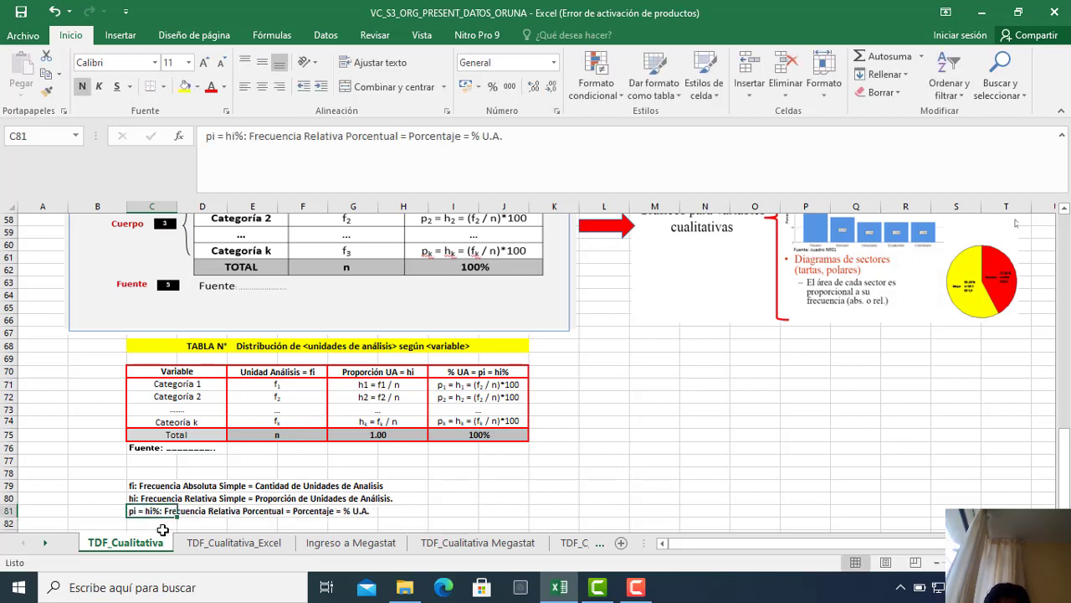
Examine the template table's Variable column and match each category row with its fi frequency.
{"action": "left_click", "coordinate": [749, 413]}
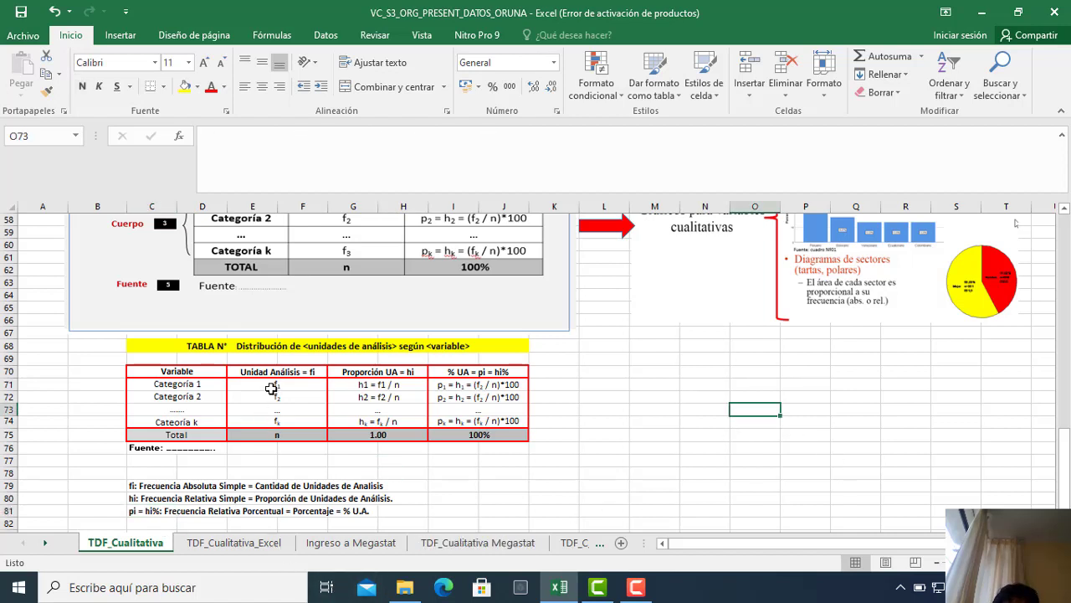
{"action": "left_click_drag", "start_coordinate": [278, 369], "coordinate": [280, 436]}
{"action": "left_click", "coordinate": [184, 373]}
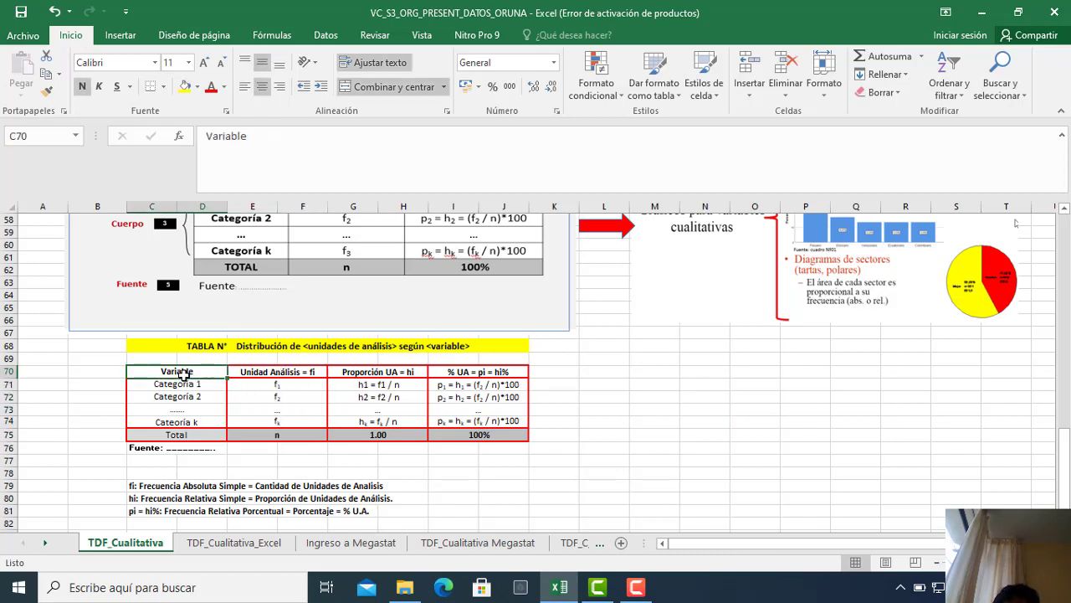
{"action": "left_click", "coordinate": [191, 385]}
{"action": "left_click", "coordinate": [189, 398]}
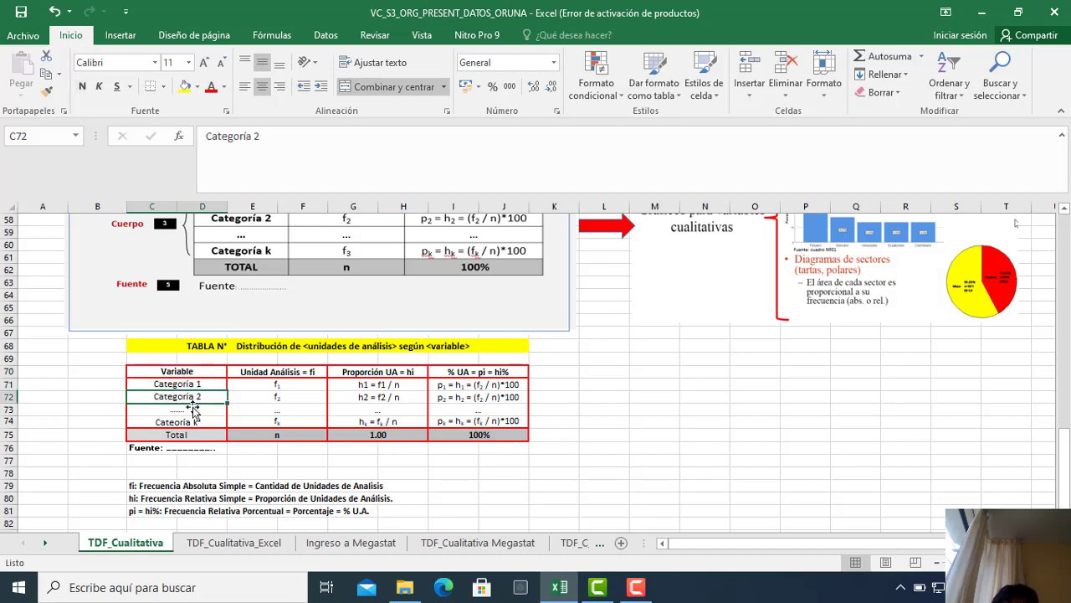
{"action": "left_click", "coordinate": [190, 408]}
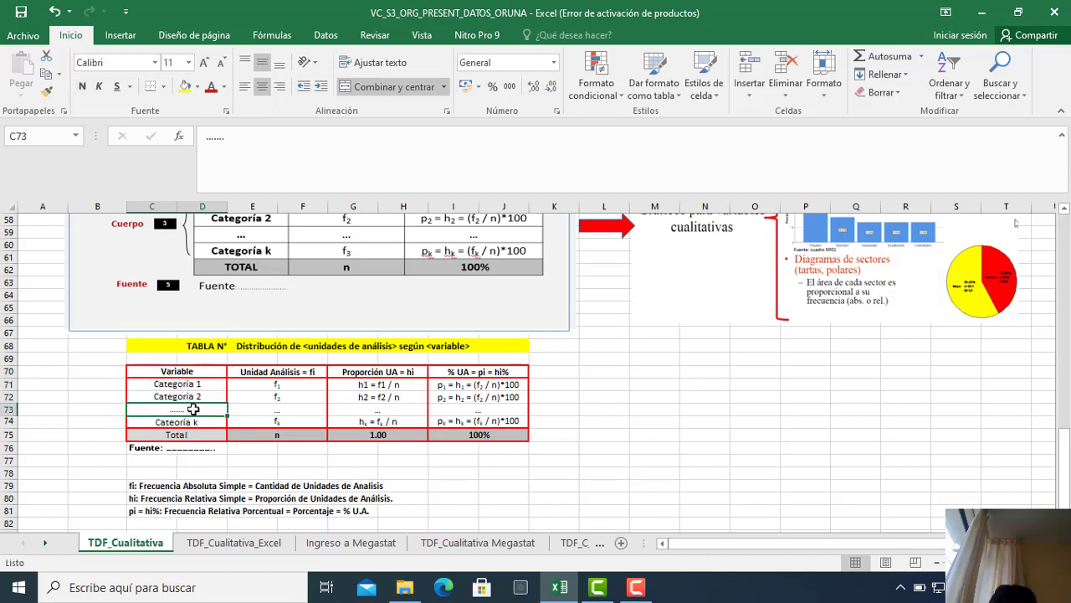
{"action": "left_click", "coordinate": [267, 384]}
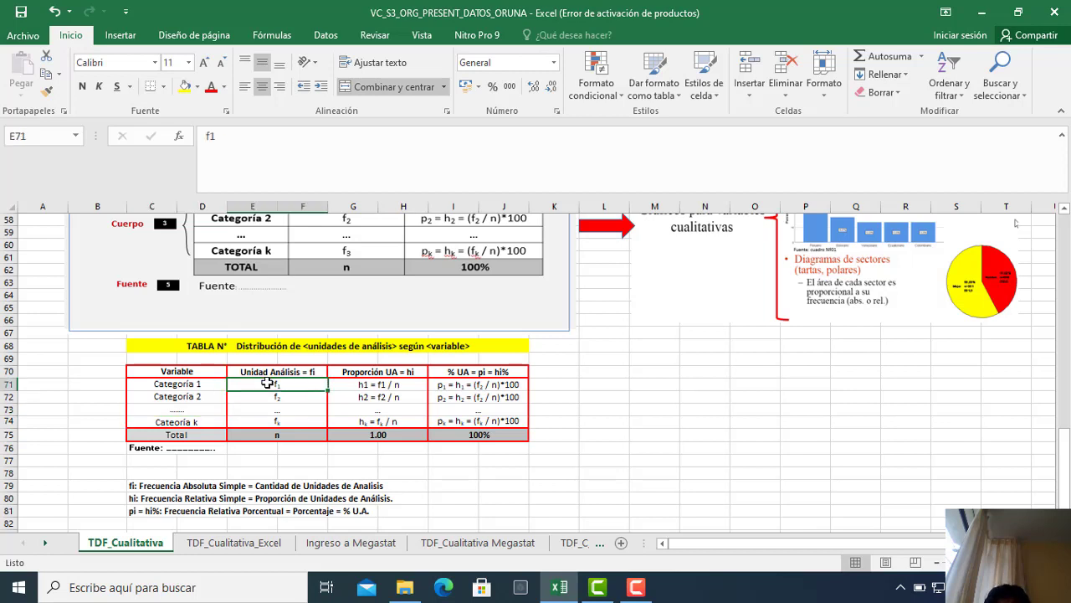
{"action": "left_click", "coordinate": [147, 384]}
{"action": "left_click", "coordinate": [262, 397]}
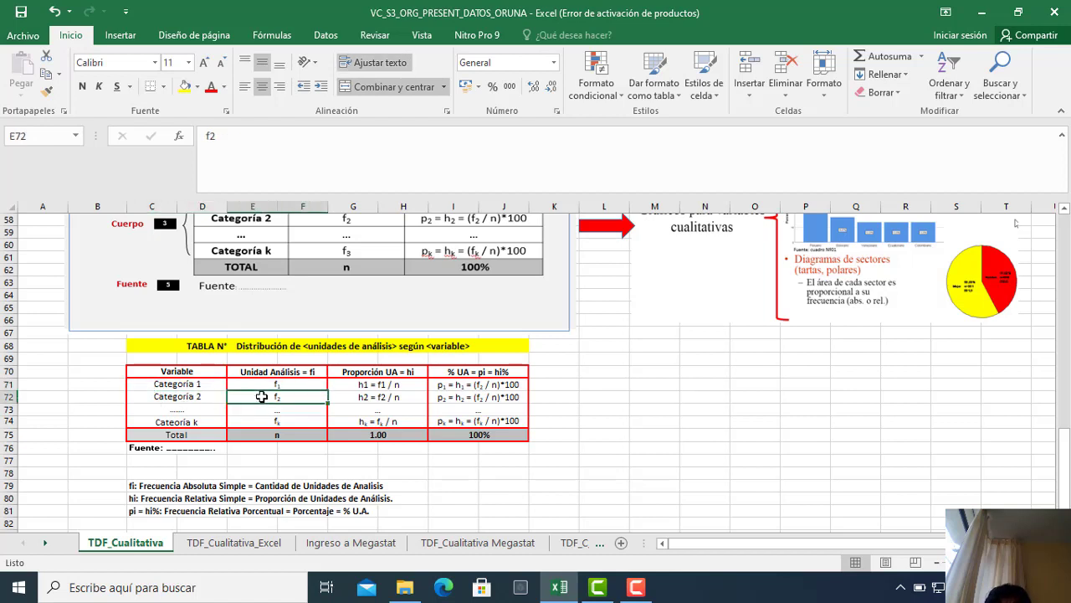
{"action": "left_click", "coordinate": [164, 398]}
{"action": "left_click", "coordinate": [273, 410]}
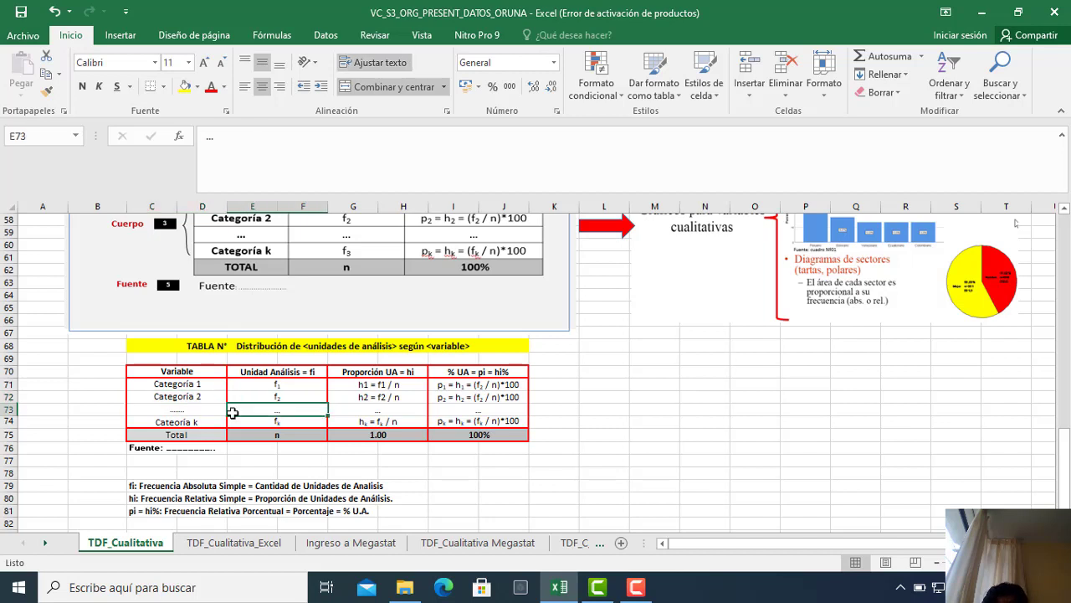
{"action": "left_click", "coordinate": [169, 409]}
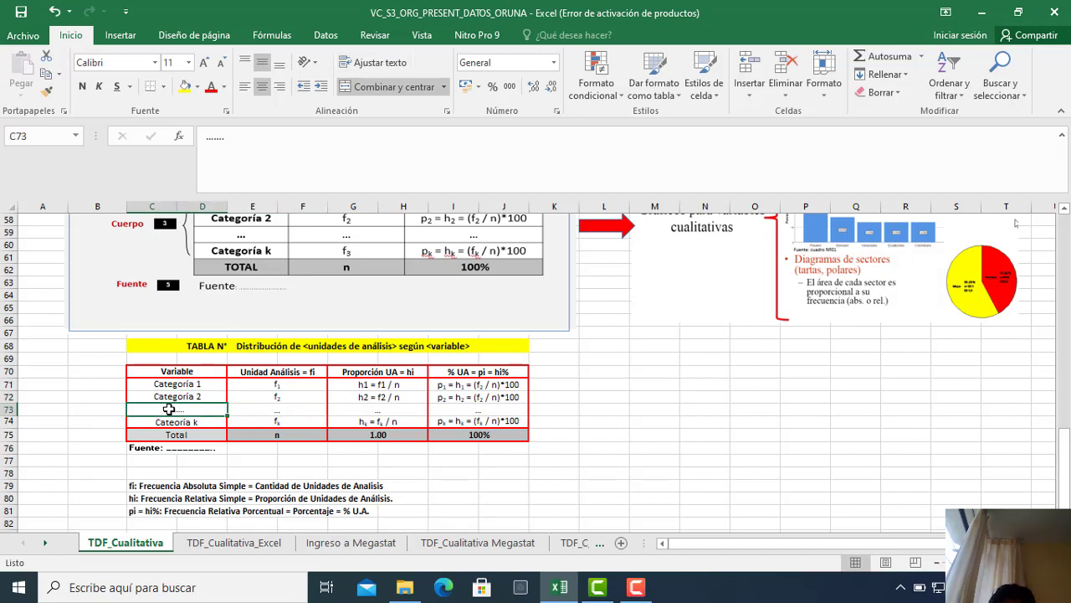
Examine how the fi values relate to the total n, and review the hi and pi formulas with their column totals.
{"action": "left_click", "coordinate": [285, 434]}
{"action": "left_click_drag", "start_coordinate": [278, 388], "coordinate": [282, 423]}
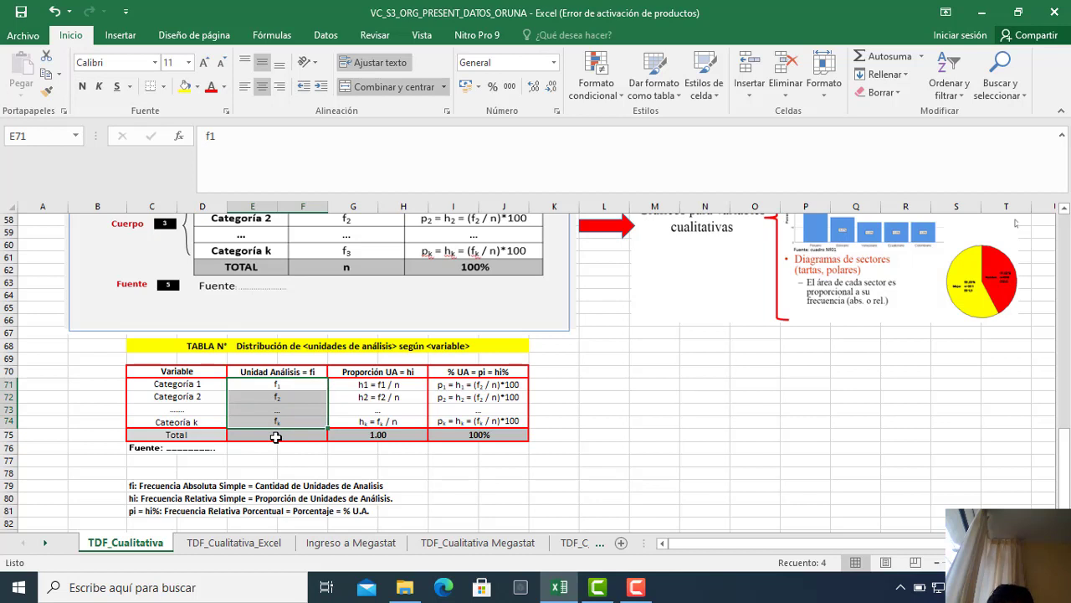
{"action": "left_click", "coordinate": [275, 436]}
{"action": "left_click_drag", "start_coordinate": [311, 389], "coordinate": [293, 417]}
{"action": "left_click", "coordinate": [279, 437]}
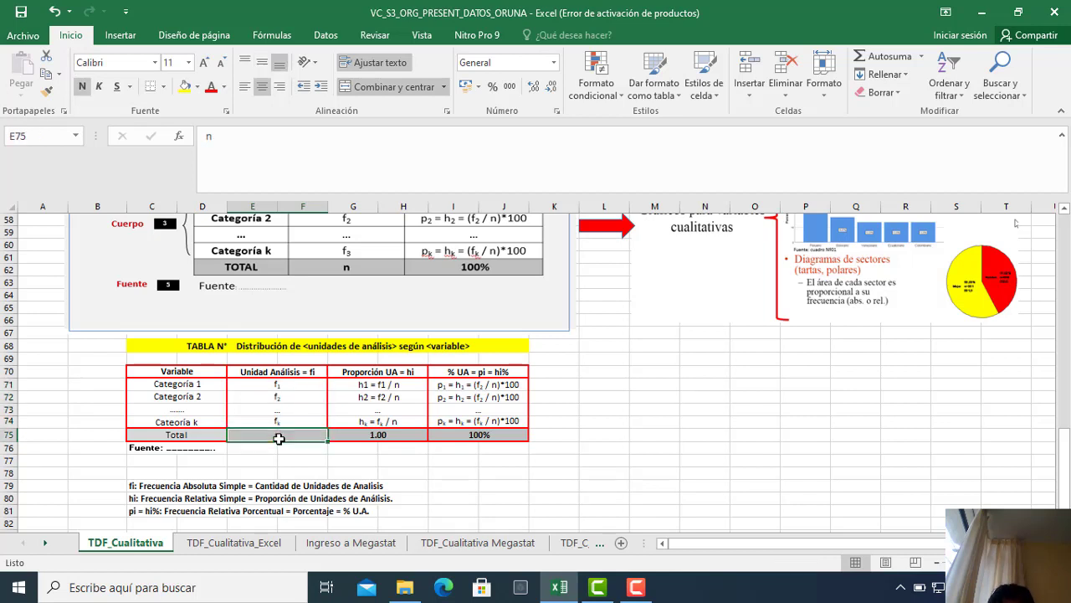
{"action": "left_click", "coordinate": [280, 387]}
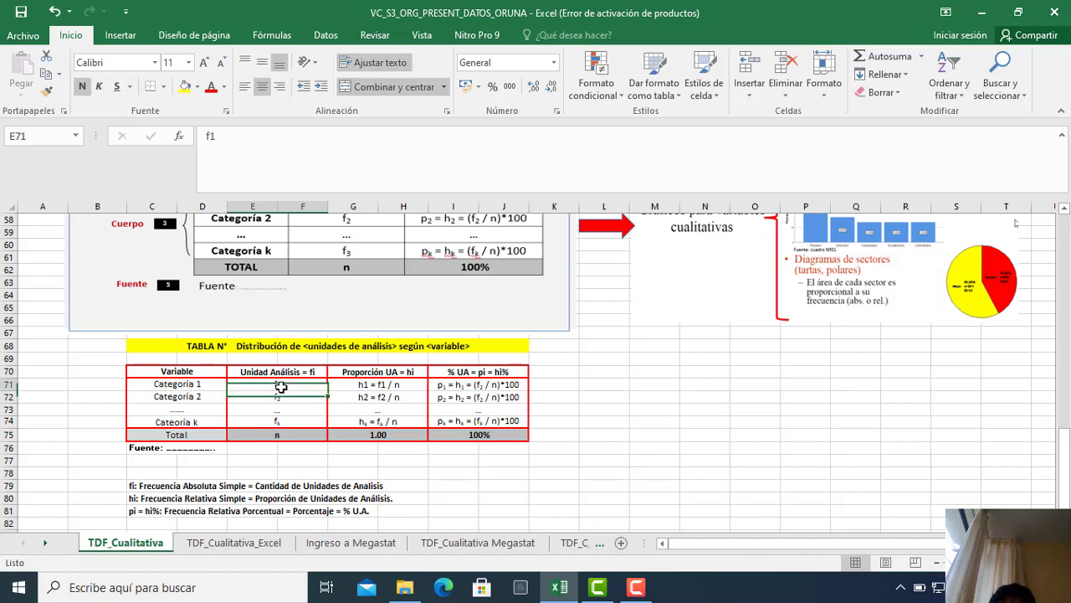
{"action": "left_click", "coordinate": [273, 437]}
{"action": "left_click", "coordinate": [355, 386]}
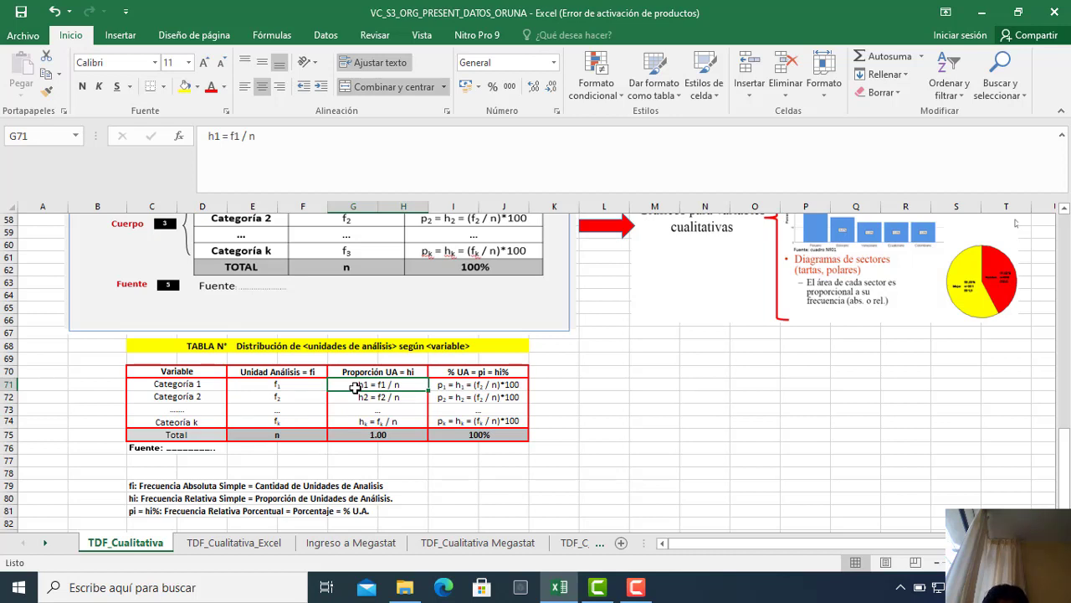
{"action": "left_click", "coordinate": [387, 435]}
{"action": "left_click", "coordinate": [402, 387]}
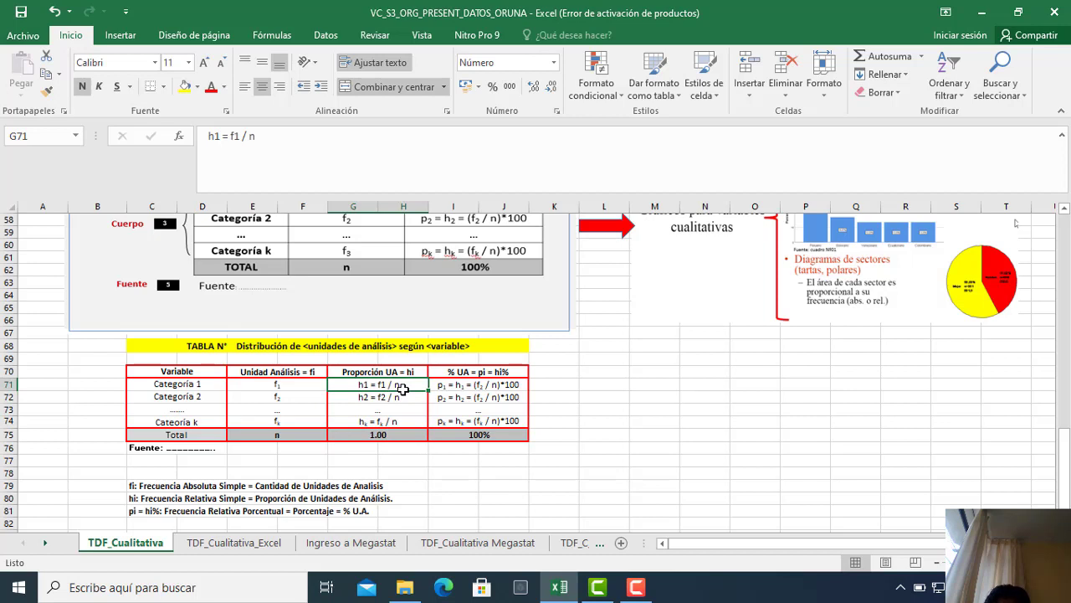
{"action": "left_click", "coordinate": [469, 388]}
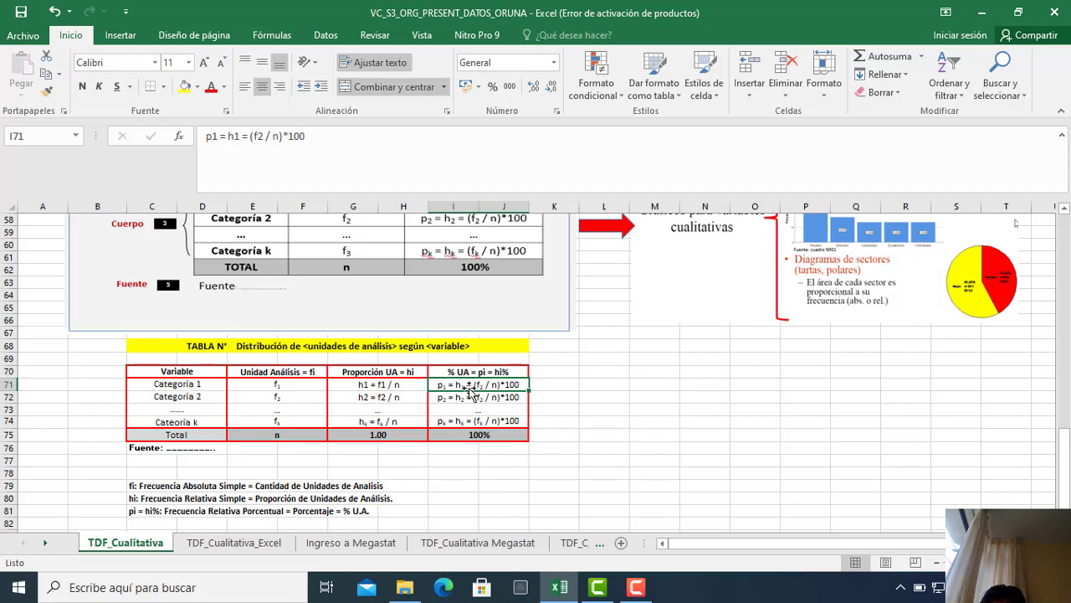
{"action": "left_click", "coordinate": [497, 435]}
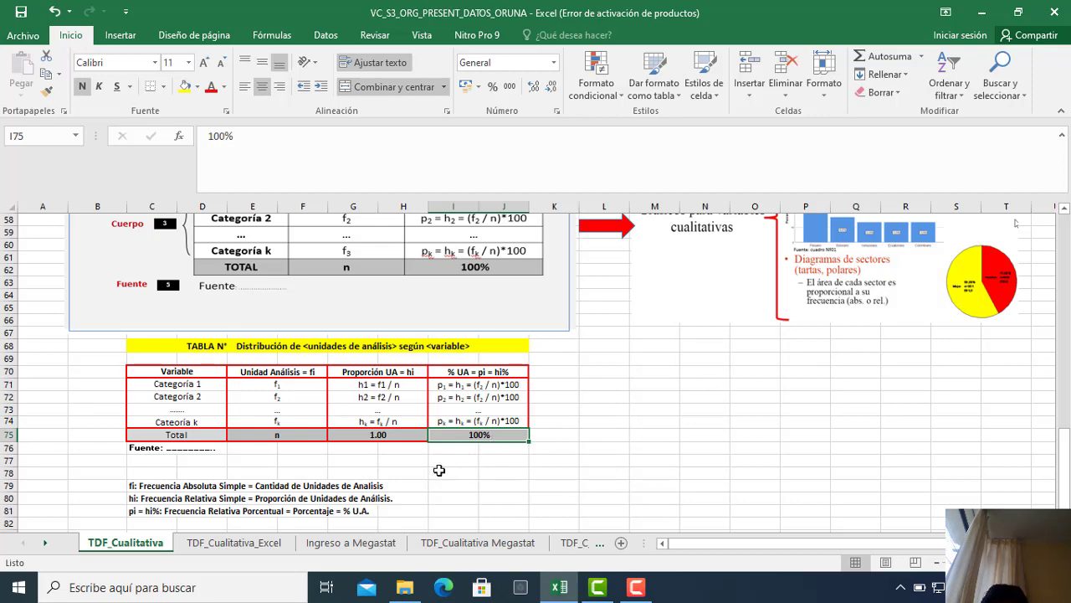
Open the TDF_Cualitativa_Excel sheet and review the "CAJA FUERTE" survey statement, the responses in B8:I12 and the requested tasks.
{"action": "left_click", "coordinate": [224, 544]}
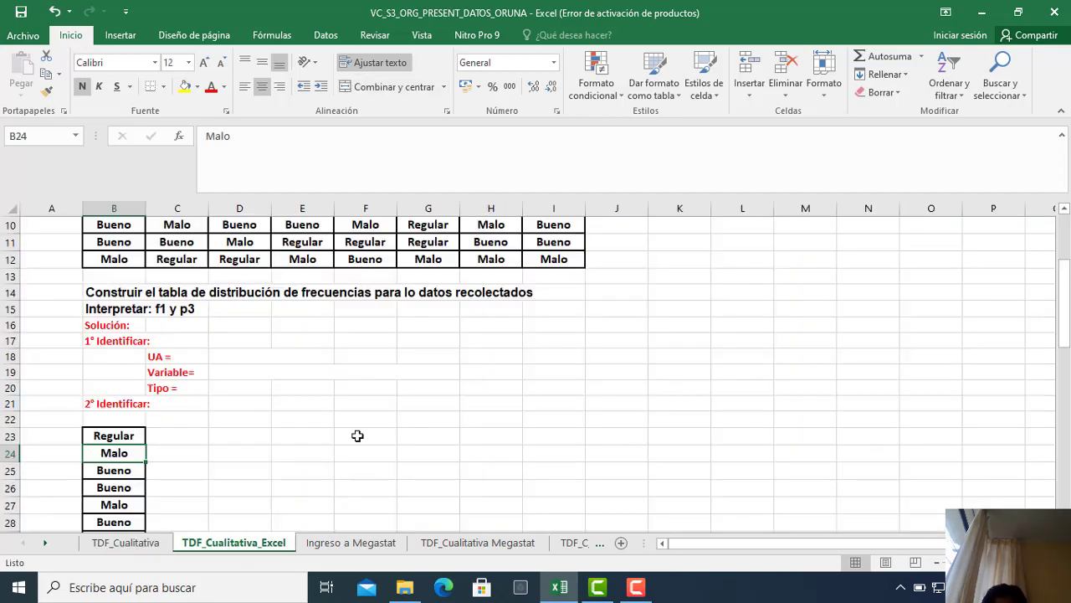
{"action": "scroll", "coordinate": [402, 408], "scroll_direction": "up", "scroll_amount": 3}
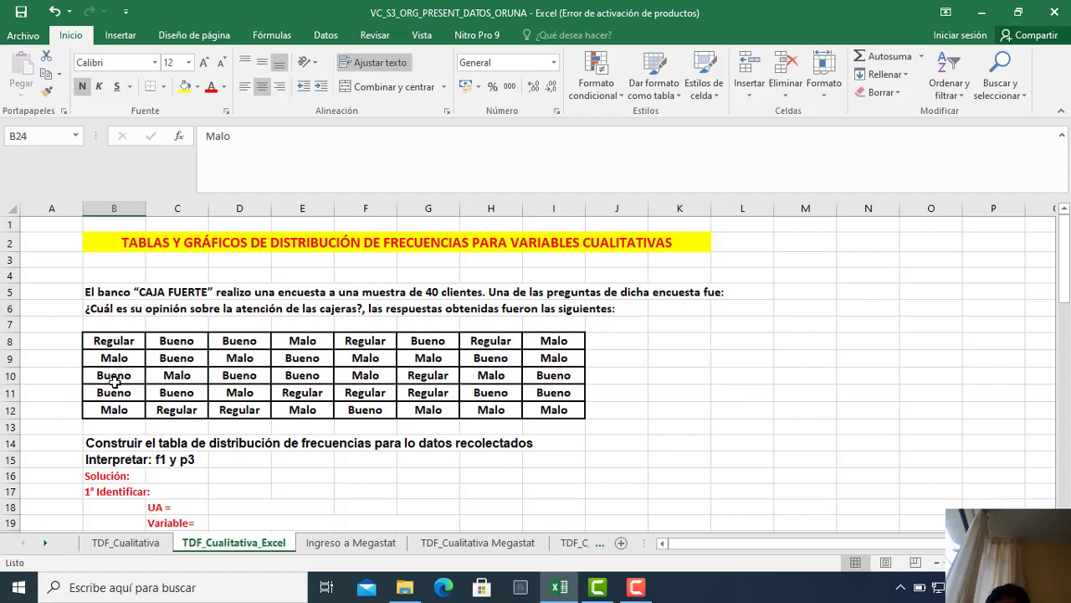
{"action": "left_click", "coordinate": [119, 343]}
{"action": "left_click_drag", "start_coordinate": [119, 354], "coordinate": [576, 410]}
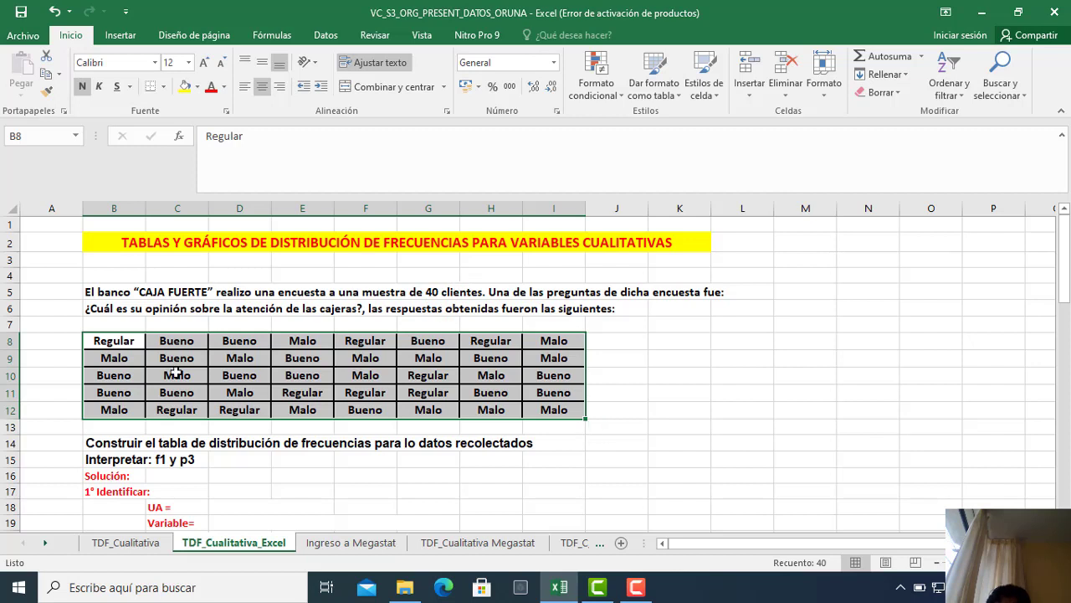
{"action": "left_click", "coordinate": [115, 445]}
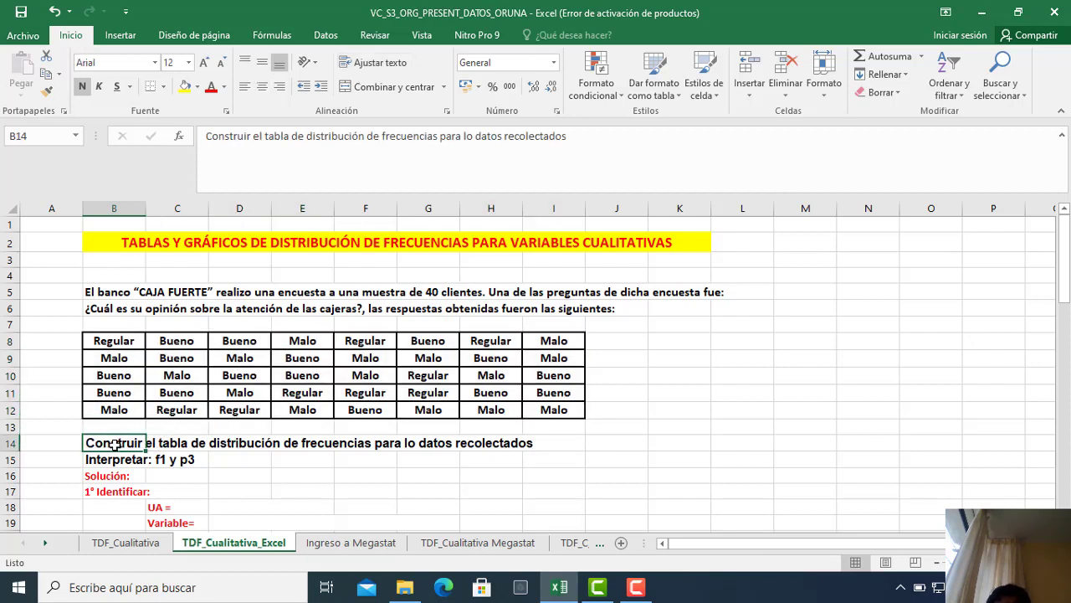
{"action": "left_click_drag", "start_coordinate": [113, 343], "coordinate": [579, 410]}
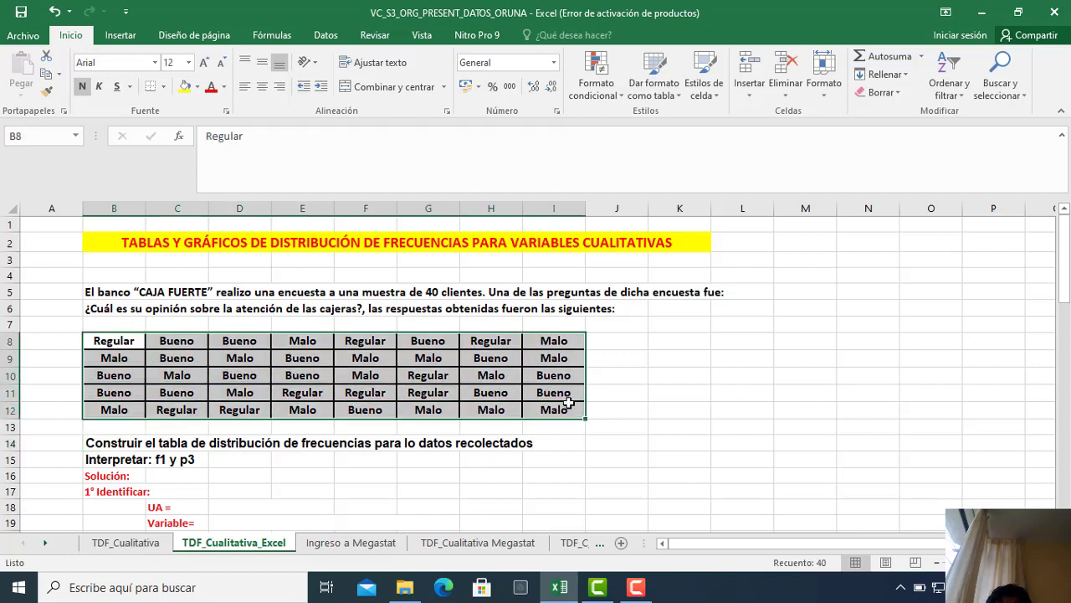
{"action": "left_click", "coordinate": [163, 459]}
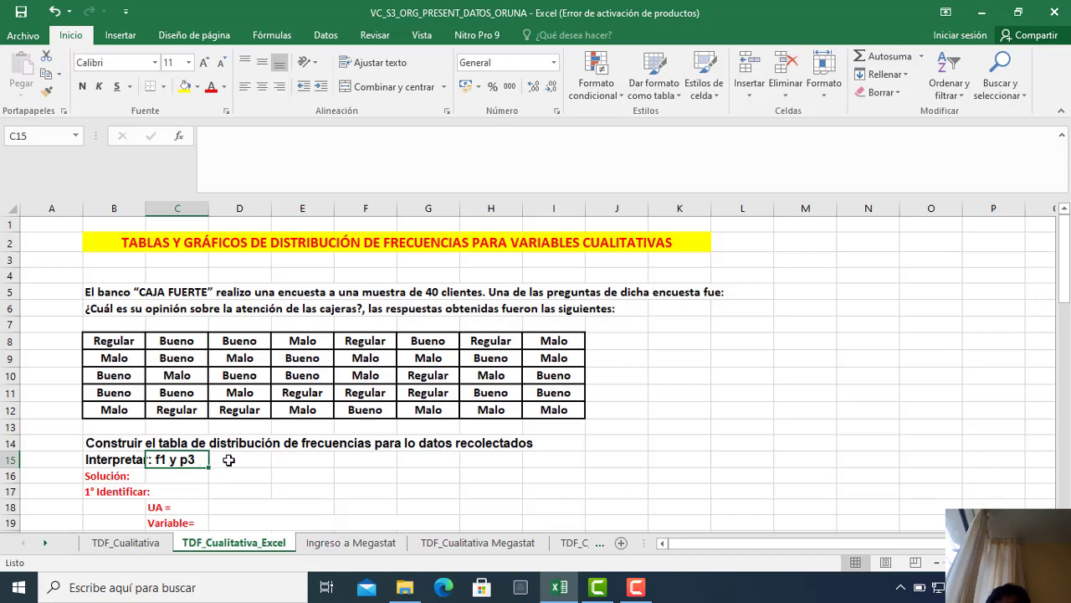
Check the "1° Identificar" items against the survey statement in row 5 to identify the unit of analysis.
{"action": "scroll", "coordinate": [228, 459], "scroll_direction": "down", "scroll_amount": 1}
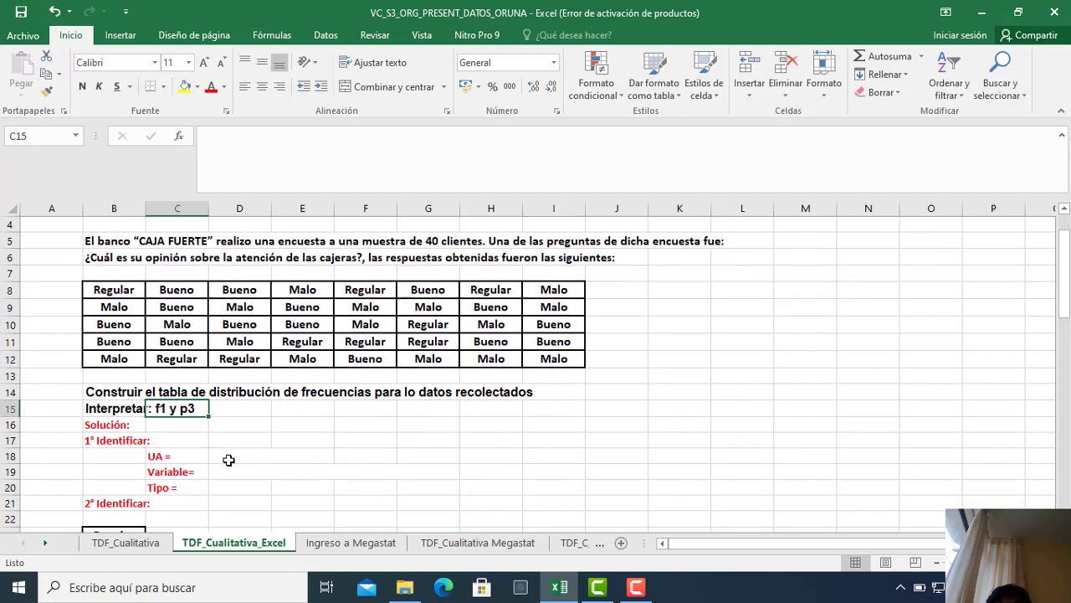
{"action": "left_click", "coordinate": [108, 443]}
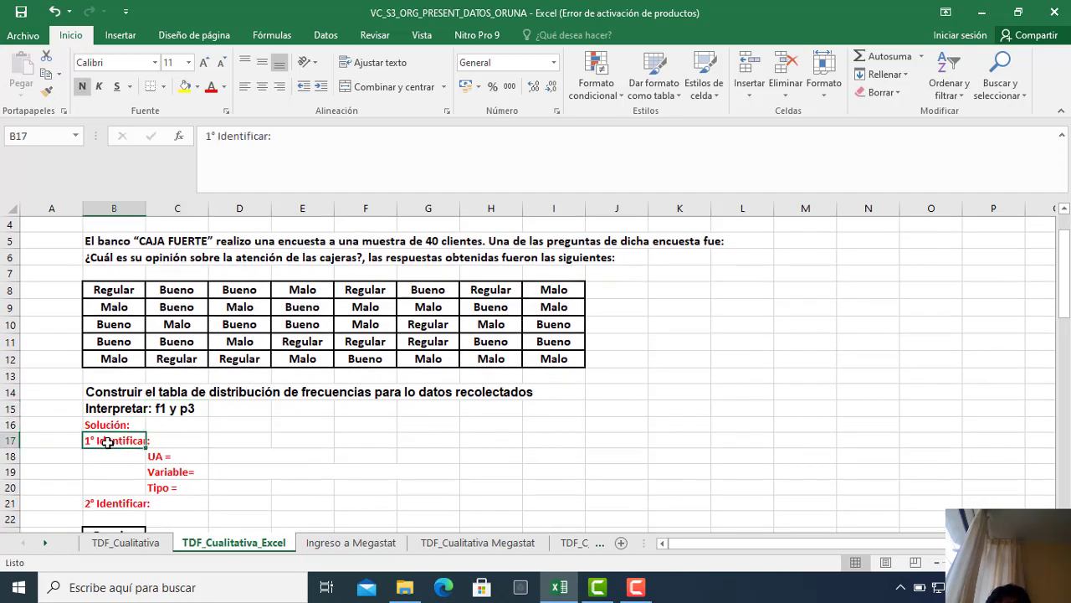
{"action": "left_click", "coordinate": [162, 453]}
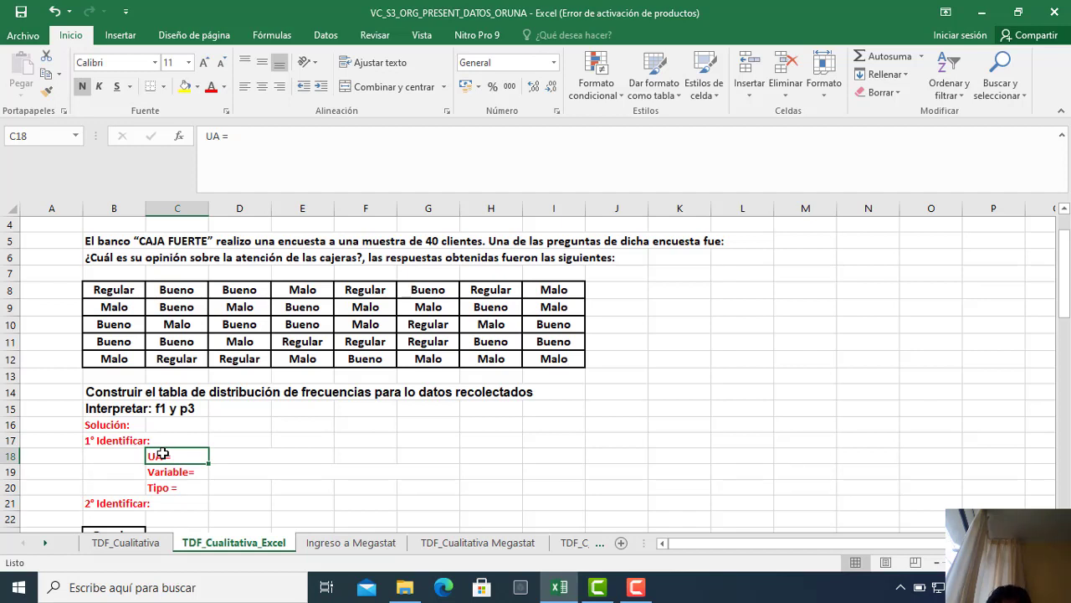
{"action": "left_click", "coordinate": [431, 242]}
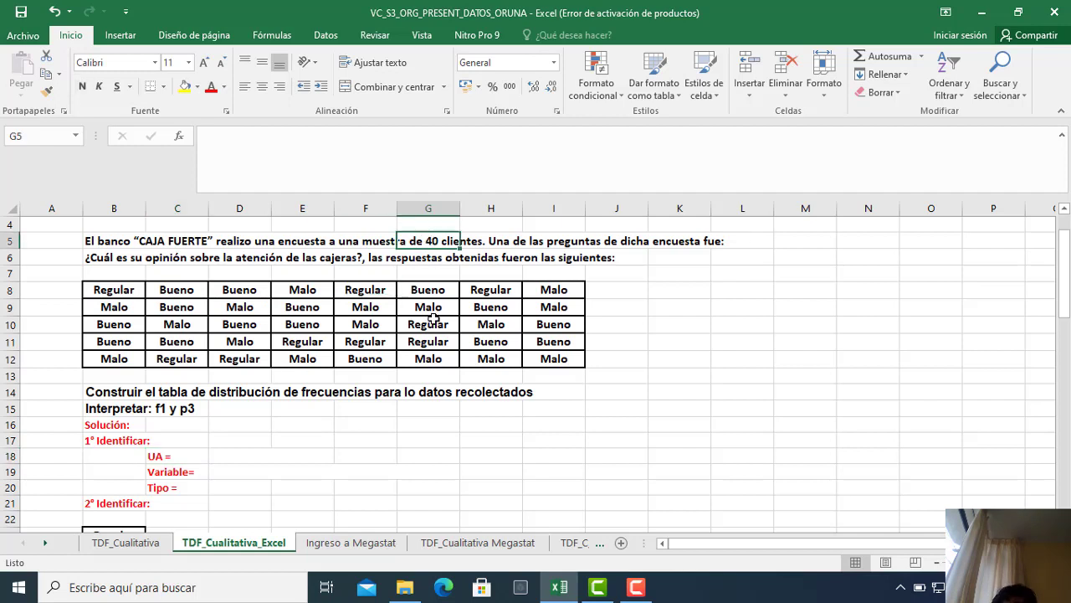
{"action": "left_click", "coordinate": [360, 241]}
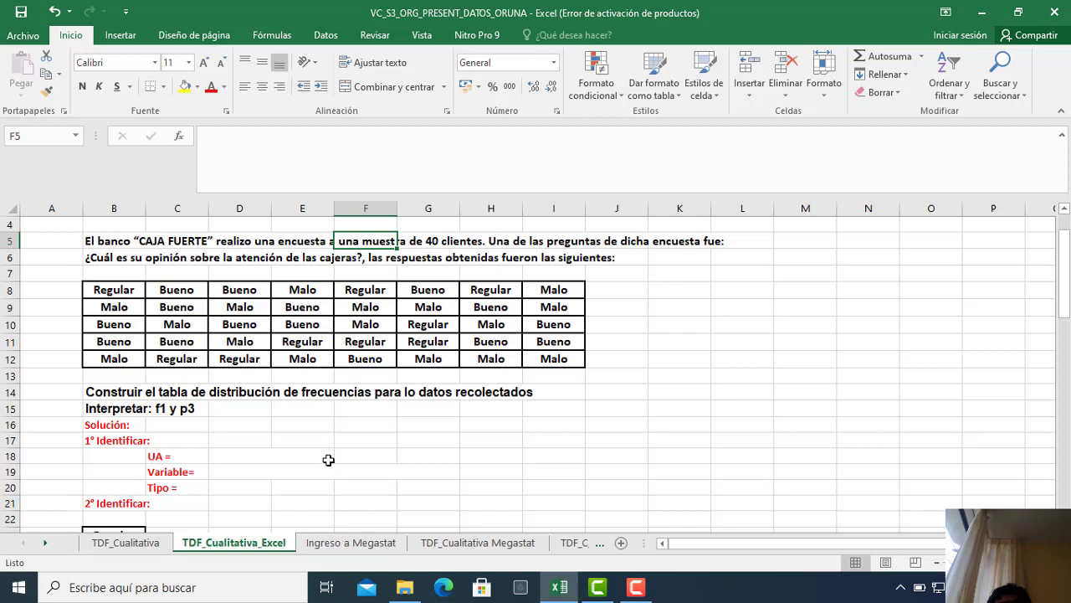
Reveal the hidden UA and Variable answers in D18 and D19 by changing their font color to black.
{"action": "left_click", "coordinate": [237, 458]}
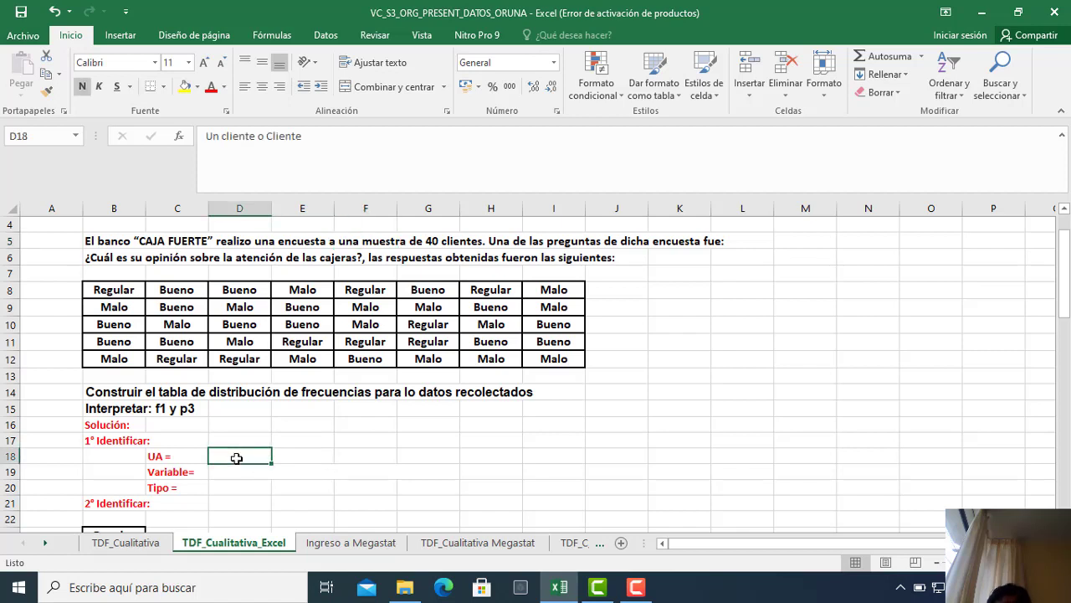
{"action": "left_click", "coordinate": [224, 87]}
{"action": "left_click", "coordinate": [224, 108]}
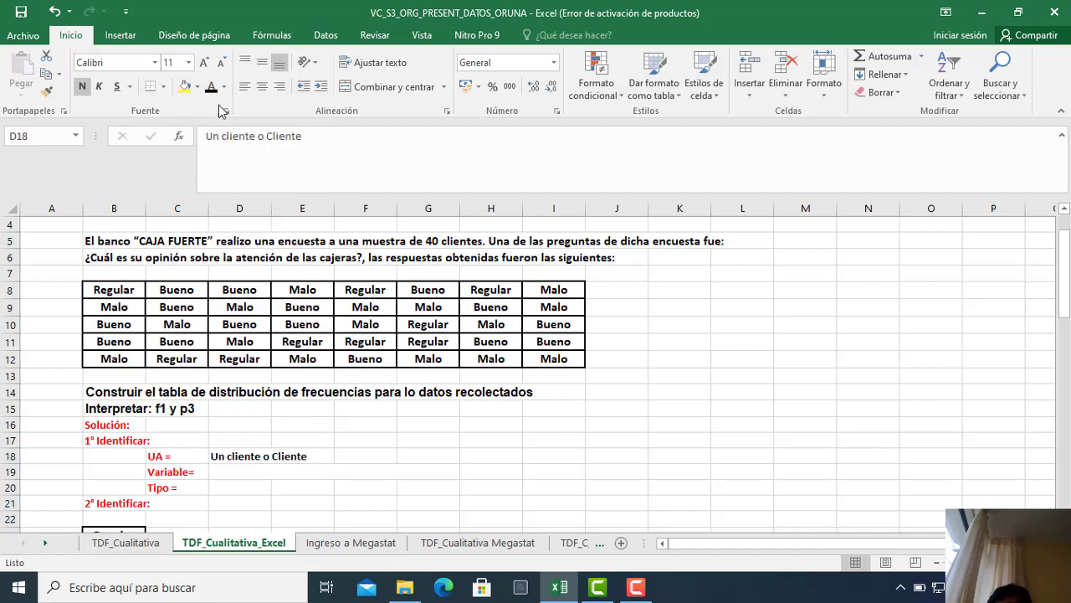
{"action": "left_click", "coordinate": [235, 474]}
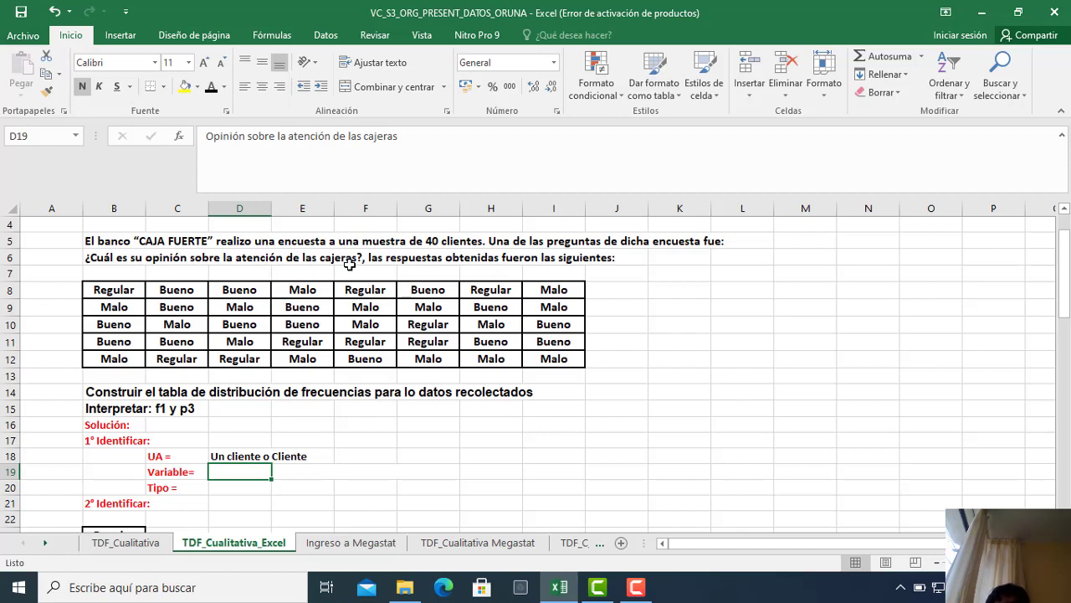
{"action": "left_click", "coordinate": [211, 91]}
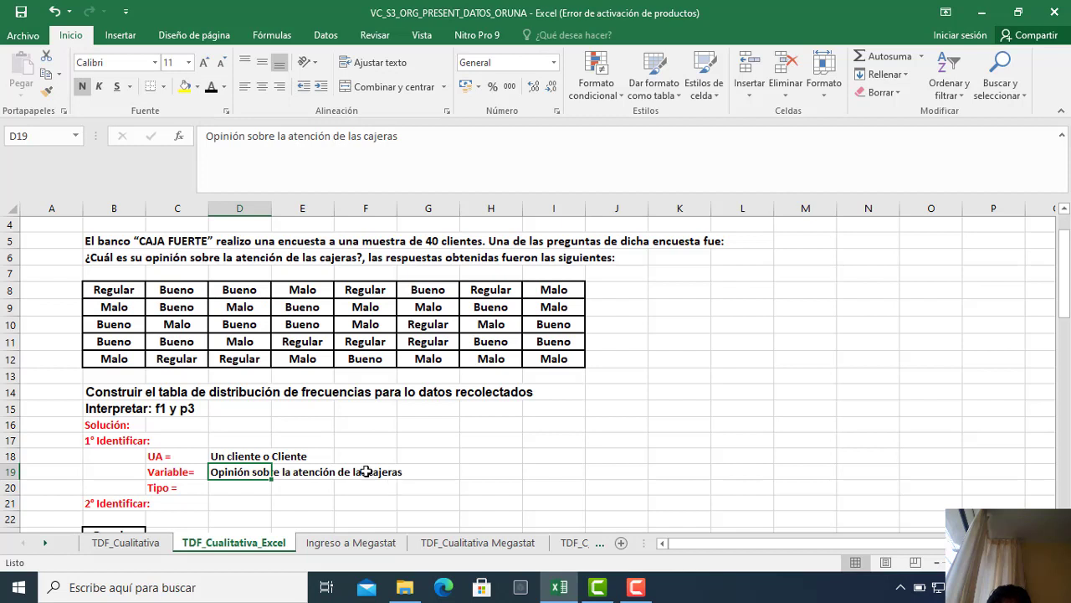
Review the response values in B8:I12 and reveal the hidden Tipo answer in D20 with a black font.
{"action": "mouse_move", "coordinate": [121, 289]}
{"action": "left_mouse_down"}
{"action": "mouse_move", "coordinate": [327, 333]}
{"action": "mouse_move", "coordinate": [554, 354]}
{"action": "left_mouse_up"}
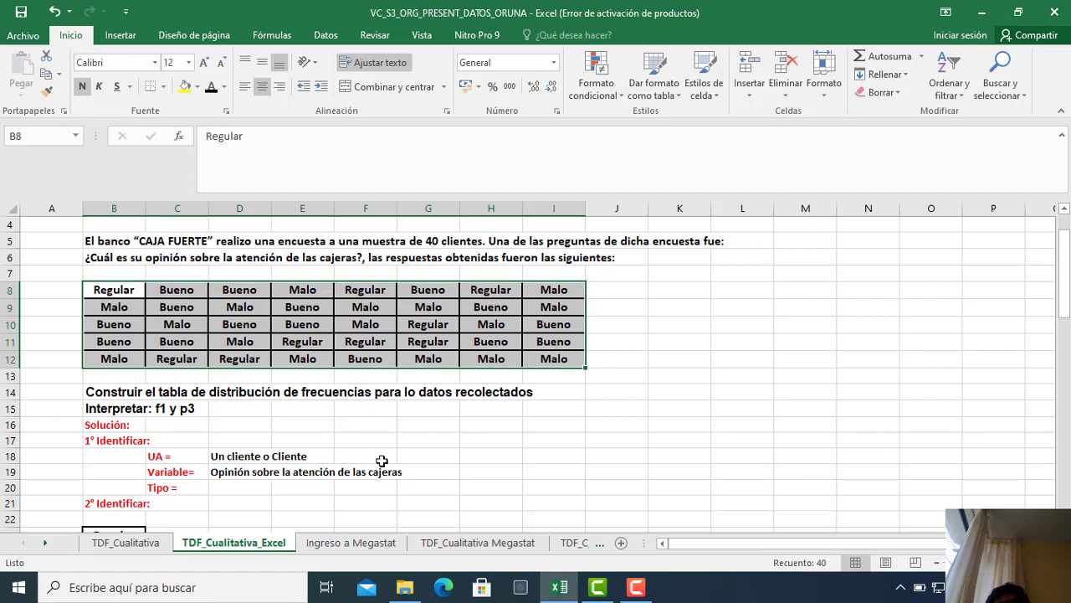
{"action": "left_click_drag", "start_coordinate": [112, 289], "coordinate": [143, 358]}
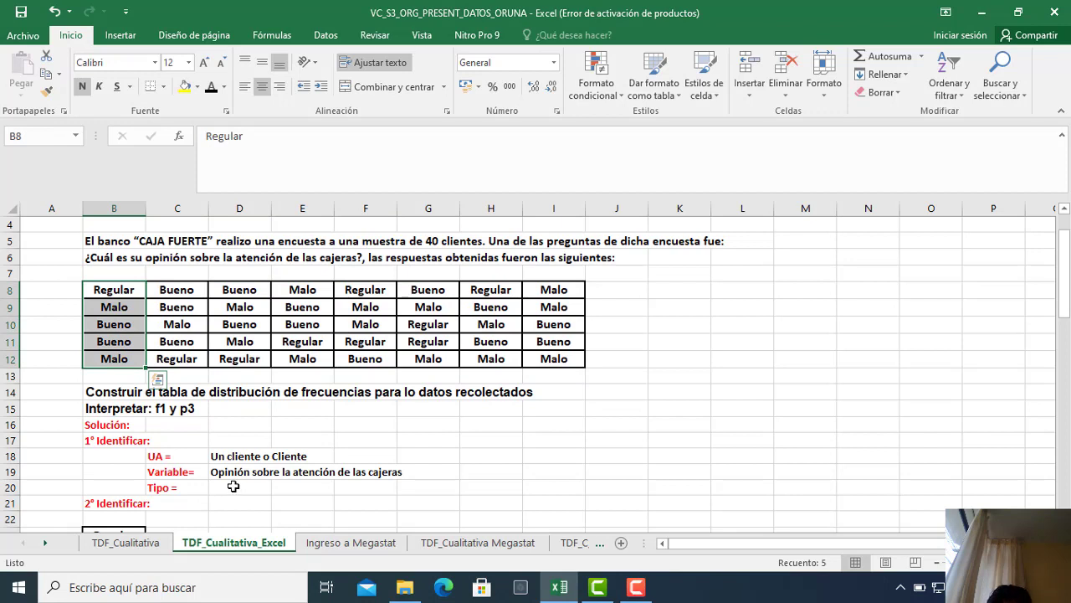
{"action": "left_click", "coordinate": [233, 486]}
{"action": "left_click", "coordinate": [213, 90]}
{"action": "left_click", "coordinate": [600, 445]}
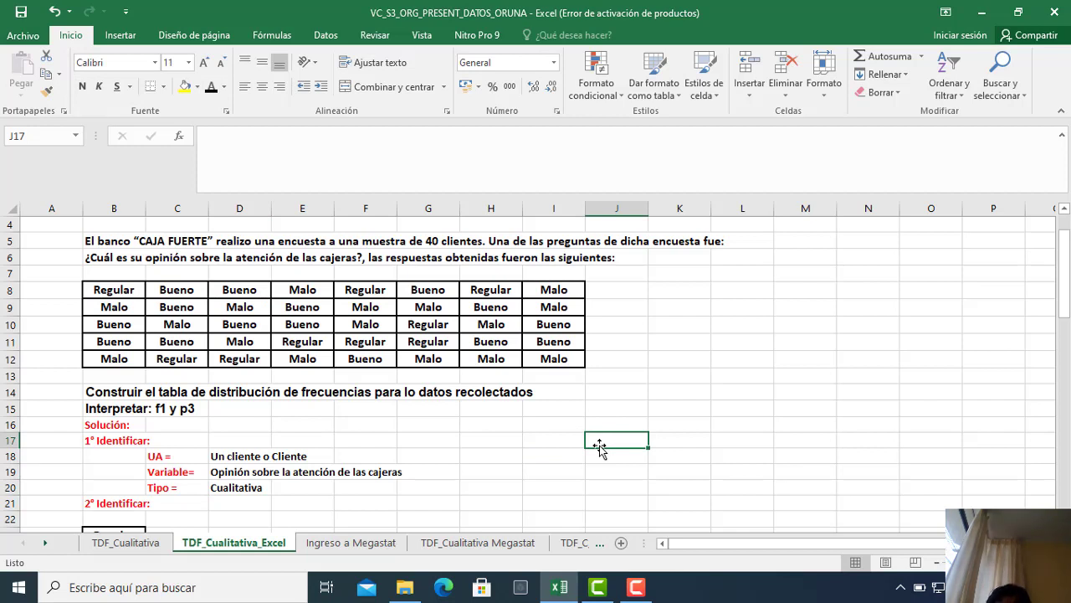
Check the frequency distribution scheme for each variable type on the TDF_Cualitativa sheet, and return to the TDF_Cualitativa_Excel sheet.
{"action": "left_click", "coordinate": [127, 546]}
{"action": "scroll", "coordinate": [581, 392], "scroll_direction": "up", "scroll_amount": 3}
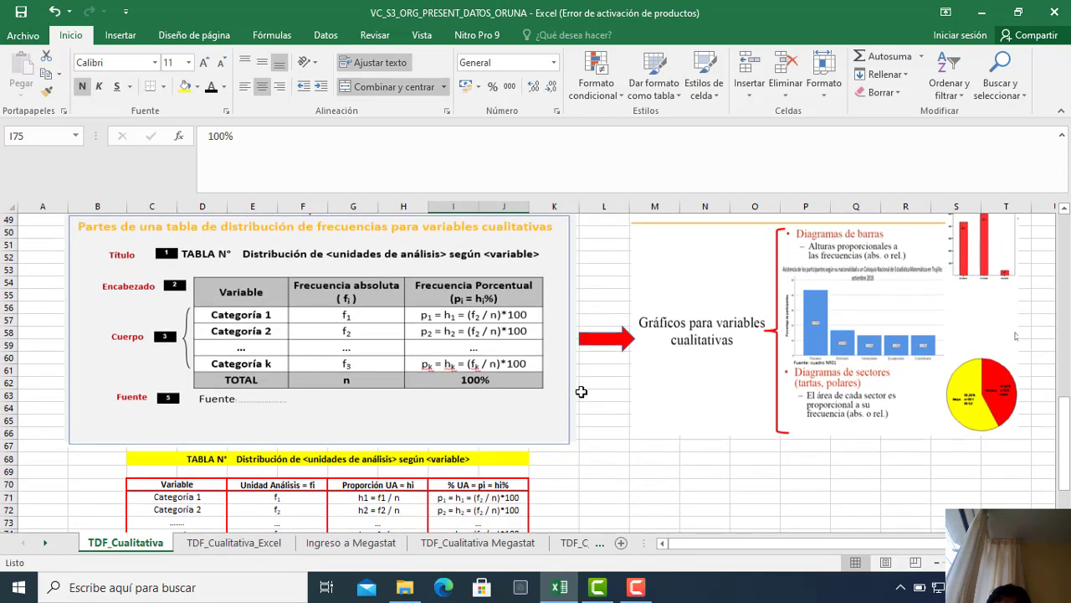
{"action": "scroll", "coordinate": [581, 392], "scroll_direction": "up", "scroll_amount": 8}
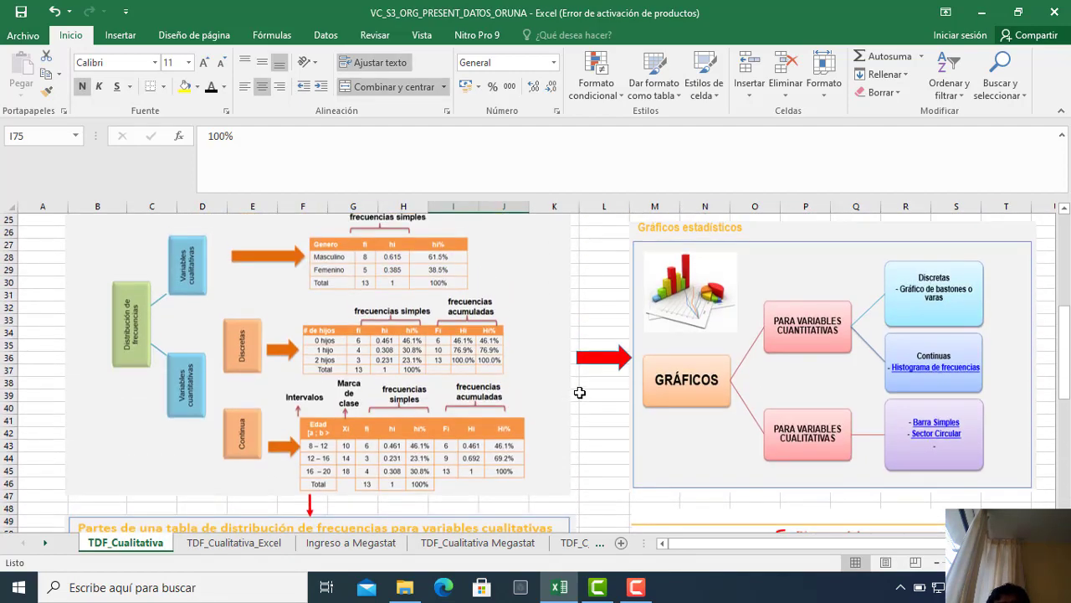
{"action": "scroll", "coordinate": [453, 366], "scroll_direction": "up", "scroll_amount": 1}
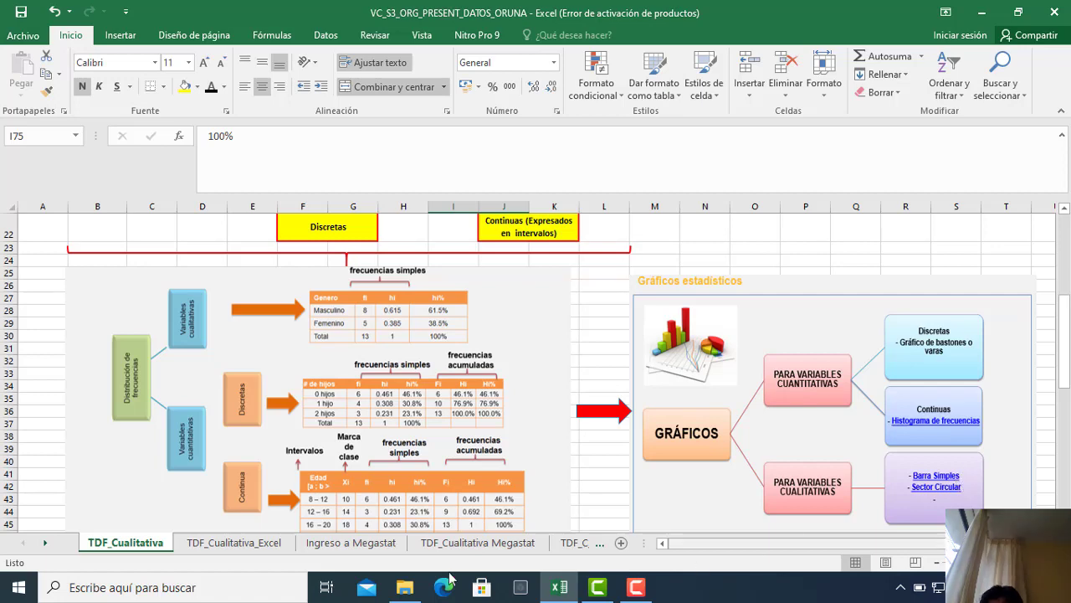
{"action": "left_click", "coordinate": [274, 544]}
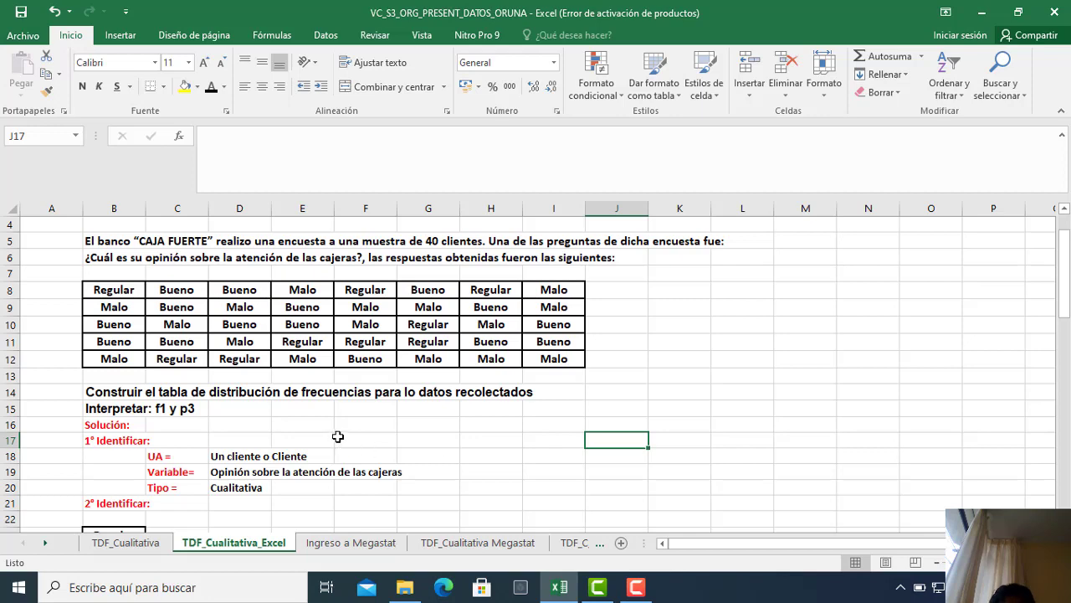
Reveal the hidden variable heading in B22 above the data column by giving it a black font.
{"action": "scroll", "coordinate": [334, 435], "scroll_direction": "down", "scroll_amount": 1}
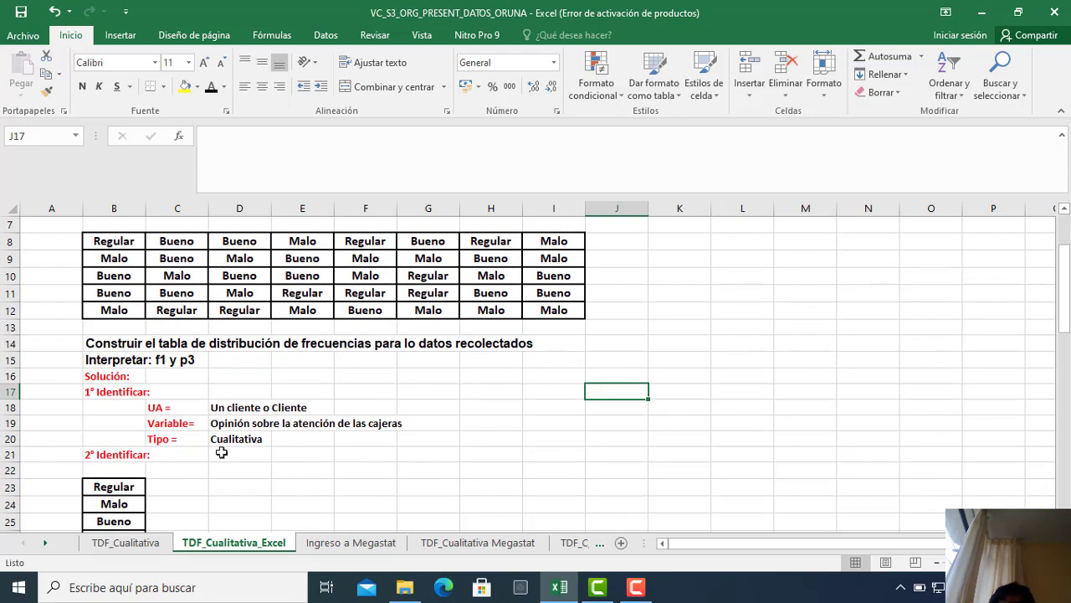
{"action": "left_click", "coordinate": [132, 455]}
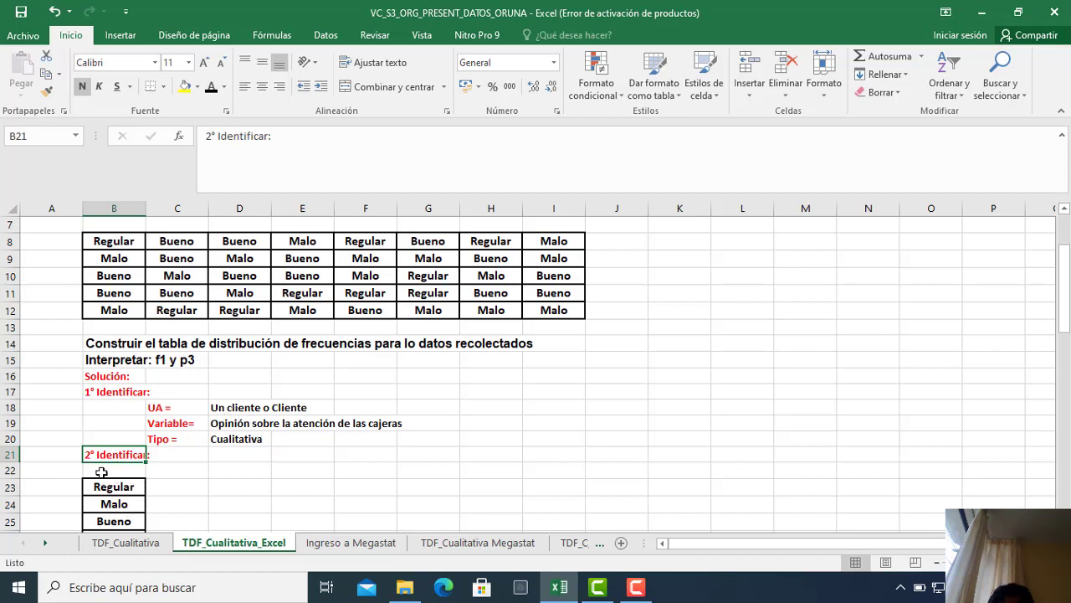
{"action": "left_click", "coordinate": [237, 422]}
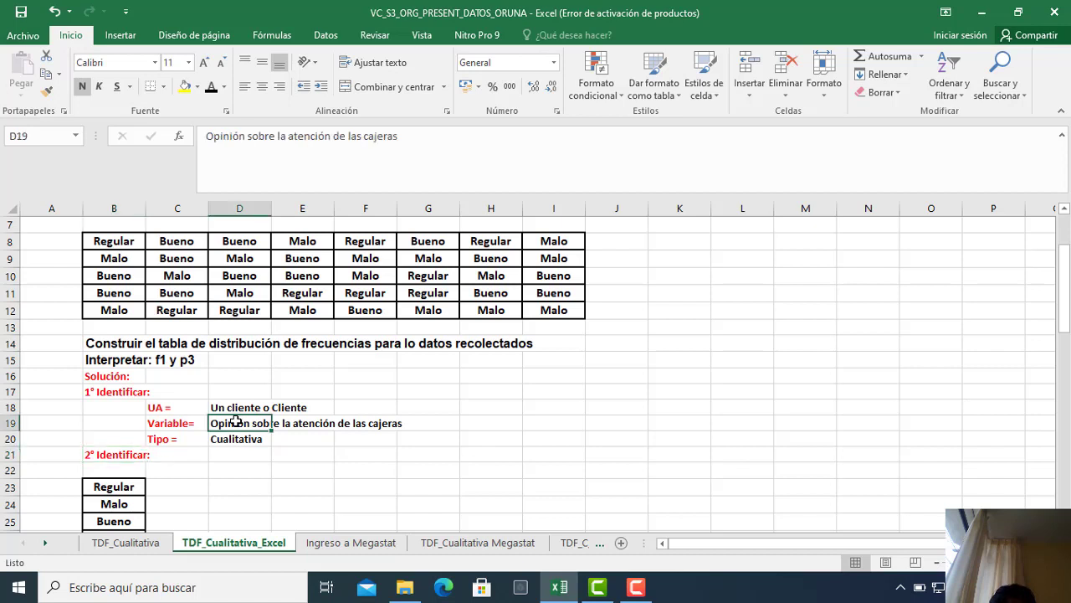
{"action": "left_click", "coordinate": [115, 470]}
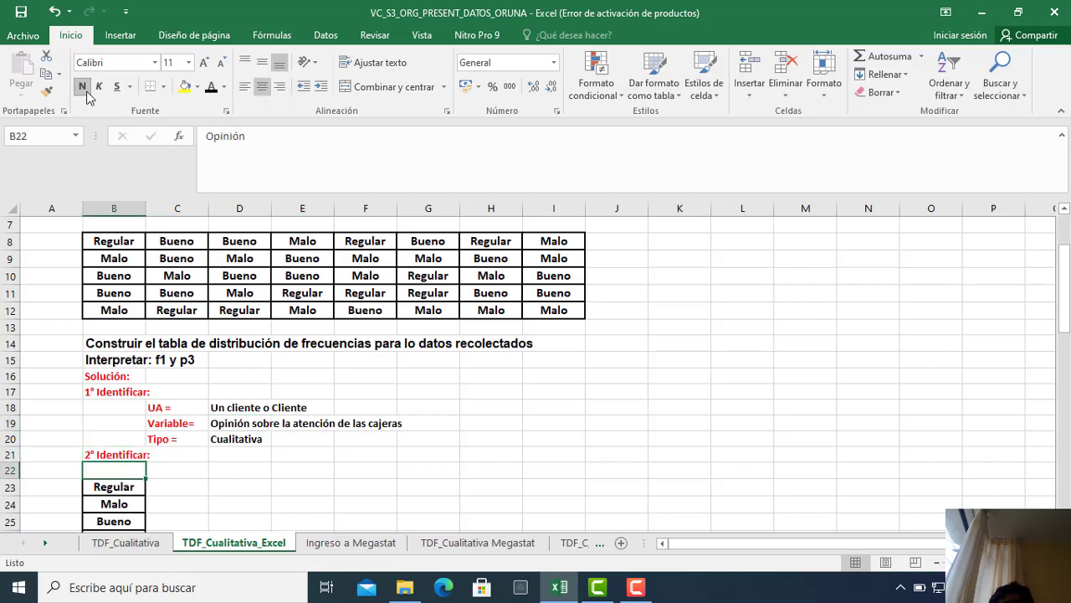
{"action": "left_click", "coordinate": [211, 89]}
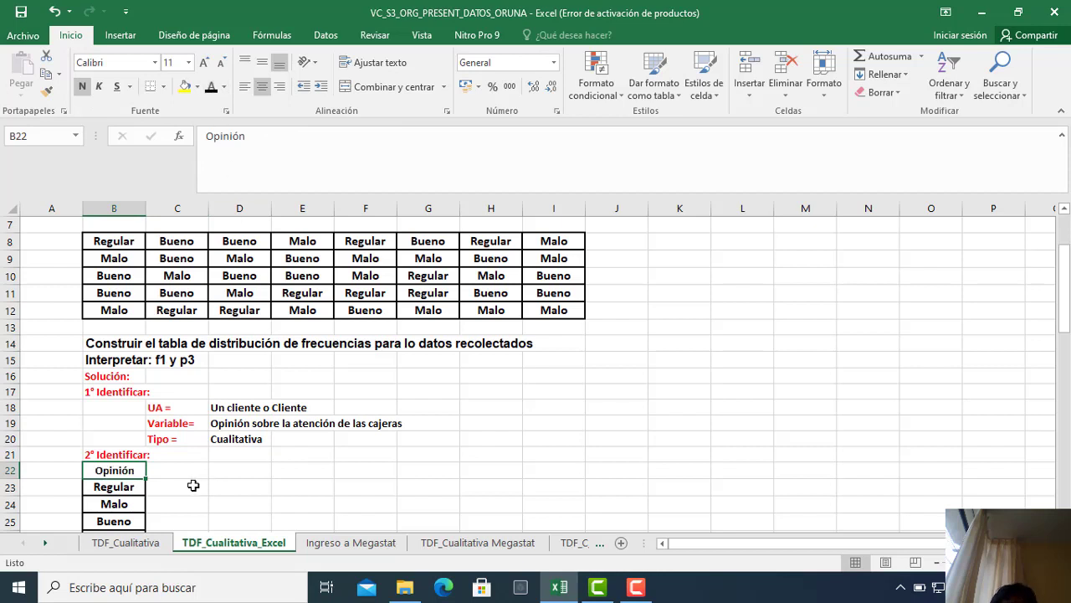
{"action": "left_click", "coordinate": [193, 485]}
Compare the survey responses in B8:I12 with the single-column list that starts at B23.
{"action": "left_click_drag", "start_coordinate": [118, 237], "coordinate": [557, 310]}
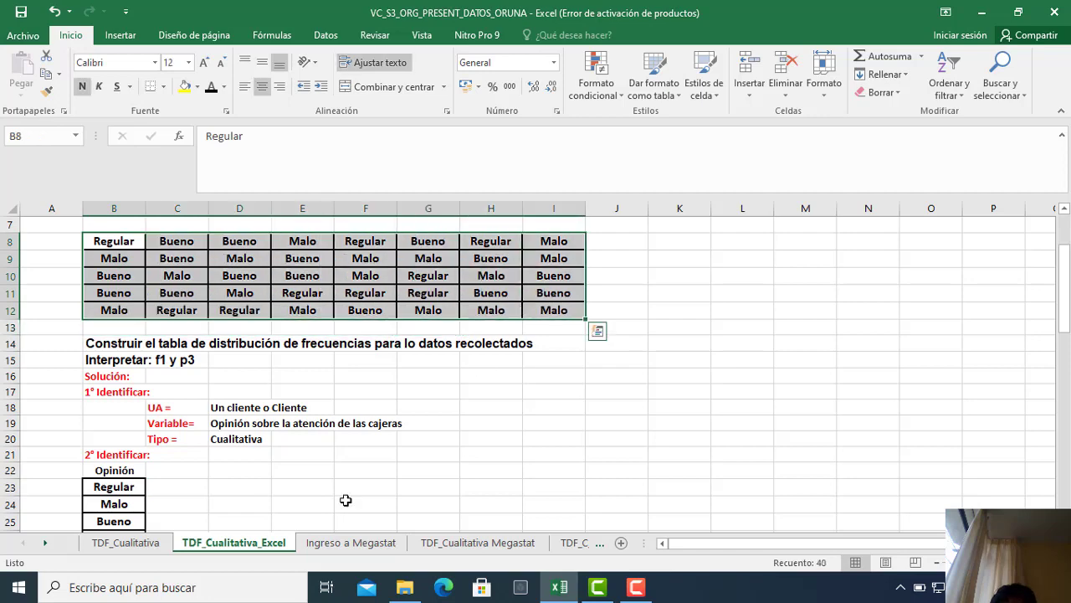
{"action": "left_click_drag", "start_coordinate": [109, 486], "coordinate": [146, 452]}
{"action": "scroll", "coordinate": [202, 436], "scroll_direction": "up", "scroll_amount": 4}
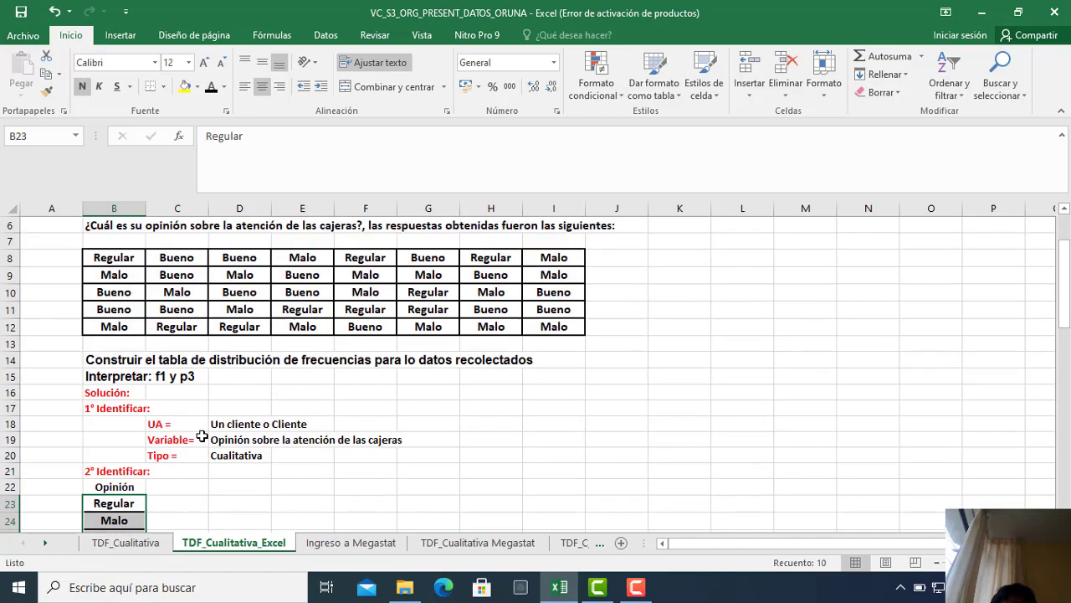
{"action": "scroll", "coordinate": [201, 436], "scroll_direction": "up", "scroll_amount": 1}
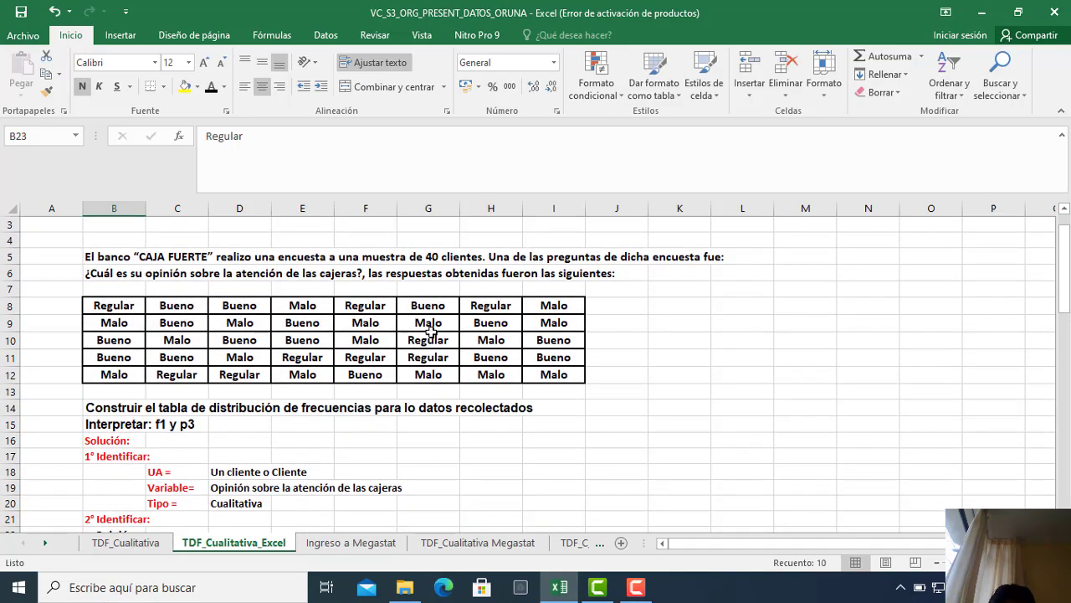
{"action": "scroll", "coordinate": [429, 329], "scroll_direction": "down", "scroll_amount": 2}
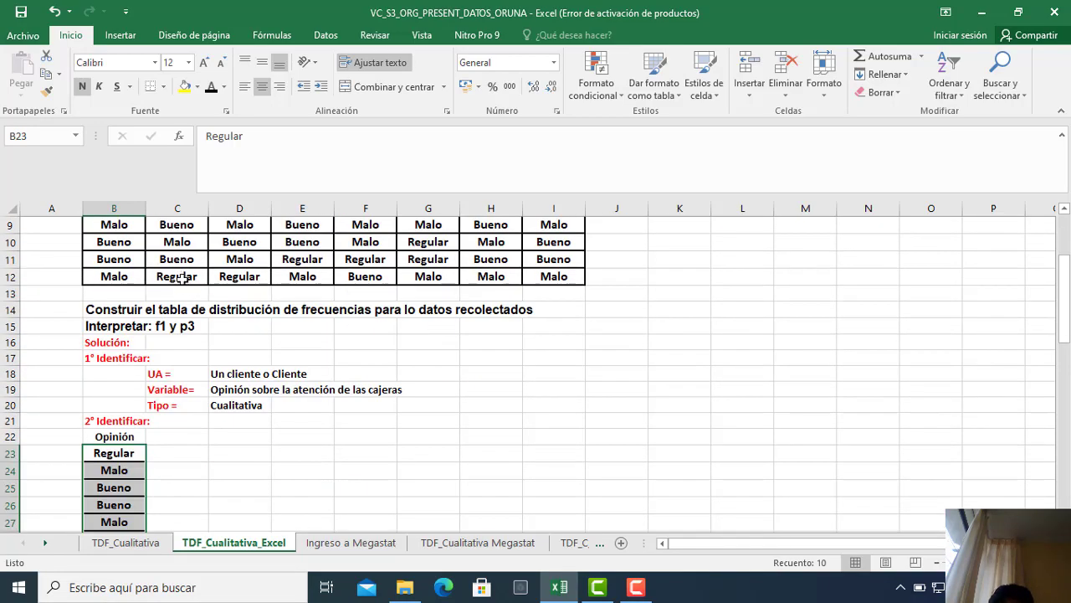
{"action": "scroll", "coordinate": [179, 292], "scroll_direction": "up", "scroll_amount": 3}
{"action": "scroll", "coordinate": [156, 378], "scroll_direction": "down", "scroll_amount": 4}
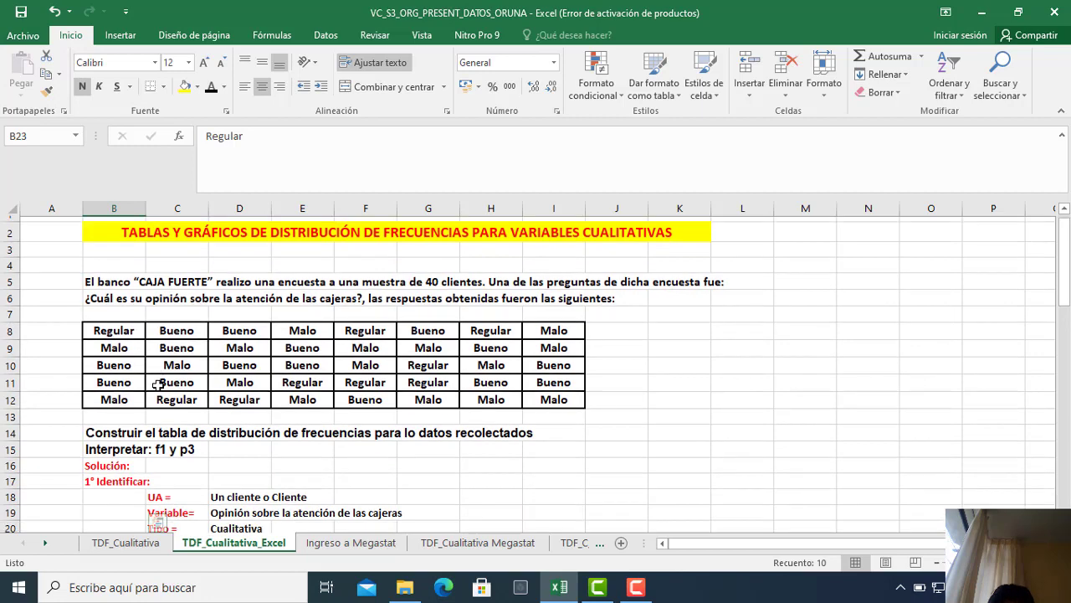
{"action": "left_click_drag", "start_coordinate": [111, 381], "coordinate": [109, 467]}
{"action": "scroll", "coordinate": [232, 407], "scroll_direction": "up", "scroll_amount": 10}
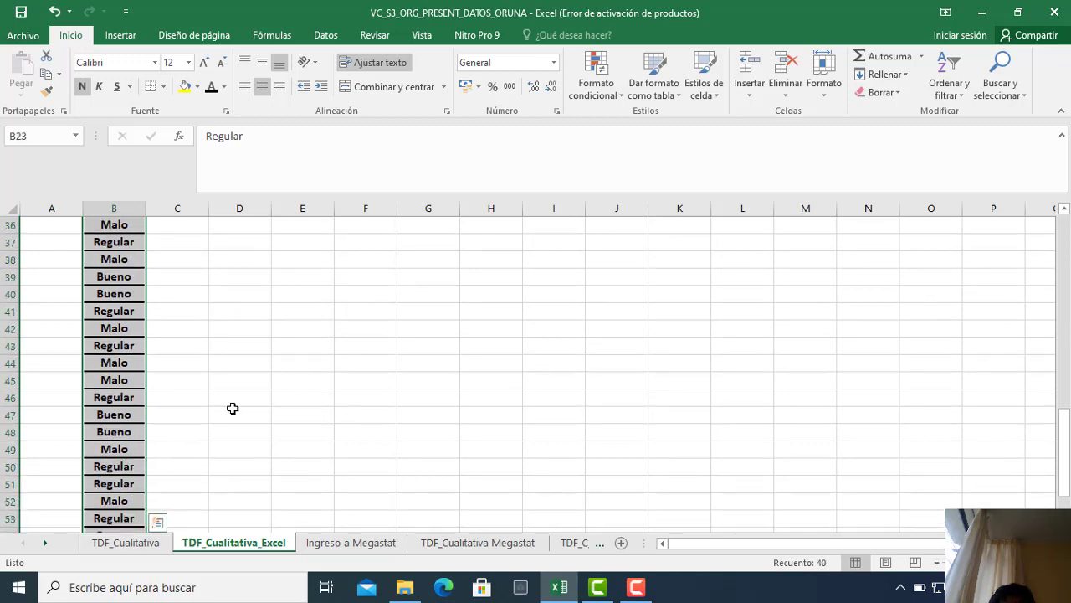
{"action": "left_click", "coordinate": [285, 328]}
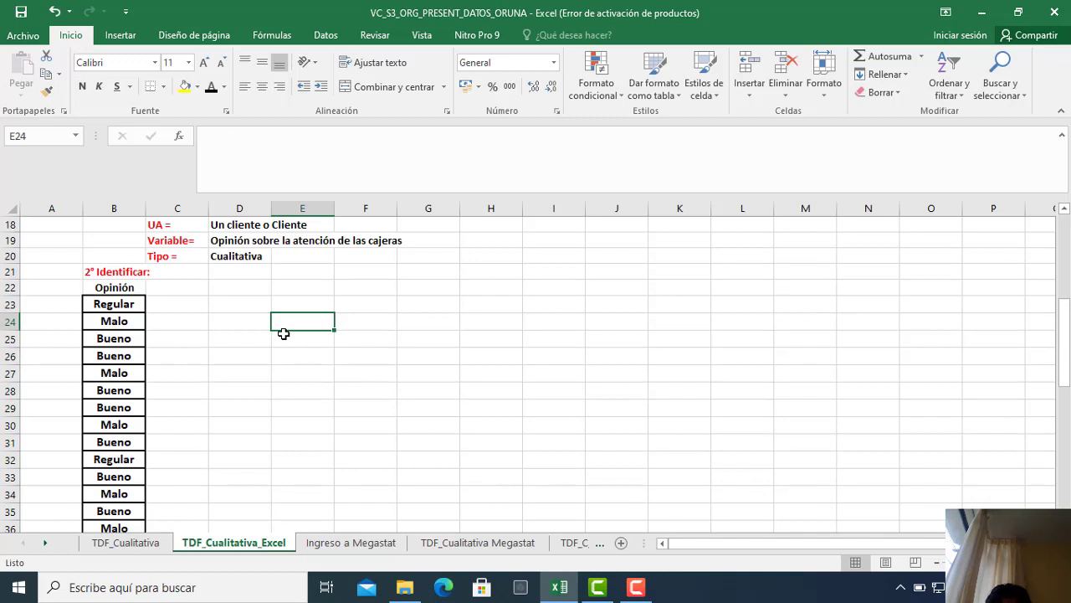
Examine the table title format in row 68 of the TDF_Cualitativa sheet.
{"action": "scroll", "coordinate": [297, 348], "scroll_direction": "up", "scroll_amount": 2}
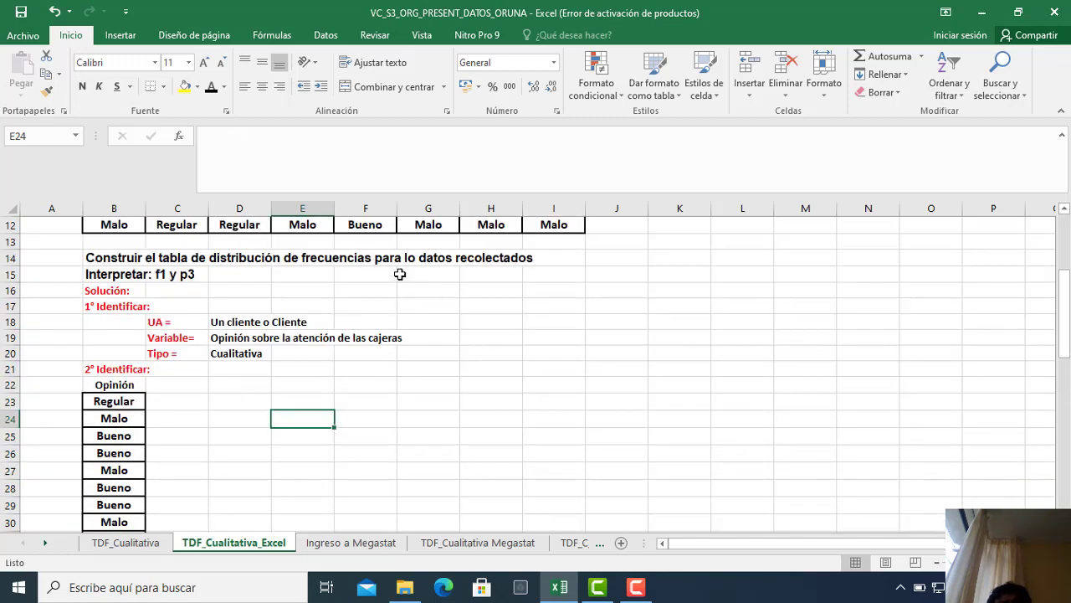
{"action": "left_click", "coordinate": [138, 549]}
{"action": "scroll", "coordinate": [200, 456], "scroll_direction": "down", "scroll_amount": 4}
{"action": "scroll", "coordinate": [201, 456], "scroll_direction": "down", "scroll_amount": 8}
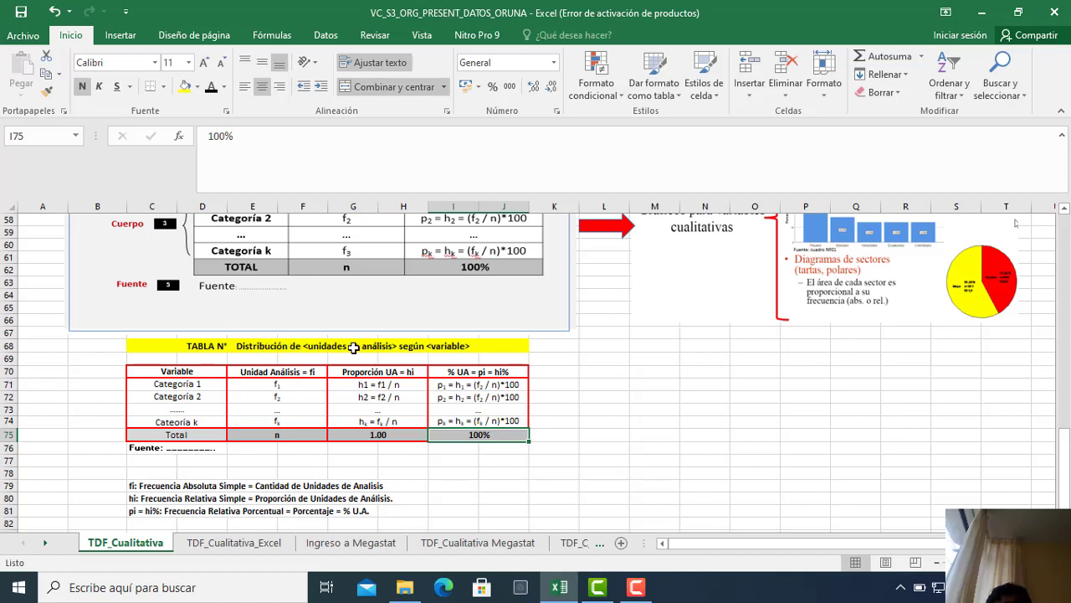
{"action": "left_click", "coordinate": [144, 348]}
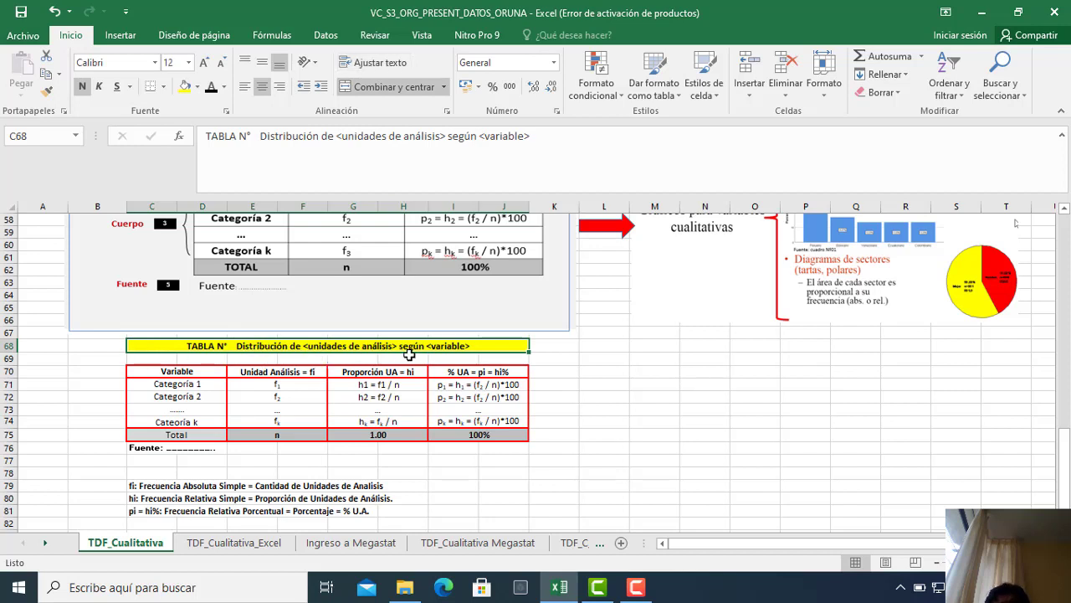
On the TDF_Cualitativa_Excel sheet, enter the title text "Tabla N° 01: Distribución" in H18 and make it bold.
{"action": "left_click", "coordinate": [269, 542]}
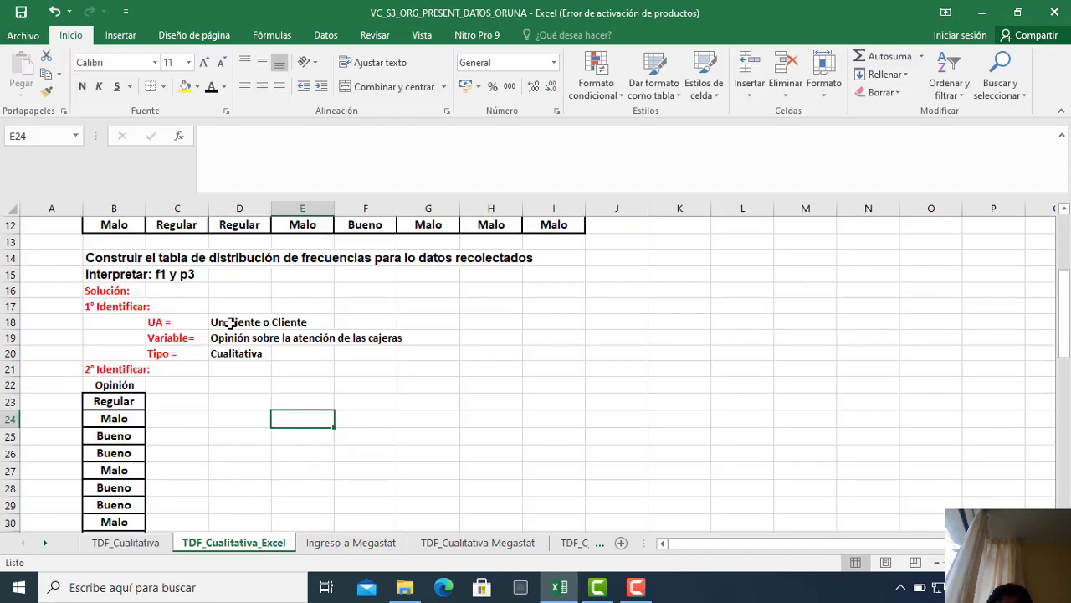
{"action": "left_click", "coordinate": [489, 322]}
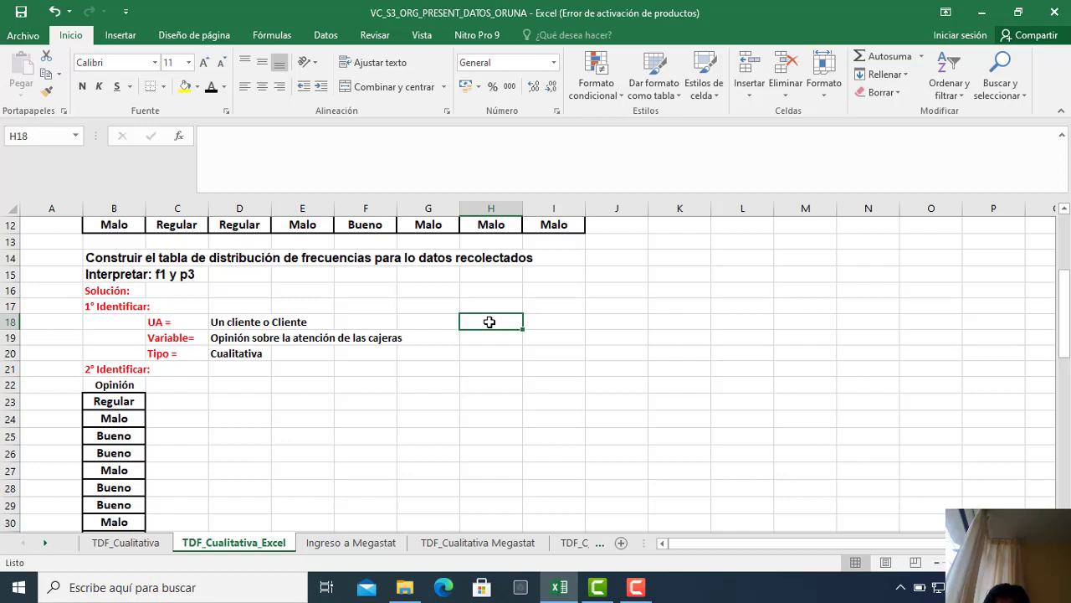
{"action": "type", "text": "T"}
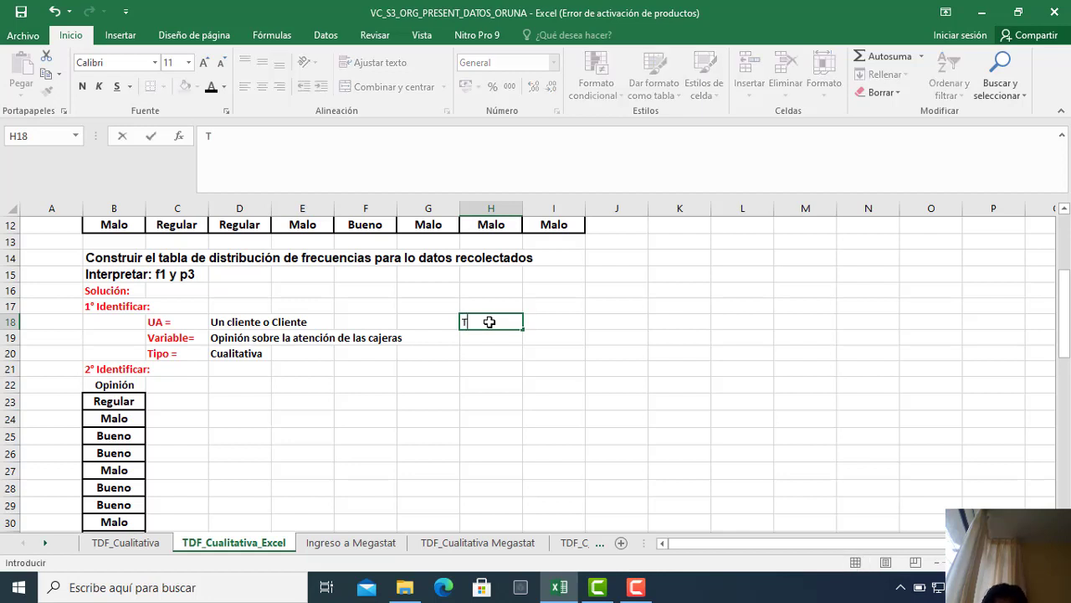
{"action": "type", "text": "abla N° 01: Dist"}
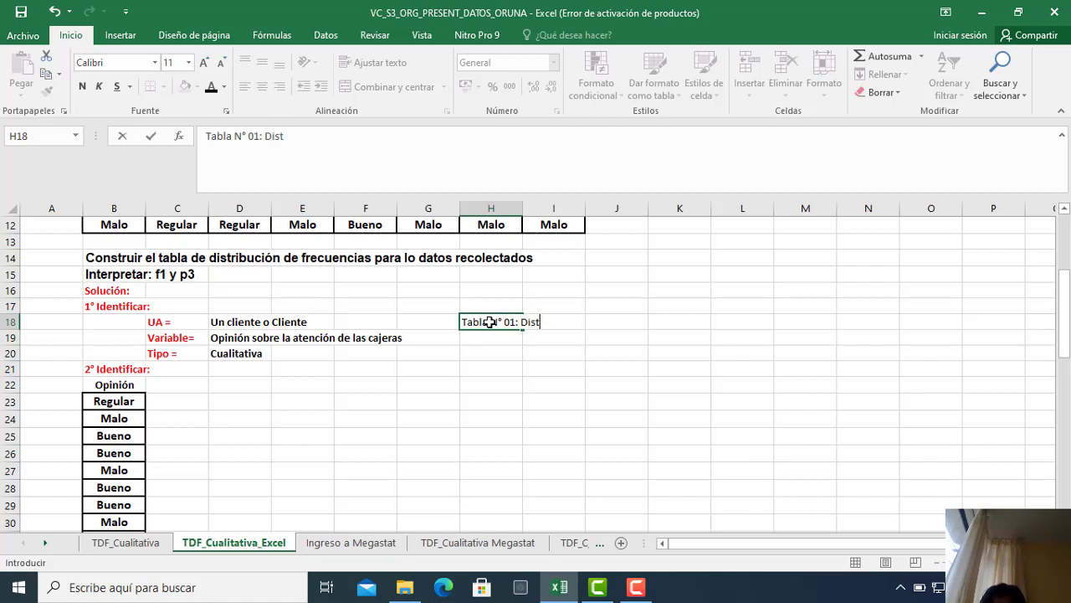
{"action": "type", "text": "ribuci"}
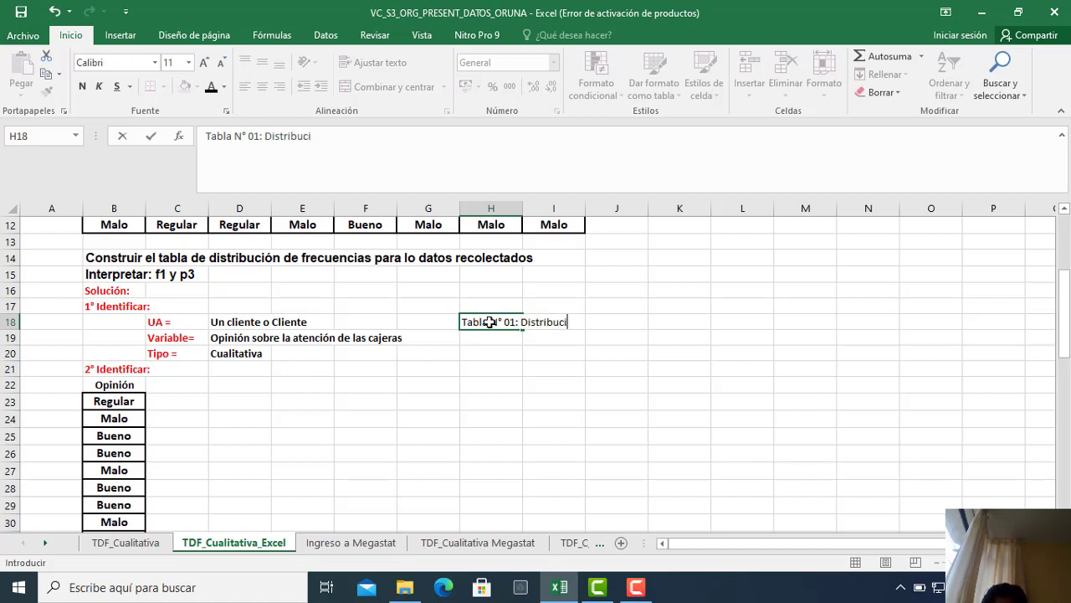
{"action": "type", "text": "ón"}
{"action": "key", "text": "Return"}
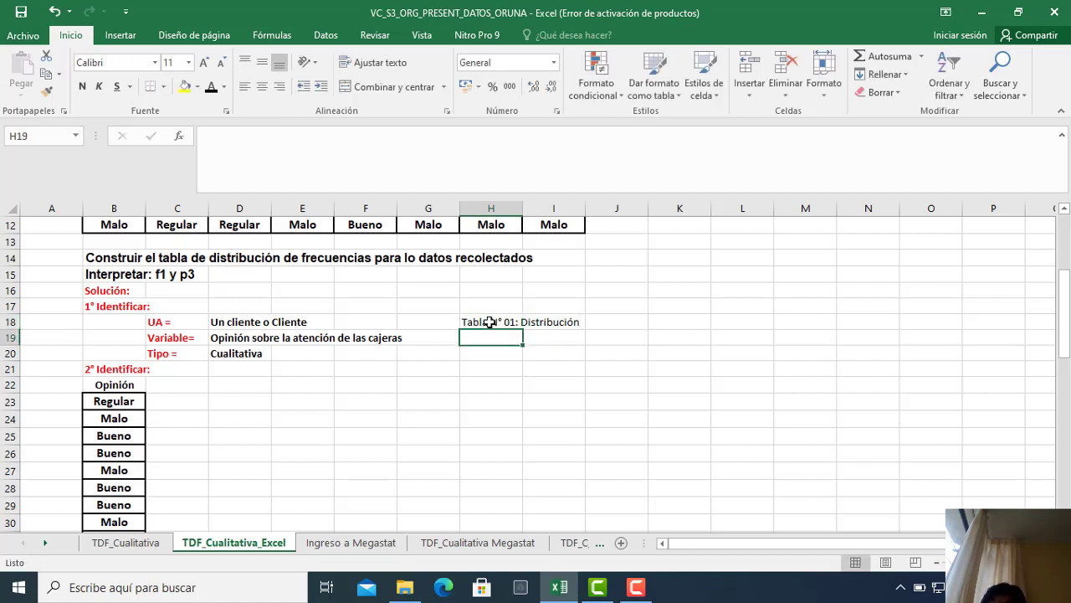
{"action": "left_click", "coordinate": [490, 322]}
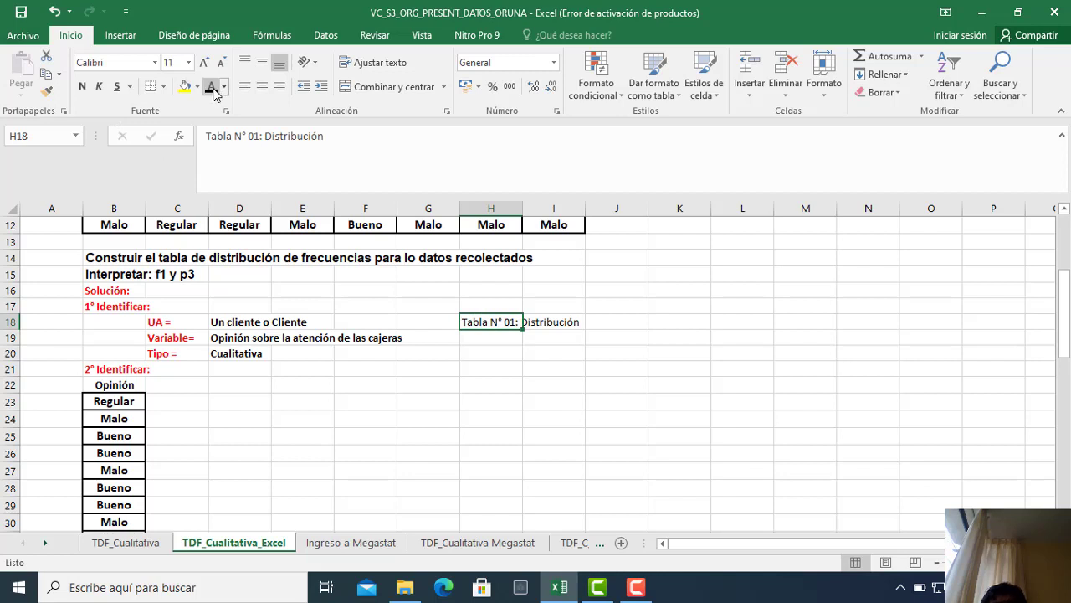
{"action": "left_click", "coordinate": [82, 86]}
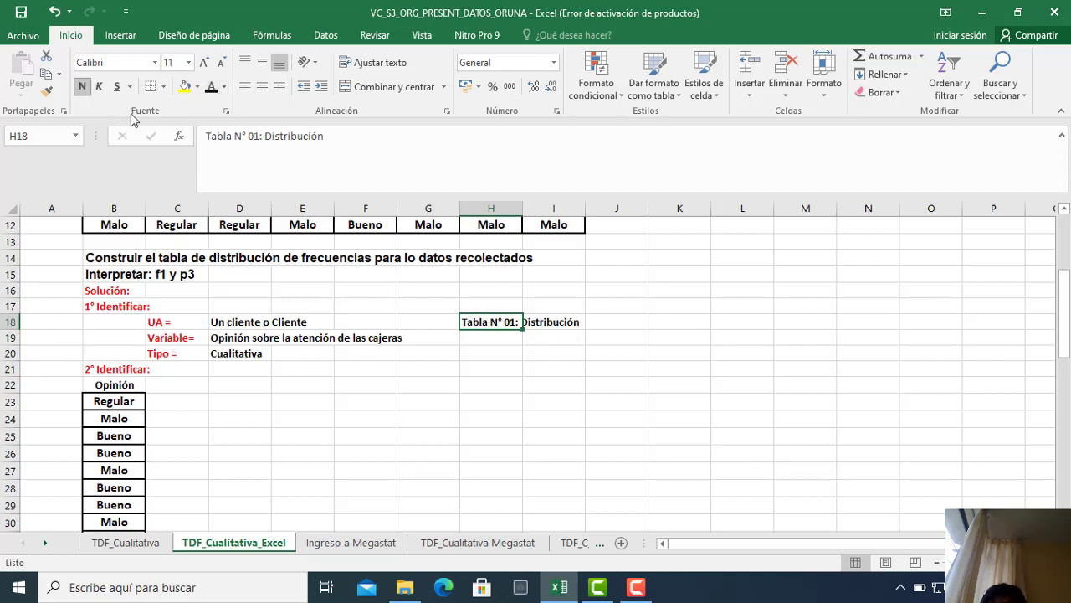
{"action": "left_click", "coordinate": [615, 324]}
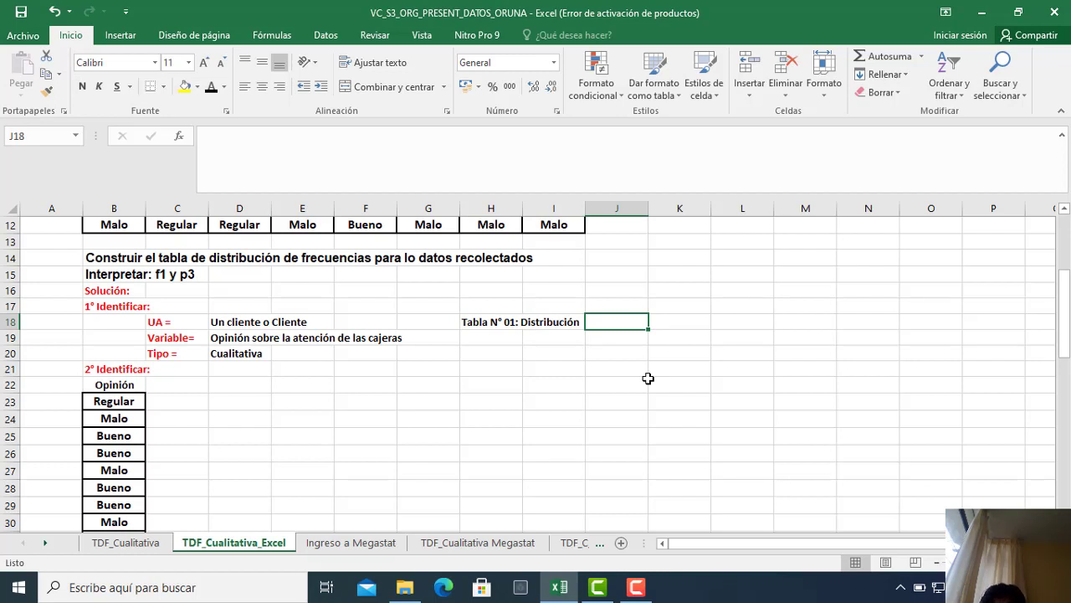
Continue the table title by entering "de los clientes" in J18, and widen column J to fit the text.
{"action": "type", "text": "de los clientes"}
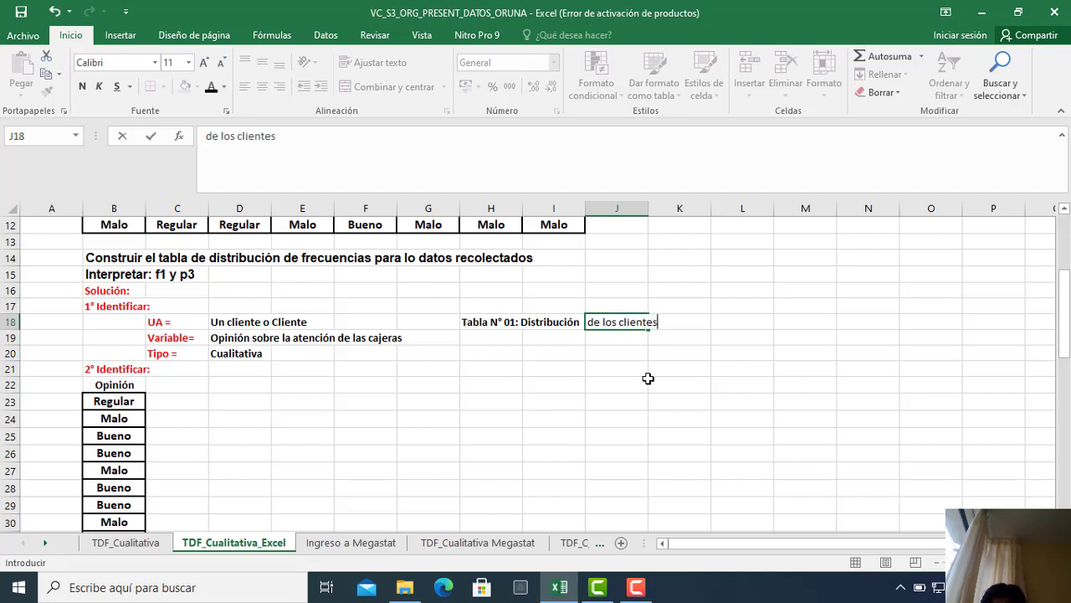
{"action": "key", "text": "Return"}
{"action": "left_click_drag", "start_coordinate": [650, 209], "coordinate": [671, 209]}
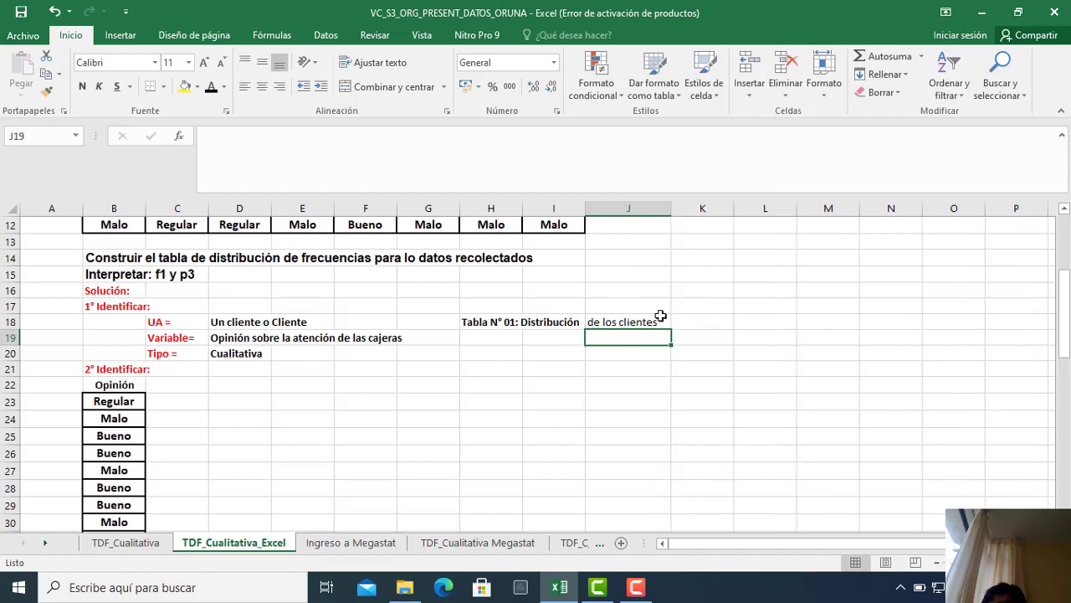
Enter "según" in K18 as the next part of the table title and make it bold.
{"action": "left_click", "coordinate": [696, 323]}
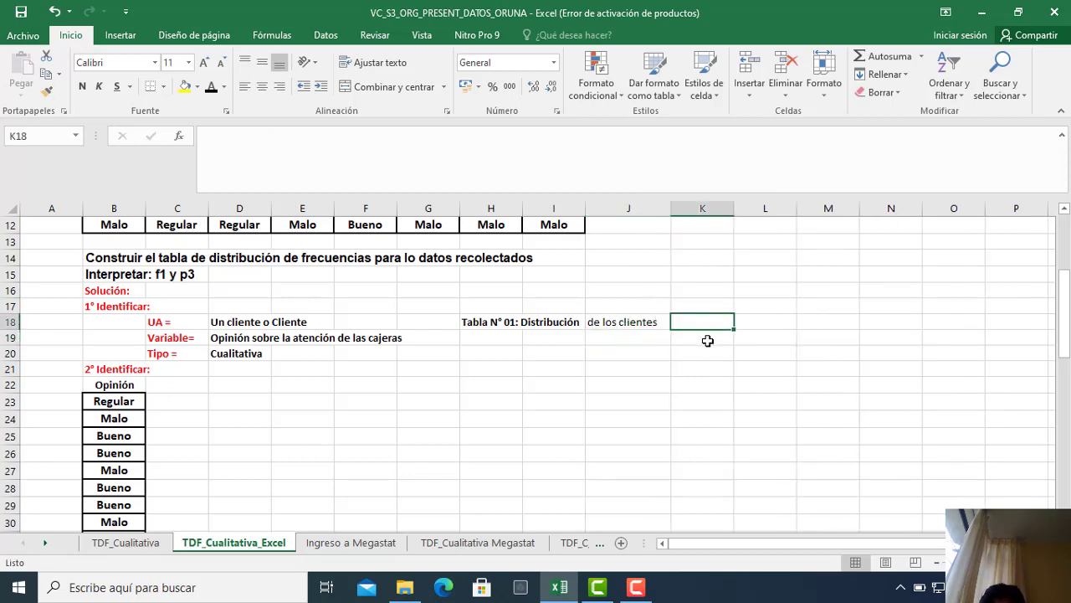
{"action": "type", "text": "segú"}
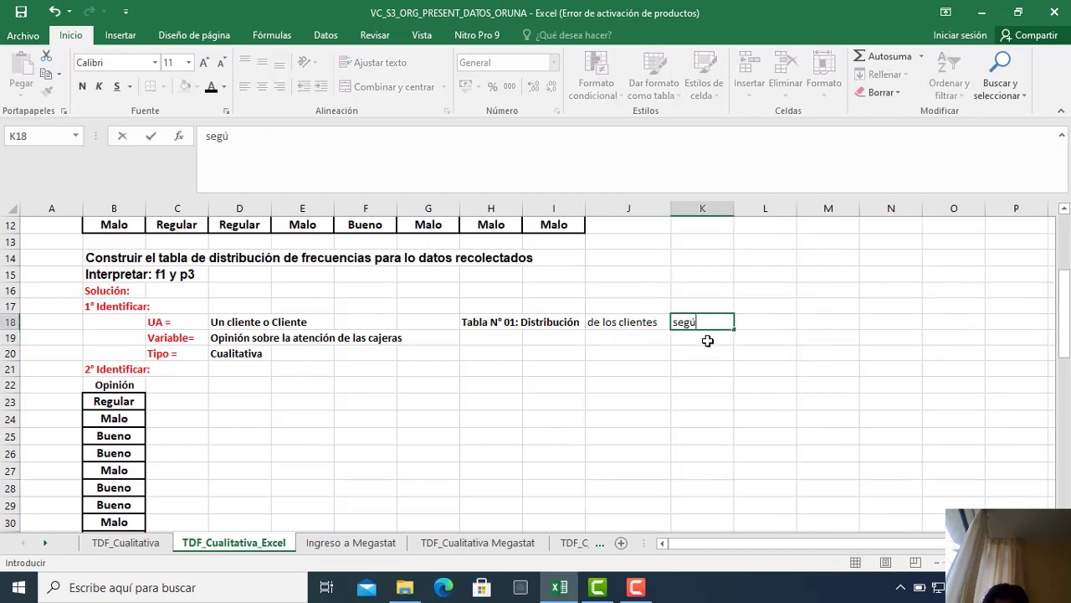
{"action": "type", "text": "n"}
{"action": "key", "text": "Return"}
{"action": "left_click", "coordinate": [697, 320]}
{"action": "left_click", "coordinate": [82, 86]}
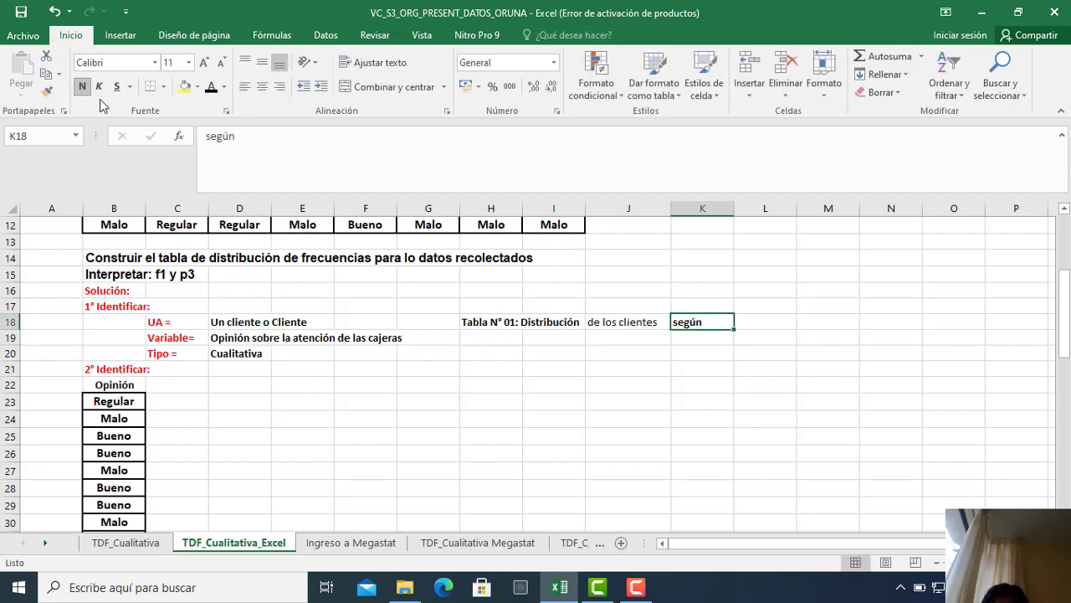
Complete the table title by entering "Opinión sobre la atención de las cajeras" in L18.
{"action": "left_click", "coordinate": [768, 323]}
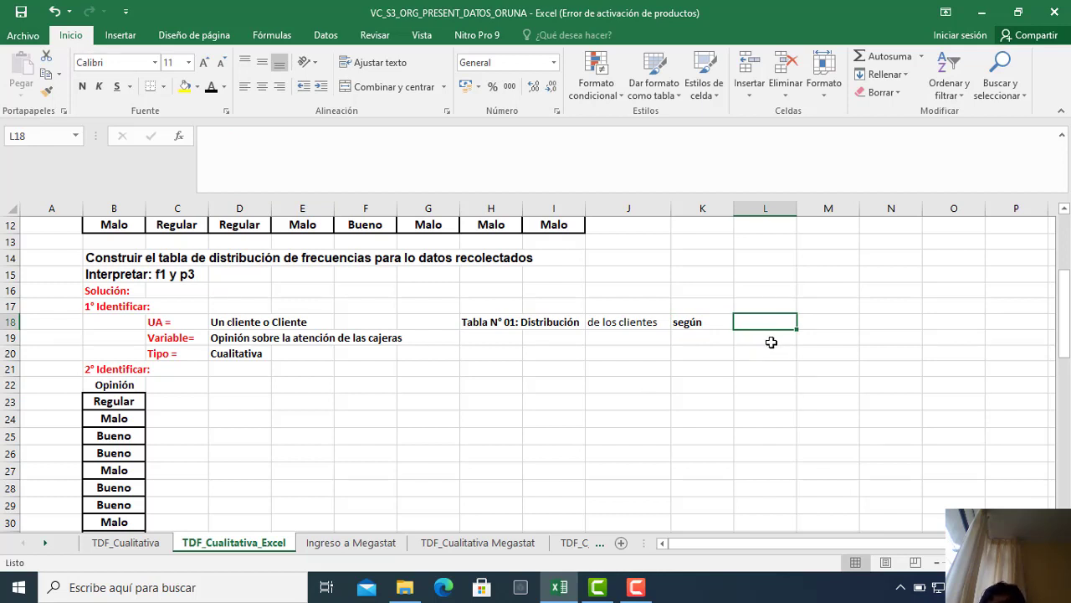
{"action": "type", "text": "Op"}
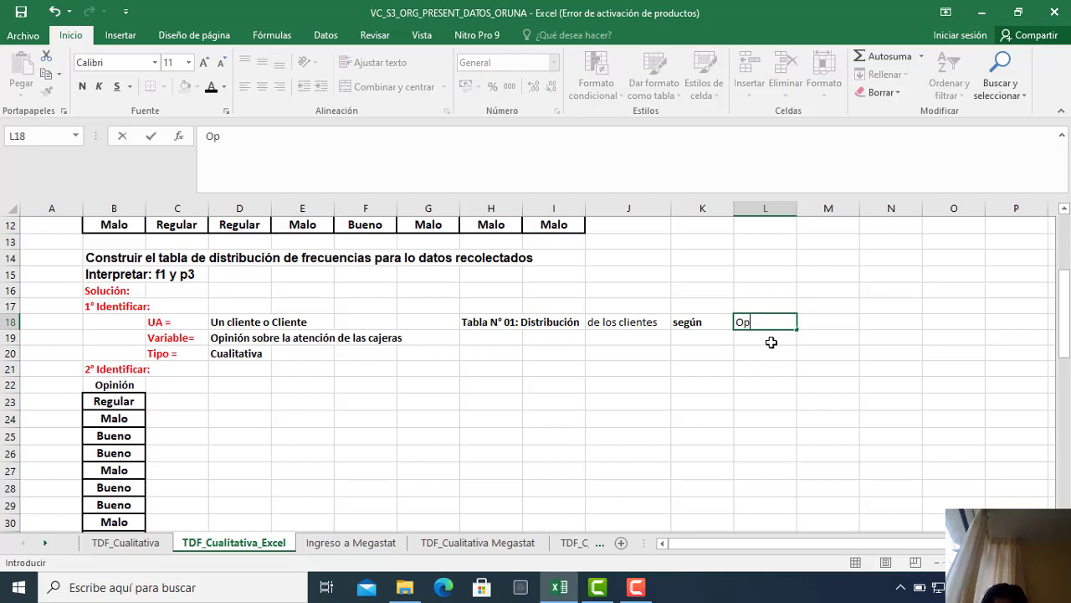
{"action": "type", "text": "inión sobrel"}
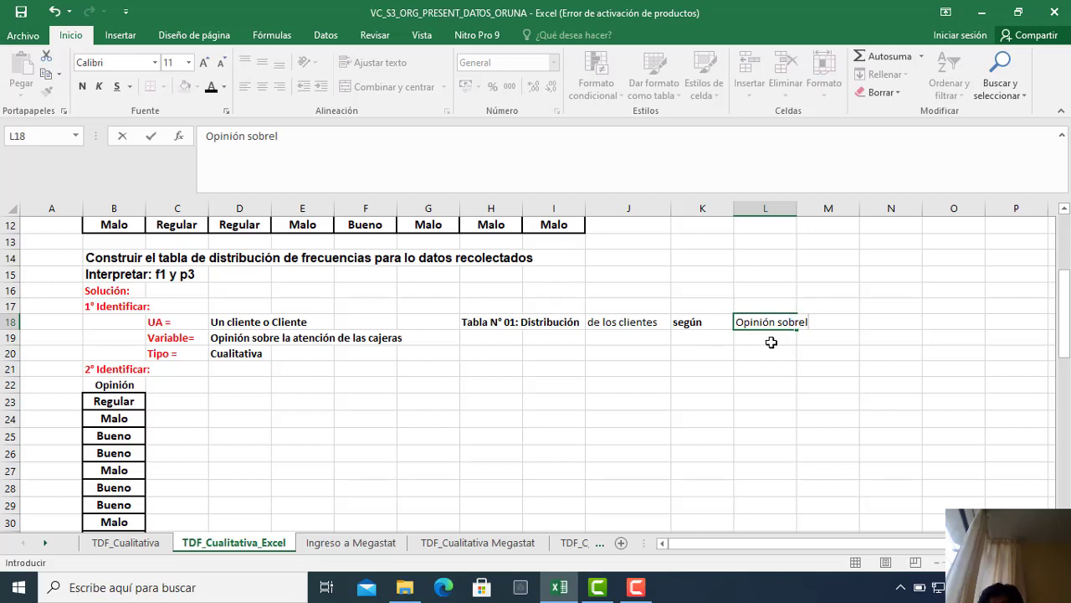
{"action": "key", "text": "BackSpace"}
{"action": "type", "text": " la atenci"}
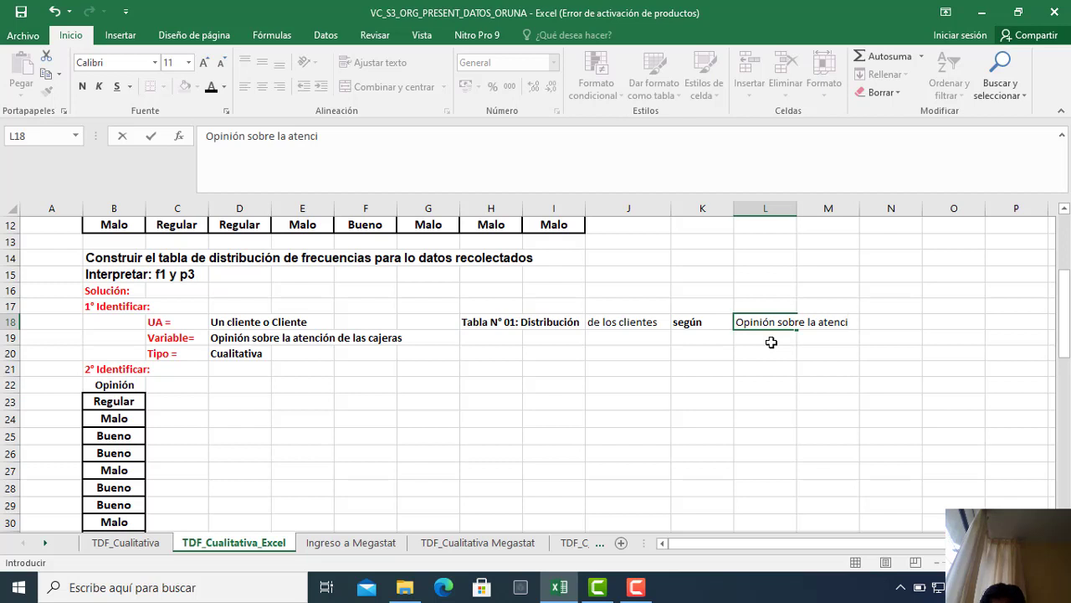
{"action": "type", "text": "ón de las cajeras"}
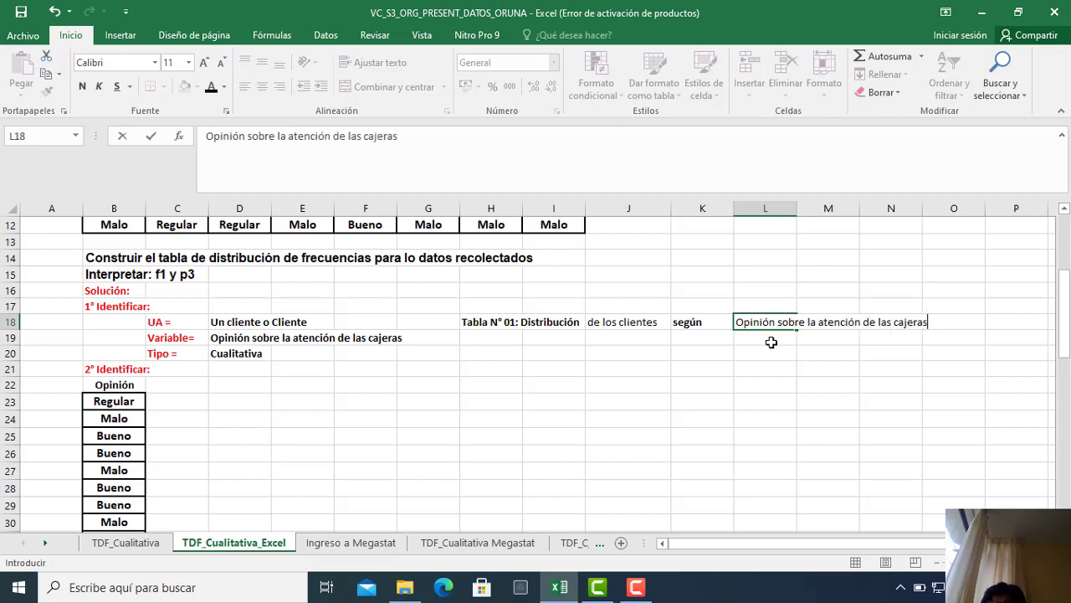
{"action": "key", "text": "Return"}
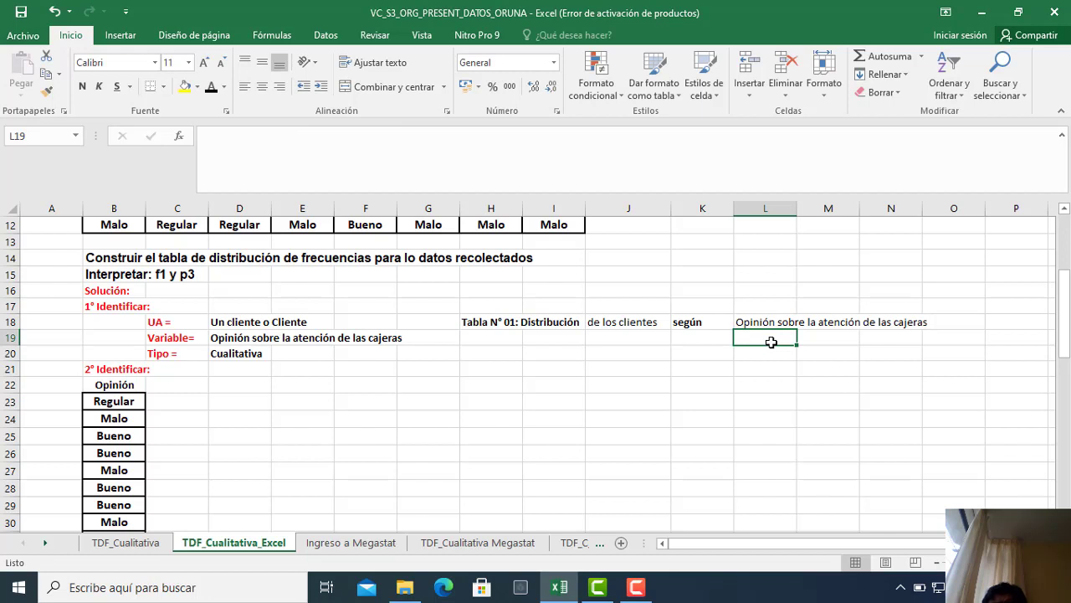
Format "de los clientes" in J18 as centred, bold text in the standard blue font color.
{"action": "left_click", "coordinate": [641, 321]}
{"action": "left_click", "coordinate": [262, 86]}
{"action": "left_click", "coordinate": [81, 87]}
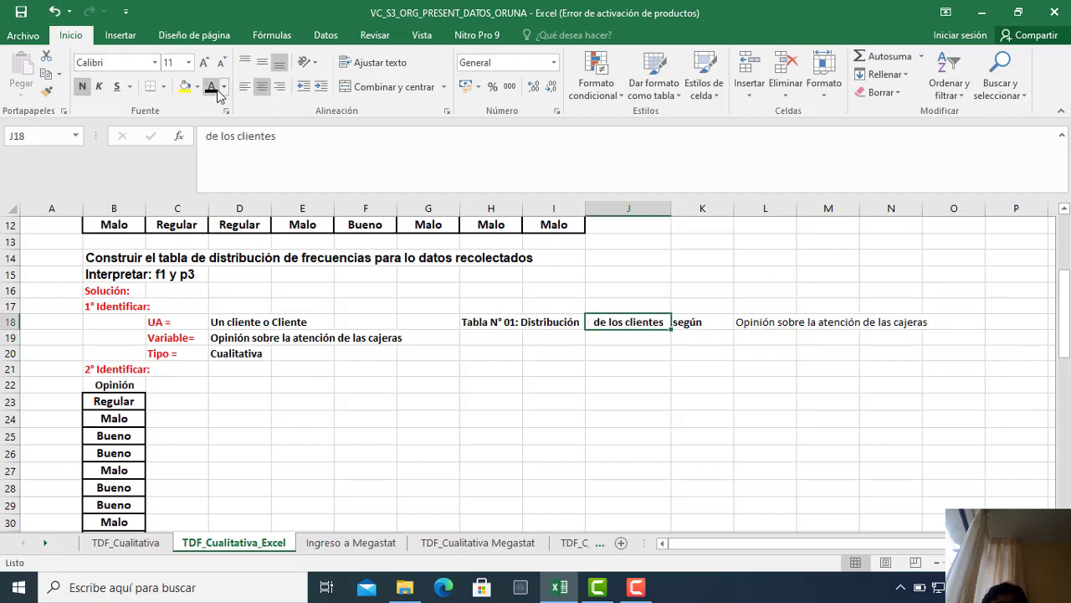
{"action": "left_click", "coordinate": [224, 87]}
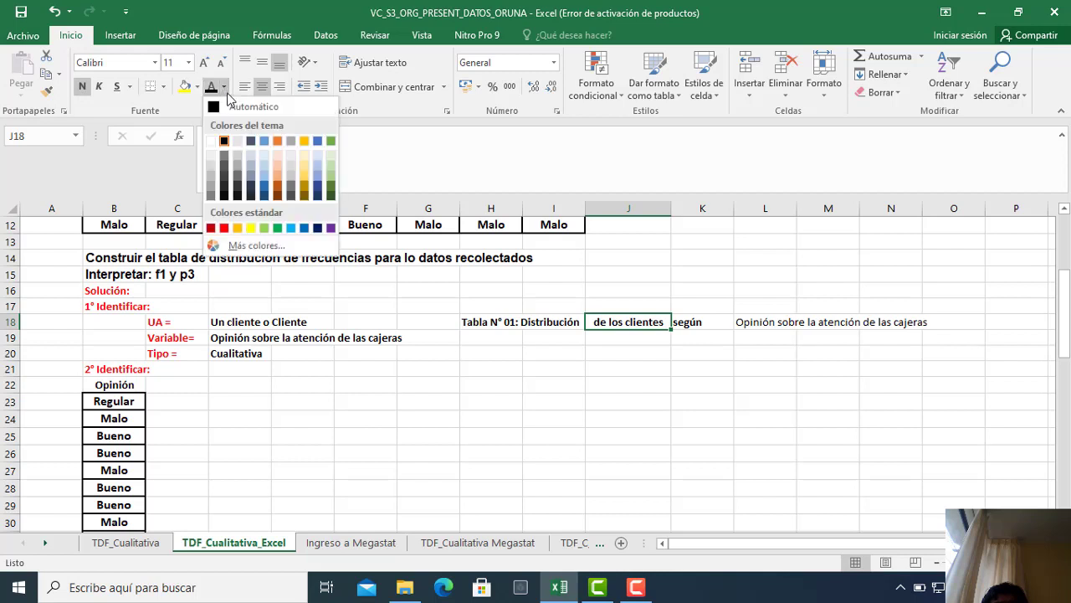
{"action": "left_click", "coordinate": [264, 140]}
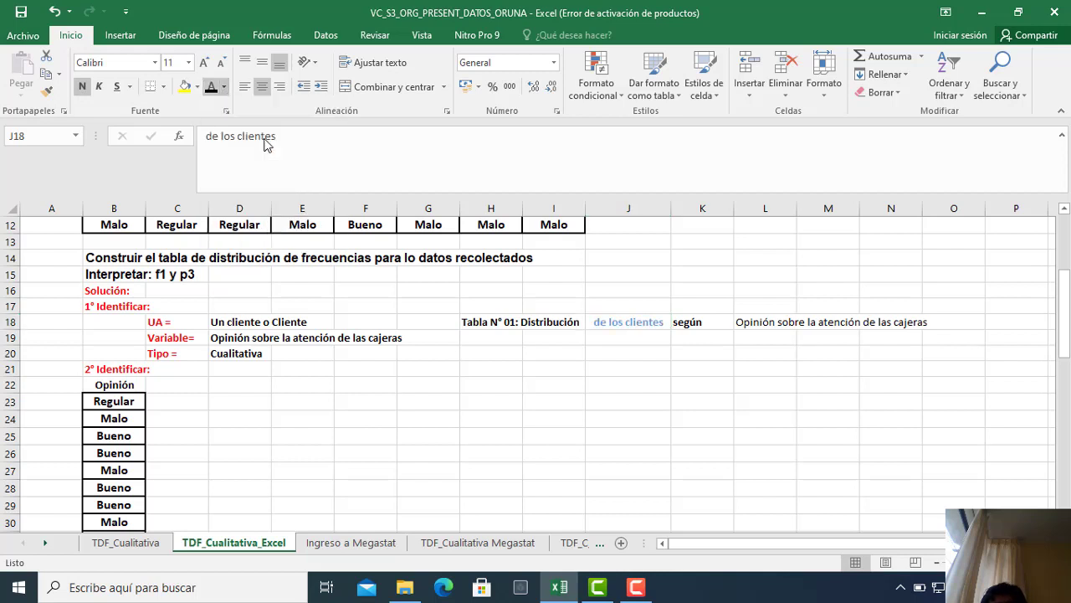
{"action": "left_click", "coordinate": [224, 86]}
{"action": "left_click", "coordinate": [304, 228]}
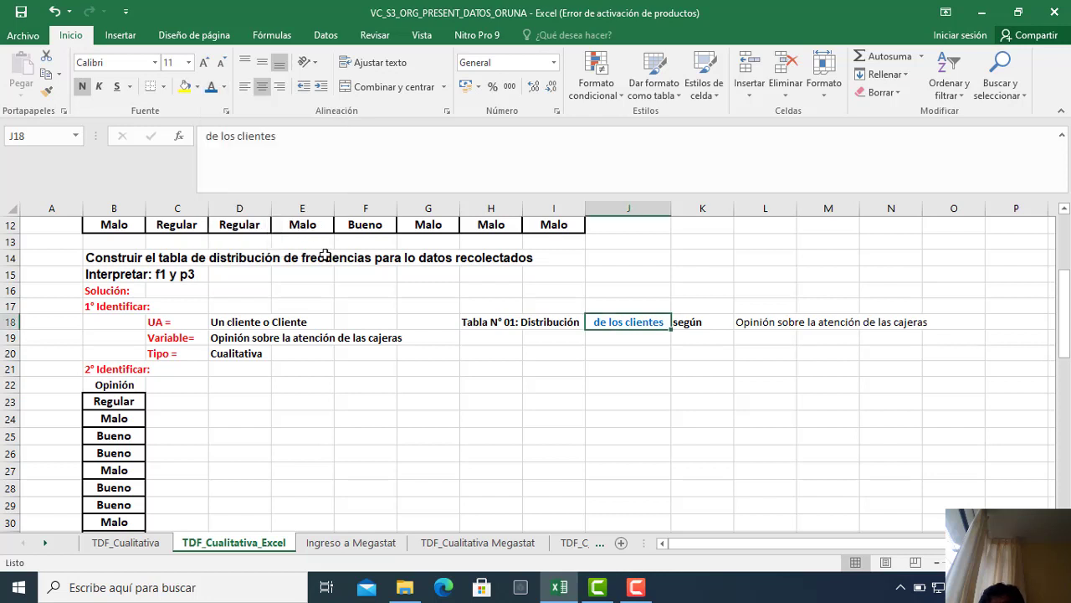
Centre "según" in K18 and make the variable text in L18 bold and blue.
{"action": "left_click", "coordinate": [708, 325]}
{"action": "left_click", "coordinate": [262, 86]}
{"action": "left_click", "coordinate": [764, 322]}
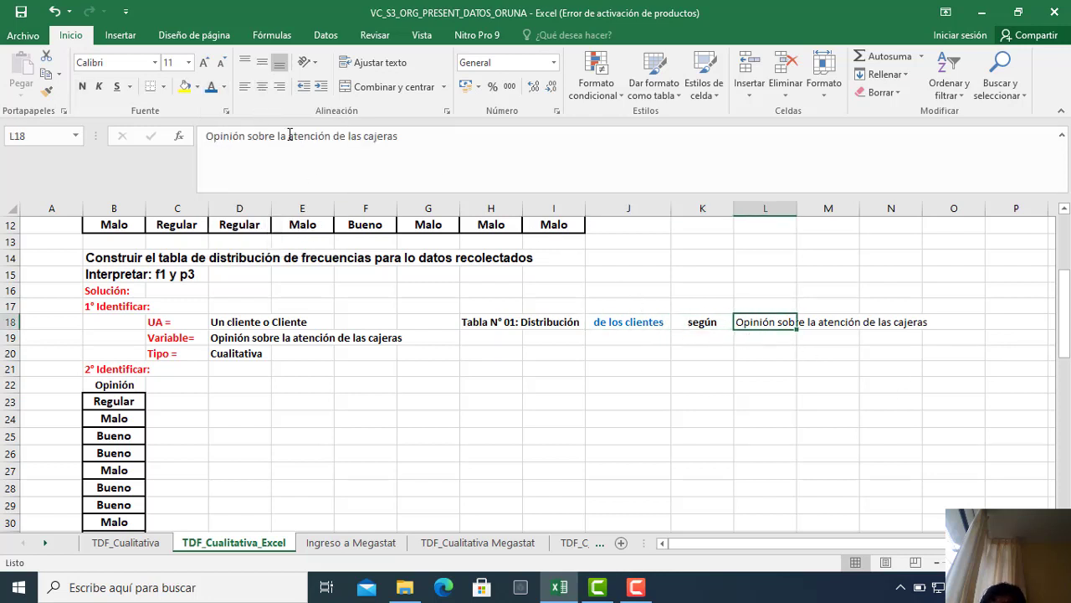
{"action": "left_click", "coordinate": [211, 86]}
{"action": "left_click", "coordinate": [82, 88]}
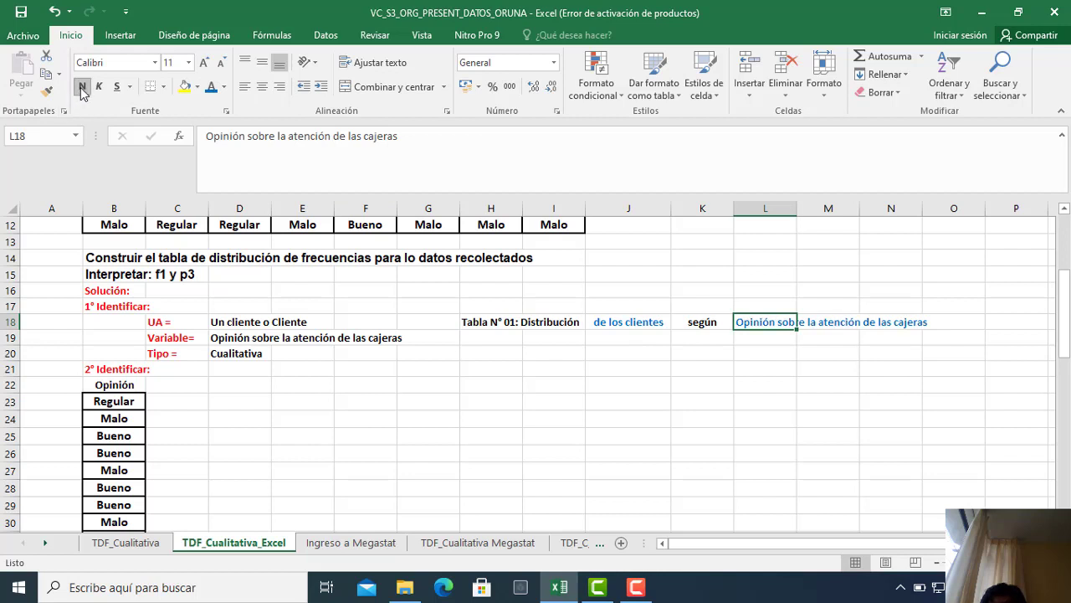
Highlight the whole table title across H18:O18 with a yellow fill.
{"action": "left_click", "coordinate": [612, 353]}
{"action": "left_click_drag", "start_coordinate": [475, 322], "coordinate": [954, 321]}
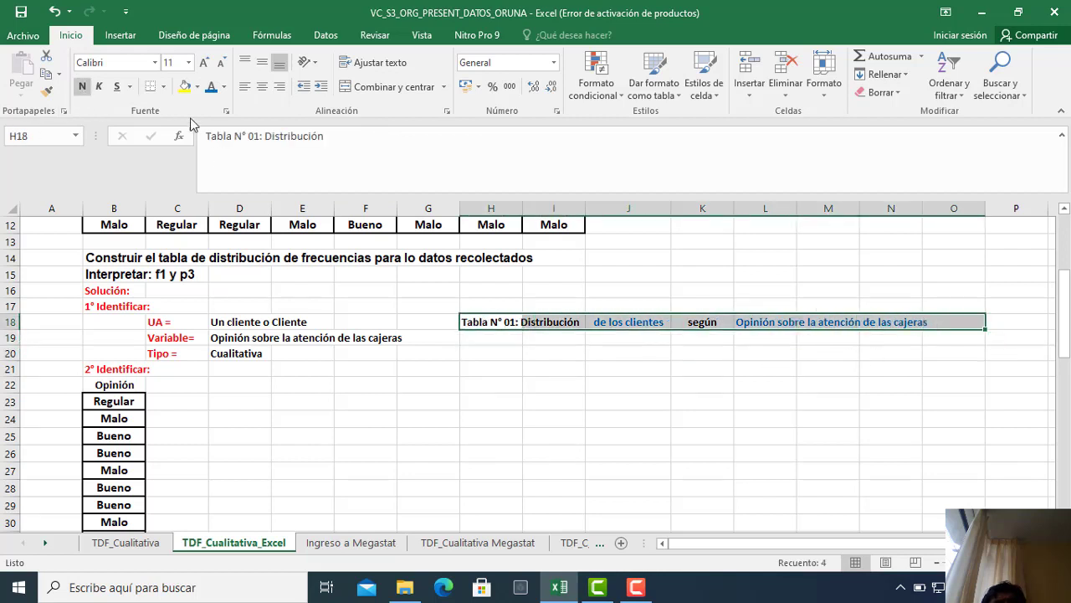
{"action": "left_click", "coordinate": [185, 86]}
{"action": "left_click", "coordinate": [465, 385]}
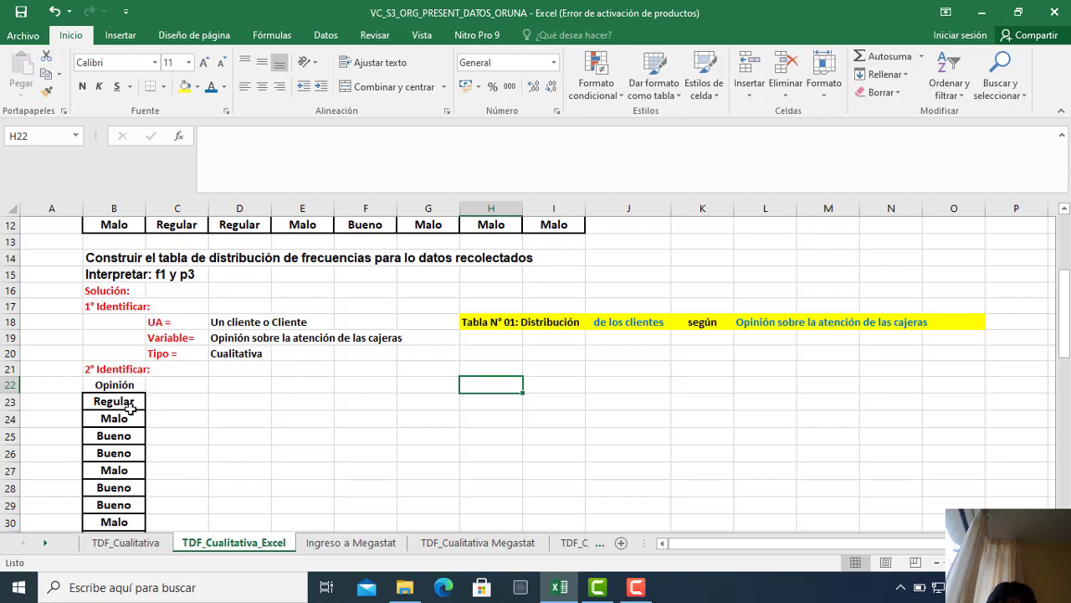
Start a pivot table from the Opinión data column, setting its source range to B22:B62 with the heading included.
{"action": "scroll", "coordinate": [125, 407], "scroll_direction": "down", "scroll_amount": 2}
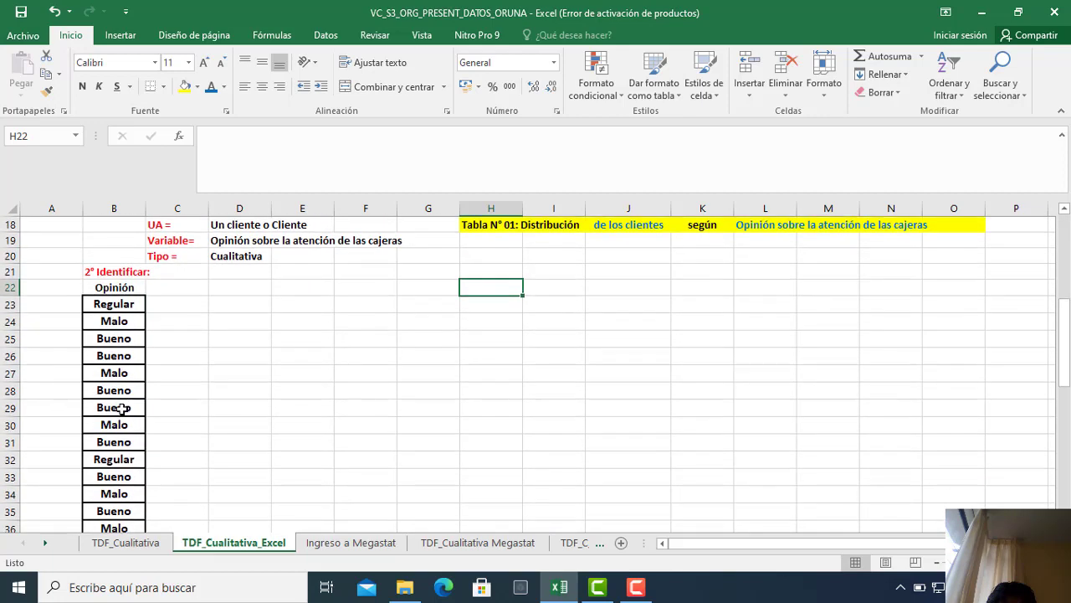
{"action": "left_click", "coordinate": [98, 356]}
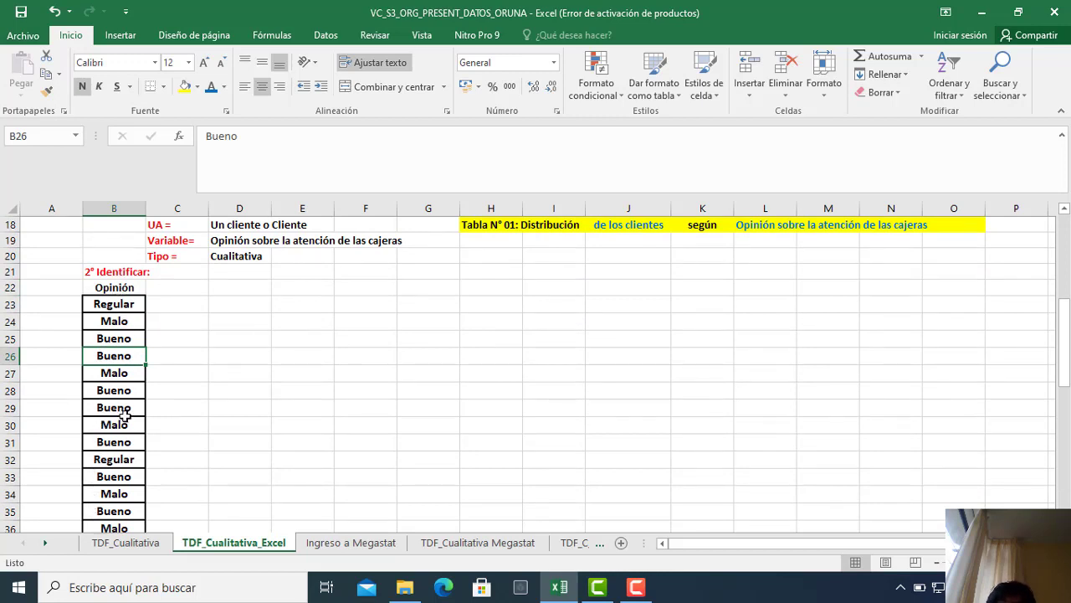
{"action": "left_click", "coordinate": [113, 341]}
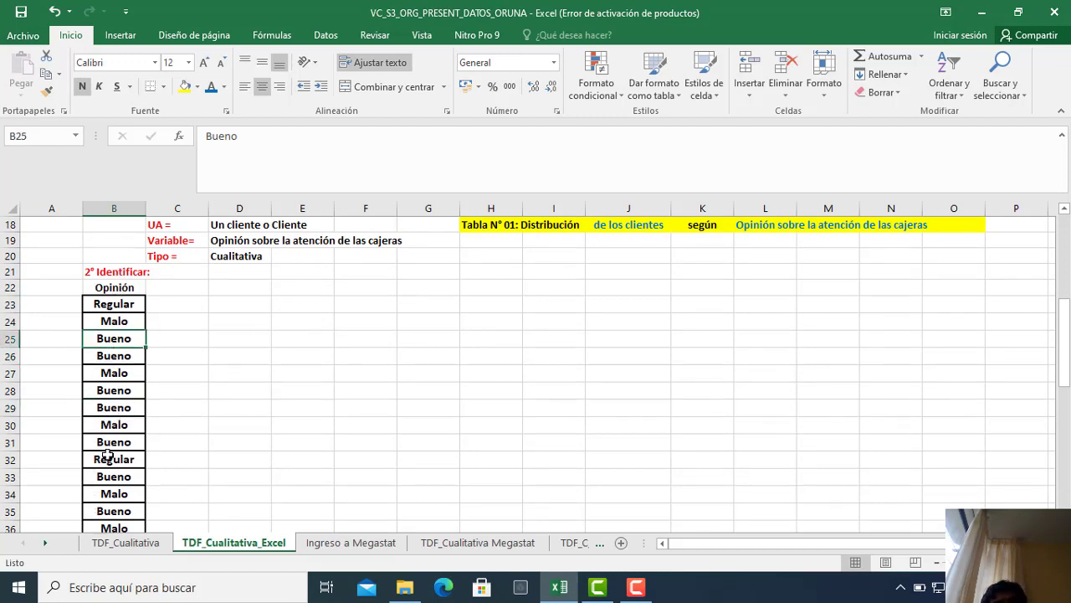
{"action": "left_click", "coordinate": [121, 35]}
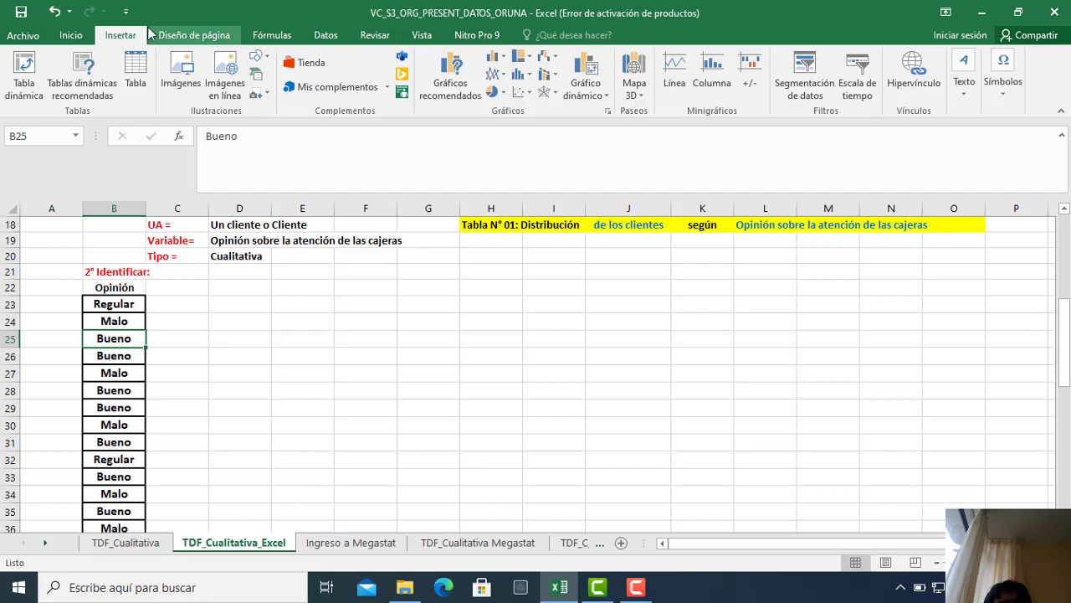
{"action": "left_click", "coordinate": [24, 72]}
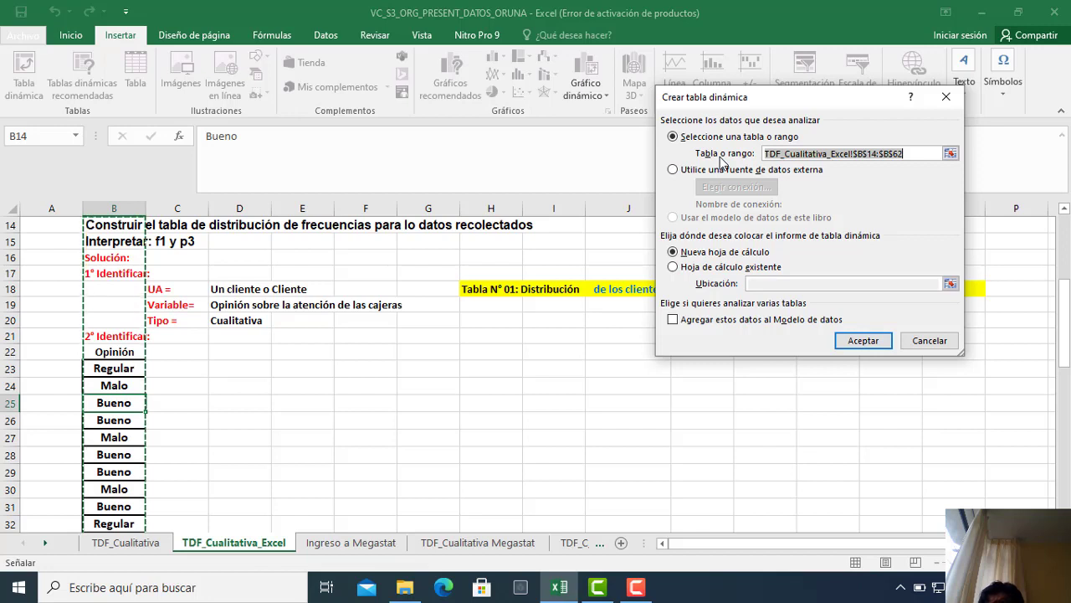
{"action": "left_click", "coordinate": [903, 154]}
{"action": "key", "text": "BackSpace"}
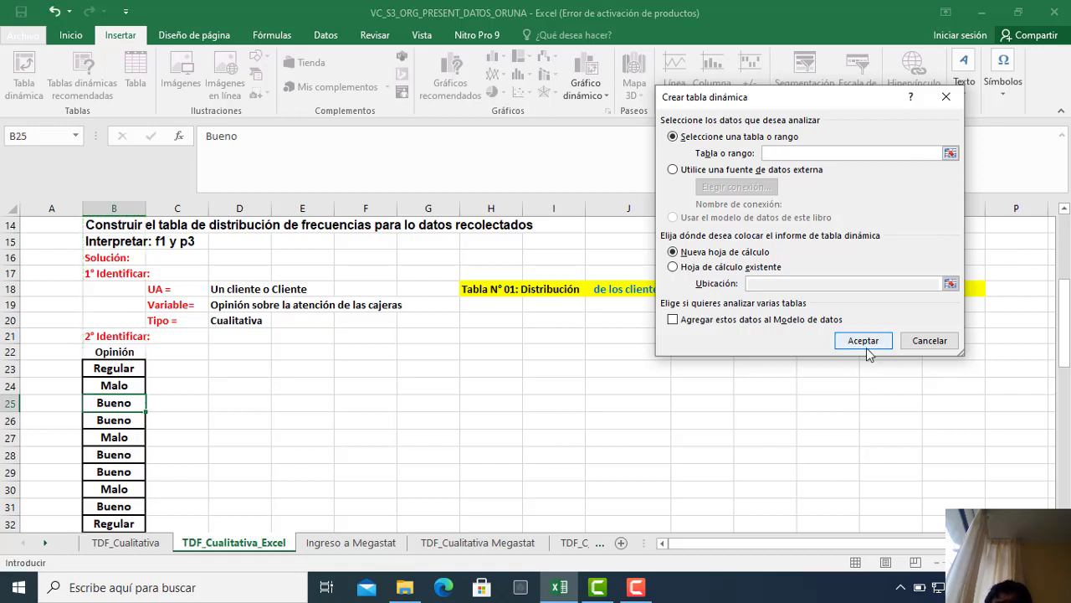
{"action": "left_click", "coordinate": [118, 352]}
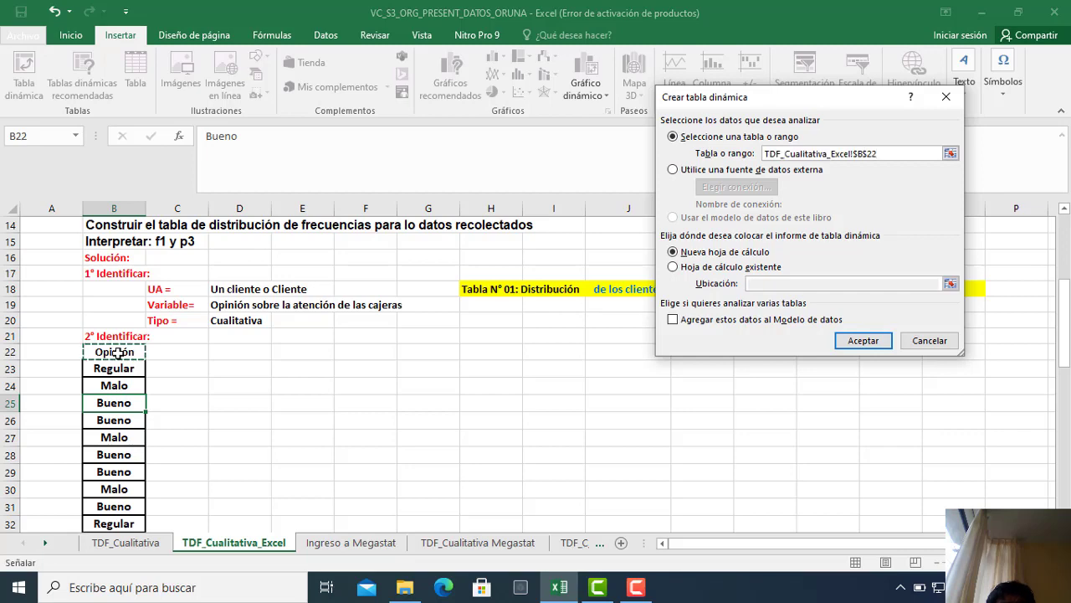
{"action": "left_click_drag", "start_coordinate": [118, 352], "coordinate": [122, 396]}
{"action": "mouse_move", "coordinate": [114, 501]}
{"action": "left_mouse_down"}
{"action": "mouse_move", "coordinate": [109, 596]}
{"action": "mouse_move", "coordinate": [122, 509]}
{"action": "mouse_move", "coordinate": [112, 501]}
{"action": "left_mouse_up"}
{"action": "scroll", "coordinate": [313, 351], "scroll_direction": "up", "scroll_amount": 10}
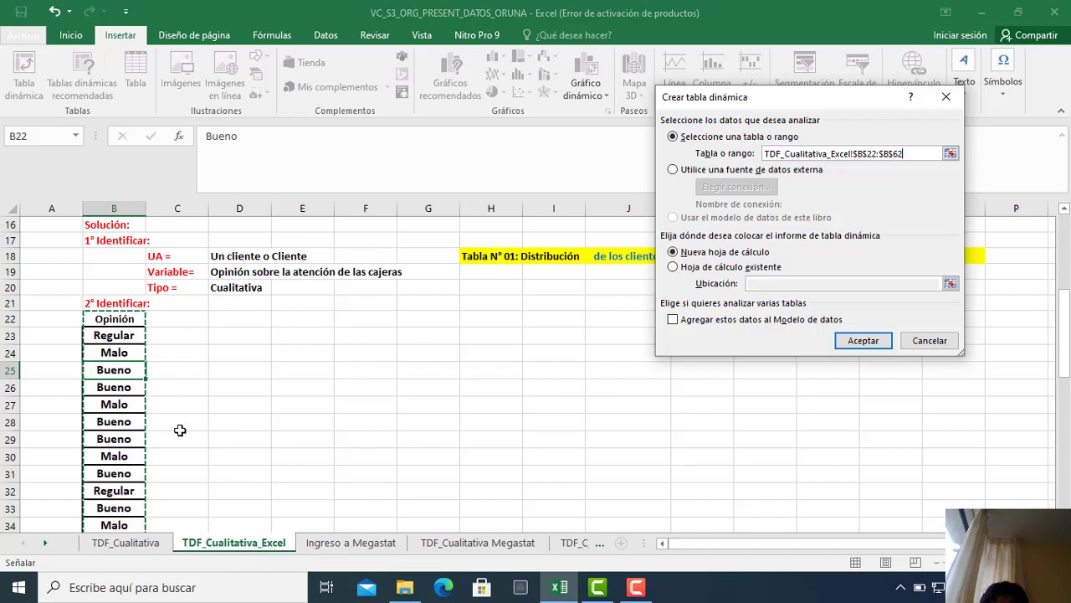
Place the pivot table on the existing TDF_Cualitativa_Excel sheet at cell D24 and create it.
{"action": "left_click", "coordinate": [674, 268]}
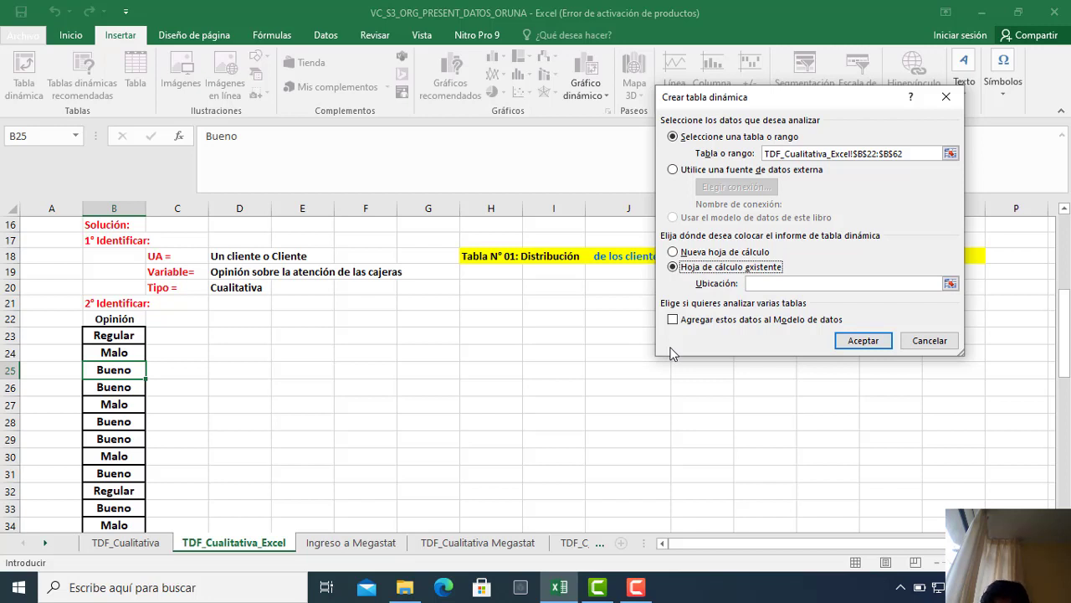
{"action": "left_click", "coordinate": [767, 283]}
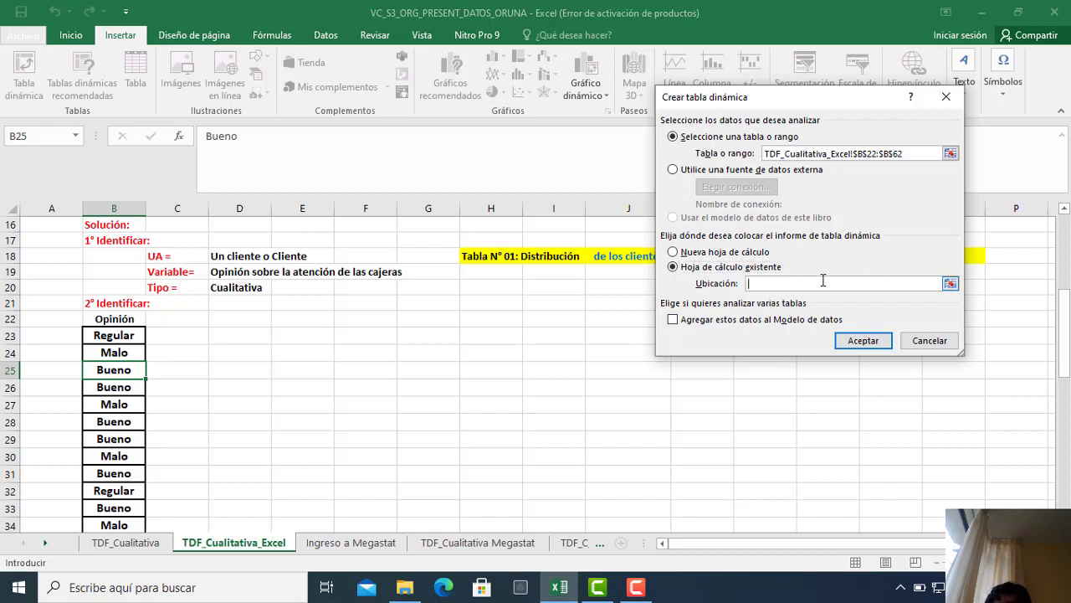
{"action": "left_click", "coordinate": [259, 354]}
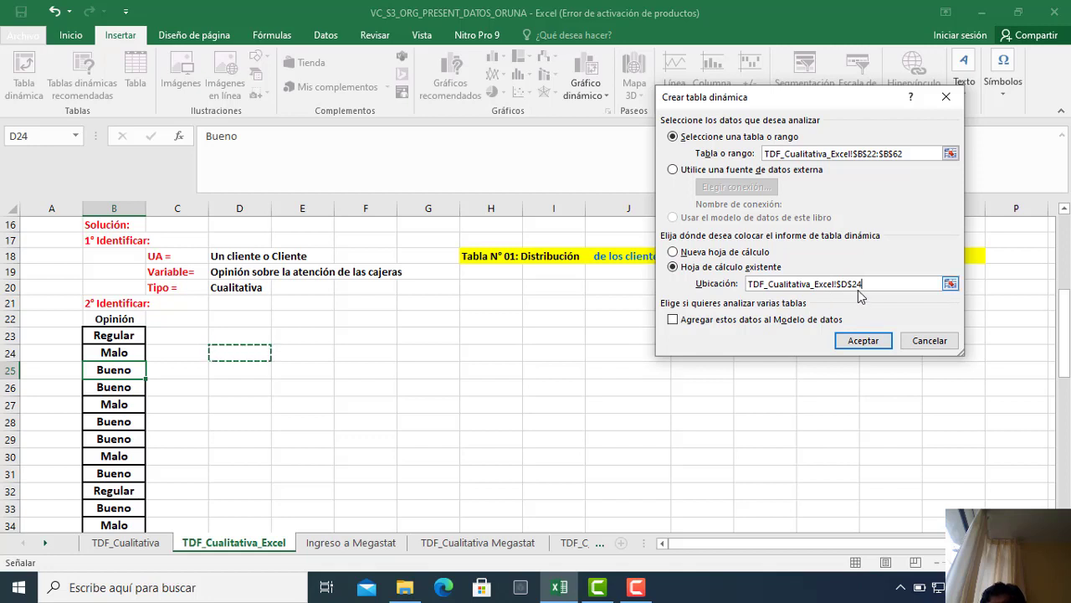
{"action": "left_click", "coordinate": [854, 341]}
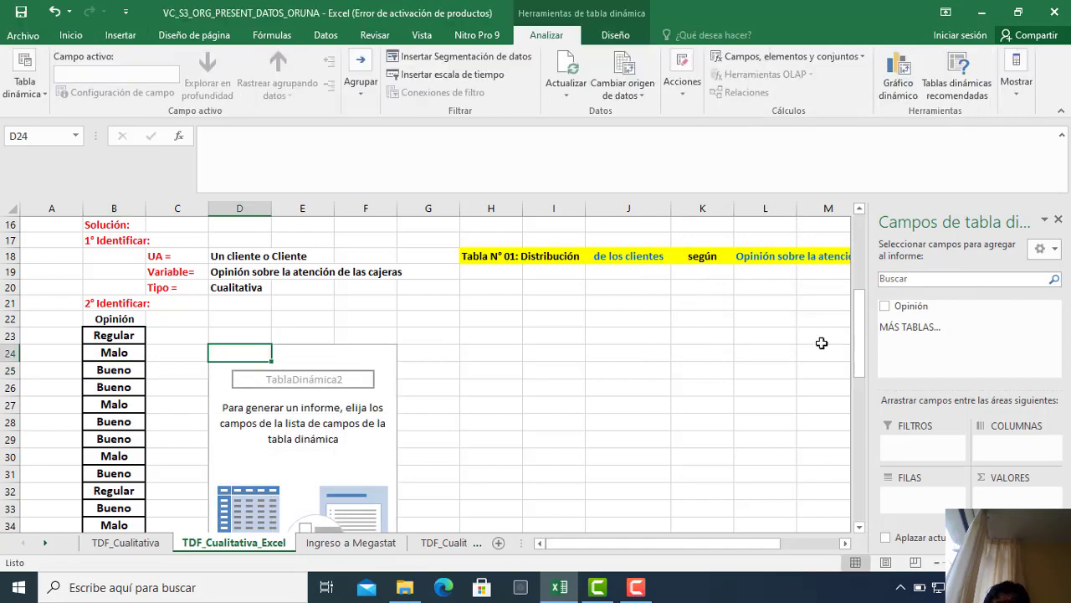
Check the frequency table layout on the TDF_Cualitativa sheet, and add the Opinión field to the pivot table's rows.
{"action": "scroll", "coordinate": [283, 362], "scroll_direction": "down", "scroll_amount": 2}
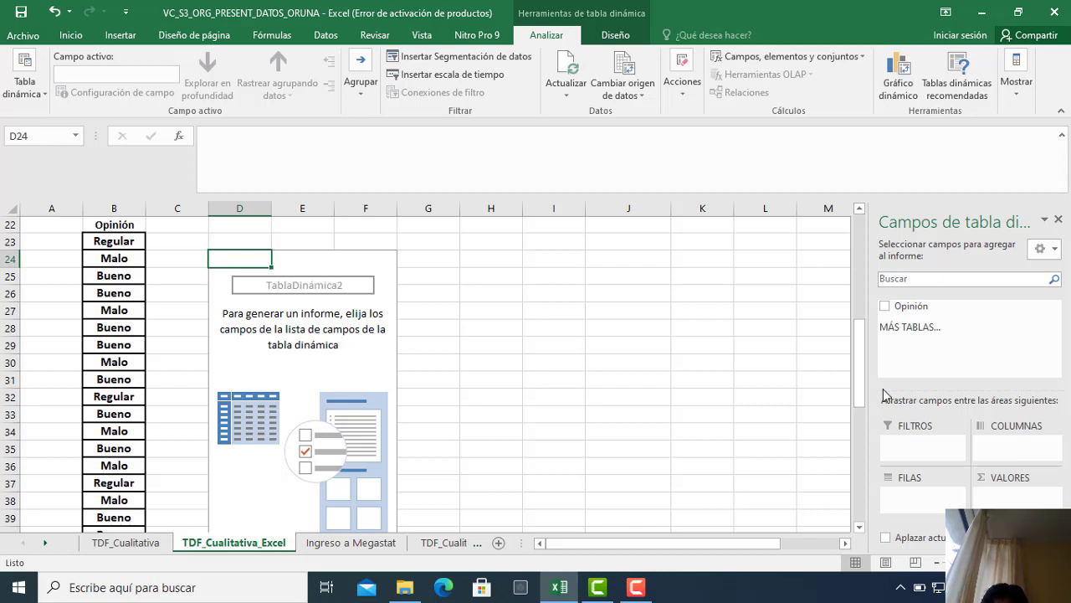
{"action": "left_click", "coordinate": [134, 546]}
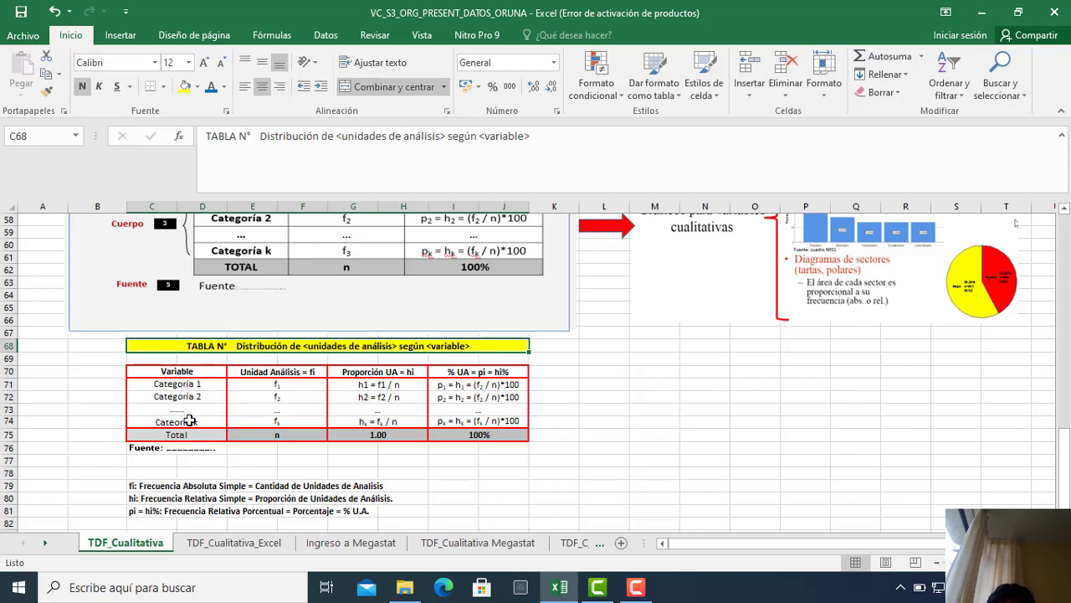
{"action": "left_click", "coordinate": [242, 542]}
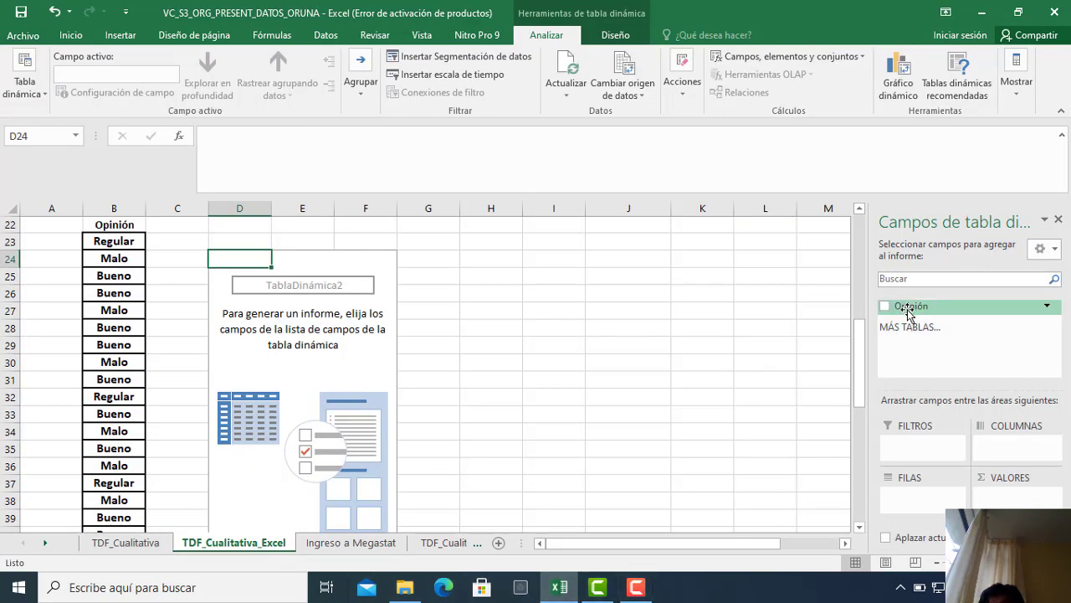
{"action": "left_click", "coordinate": [884, 306]}
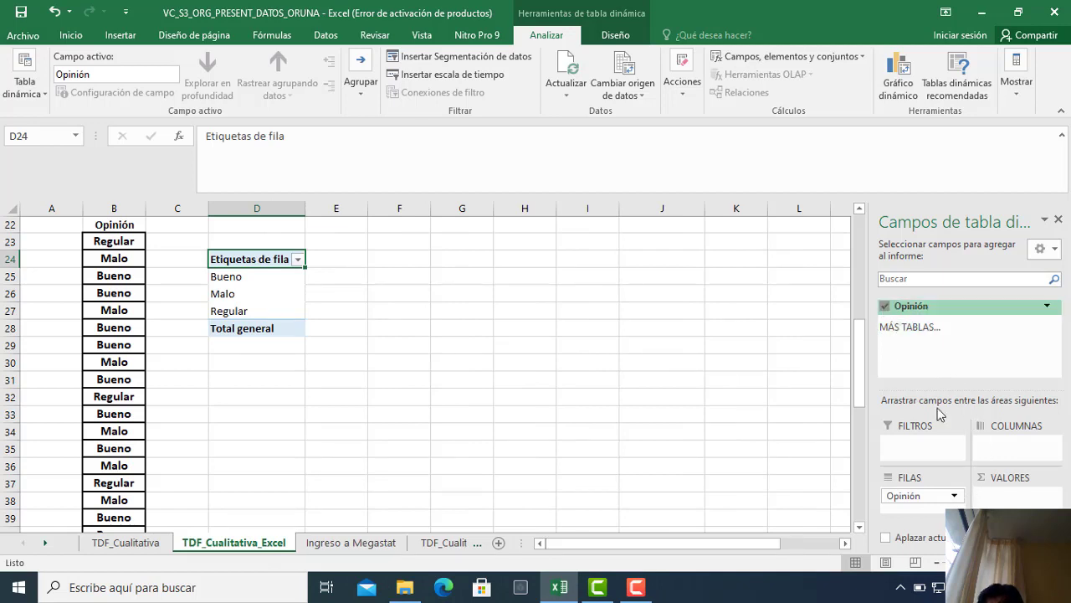
Remove the Opinión field and place it in the pivot table's rows again, then add it to the values area as well.
{"action": "left_click", "coordinate": [885, 307]}
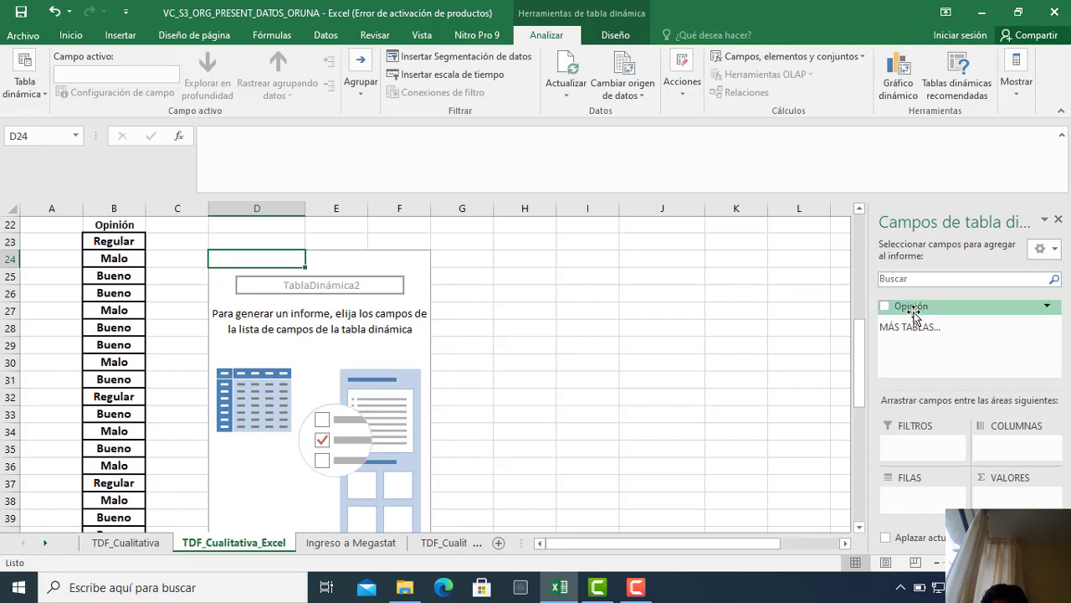
{"action": "left_click_drag", "start_coordinate": [913, 309], "coordinate": [913, 499]}
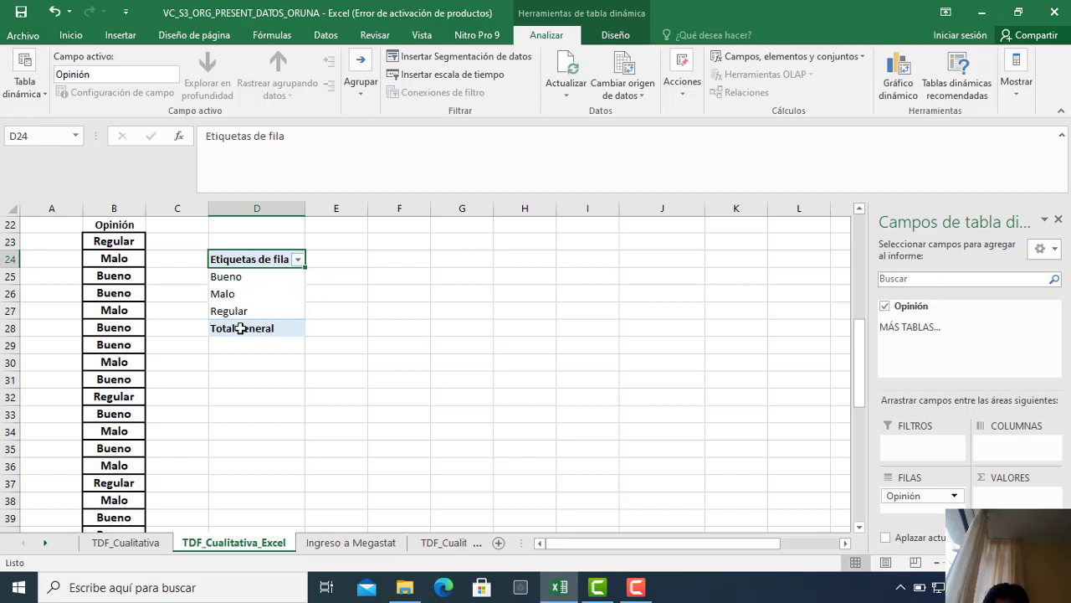
{"action": "scroll", "coordinate": [341, 355], "scroll_direction": "up", "scroll_amount": 1}
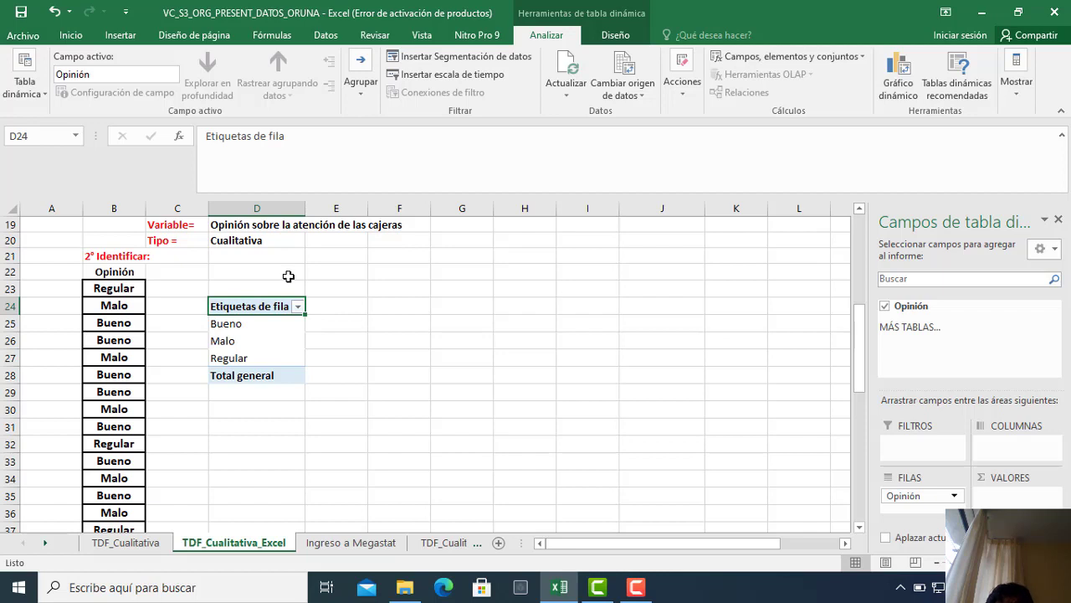
{"action": "scroll", "coordinate": [372, 320], "scroll_direction": "up", "scroll_amount": 2}
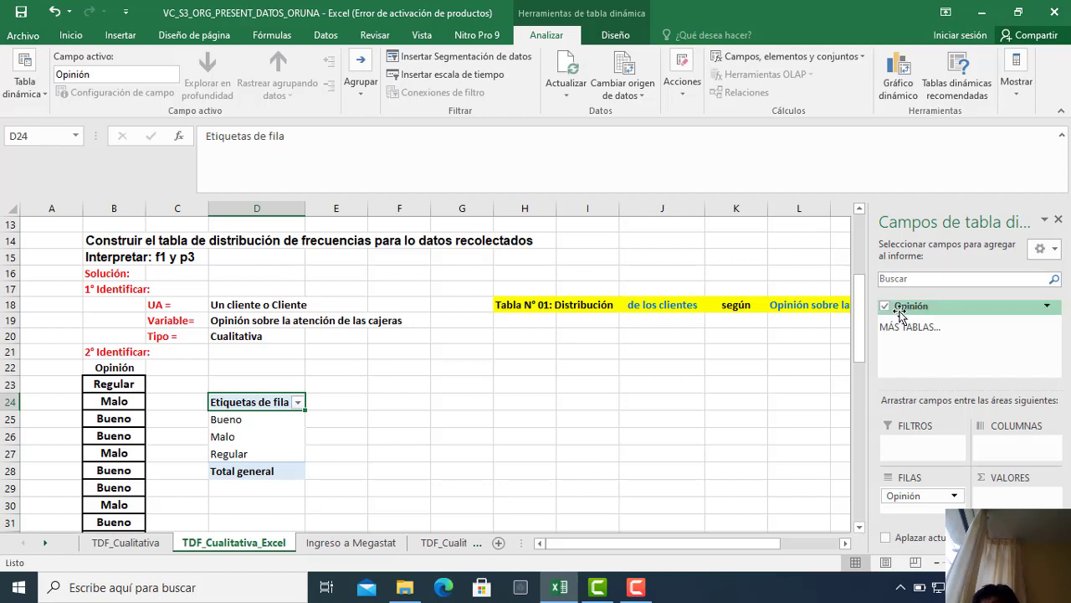
{"action": "left_click_drag", "start_coordinate": [904, 306], "coordinate": [1004, 499]}
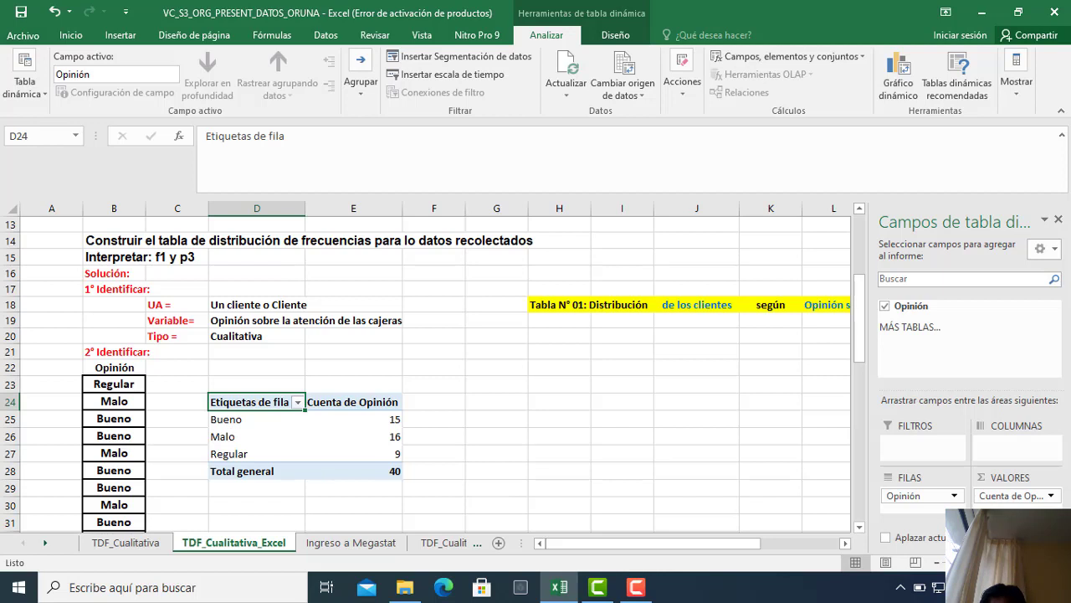
Summarize the pivot table's Opinión value field by Suma.
{"action": "left_click", "coordinate": [1051, 495]}
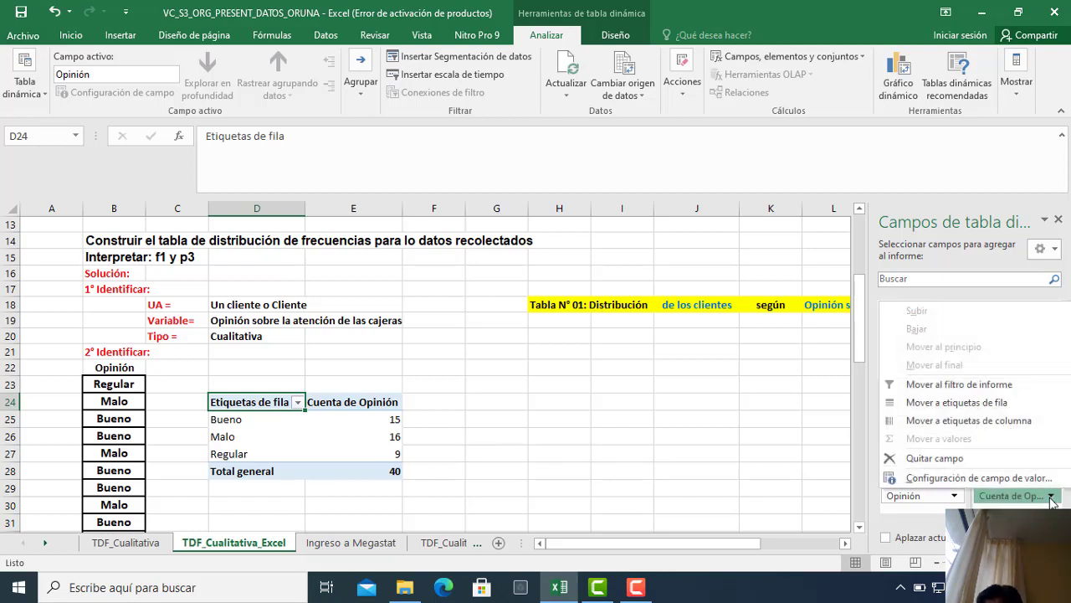
{"action": "left_click", "coordinate": [1001, 479]}
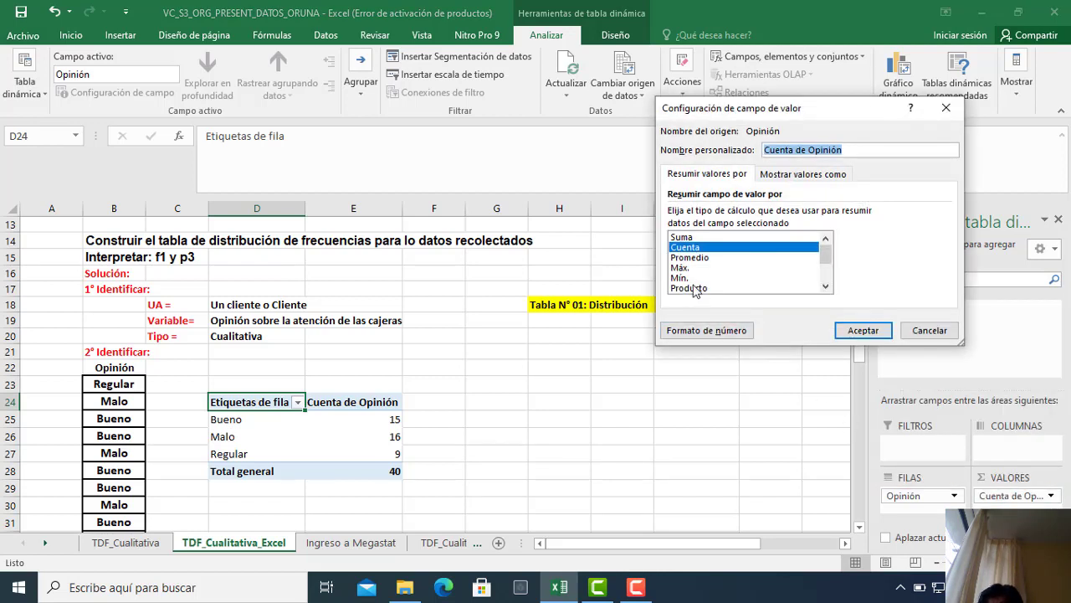
{"action": "left_click", "coordinate": [686, 237]}
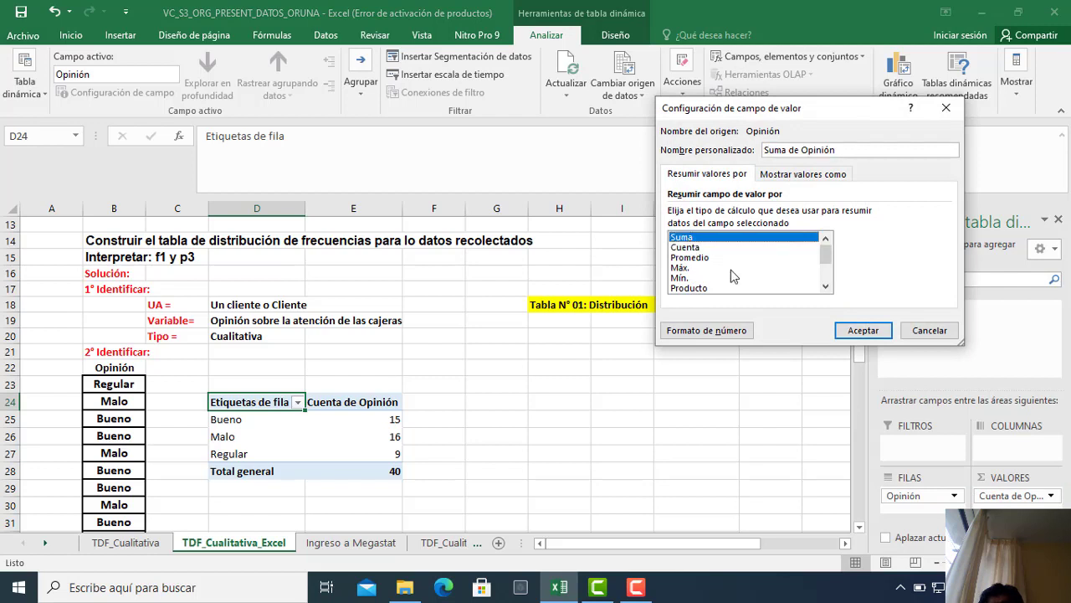
{"action": "left_click", "coordinate": [863, 331]}
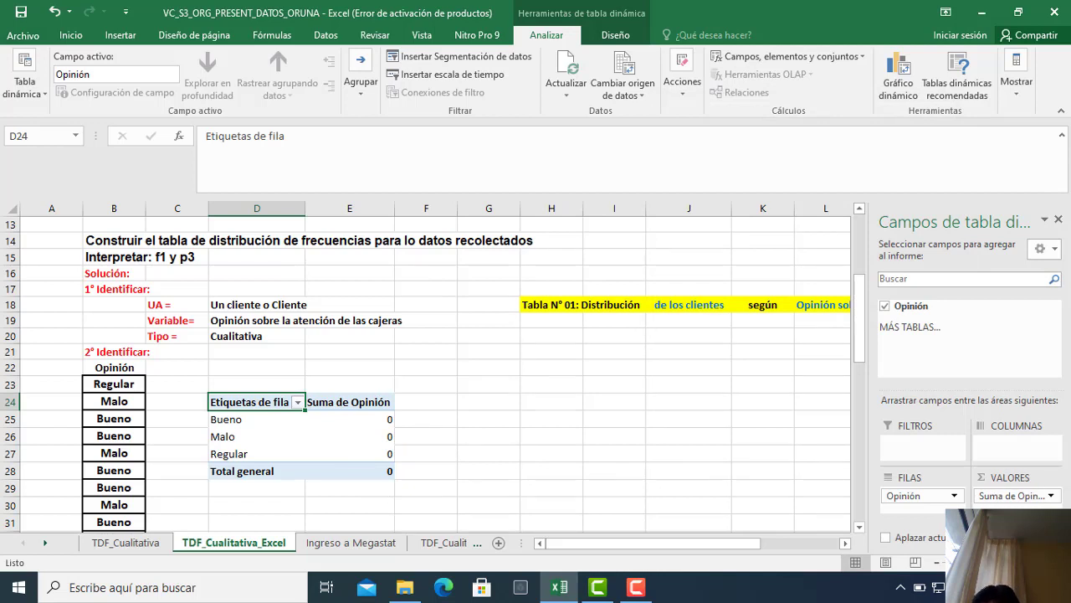
Set the Opinión value field's summary calculation to Cuenta.
{"action": "left_click", "coordinate": [1052, 497]}
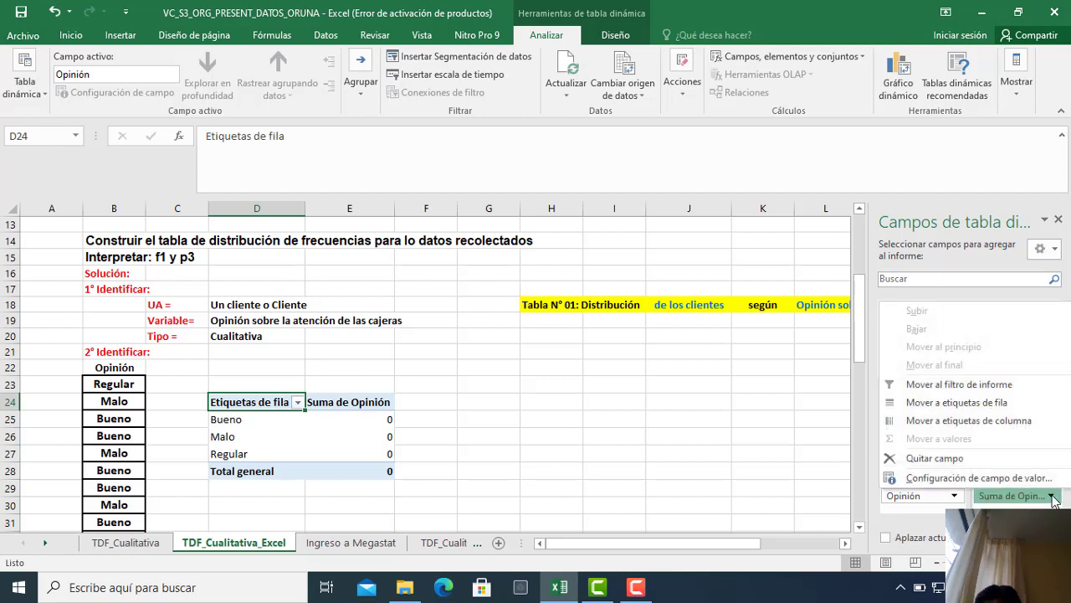
{"action": "left_click", "coordinate": [967, 480]}
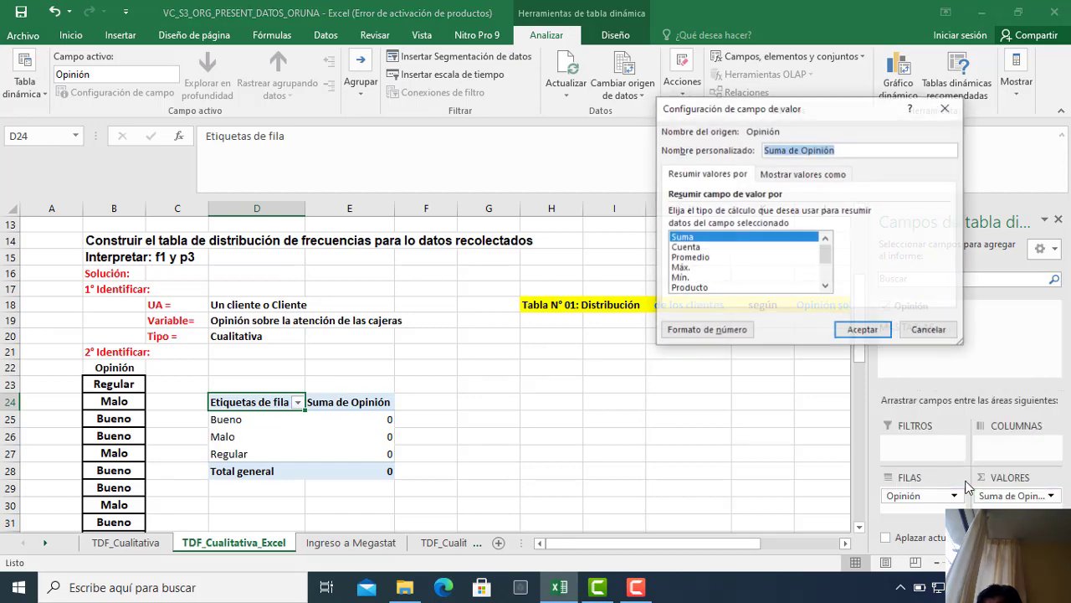
{"action": "left_click", "coordinate": [687, 248]}
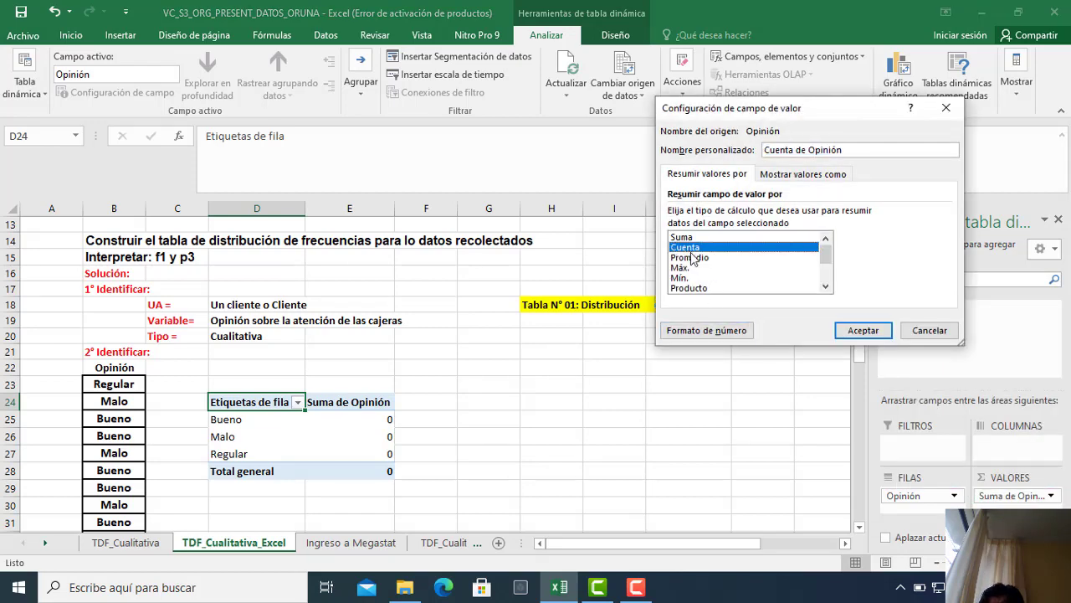
{"action": "left_click", "coordinate": [858, 330]}
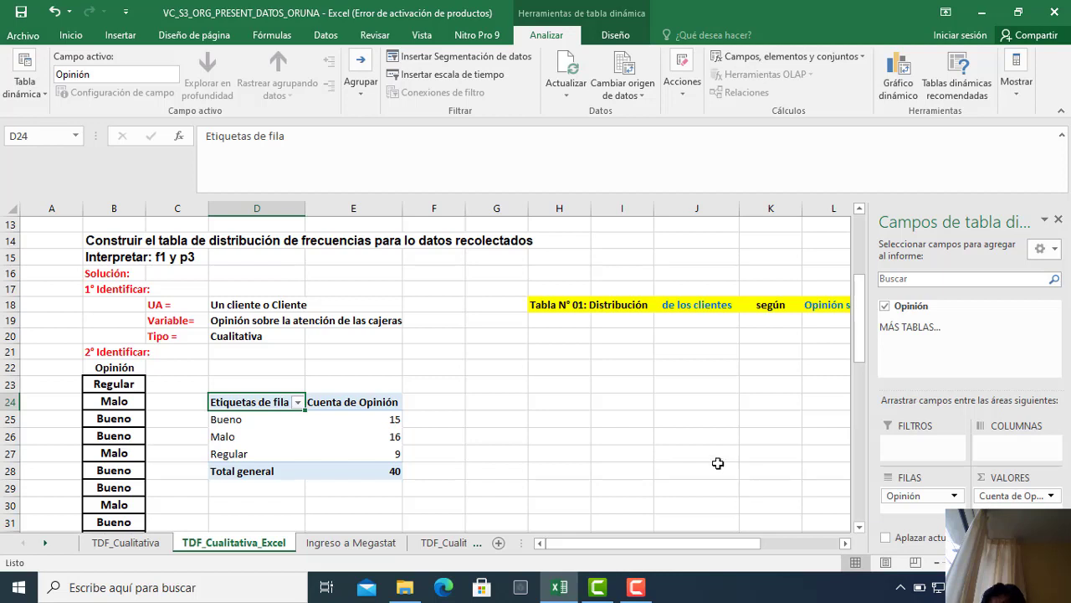
Enter the frequency table headings "Opinión" in H24 and "Clientes: fi" in I24.
{"action": "left_click", "coordinate": [615, 400]}
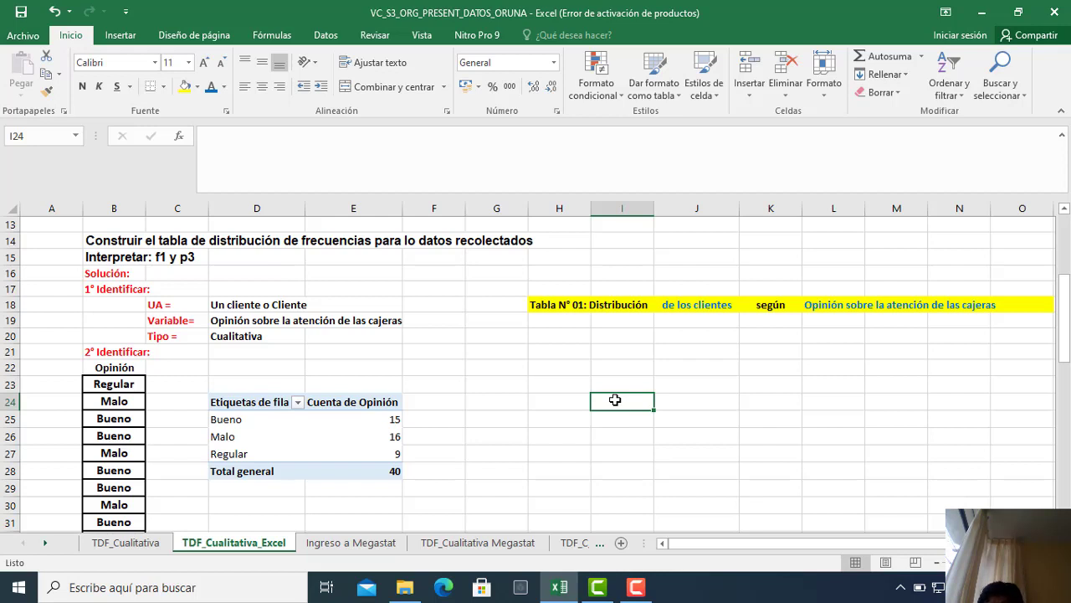
{"action": "left_click", "coordinate": [559, 399]}
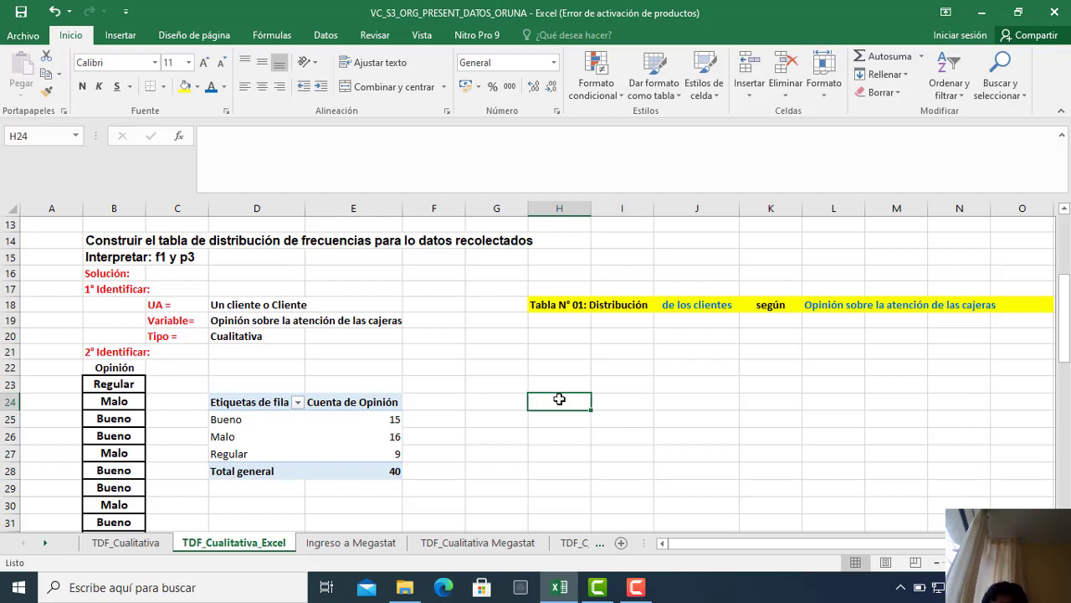
{"action": "type", "text": "Opinión"}
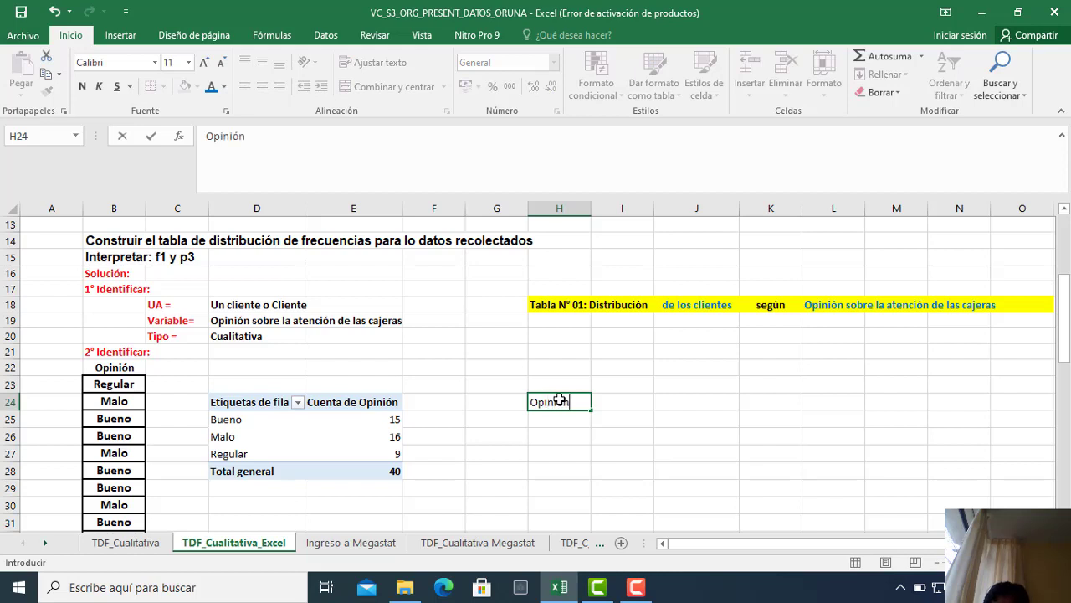
{"action": "key", "text": "Return"}
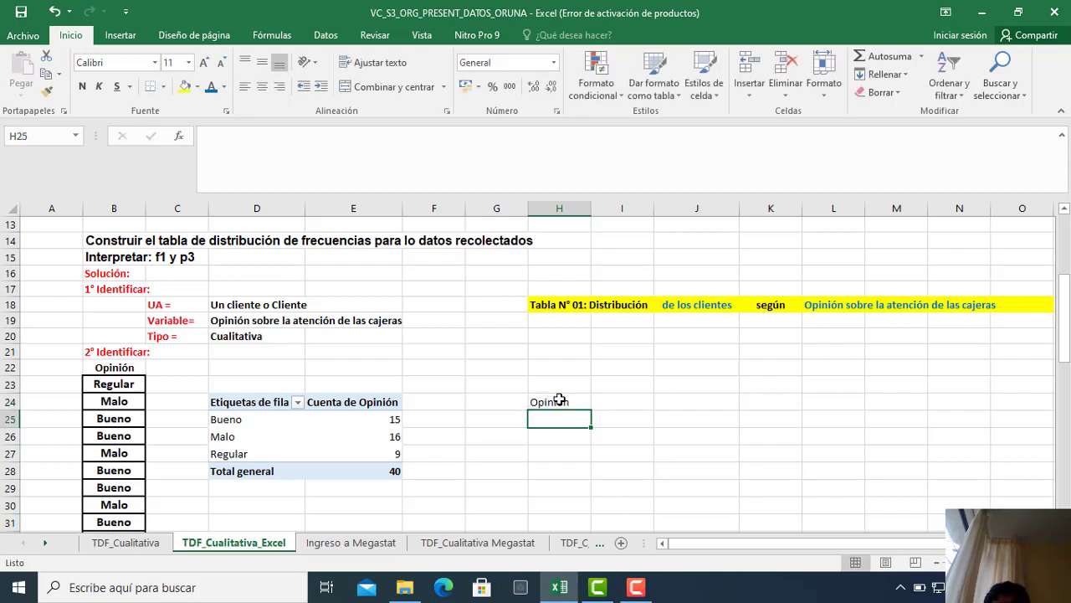
{"action": "left_click", "coordinate": [622, 406]}
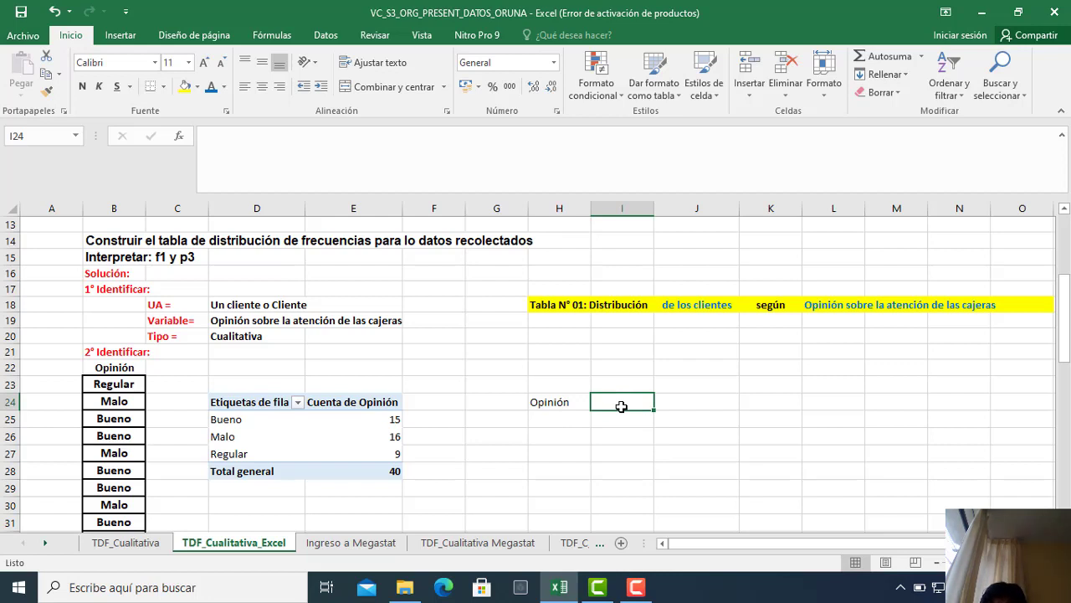
{"action": "type", "text": "Clientes: fi"}
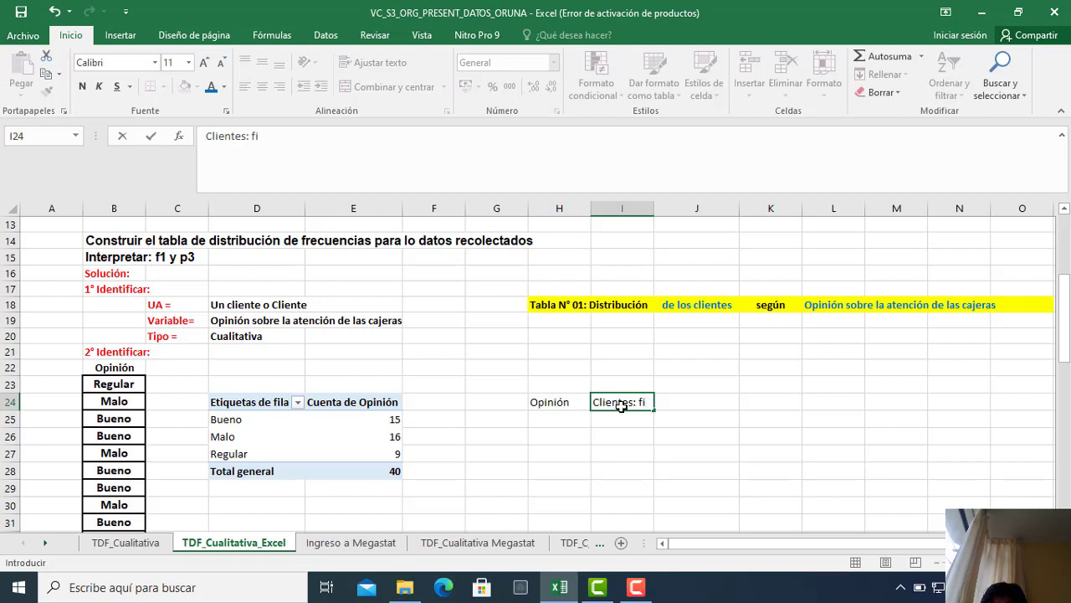
{"action": "key", "text": "Return"}
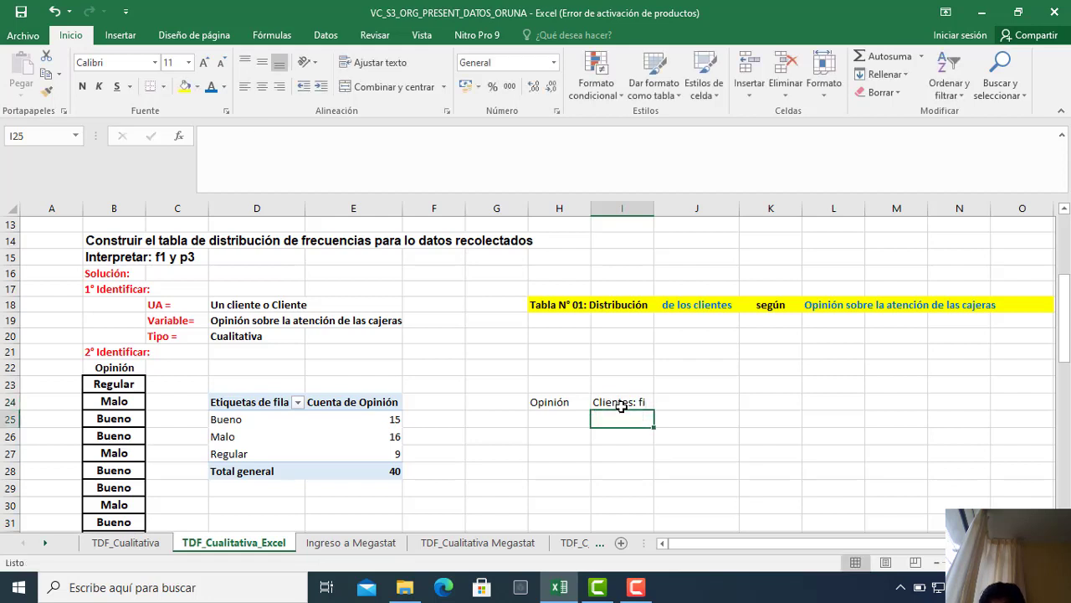
Copy the pivot table's categories, counts and total row from D25:E28 into the frequency table starting at H25.
{"action": "left_click", "coordinate": [604, 395]}
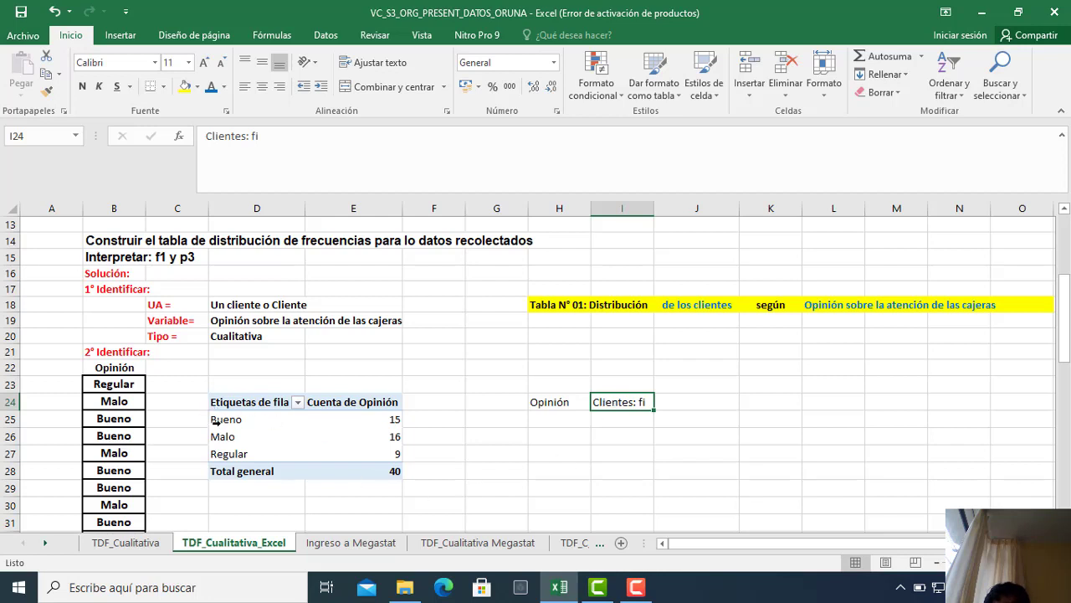
{"action": "left_click_drag", "start_coordinate": [216, 418], "coordinate": [308, 477]}
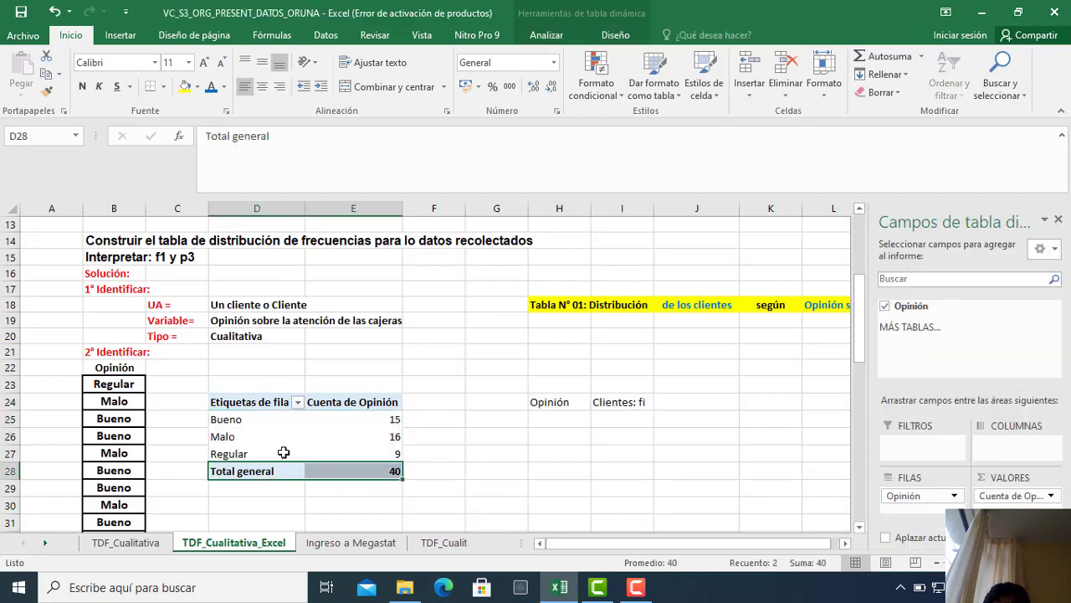
{"action": "left_click", "coordinate": [454, 505]}
{"action": "left_click_drag", "start_coordinate": [268, 421], "coordinate": [374, 470]}
{"action": "key", "text": "ctrl+c"}
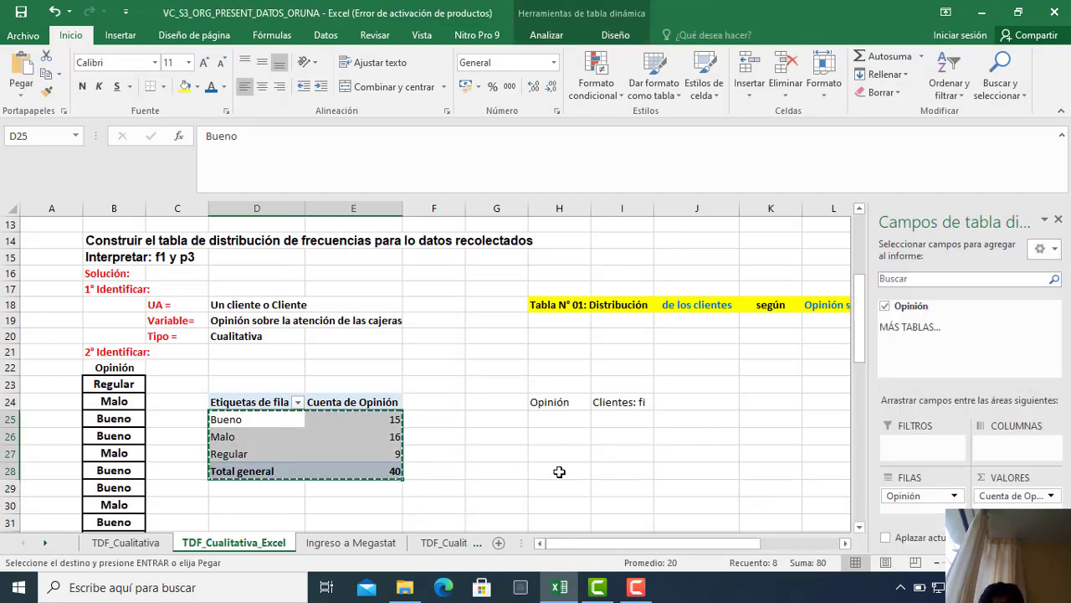
{"action": "left_click", "coordinate": [557, 421]}
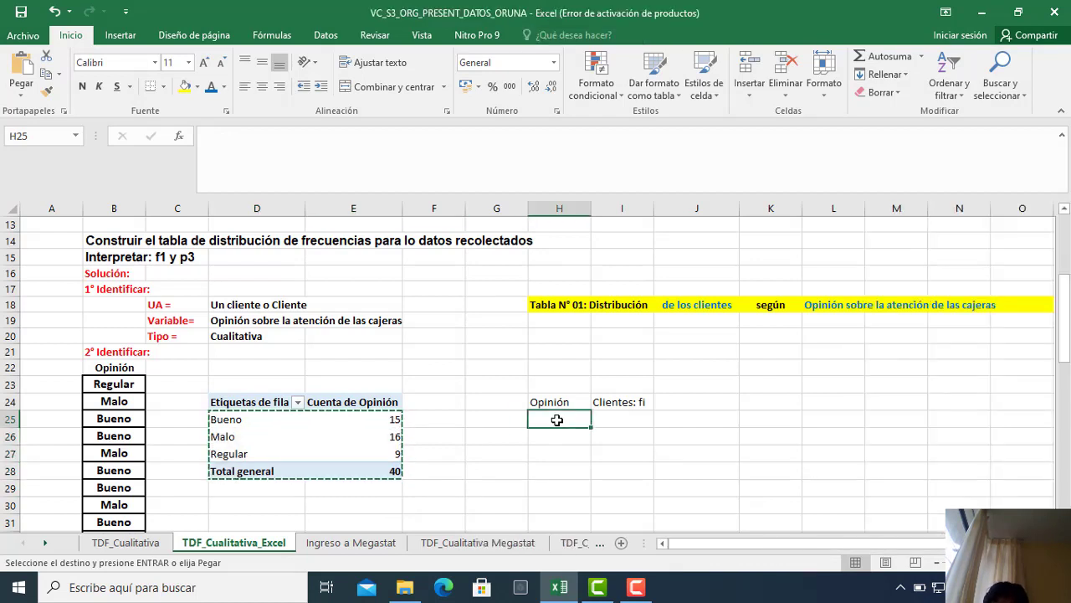
{"action": "key", "text": "ctrl+v"}
{"action": "left_click", "coordinate": [743, 426]}
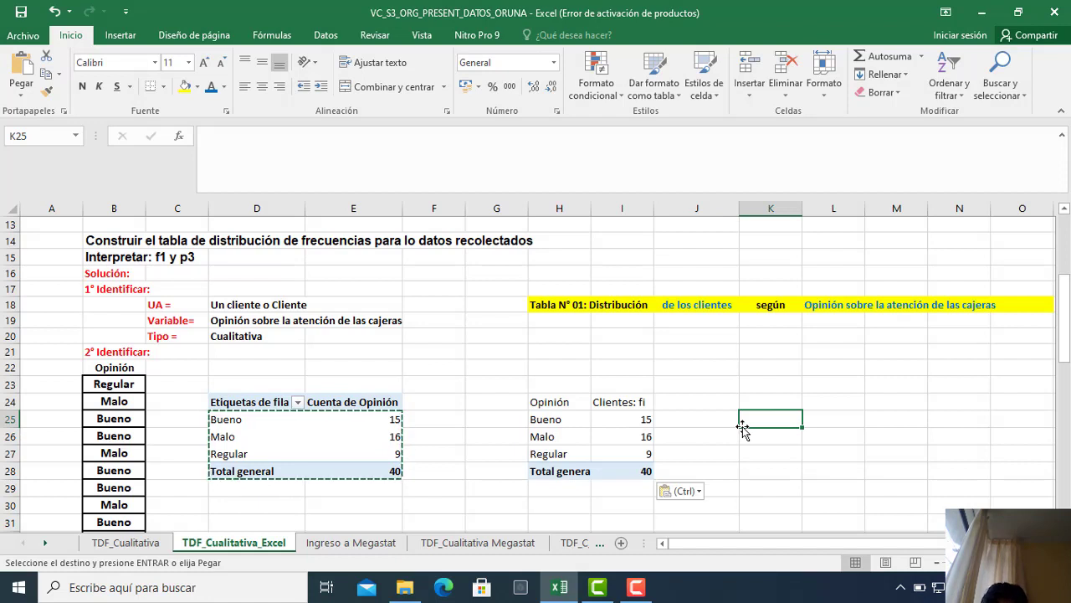
{"action": "key", "text": "Escape"}
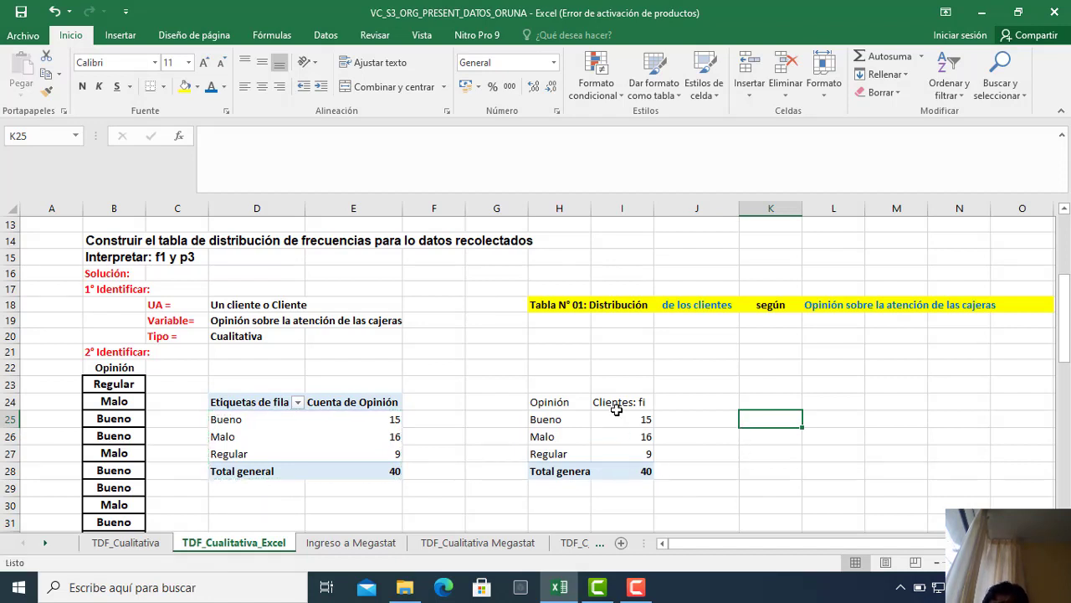
Check the frequency table layout on the TDF_Cualitativa sheet, and enter the heading "Prop. Clientes:hi" in J24 of TDF_Cualitativa_Excel.
{"action": "left_click", "coordinate": [617, 408]}
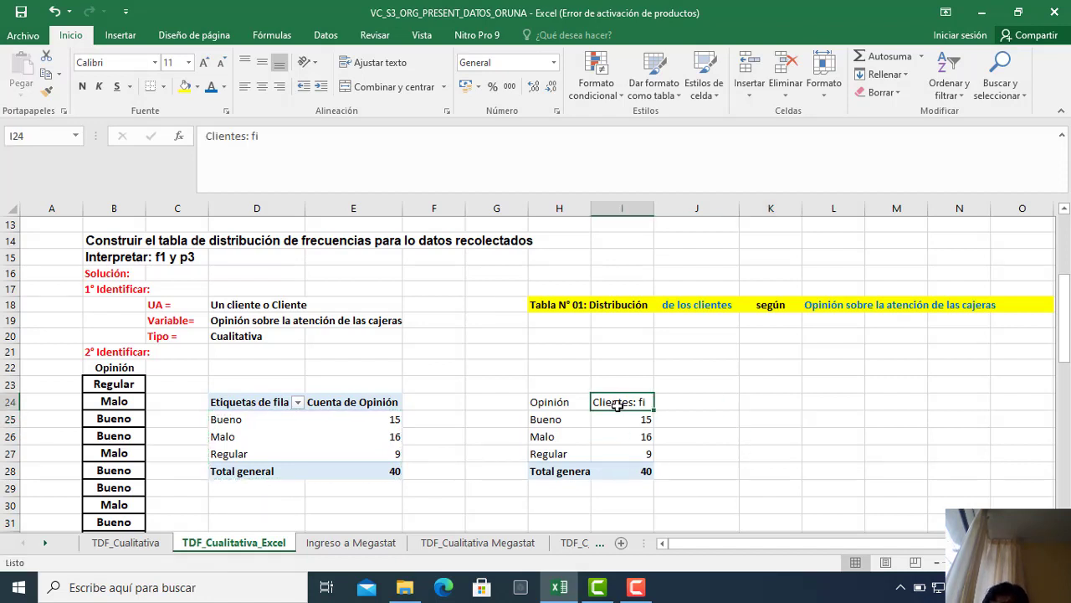
{"action": "left_click", "coordinate": [153, 543]}
{"action": "left_click_drag", "start_coordinate": [195, 369], "coordinate": [285, 435]}
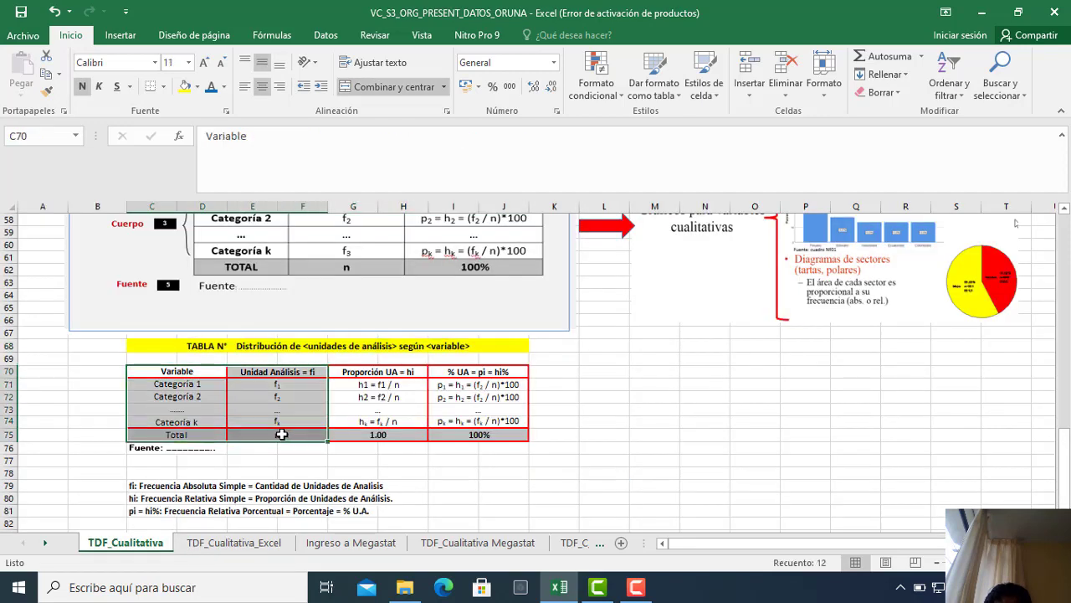
{"action": "left_click", "coordinate": [285, 435]}
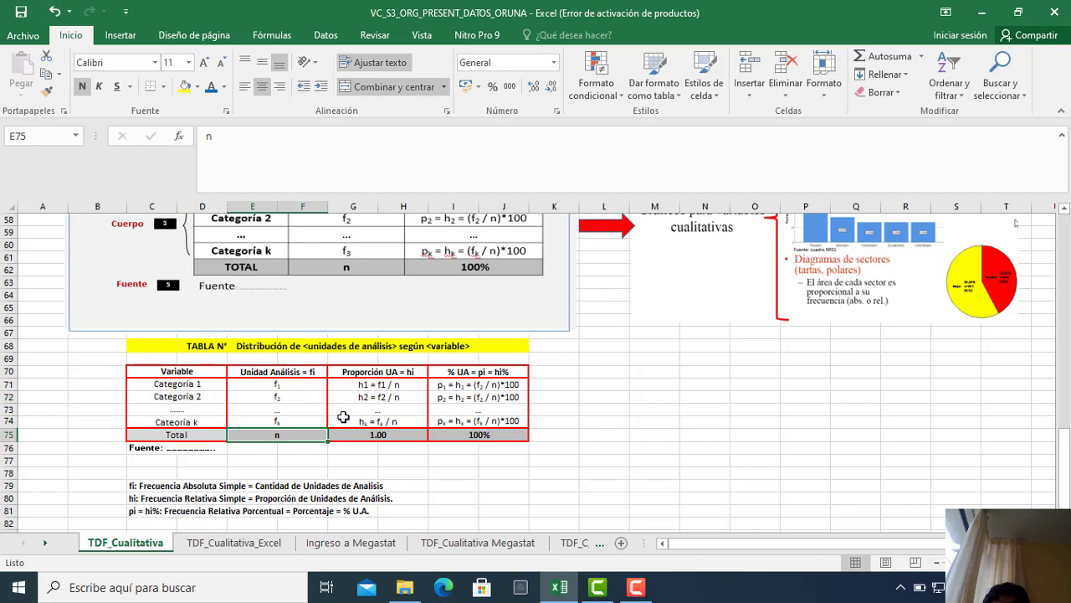
{"action": "left_click", "coordinate": [242, 545]}
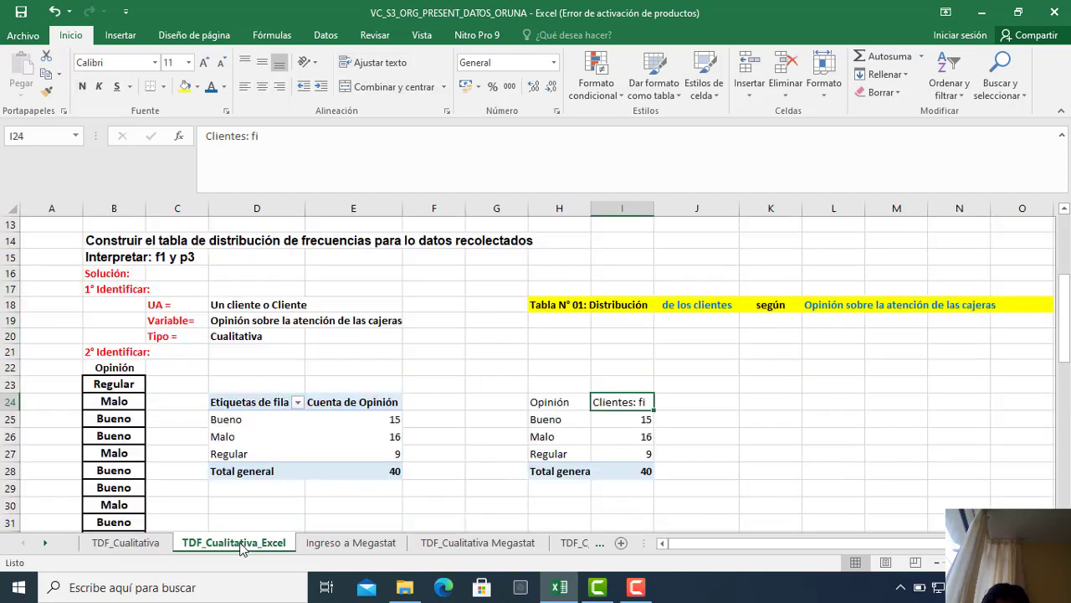
{"action": "left_click", "coordinate": [693, 404]}
{"action": "type", "text": "Prop"}
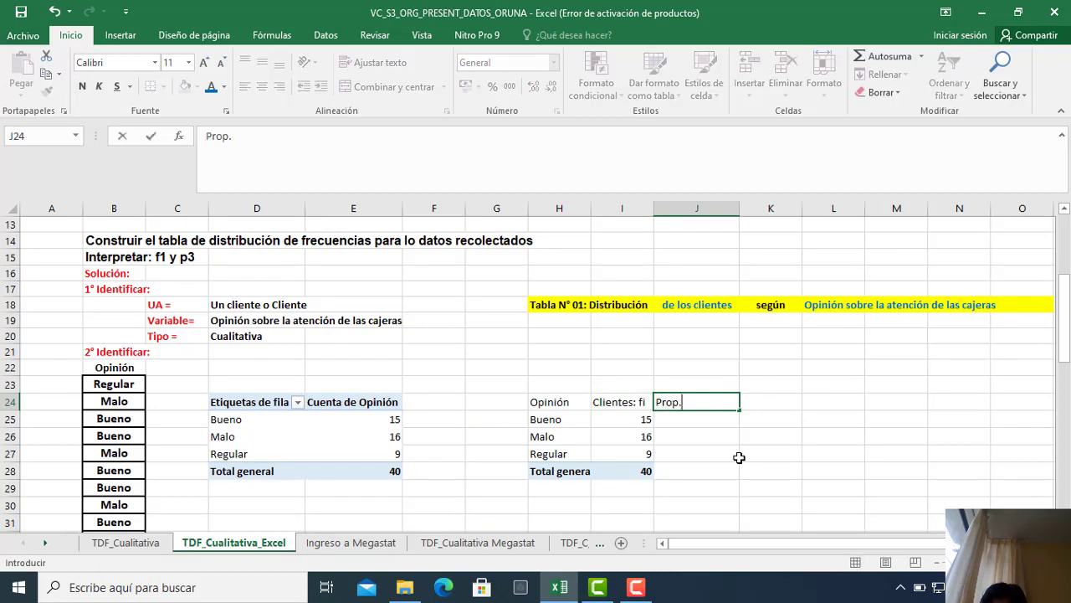
{"action": "type", "text": ". Clientes:hi"}
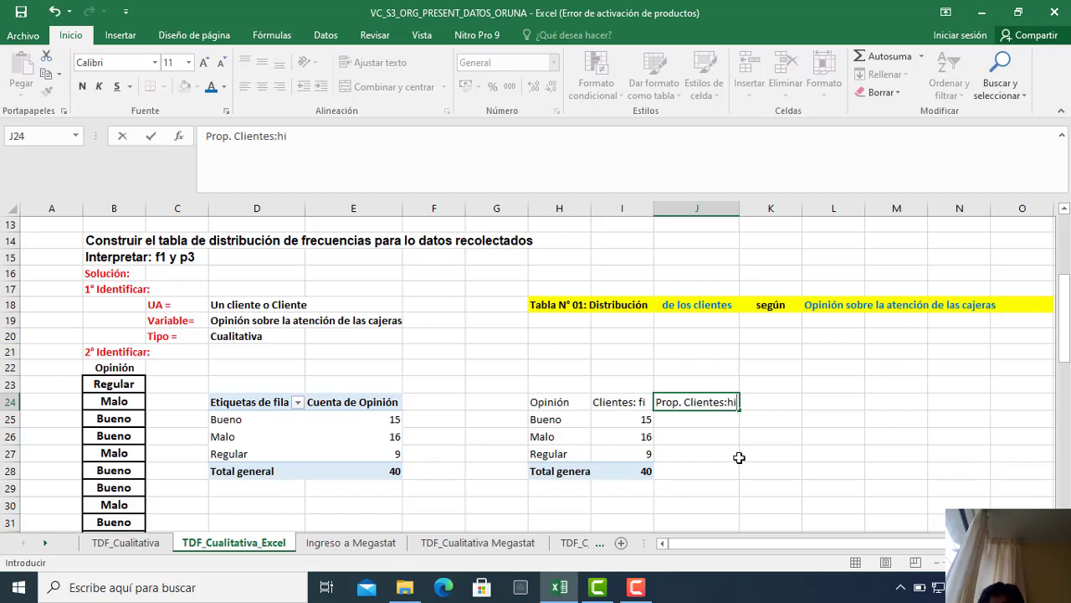
{"action": "key", "text": "Return"}
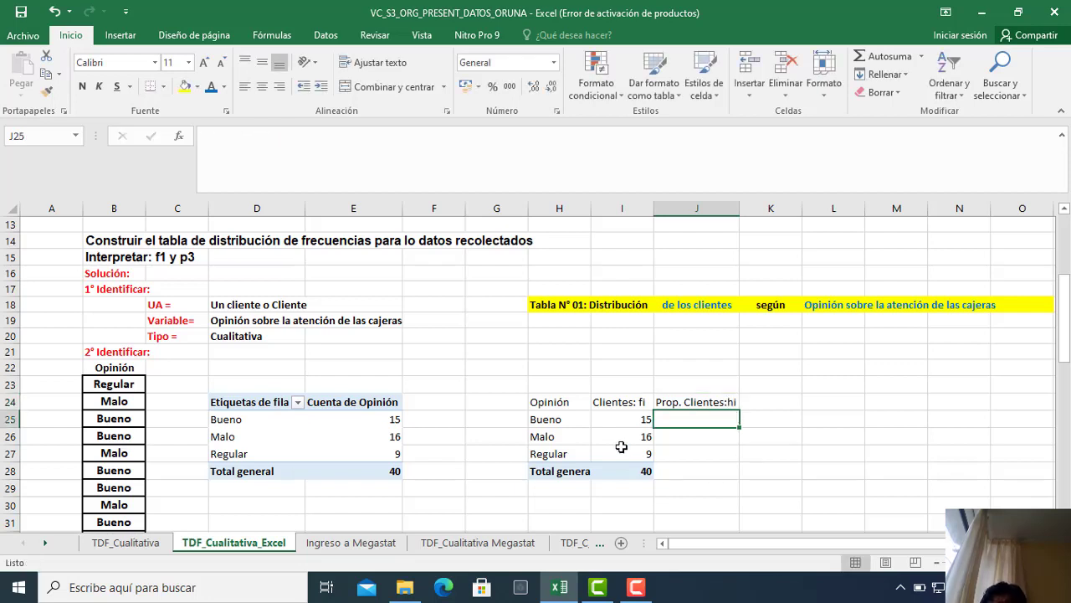
Widen columns I through K equally to give the frequency table headings more room.
{"action": "left_click_drag", "start_coordinate": [623, 209], "coordinate": [771, 209]}
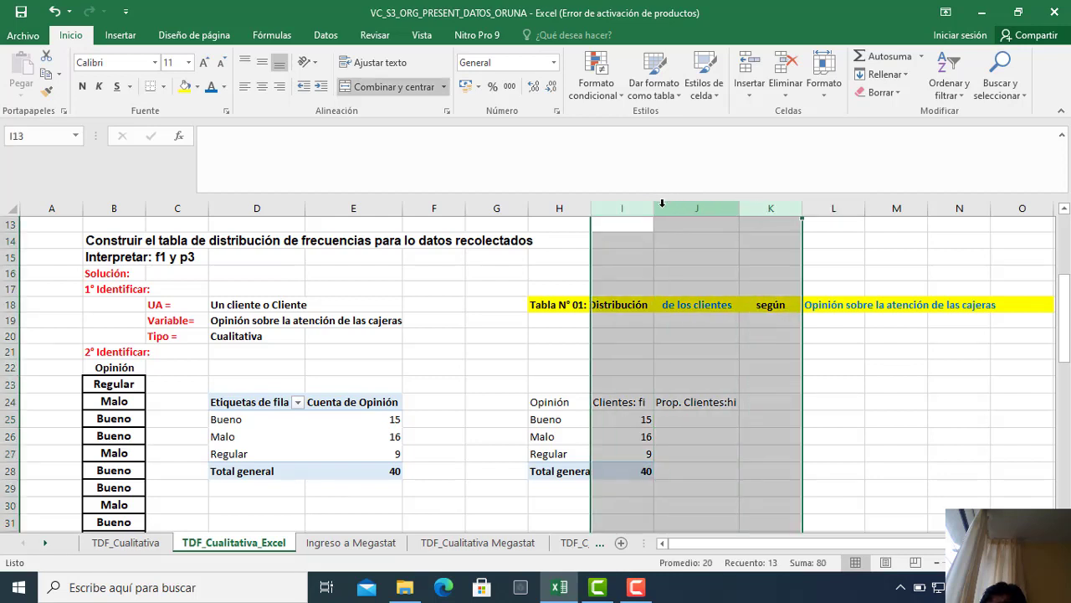
{"action": "left_click_drag", "start_coordinate": [662, 203], "coordinate": [676, 203]}
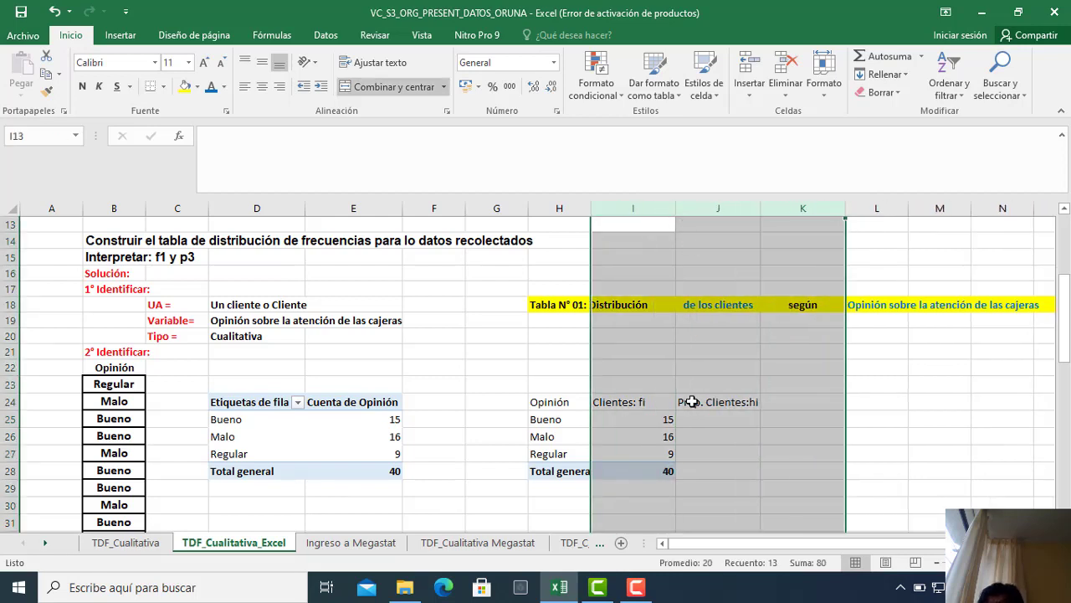
Center the contents of I24:K28 and make the frequency table's heading row H24:K24 bold.
{"action": "left_click", "coordinate": [629, 402]}
{"action": "left_click_drag", "start_coordinate": [634, 401], "coordinate": [803, 471]}
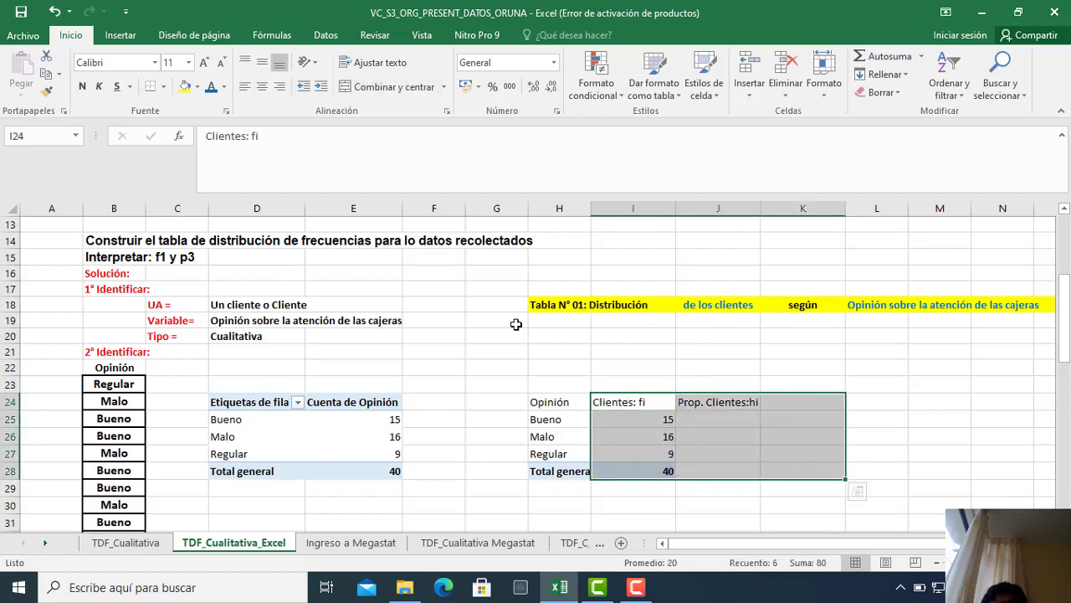
{"action": "left_click", "coordinate": [262, 86]}
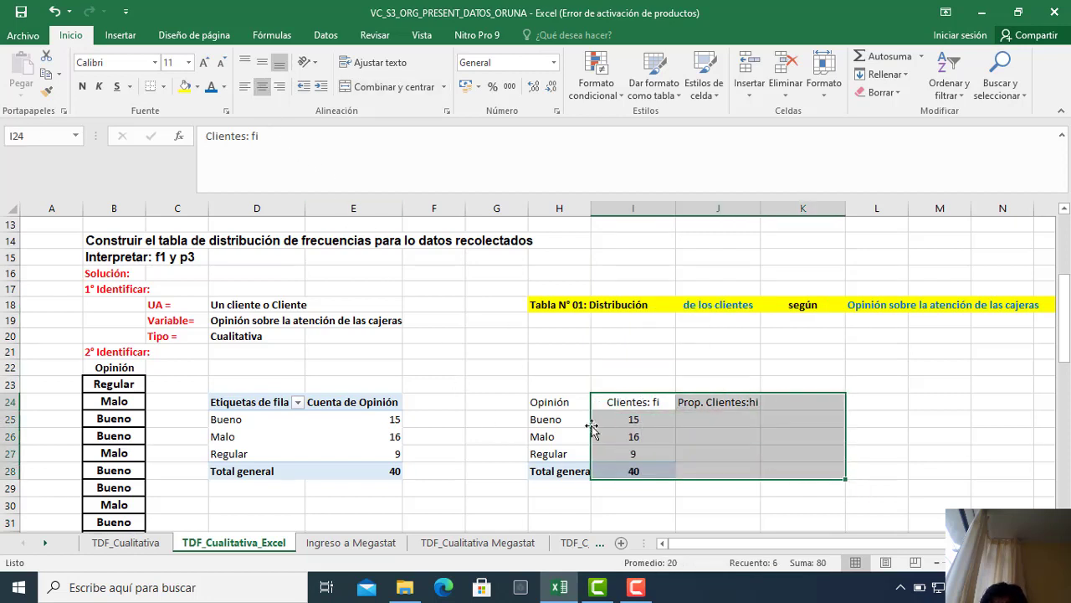
{"action": "left_click_drag", "start_coordinate": [559, 402], "coordinate": [782, 389]}
{"action": "left_click", "coordinate": [550, 402]}
{"action": "left_click_drag", "start_coordinate": [551, 402], "coordinate": [801, 399]}
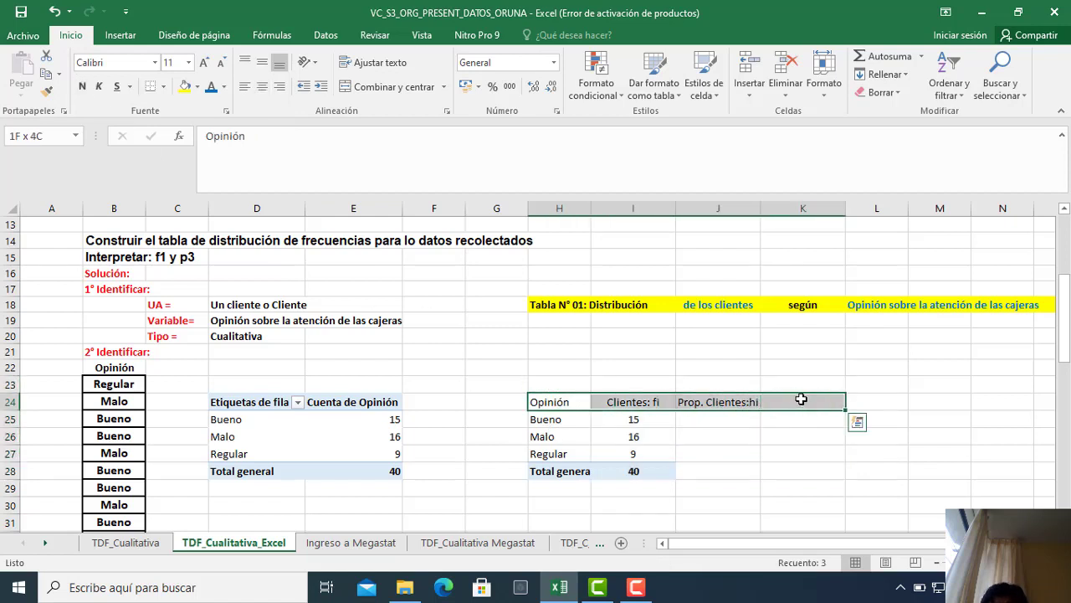
{"action": "left_click", "coordinate": [82, 86]}
Widen columns I through K slightly more, by the same amount, so the bold headings fit.
{"action": "left_click", "coordinate": [703, 435]}
{"action": "left_click_drag", "start_coordinate": [624, 209], "coordinate": [781, 231]}
{"action": "left_click_drag", "start_coordinate": [676, 210], "coordinate": [687, 210]}
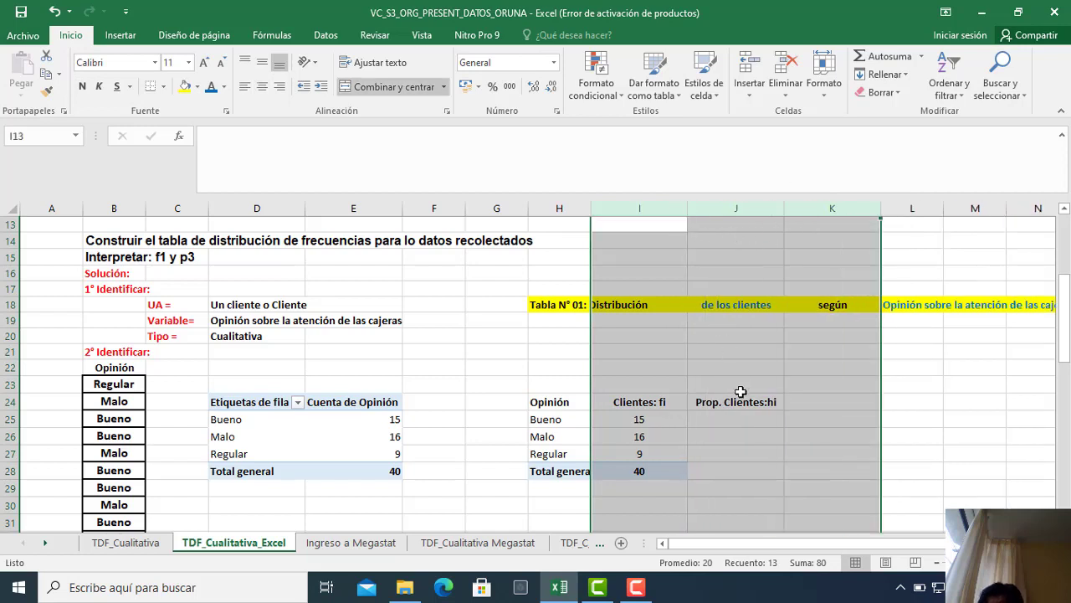
{"action": "left_click", "coordinate": [749, 425]}
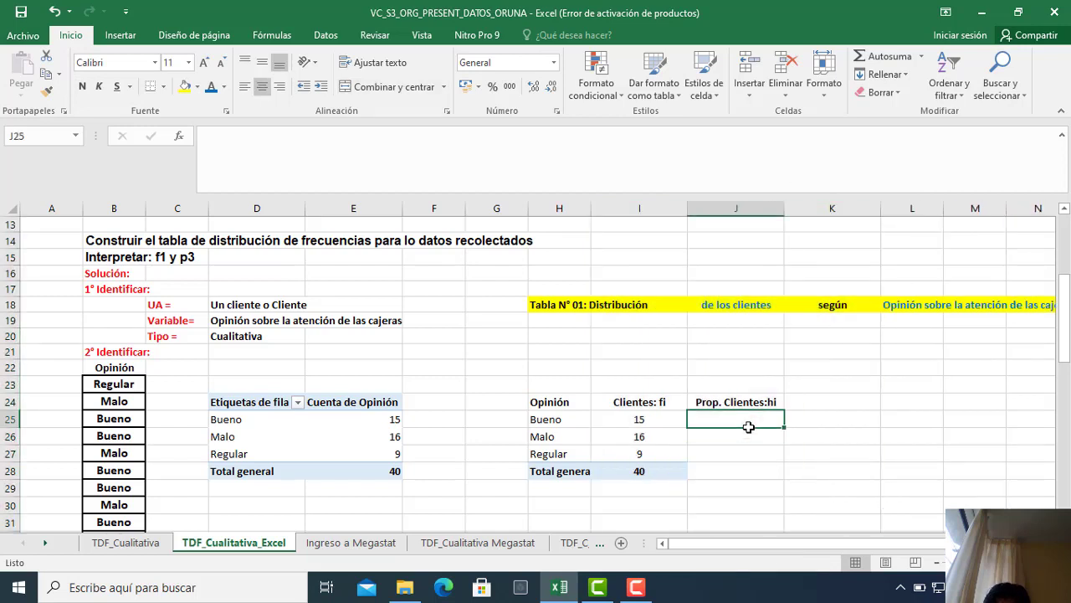
Compare the frequency table's headings, body and total row with the model table on the TDF_Cualitativa sheet.
{"action": "left_click", "coordinate": [814, 403]}
{"action": "left_click_drag", "start_coordinate": [549, 402], "coordinate": [811, 400]}
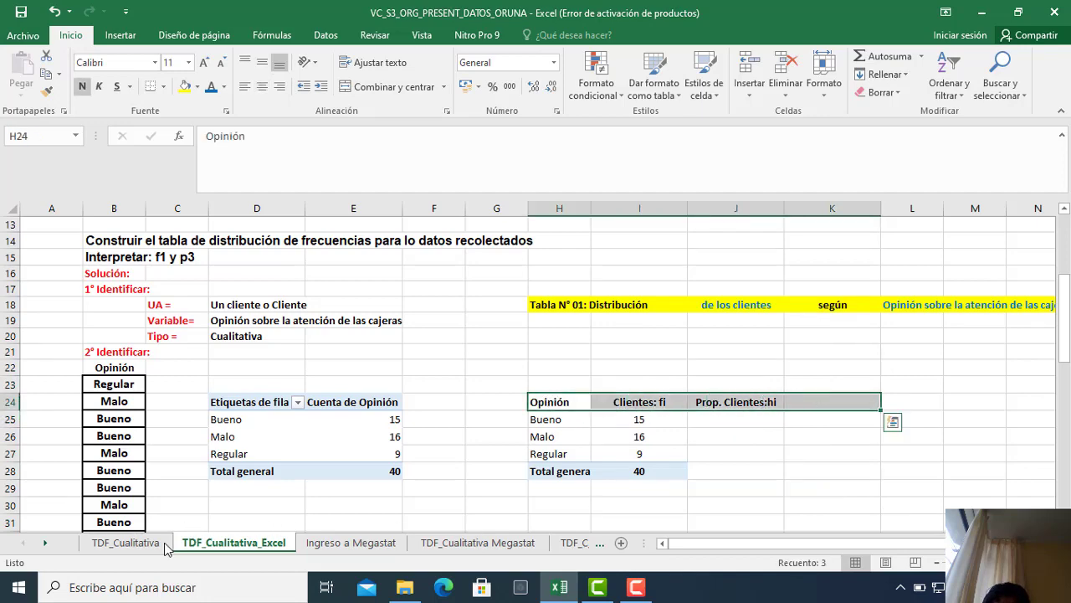
{"action": "left_click", "coordinate": [125, 543]}
{"action": "scroll", "coordinate": [165, 375], "scroll_direction": "up", "scroll_amount": 3}
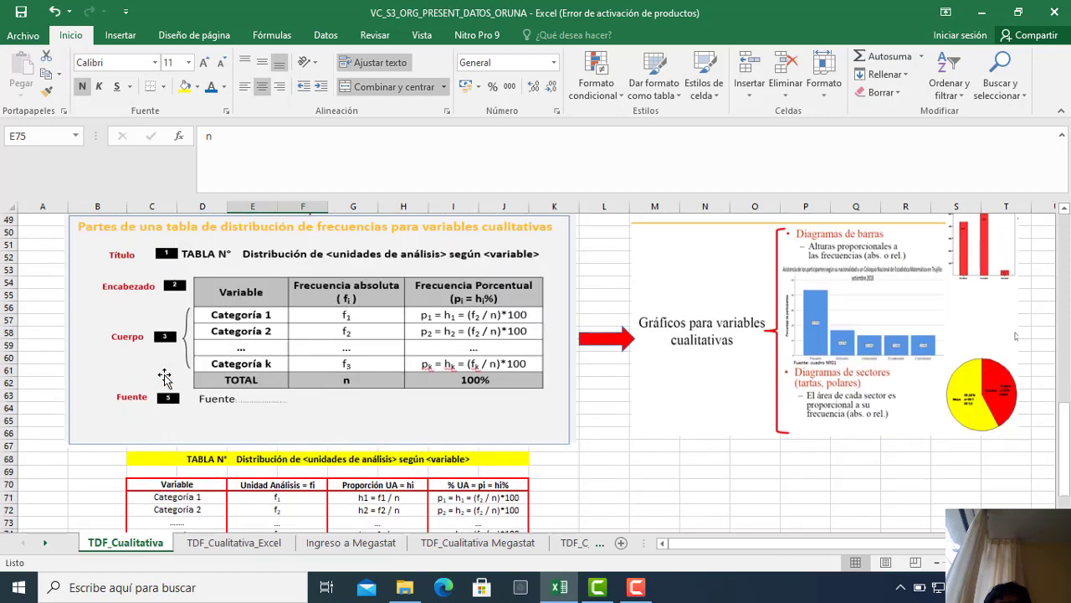
{"action": "left_click", "coordinate": [246, 544]}
{"action": "left_click_drag", "start_coordinate": [537, 421], "coordinate": [824, 473]}
{"action": "left_click", "coordinate": [559, 493]}
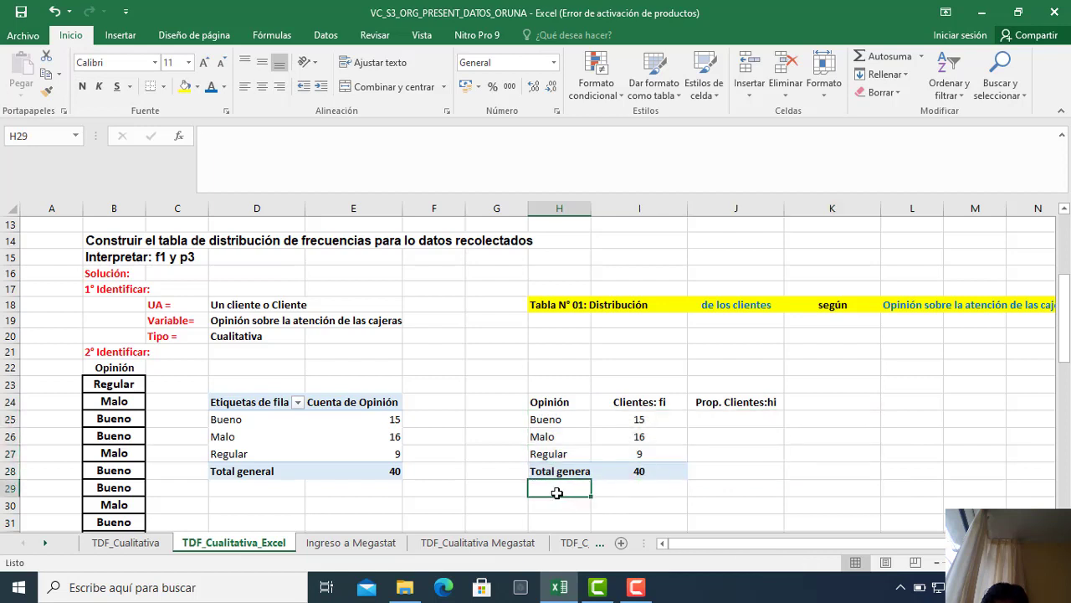
{"action": "left_click", "coordinate": [736, 399]}
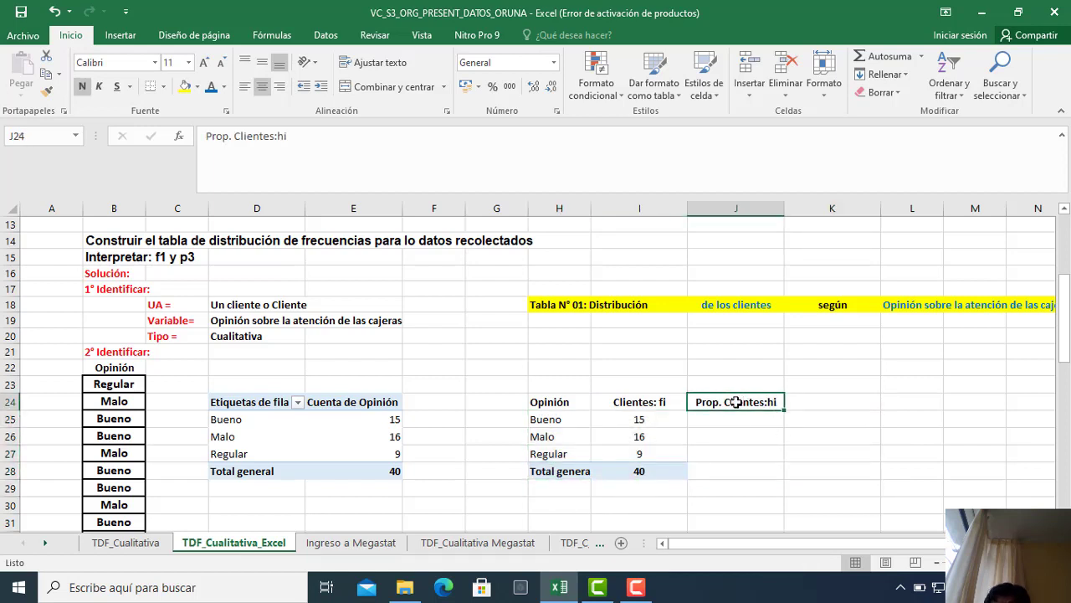
{"action": "left_click", "coordinate": [736, 419]}
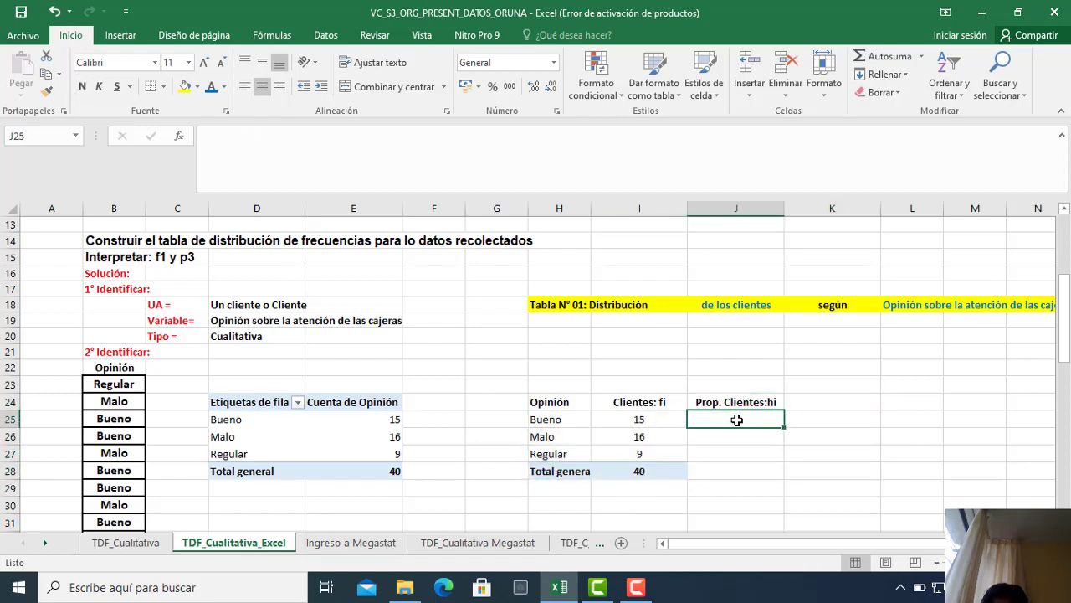
Copy the heading from J24 into K24 and change it to "% Clientes: pi".
{"action": "left_click", "coordinate": [820, 404]}
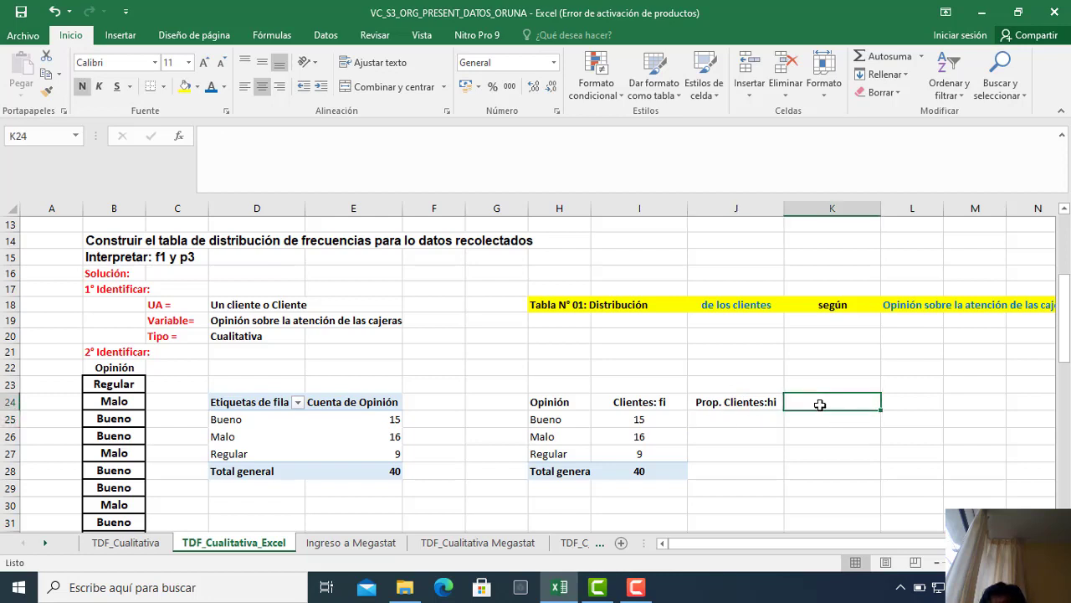
{"action": "left_click", "coordinate": [728, 403]}
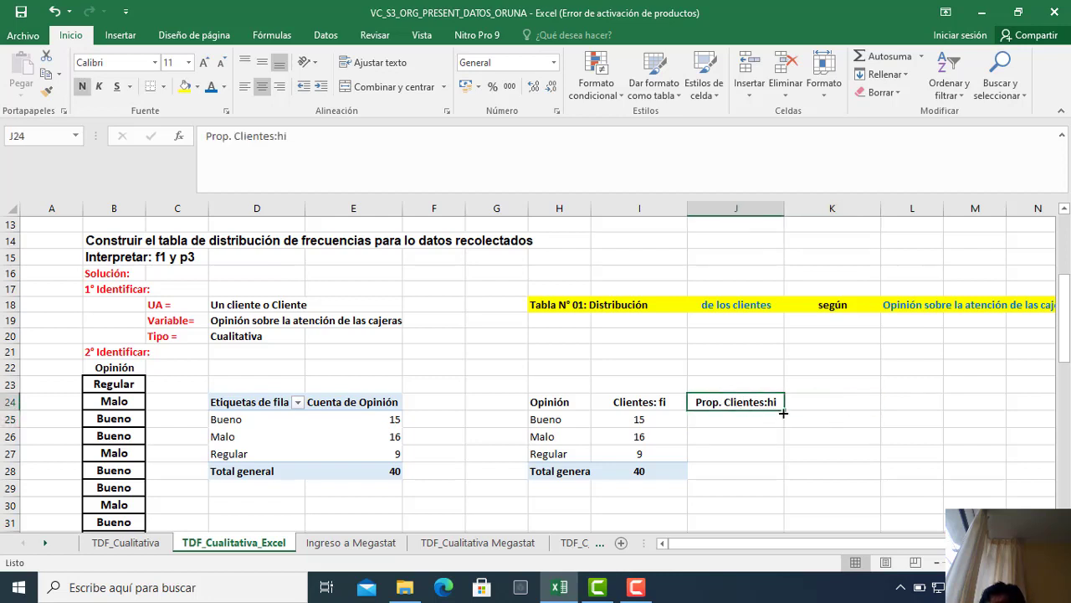
{"action": "left_click_drag", "start_coordinate": [785, 410], "coordinate": [820, 410]}
{"action": "left_click", "coordinate": [796, 404]}
{"action": "double_click", "coordinate": [796, 404]}
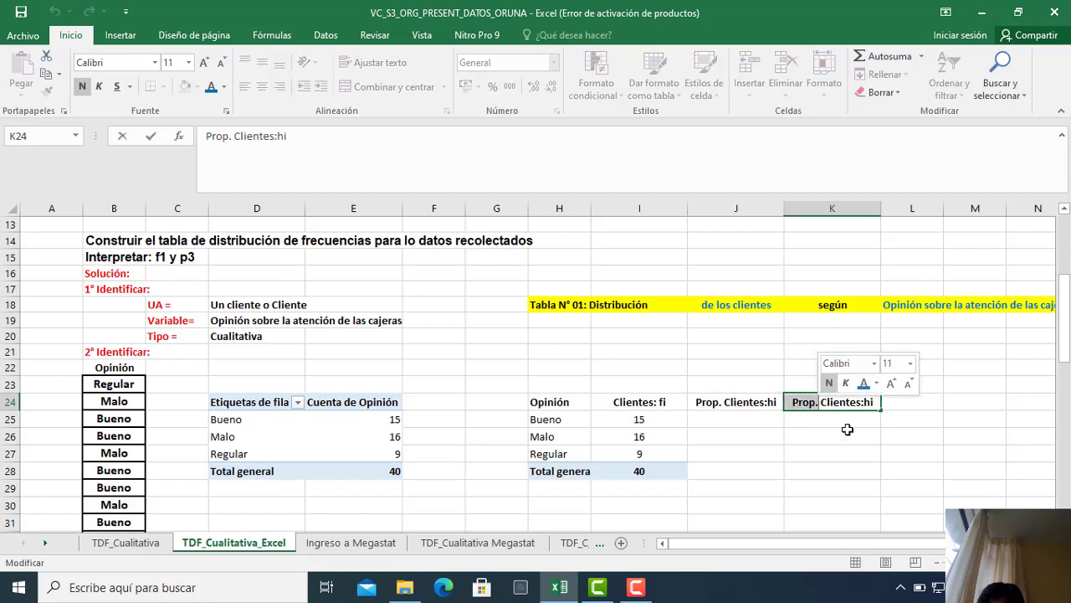
{"action": "type", "text": "%"}
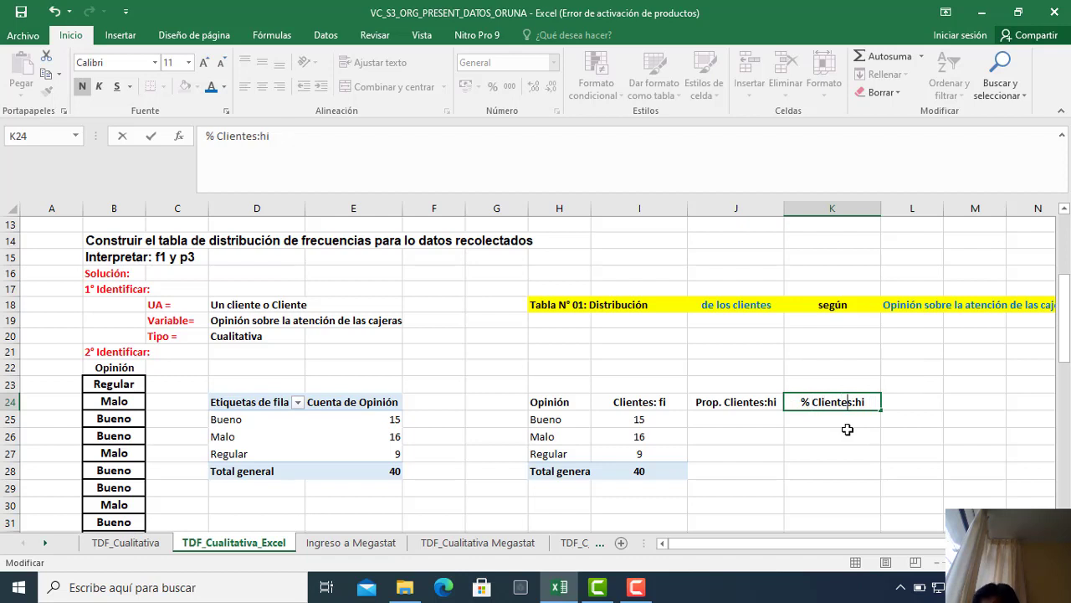
{"action": "type", "text": " pi"}
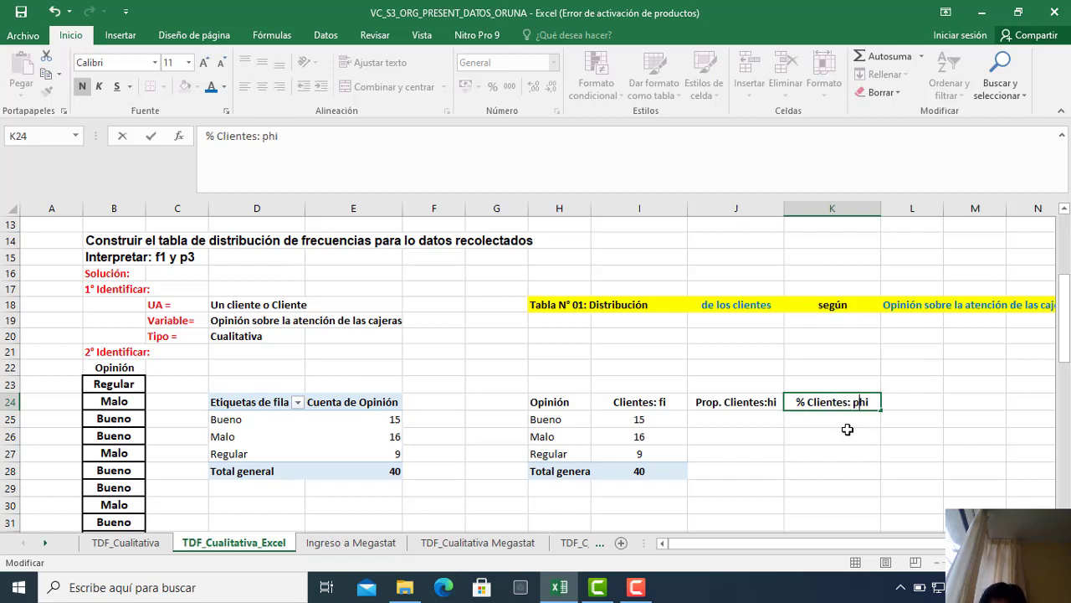
{"action": "key", "text": "Delete"}
{"action": "key", "text": "Delete"}
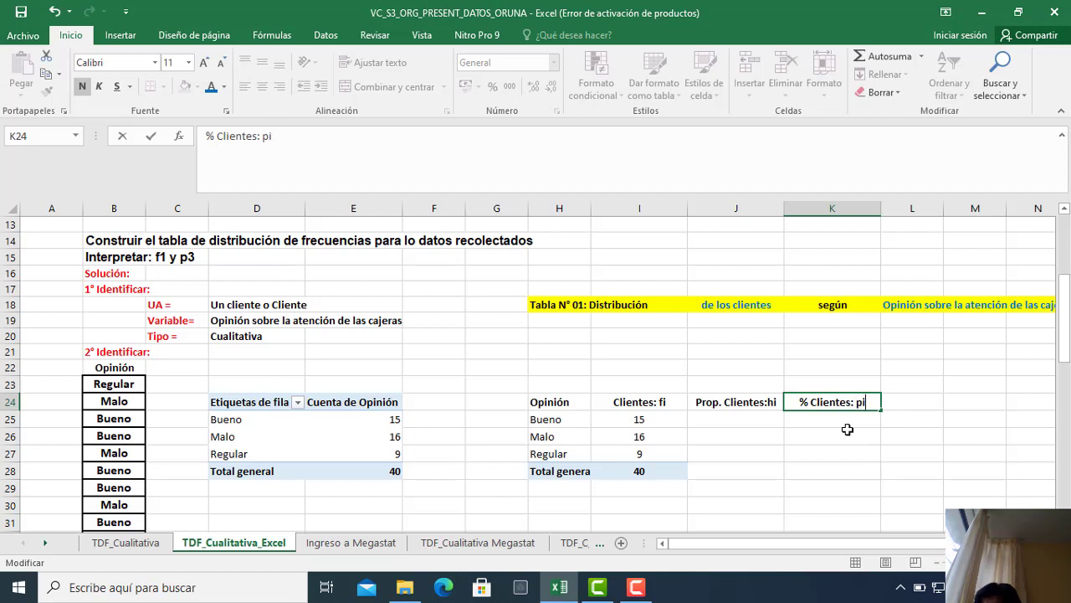
{"action": "key", "text": "Return"}
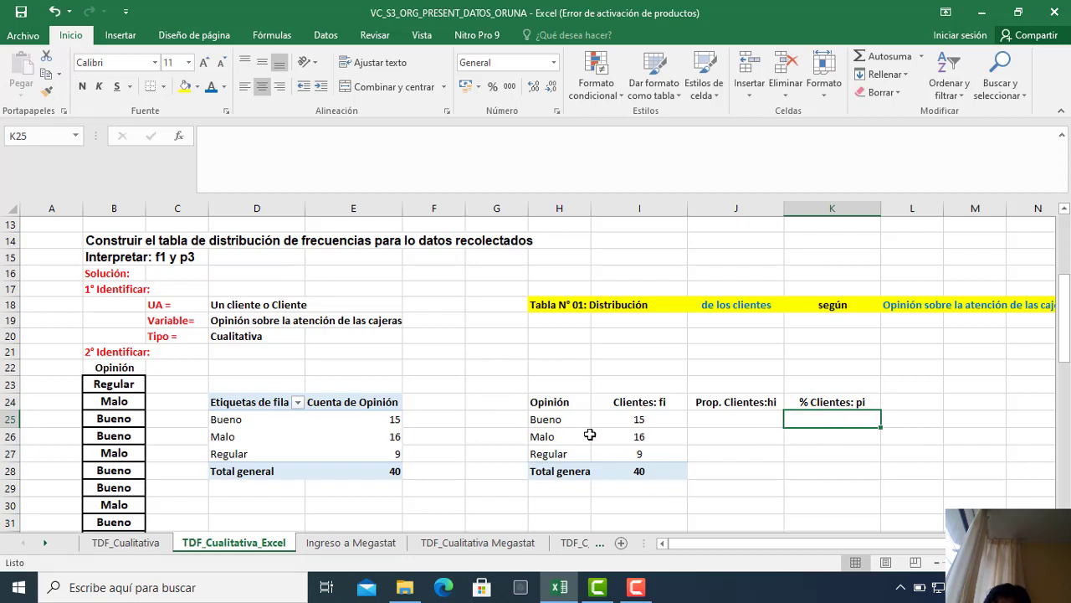
Review the client counts for each opinion category in the frequency table, focusing on the Malo and Bueno rows.
{"action": "left_click_drag", "start_coordinate": [535, 403], "coordinate": [649, 472]}
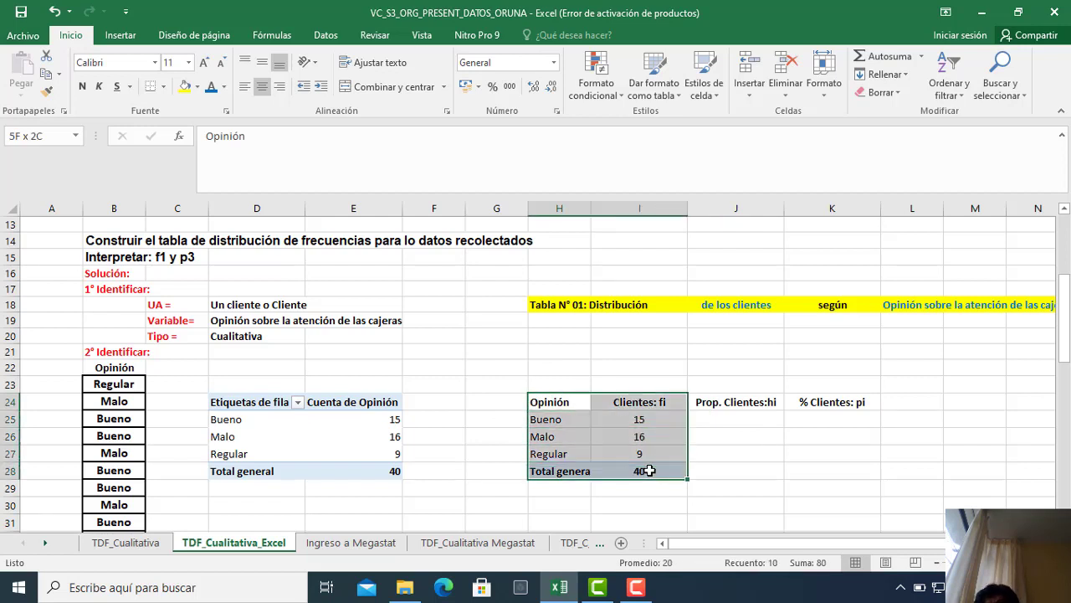
{"action": "left_click", "coordinate": [651, 400]}
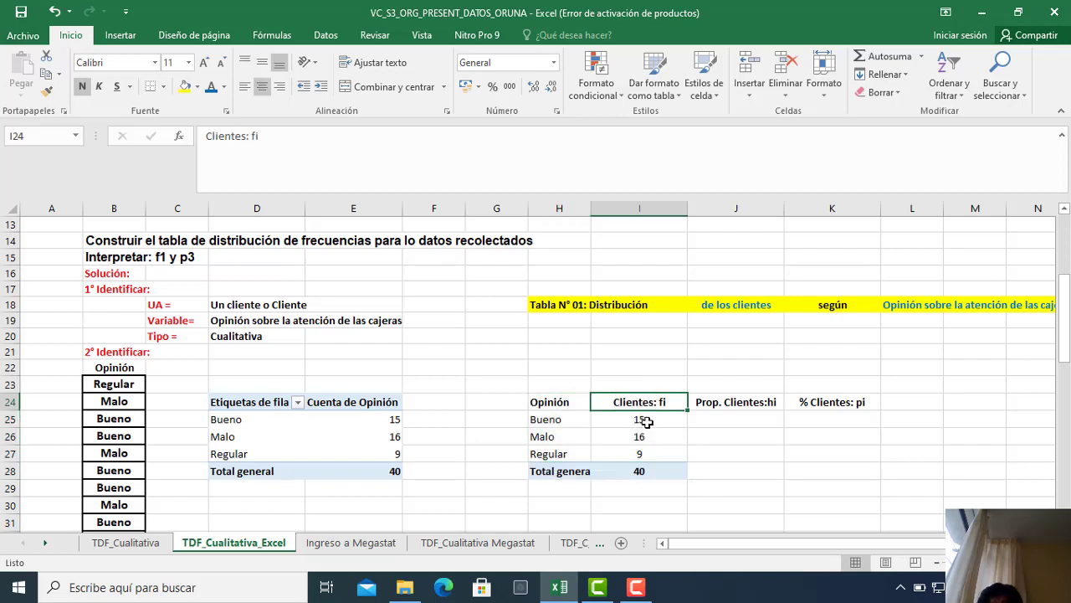
{"action": "left_click", "coordinate": [646, 419]}
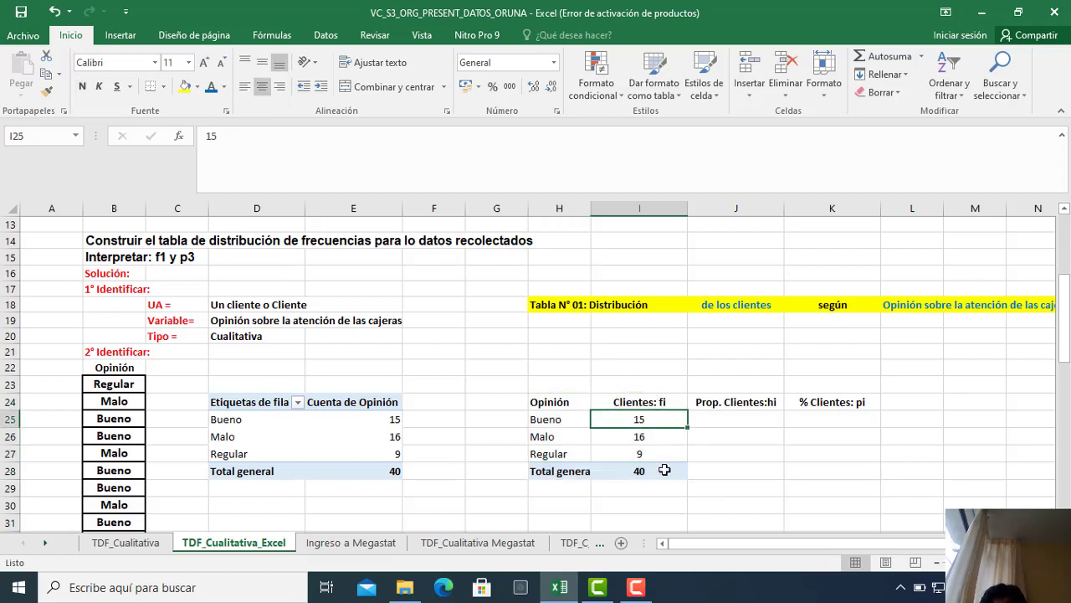
{"action": "left_click", "coordinate": [650, 436]}
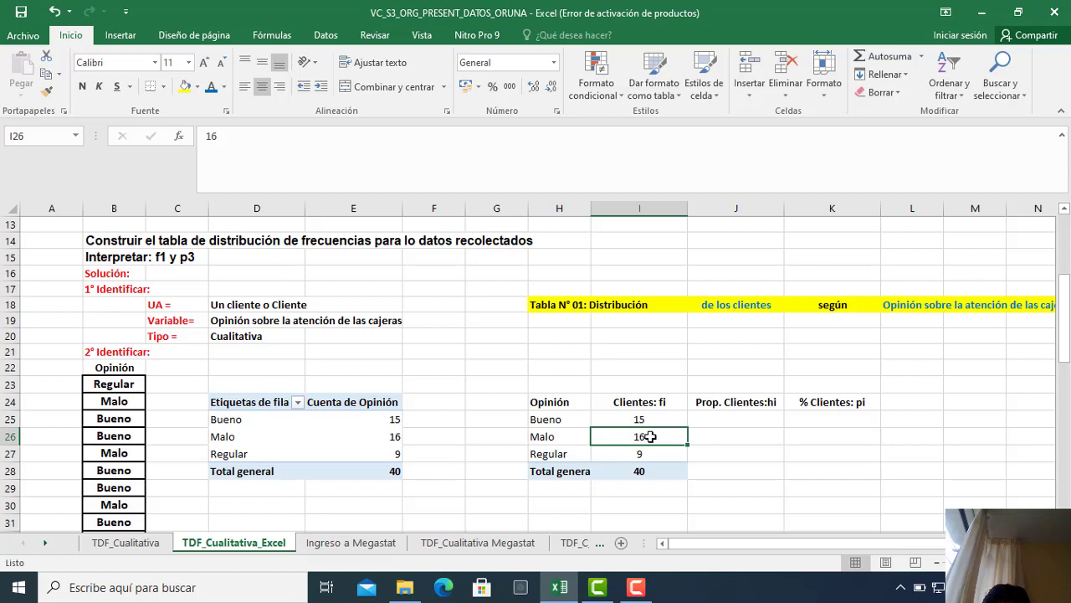
{"action": "left_click", "coordinate": [629, 402]}
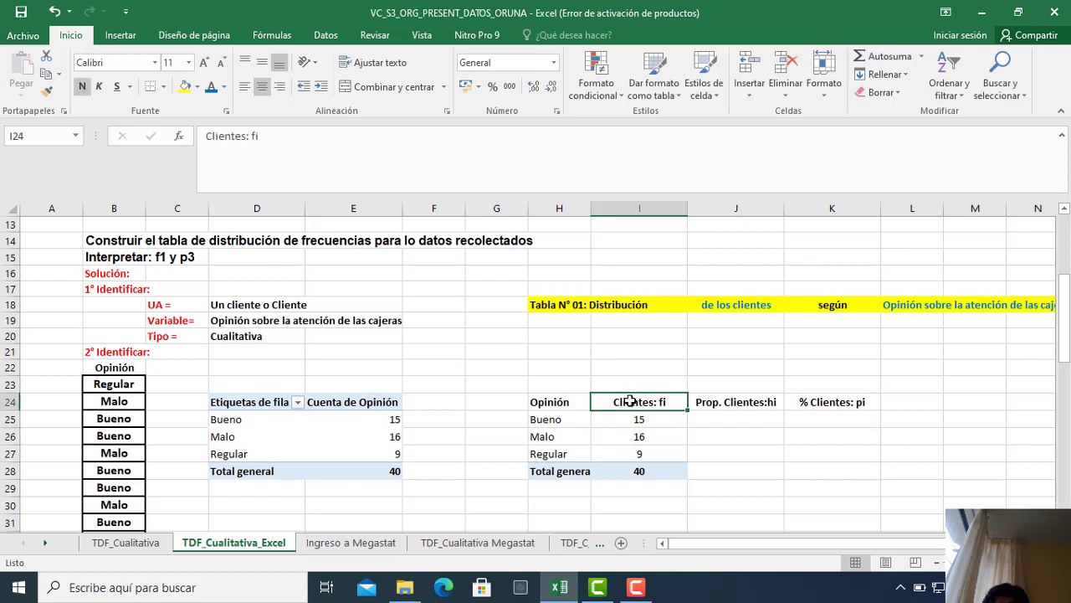
{"action": "left_click", "coordinate": [557, 402]}
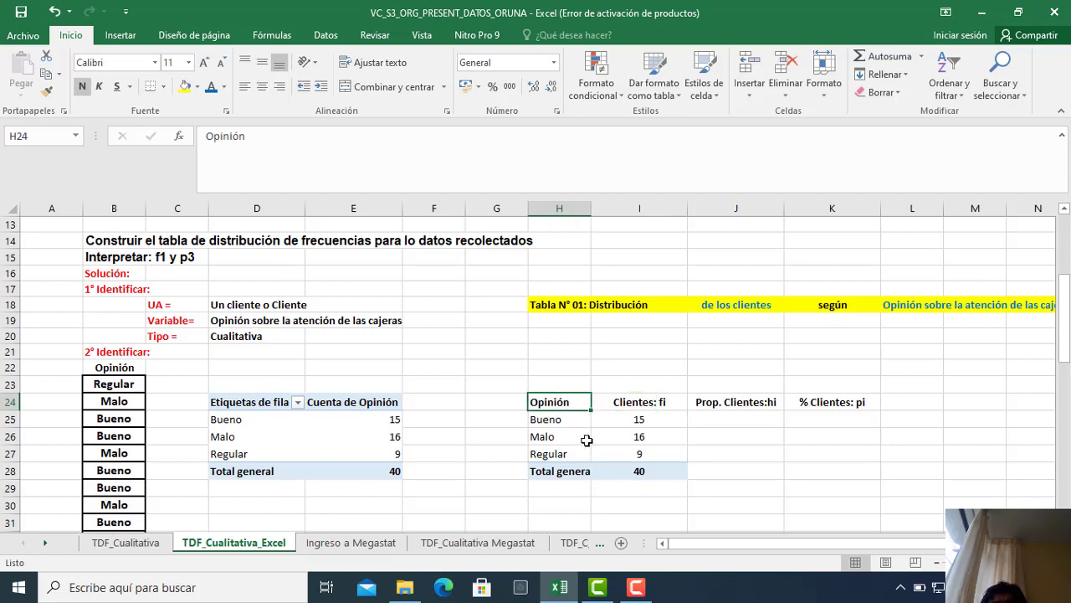
{"action": "left_click", "coordinate": [536, 437]}
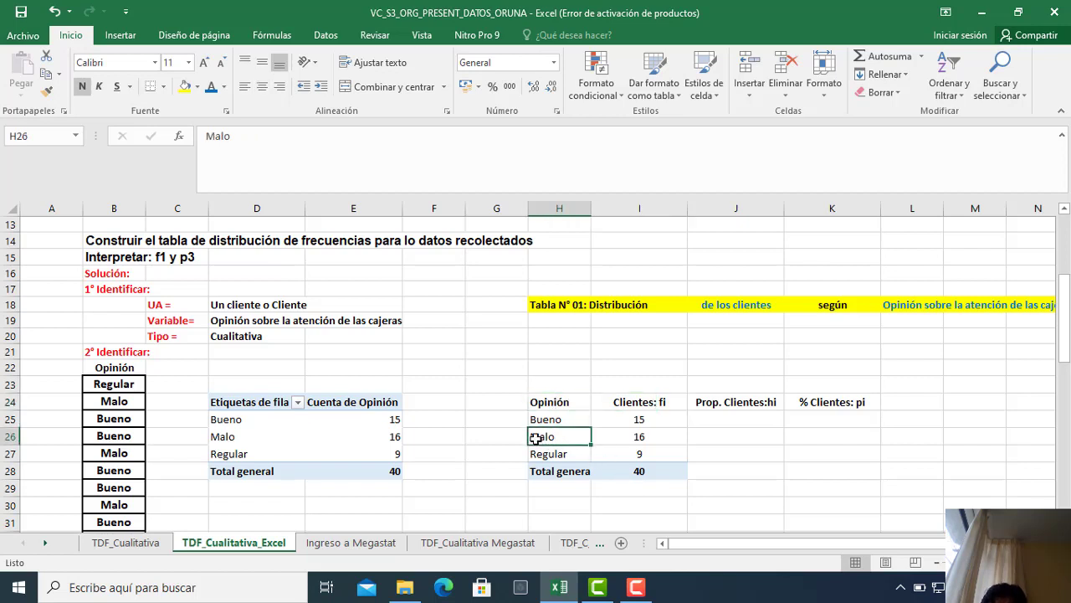
{"action": "left_click", "coordinate": [657, 436]}
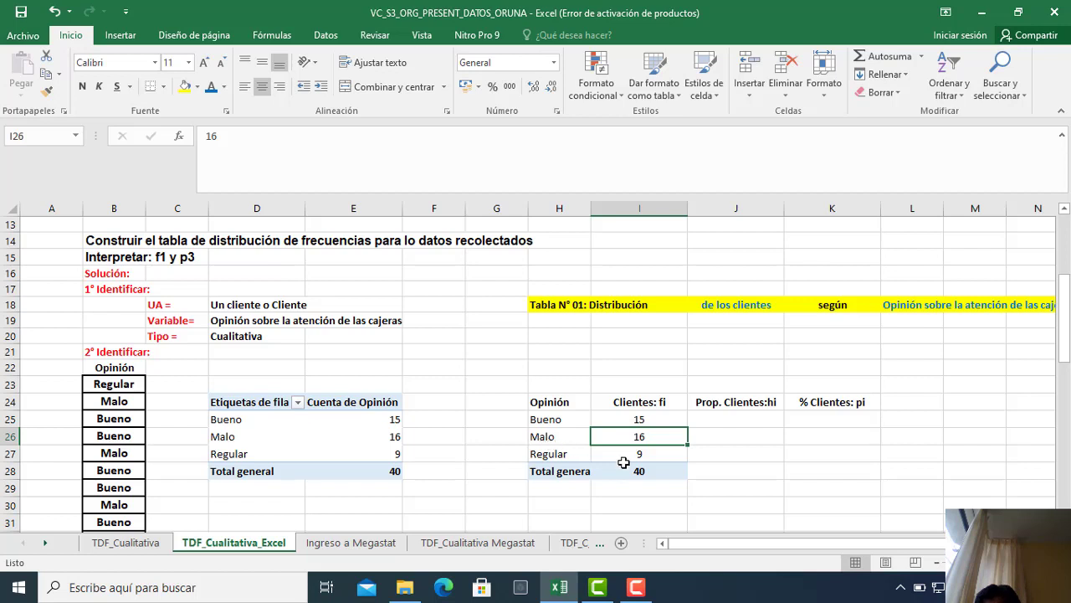
{"action": "left_click", "coordinate": [646, 419]}
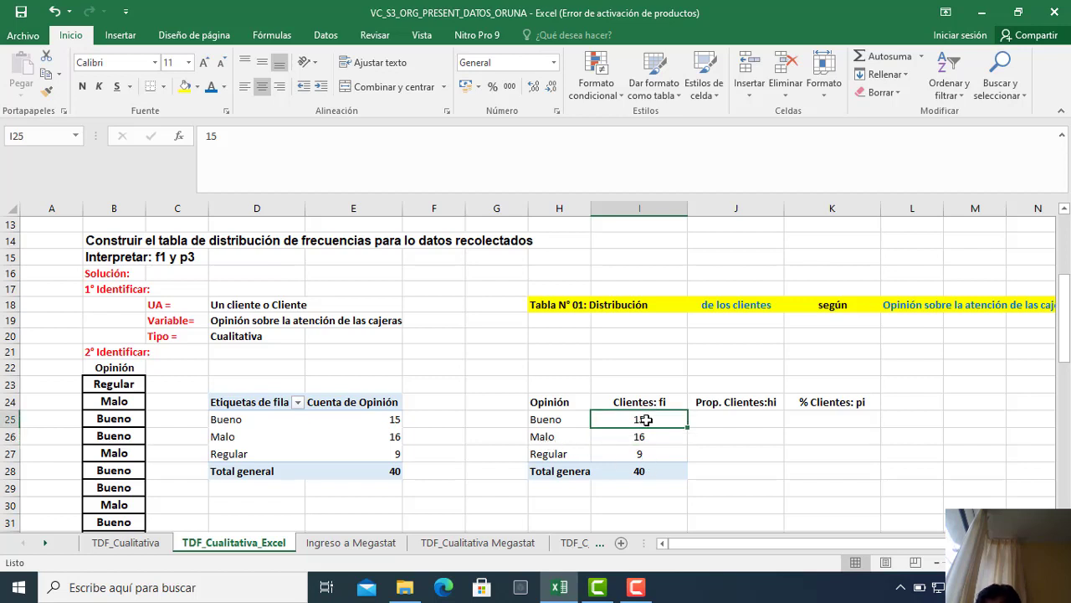
{"action": "left_click", "coordinate": [555, 418]}
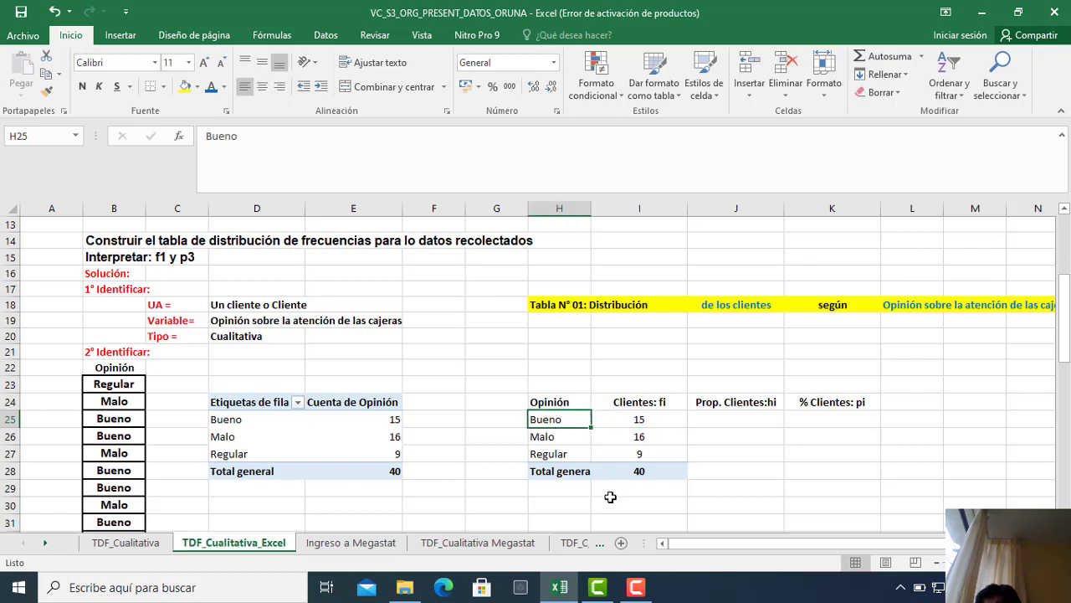
{"action": "left_click", "coordinate": [666, 424]}
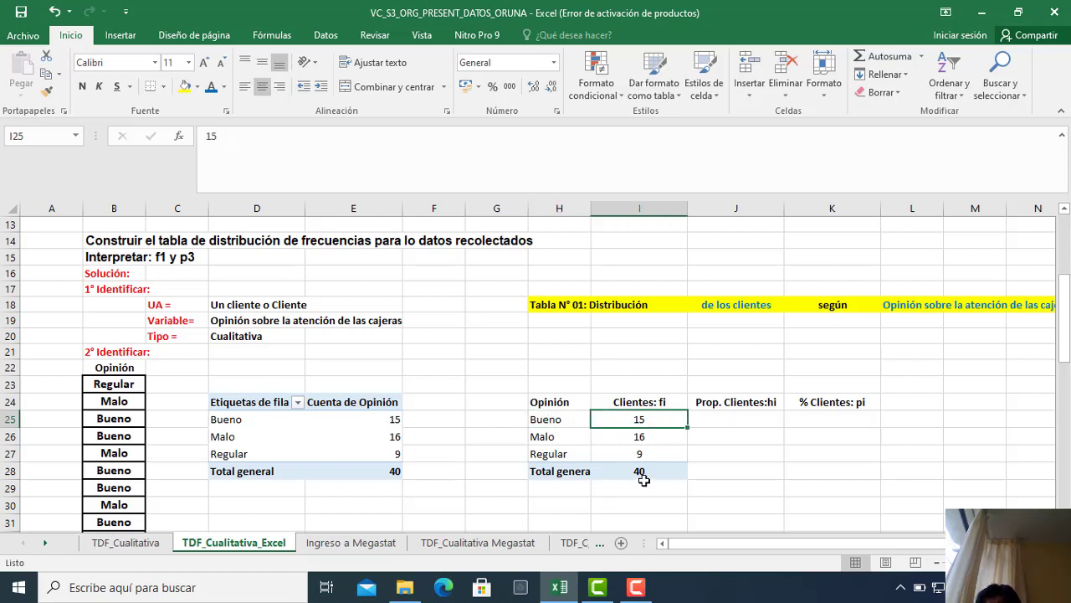
{"action": "left_click", "coordinate": [544, 419]}
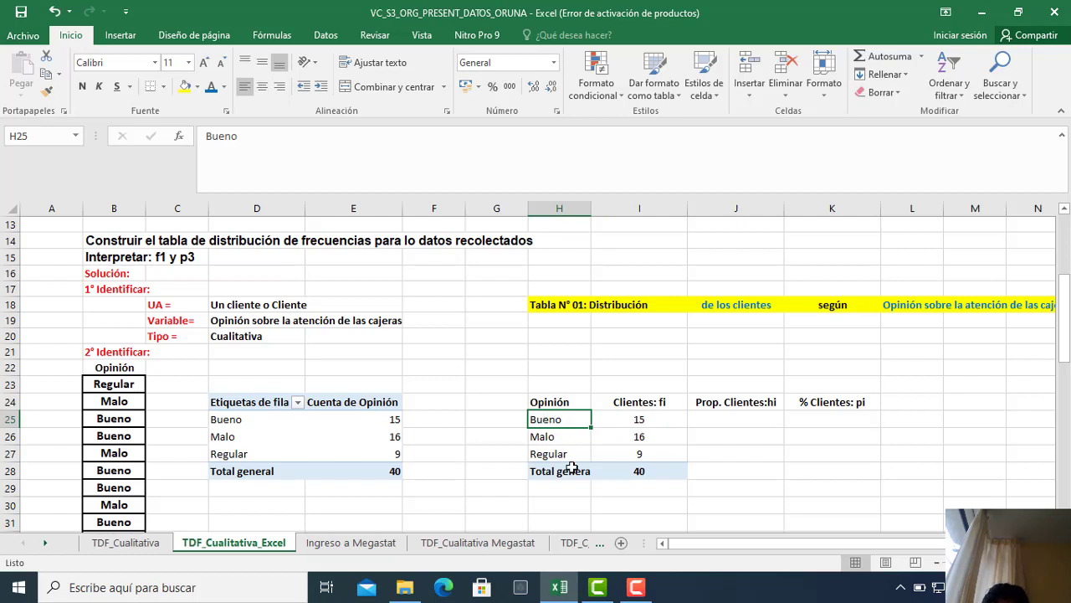
{"action": "left_click", "coordinate": [629, 401]}
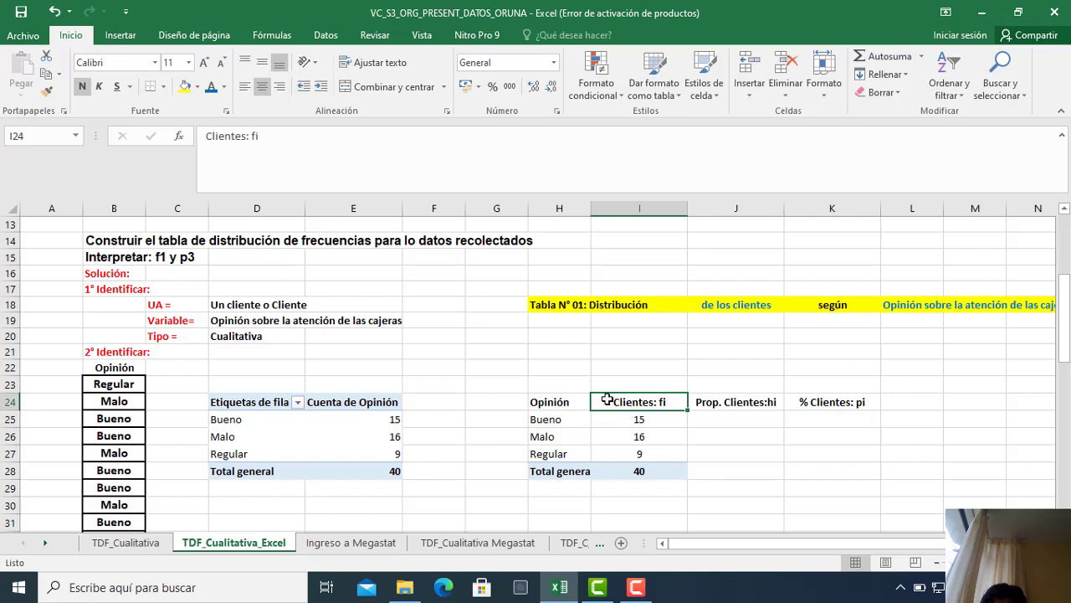
{"action": "left_click", "coordinate": [827, 419]}
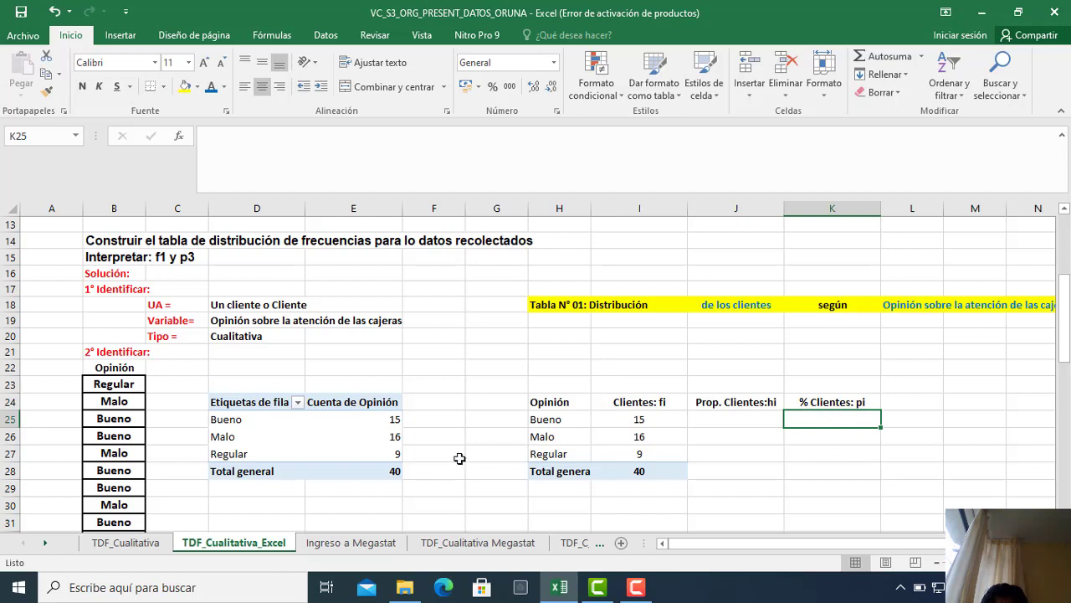
Show the pivot table's opinion counts as "% del total de columnas".
{"action": "left_click", "coordinate": [359, 432]}
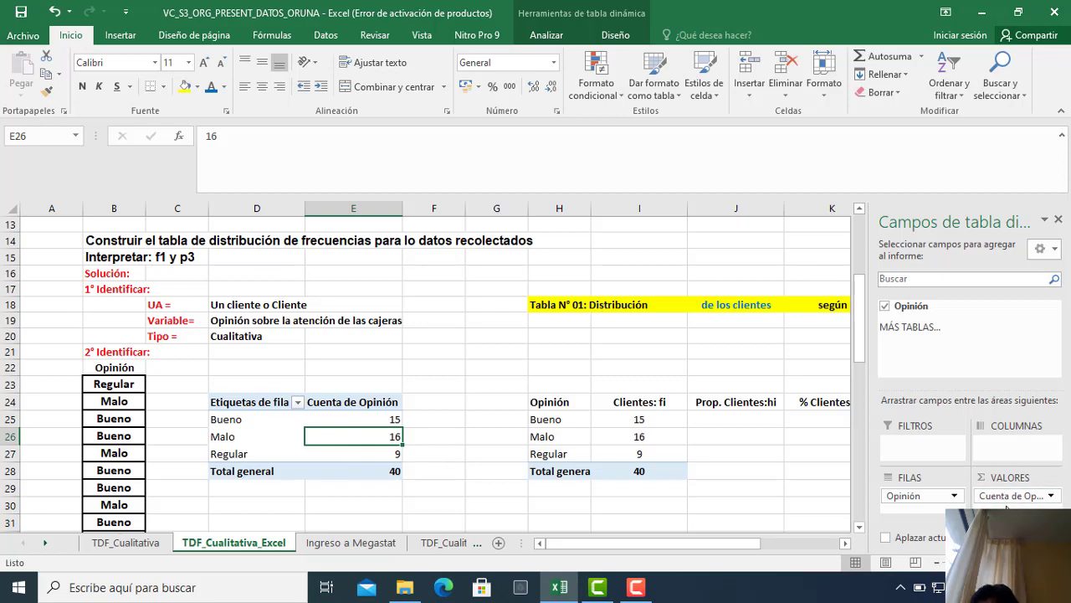
{"action": "left_click", "coordinate": [1053, 496]}
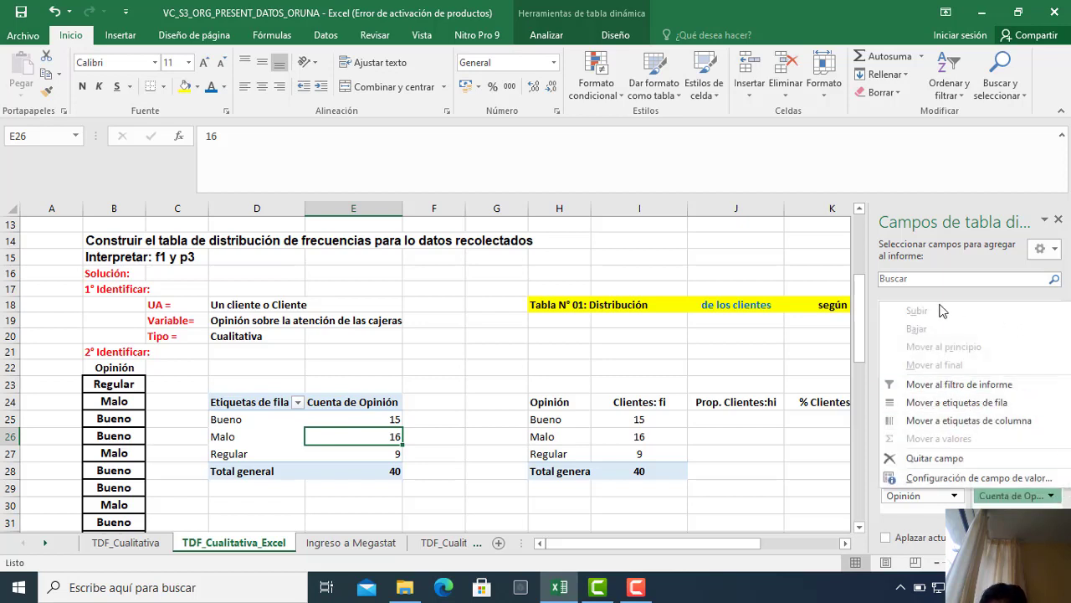
{"action": "left_click", "coordinate": [950, 479]}
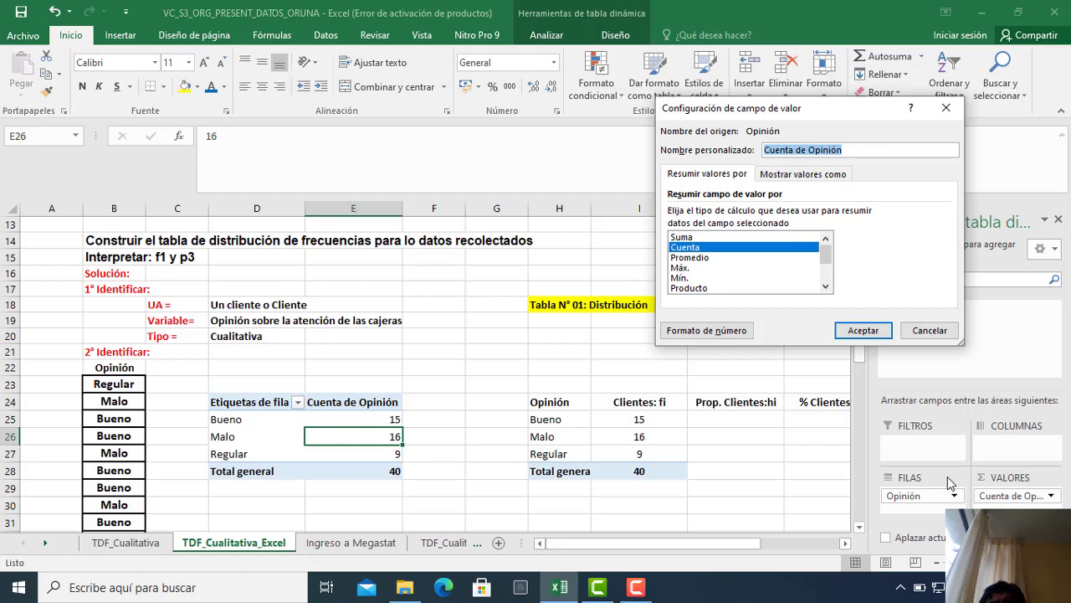
{"action": "left_click", "coordinate": [785, 176]}
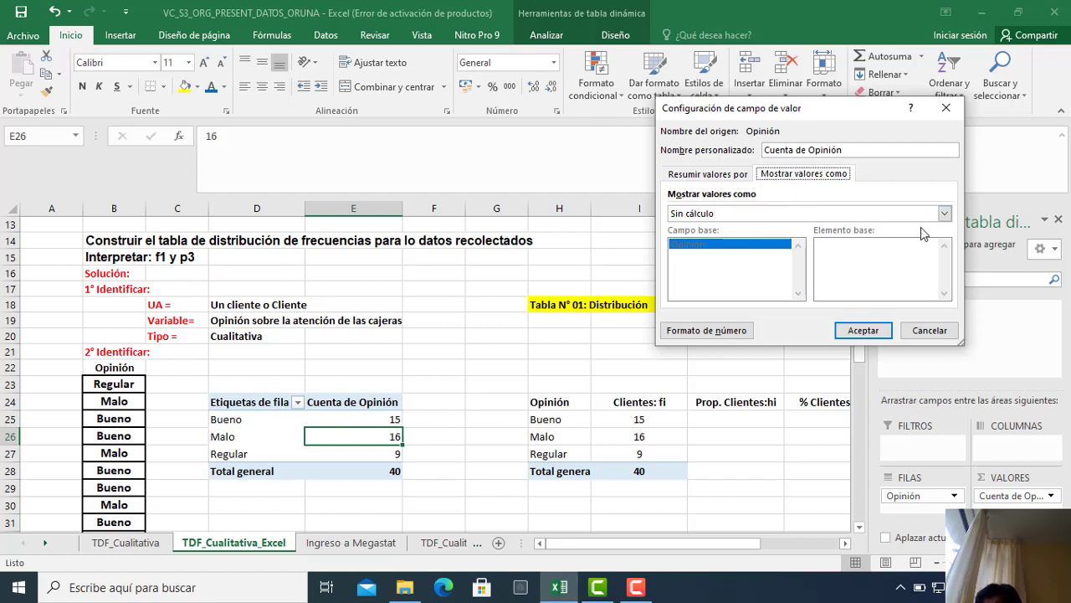
{"action": "left_click", "coordinate": [944, 214]}
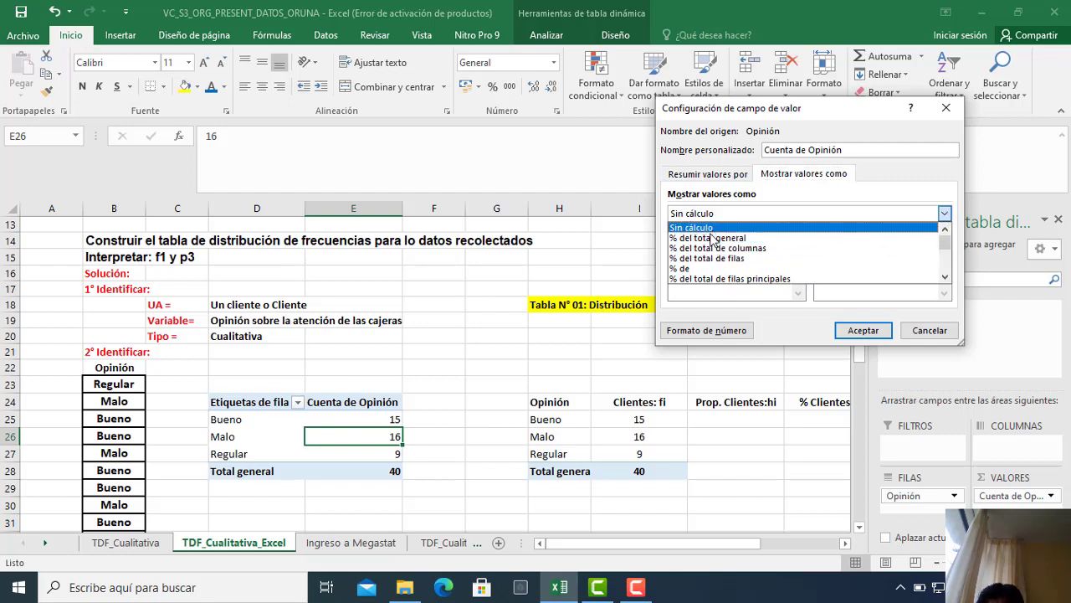
{"action": "scroll", "coordinate": [728, 260], "scroll_direction": "down", "scroll_amount": 2}
{"action": "scroll", "coordinate": [734, 265], "scroll_direction": "down", "scroll_amount": 1}
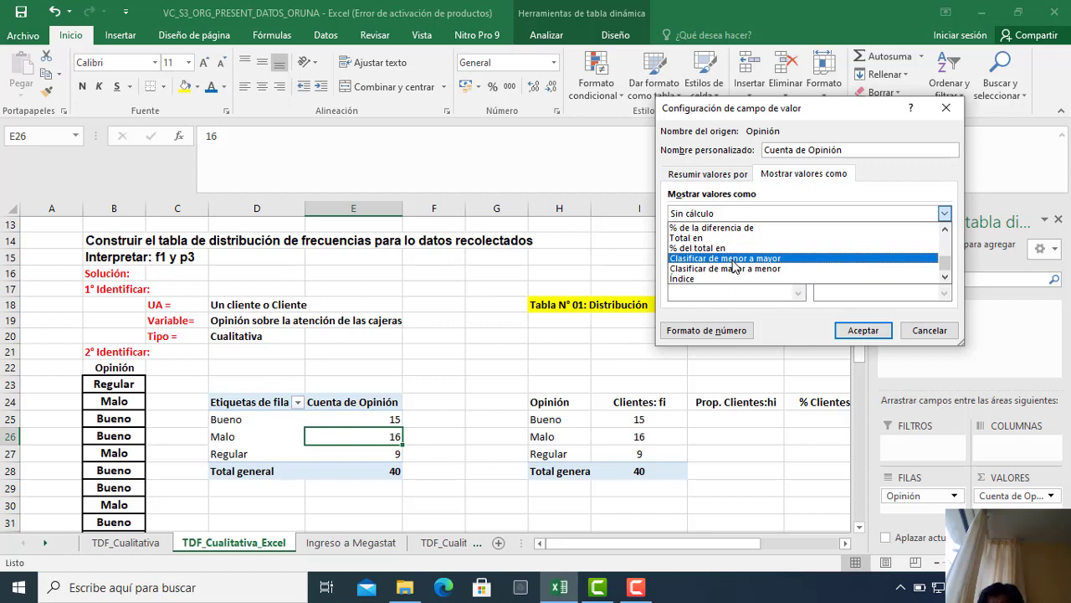
{"action": "scroll", "coordinate": [734, 266], "scroll_direction": "up", "scroll_amount": 3}
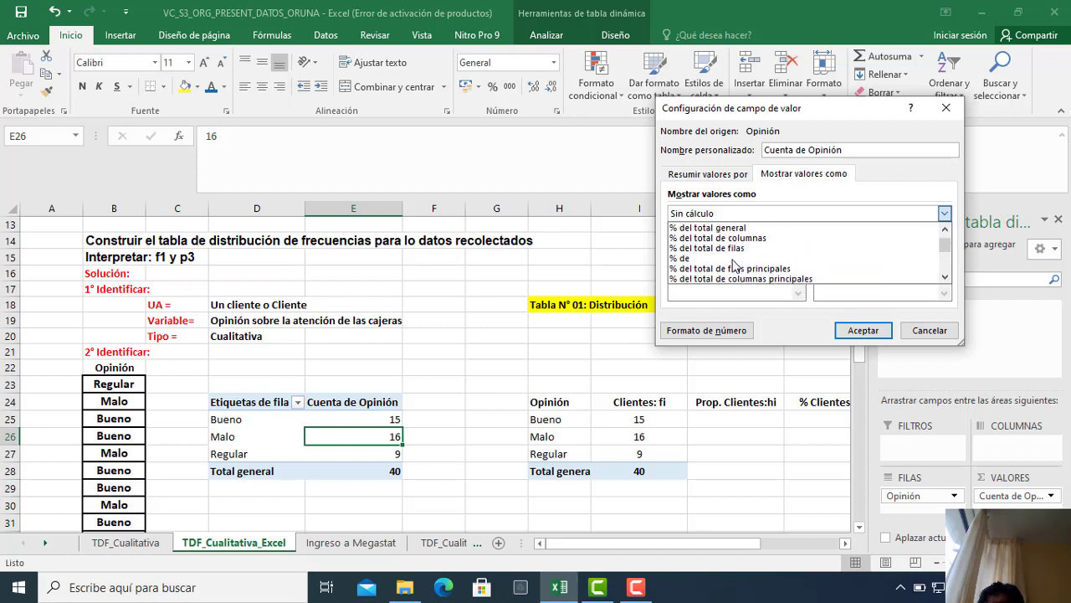
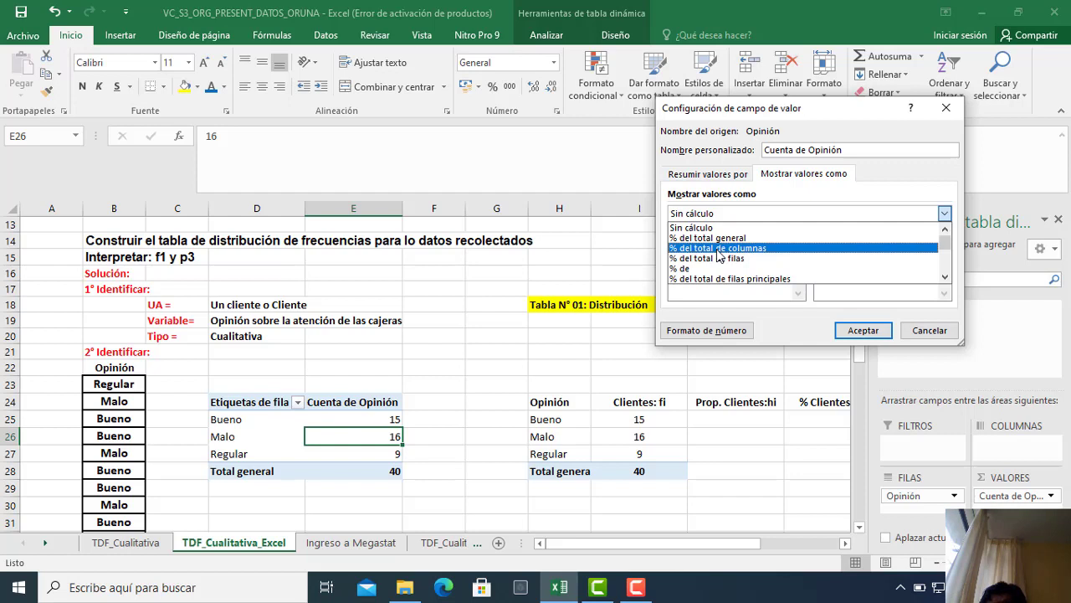
{"action": "left_click", "coordinate": [717, 249]}
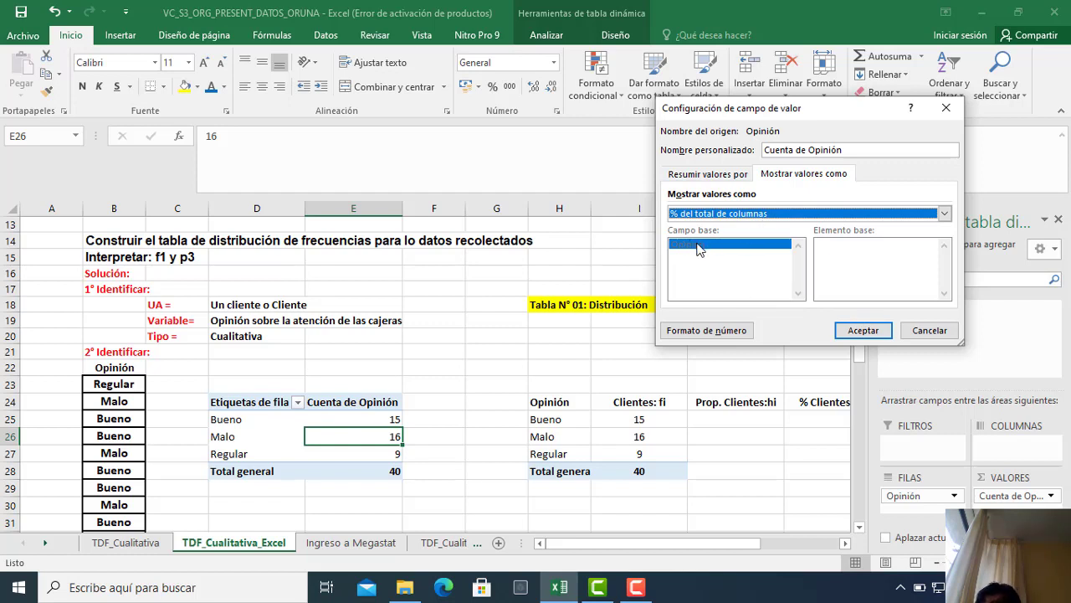
{"action": "left_click", "coordinate": [863, 329]}
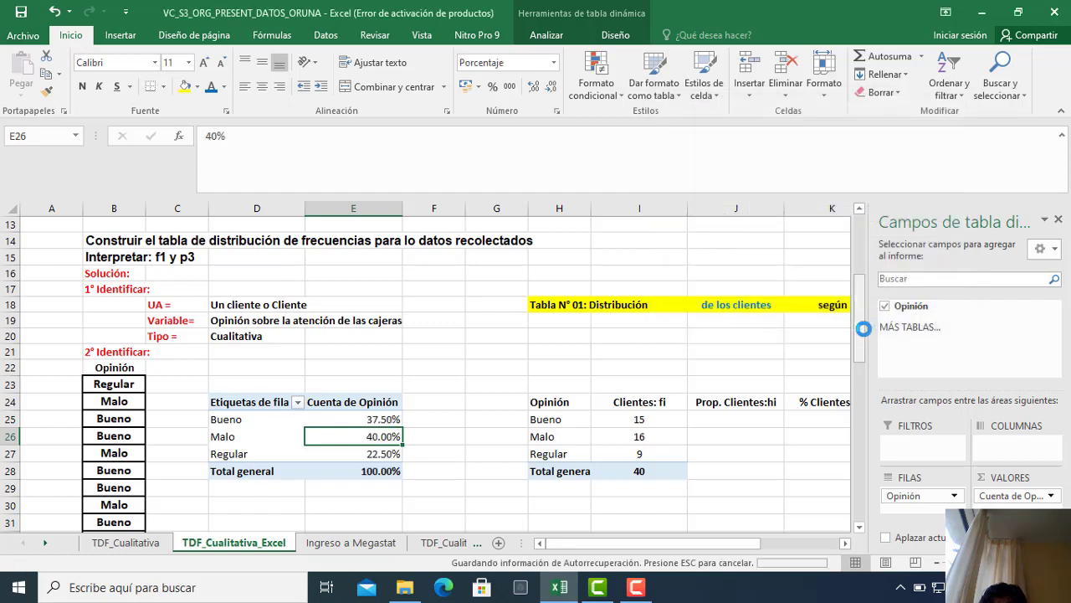
{"action": "left_click", "coordinate": [453, 407]}
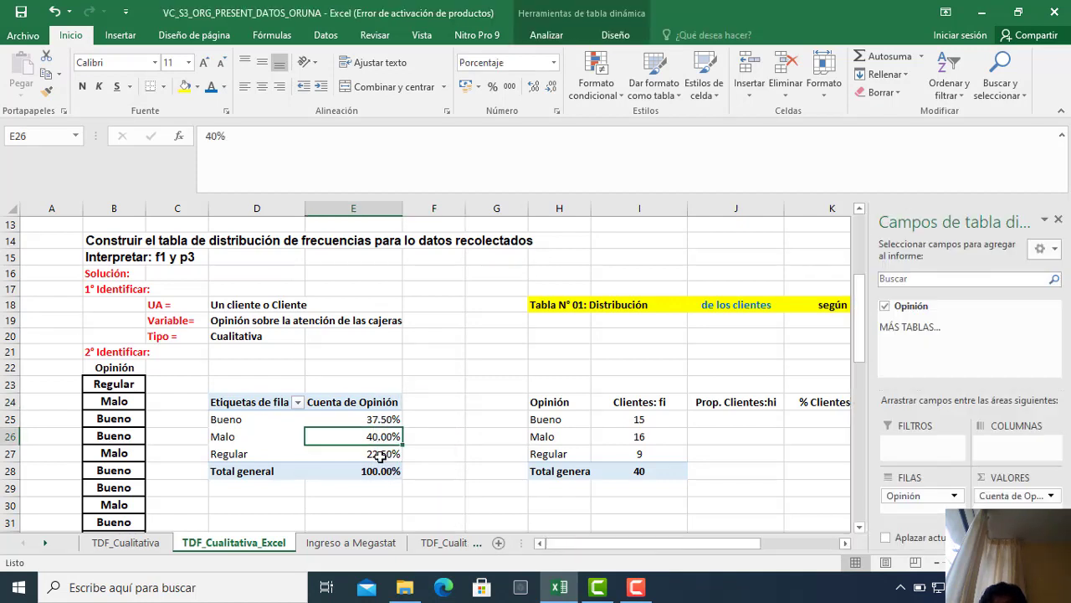
{"action": "left_click", "coordinate": [377, 454]}
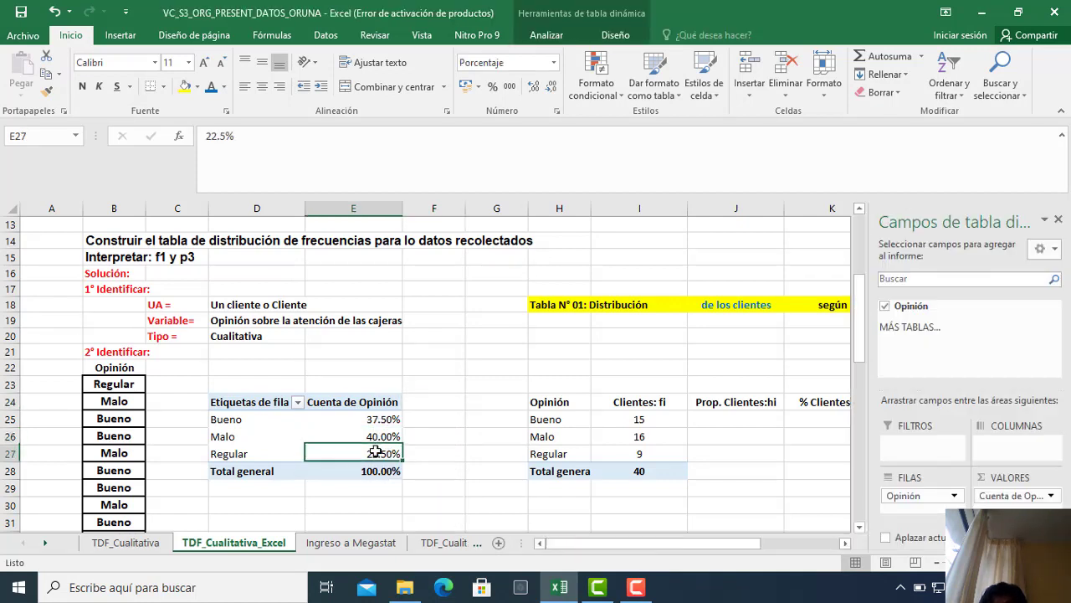
{"action": "left_click", "coordinate": [499, 458]}
Copy the pivot table percentages, including the total, into K25:K28 under "% Clientes: pi" and centre them.
{"action": "left_click", "coordinate": [825, 420]}
{"action": "left_click_drag", "start_coordinate": [822, 443], "coordinate": [825, 469]}
{"action": "left_click", "coordinate": [374, 421]}
{"action": "left_click_drag", "start_coordinate": [374, 421], "coordinate": [381, 471]}
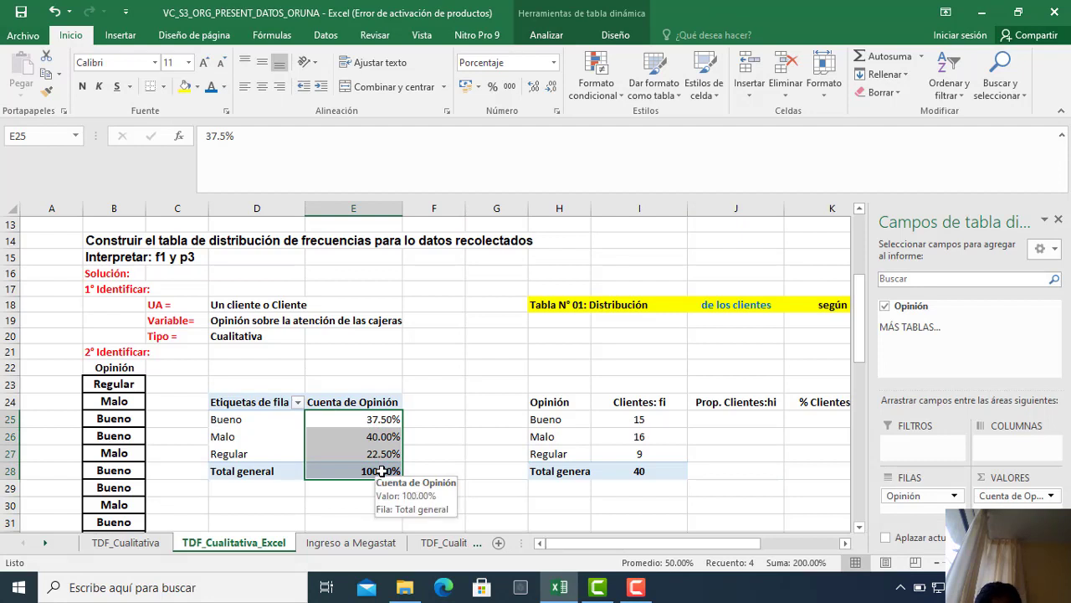
{"action": "key", "text": "ctrl+c"}
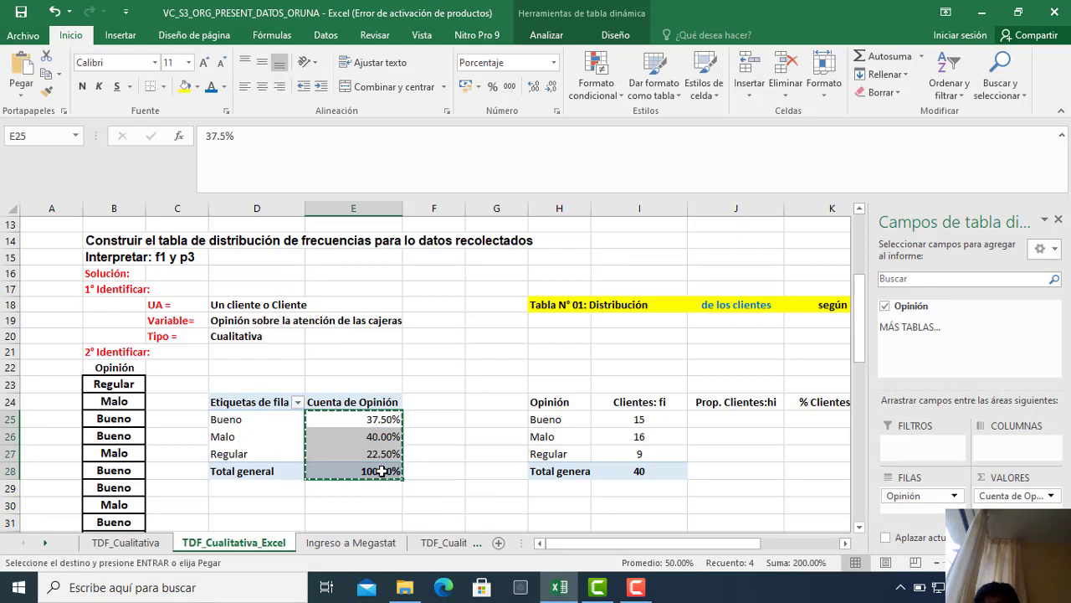
{"action": "left_click", "coordinate": [805, 422]}
{"action": "key", "text": "ctrl+v"}
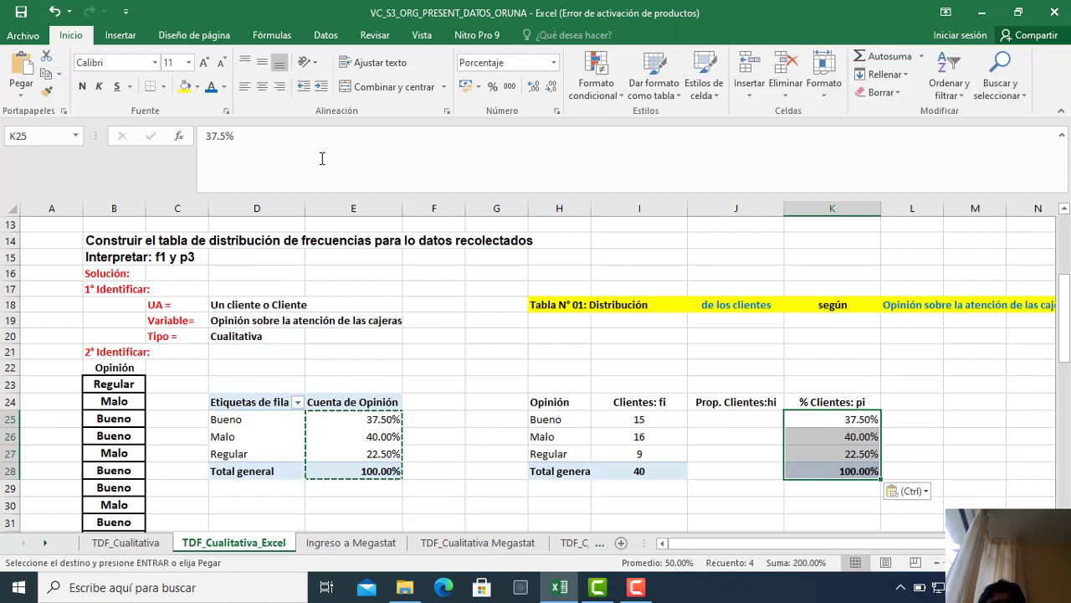
{"action": "left_click", "coordinate": [261, 87]}
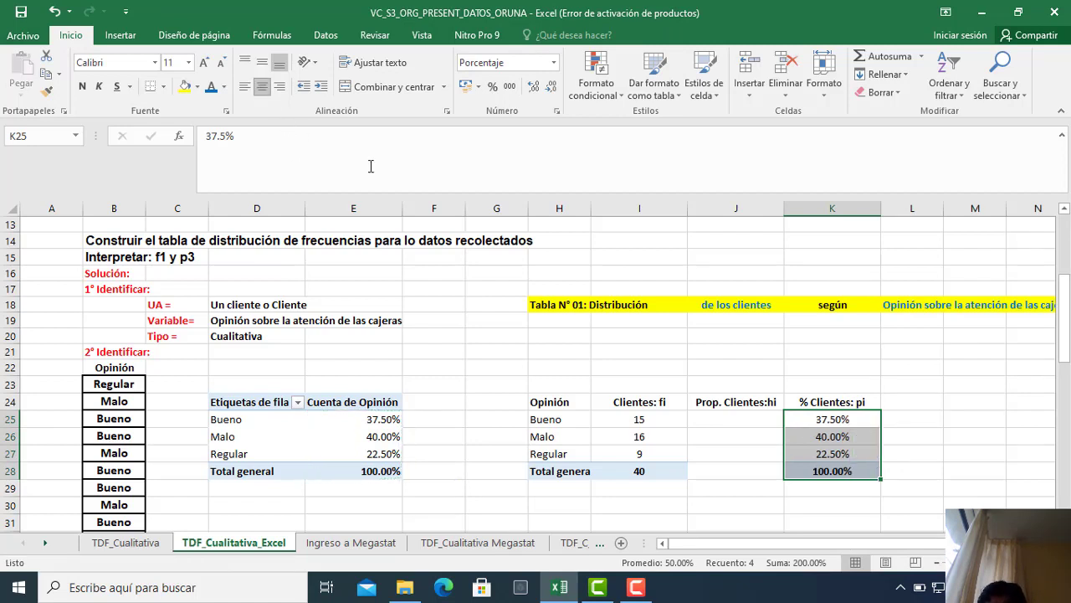
{"action": "left_click", "coordinate": [960, 419]}
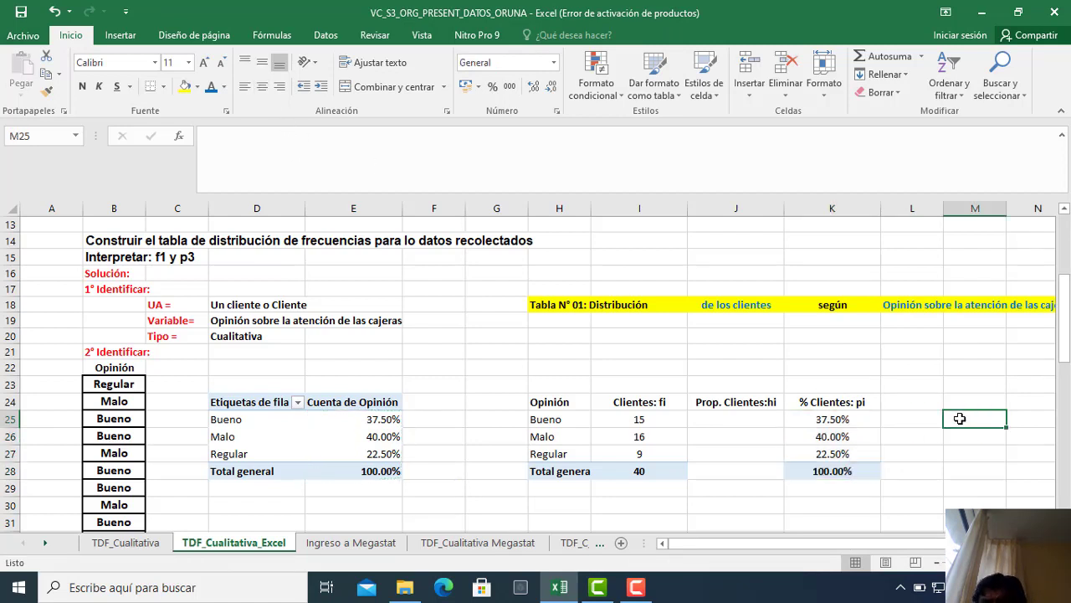
Calculate the Bueno proportion in J25 with the formula =I25/40.
{"action": "left_click", "coordinate": [810, 418]}
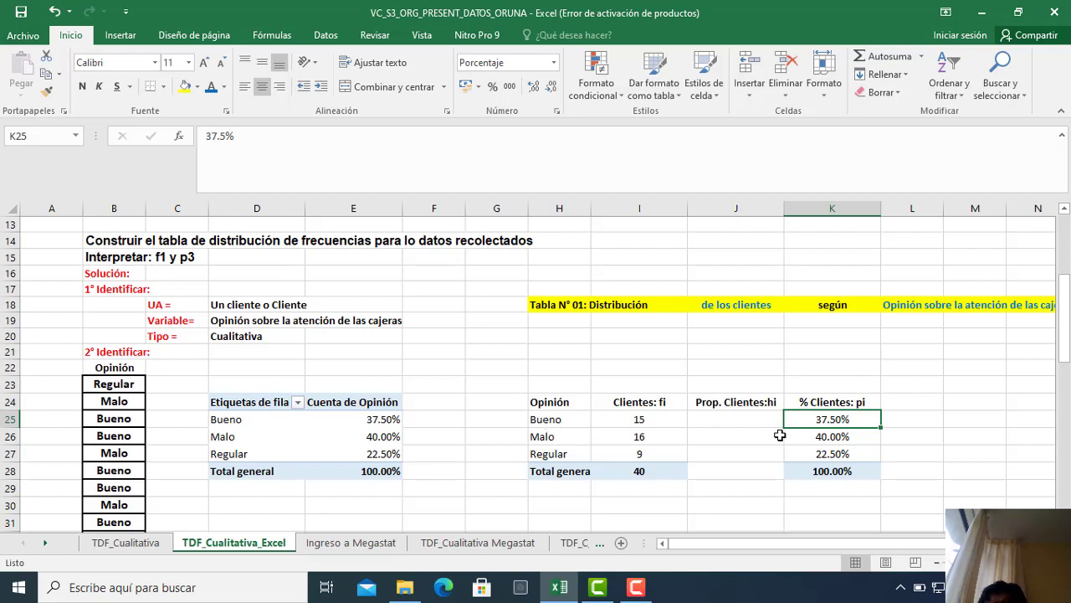
{"action": "left_click", "coordinate": [729, 421]}
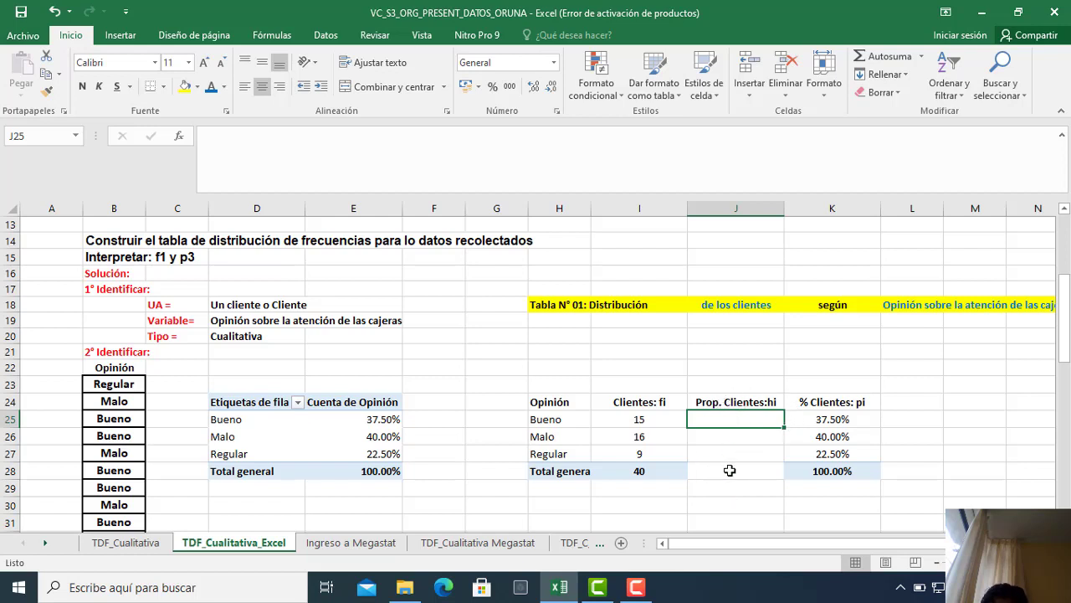
{"action": "type", "text": "="}
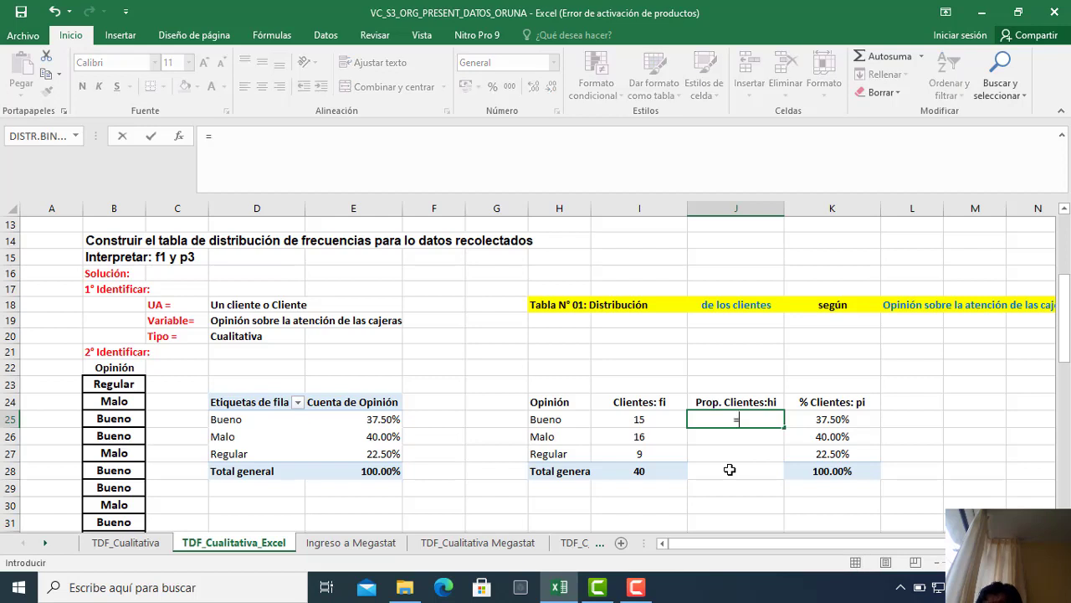
{"action": "left_click", "coordinate": [636, 420]}
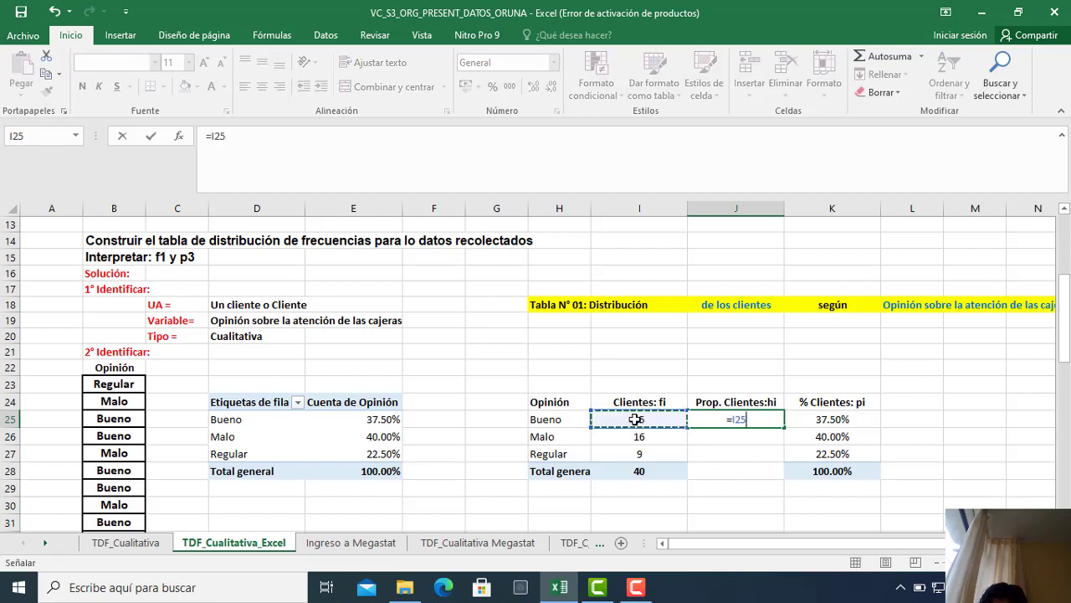
{"action": "type", "text": "/"}
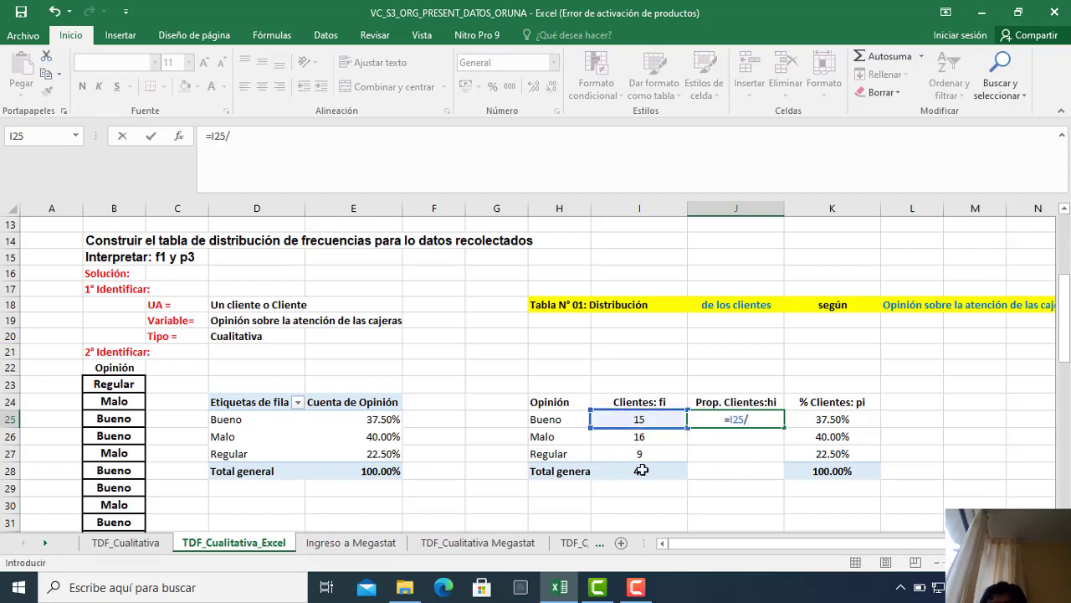
{"action": "type", "text": "40"}
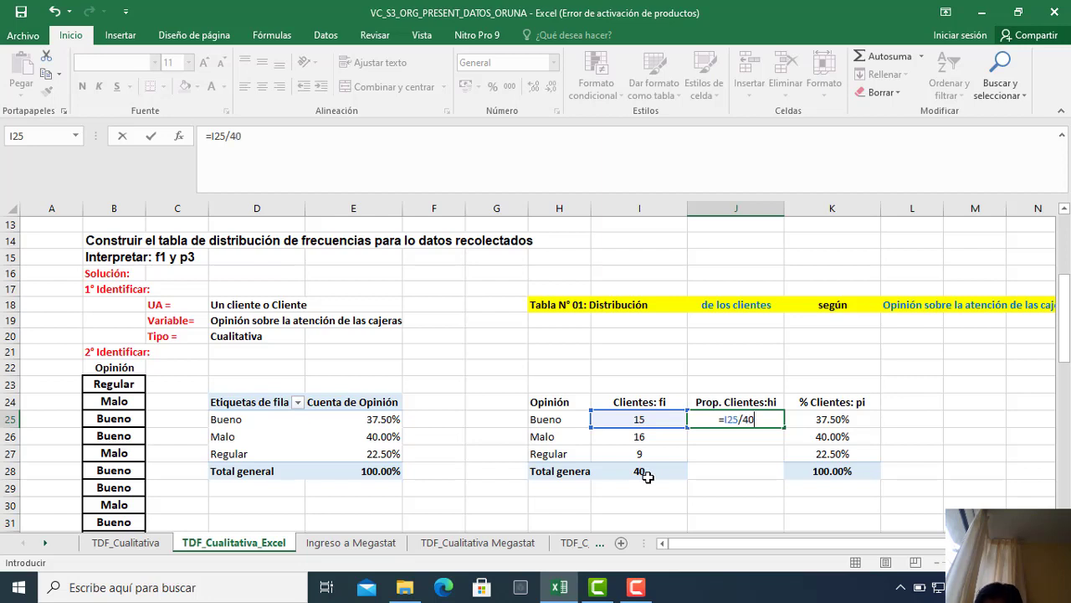
{"action": "key", "text": "Return"}
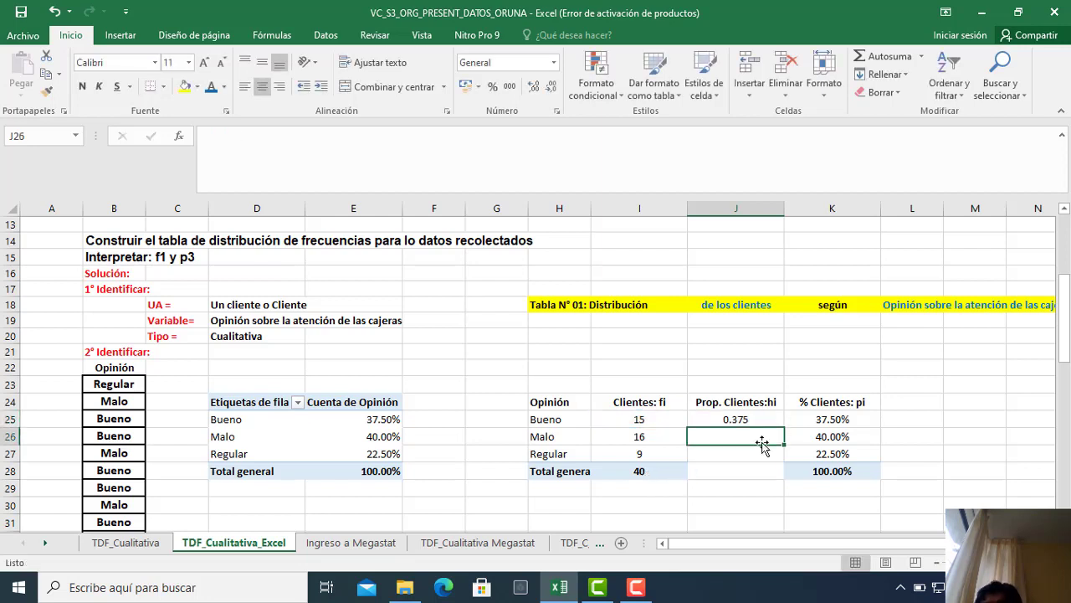
Enter the proportions 0.40 for Malo in J26 and 0.225 for Regular in J27.
{"action": "left_click", "coordinate": [741, 420]}
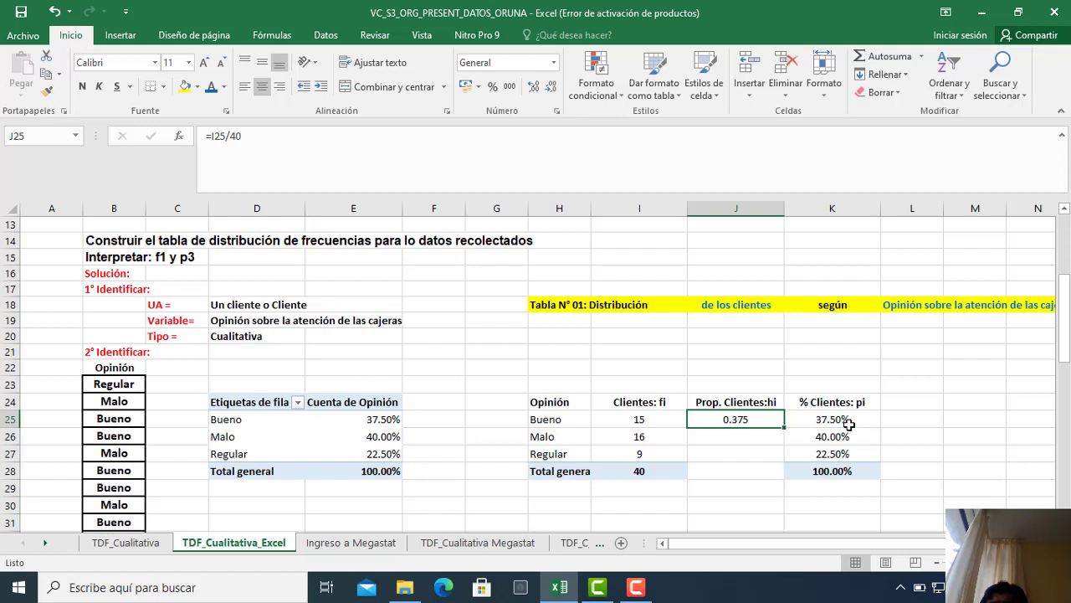
{"action": "left_click_drag", "start_coordinate": [839, 416], "coordinate": [852, 474]}
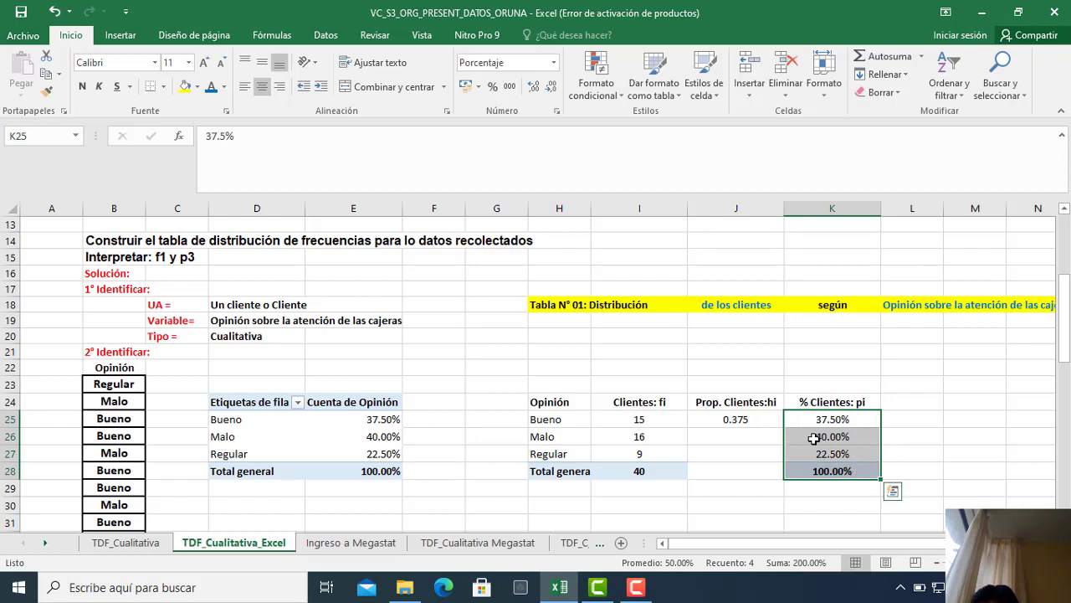
{"action": "left_click", "coordinate": [721, 441]}
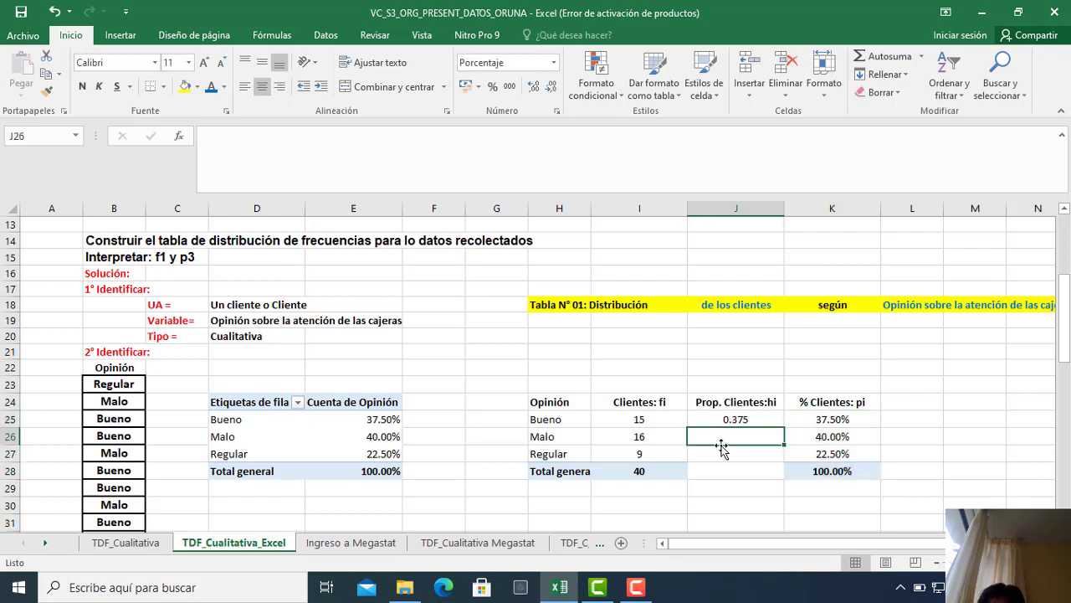
{"action": "type", "text": "0"}
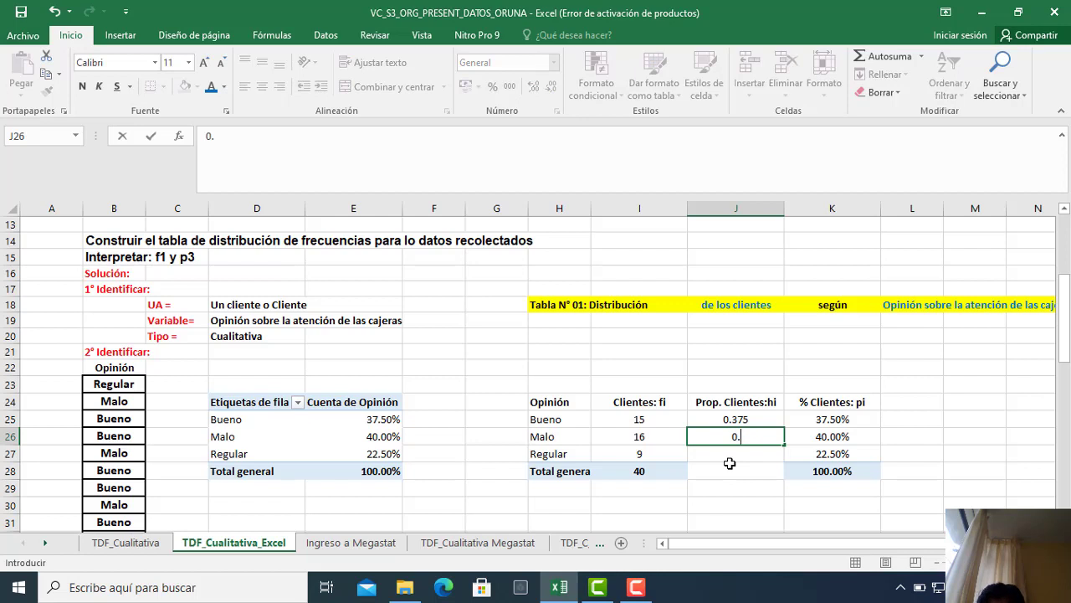
{"action": "type", "text": ".40"}
{"action": "key", "text": "Return"}
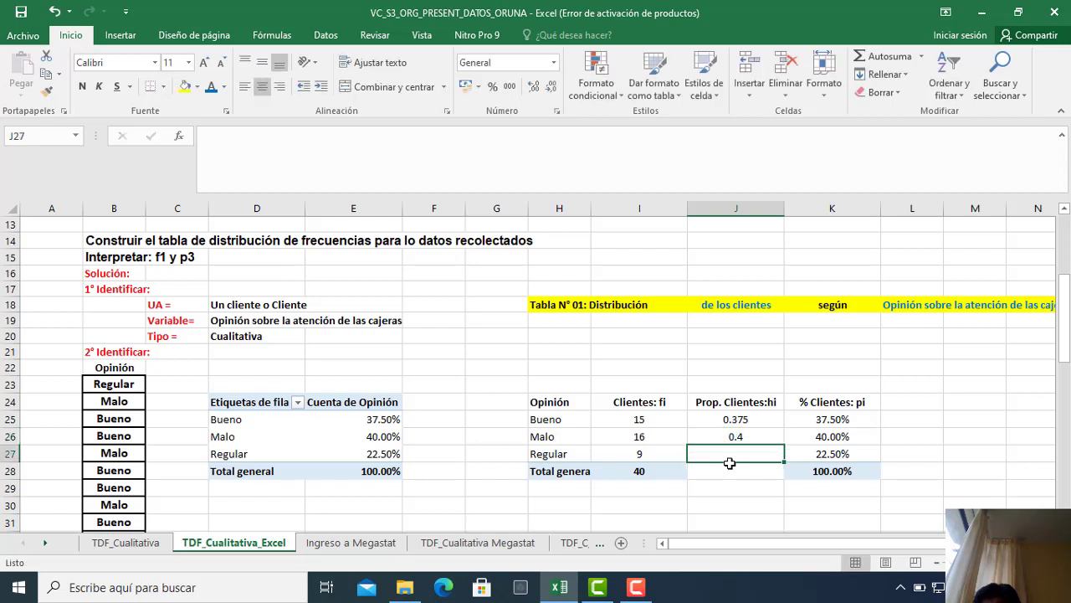
{"action": "type", "text": "0.225"}
{"action": "key", "text": "Return"}
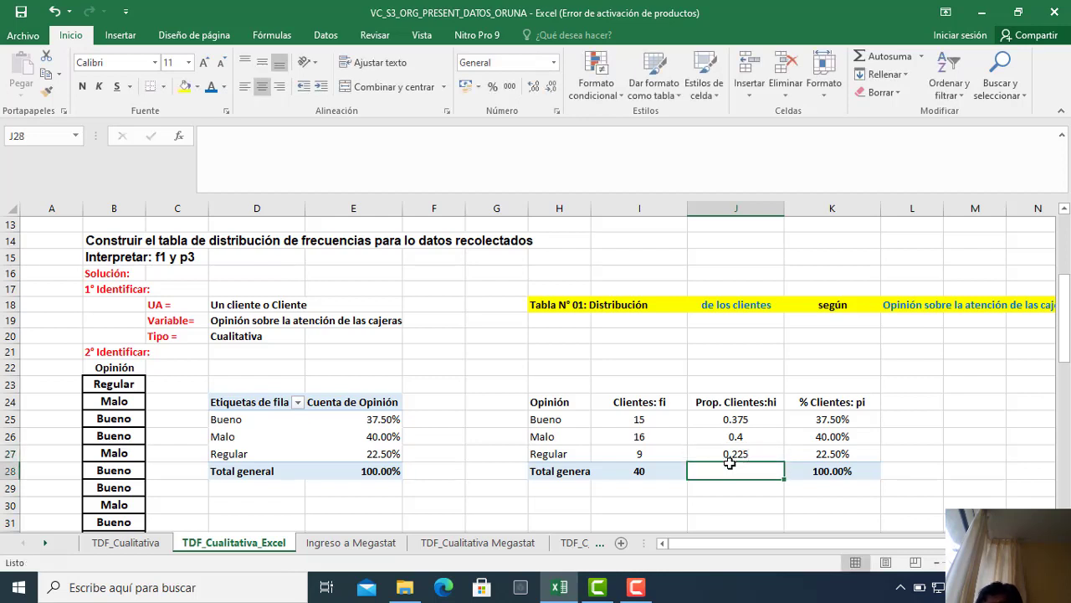
Select the three category proportions in J25:J27.
{"action": "left_click_drag", "start_coordinate": [755, 421], "coordinate": [757, 456]}
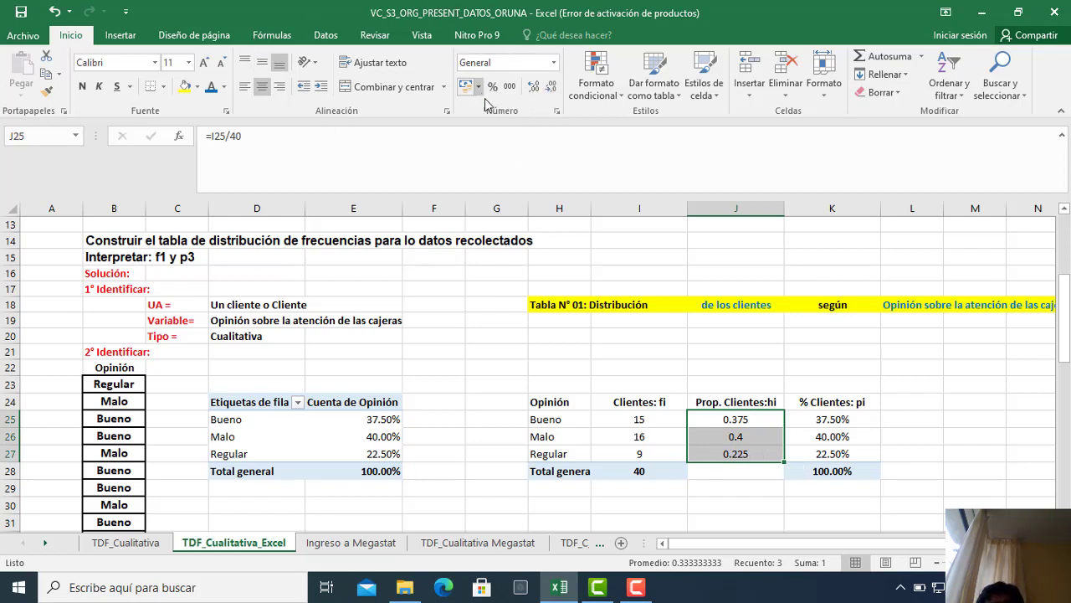
Show the proportions in J25:J27 with four decimals and total them in J28 with =SUMA(J25:J27).
{"action": "left_click", "coordinate": [534, 87]}
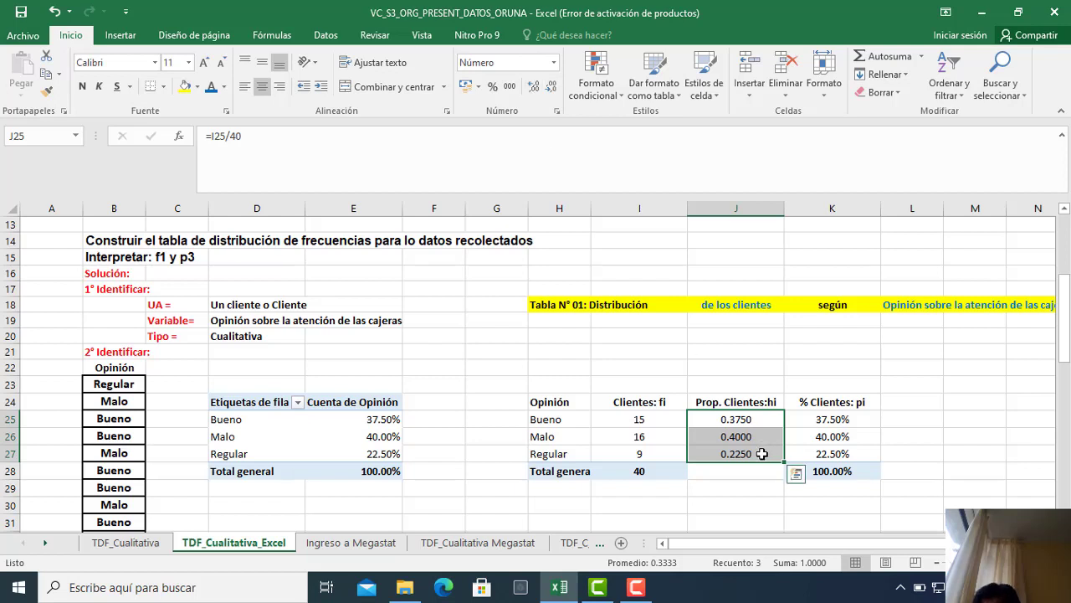
{"action": "left_click", "coordinate": [721, 473]}
{"action": "left_click", "coordinate": [879, 56]}
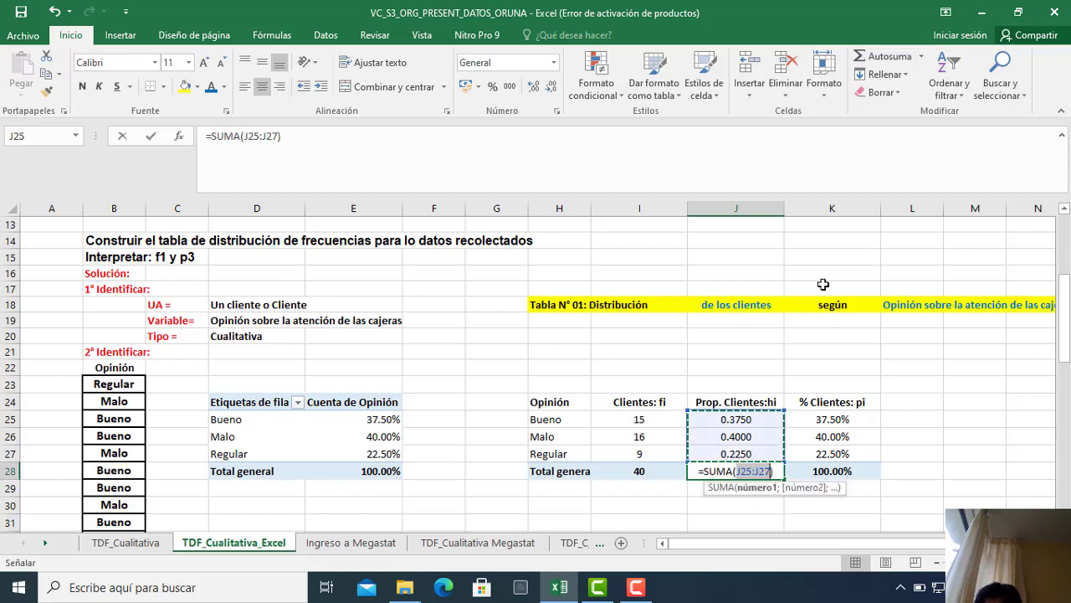
{"action": "key", "text": "Return"}
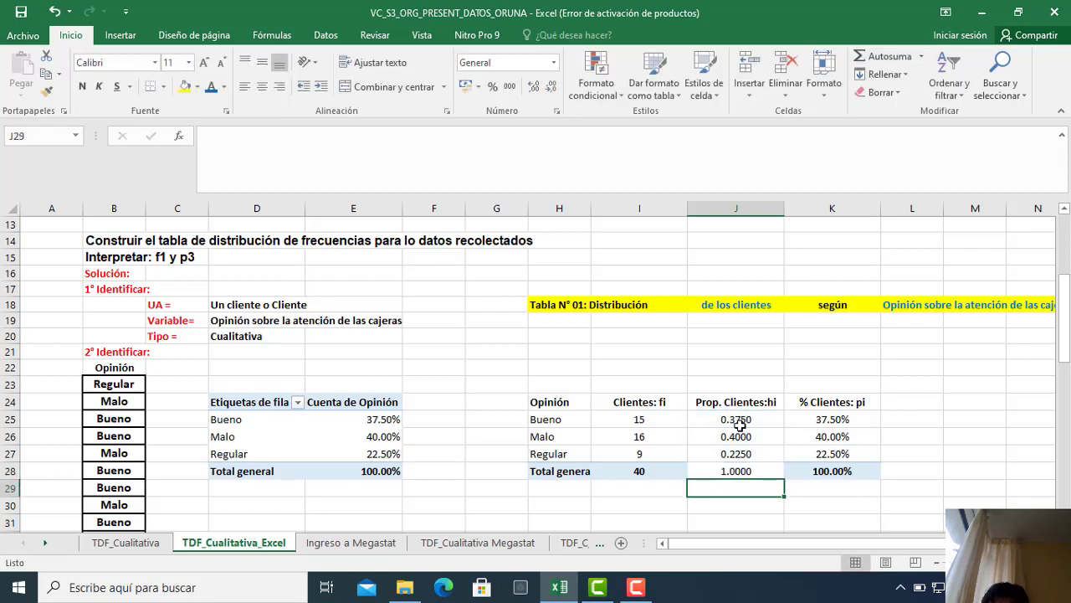
Center the Opinión header in H24 and apply all borders to the frequency table H24:K28.
{"action": "left_click", "coordinate": [559, 402]}
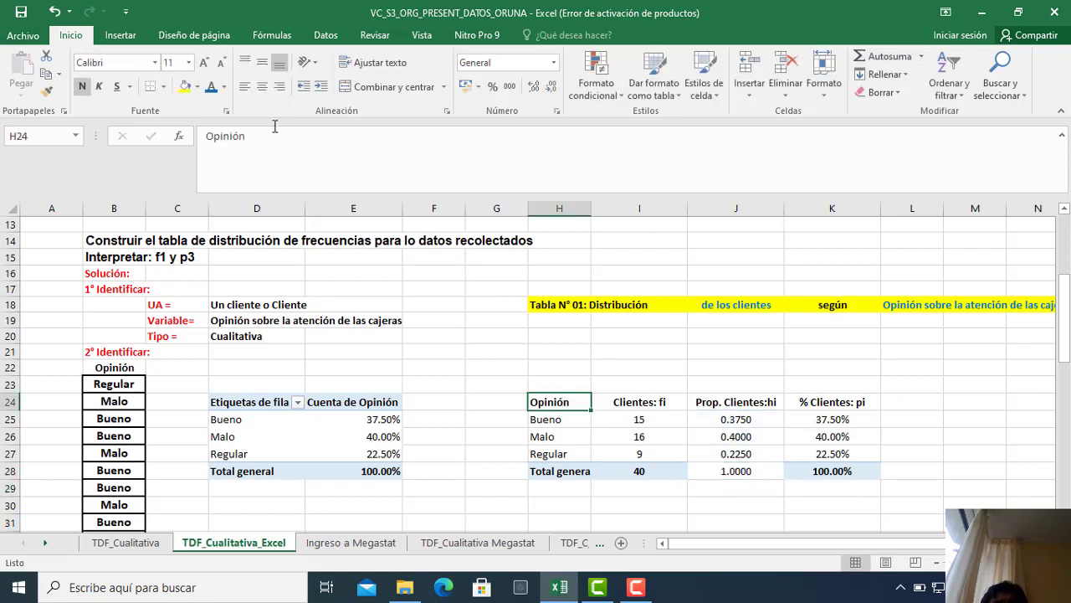
{"action": "left_click", "coordinate": [262, 87]}
{"action": "left_click_drag", "start_coordinate": [546, 402], "coordinate": [825, 471]}
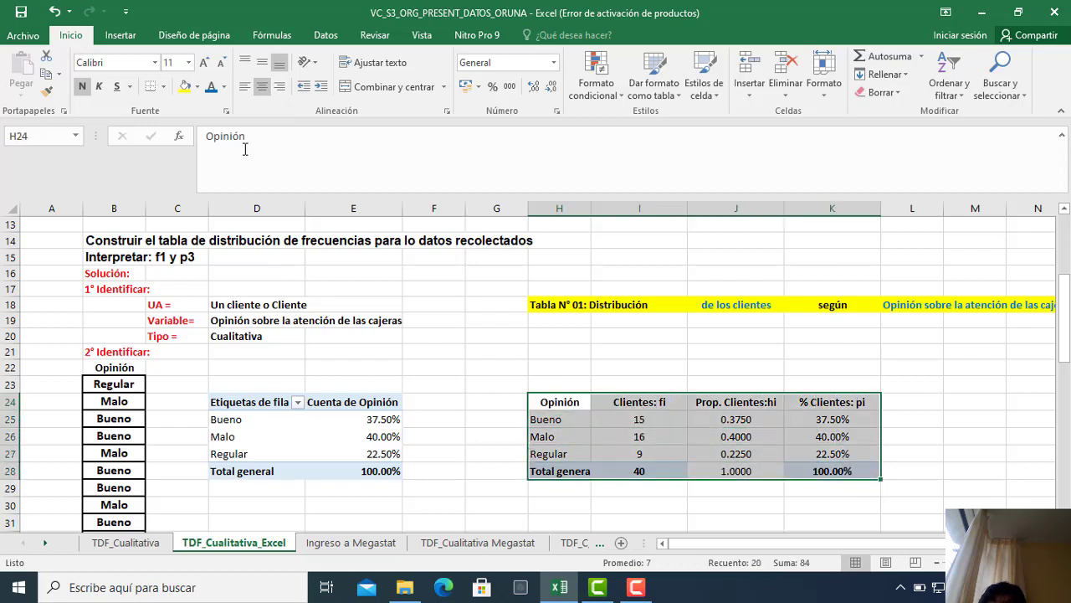
{"action": "left_click", "coordinate": [164, 87]}
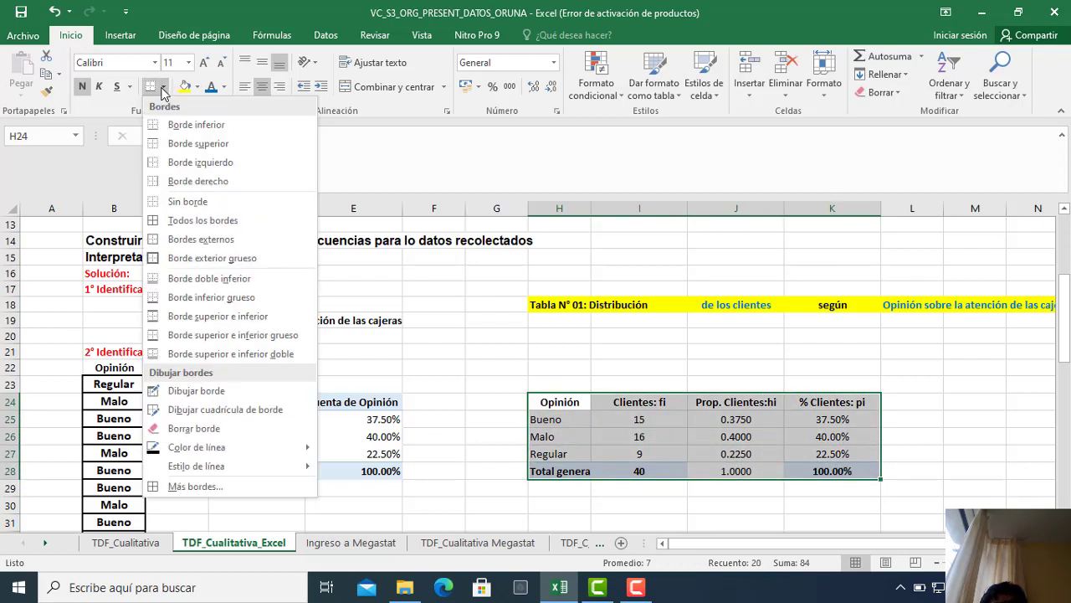
{"action": "left_click", "coordinate": [170, 220]}
Shade the header row H24:K24 and total row H28:K28 light blue-gray, and widen column H to fit "Total general".
{"action": "left_click_drag", "start_coordinate": [560, 402], "coordinate": [797, 404]}
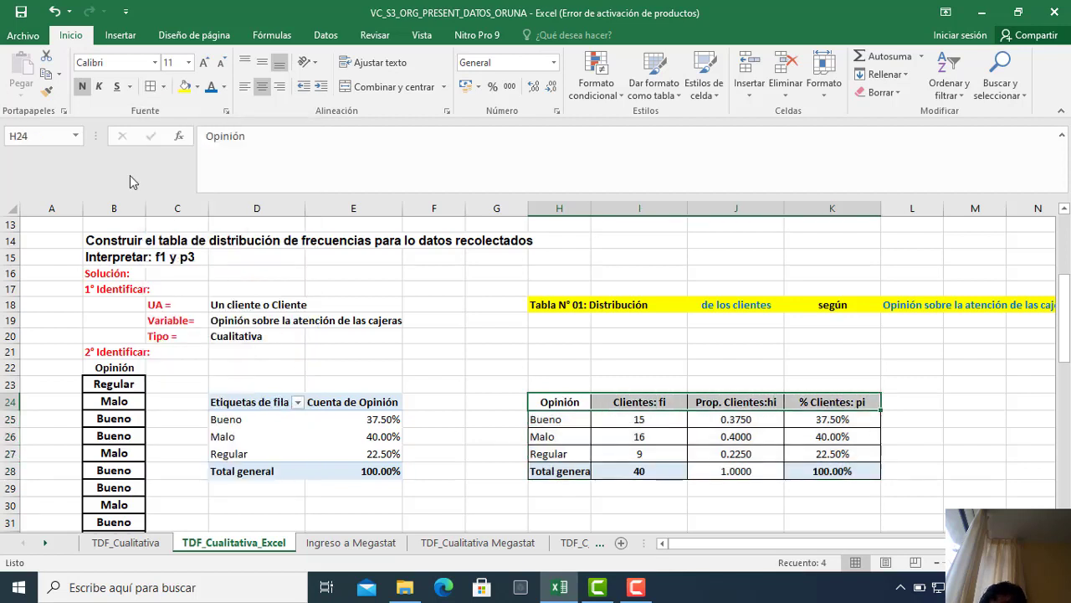
{"action": "left_click", "coordinate": [197, 86]}
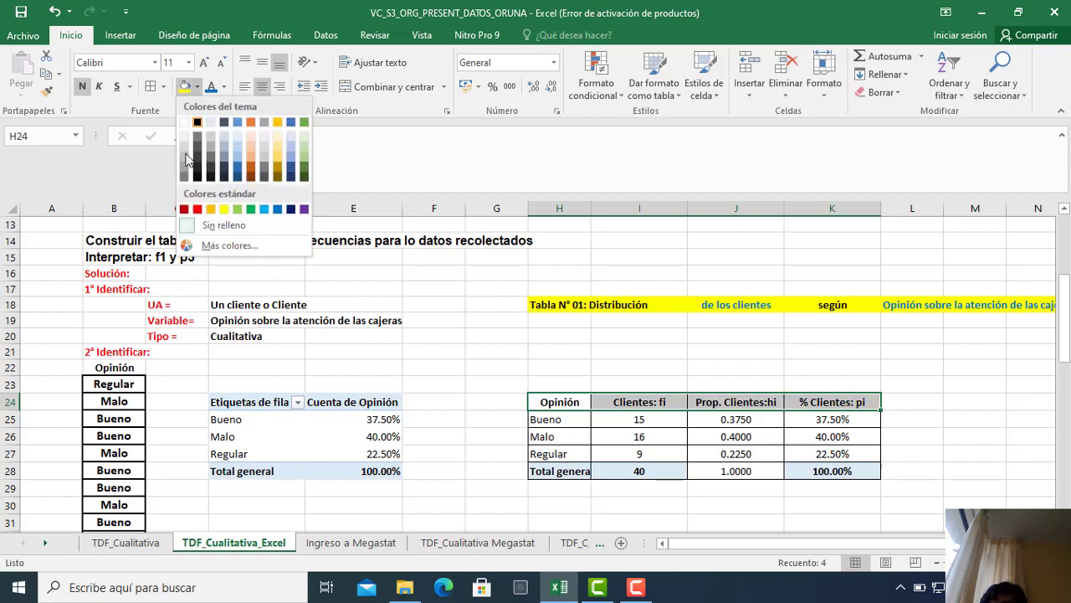
{"action": "left_click", "coordinate": [224, 140]}
{"action": "left_click_drag", "start_coordinate": [545, 468], "coordinate": [830, 473]}
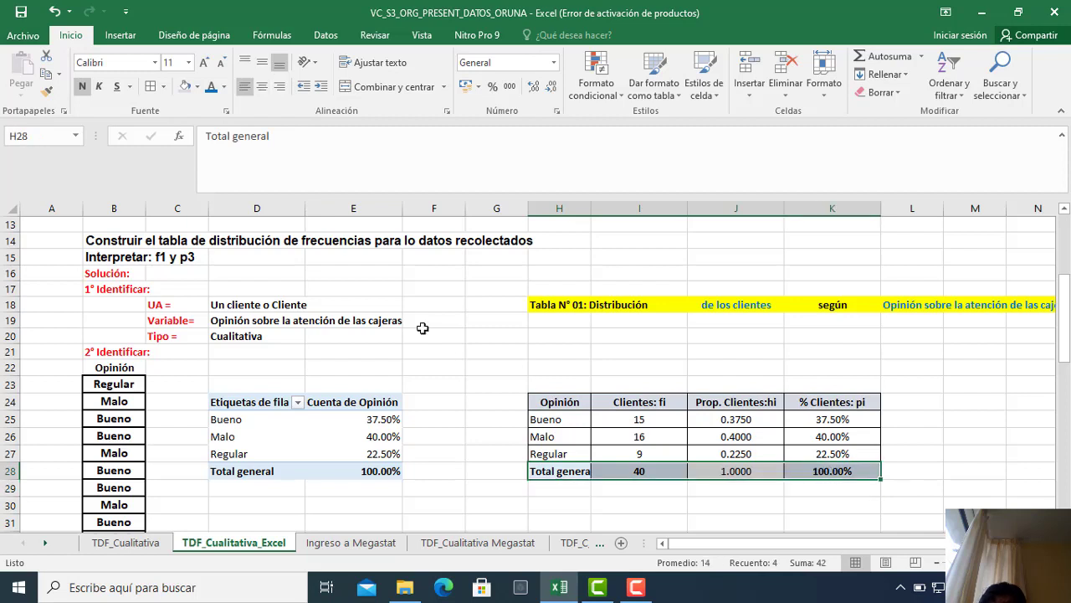
{"action": "left_click", "coordinate": [184, 86]}
{"action": "left_click", "coordinate": [574, 506]}
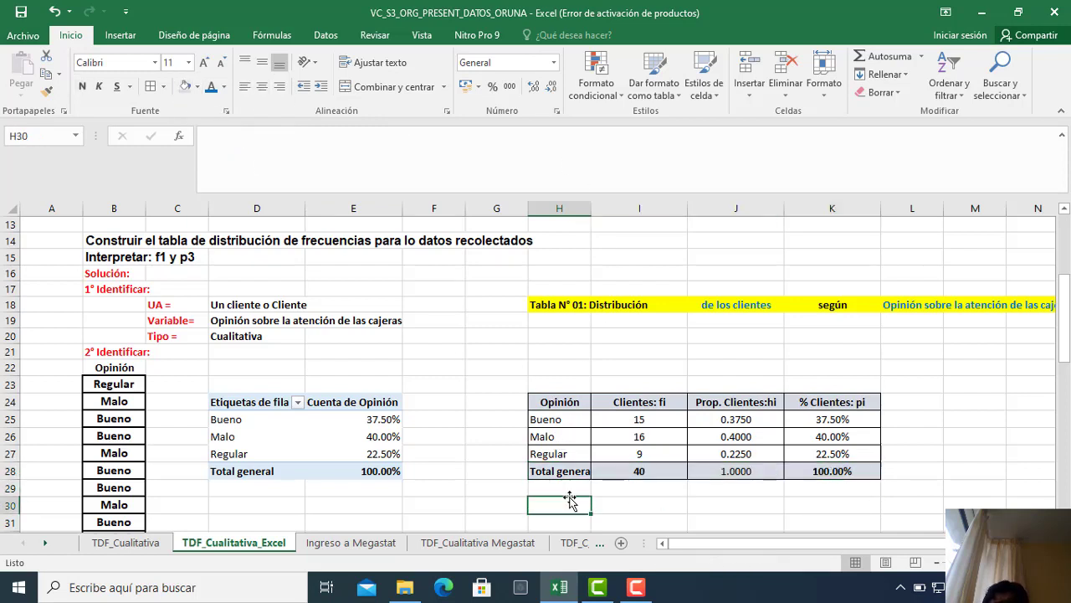
{"action": "left_click_drag", "start_coordinate": [591, 202], "coordinate": [600, 206]}
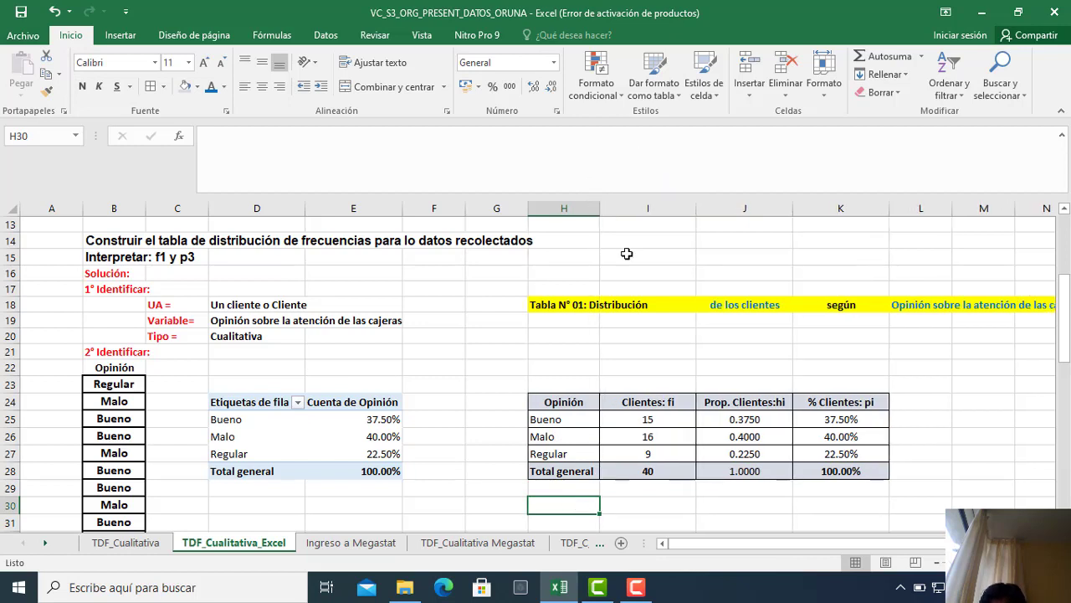
Enter the title "Tabla N° 01: Distribución de los estudiantes según opinión sobre la atención de las cajeras" in cell H22.
{"action": "left_click", "coordinate": [555, 406]}
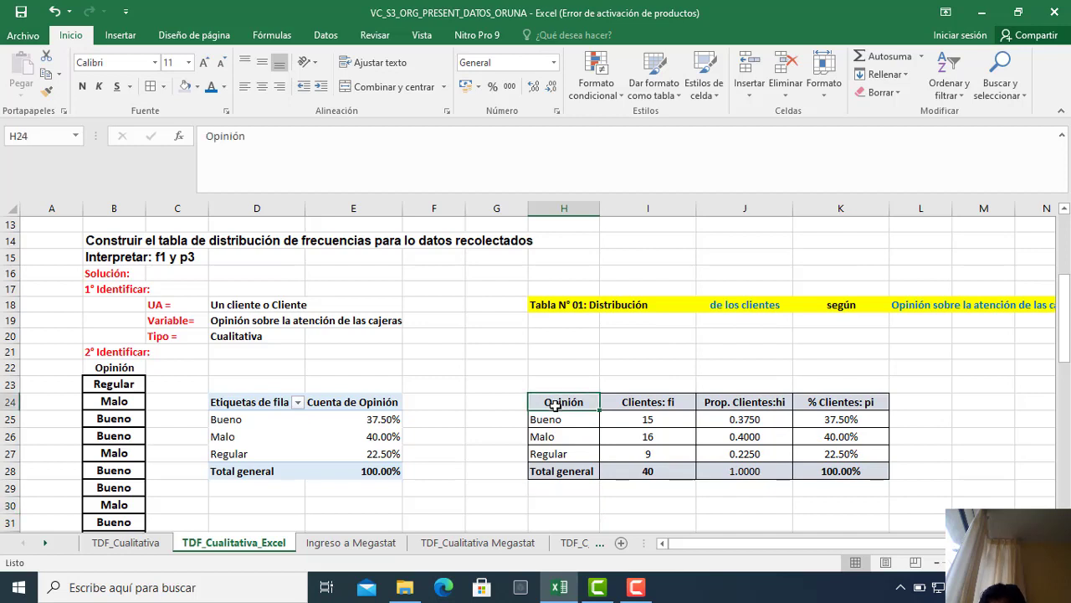
{"action": "left_click_drag", "start_coordinate": [555, 406], "coordinate": [557, 422]}
{"action": "left_click", "coordinate": [546, 368]}
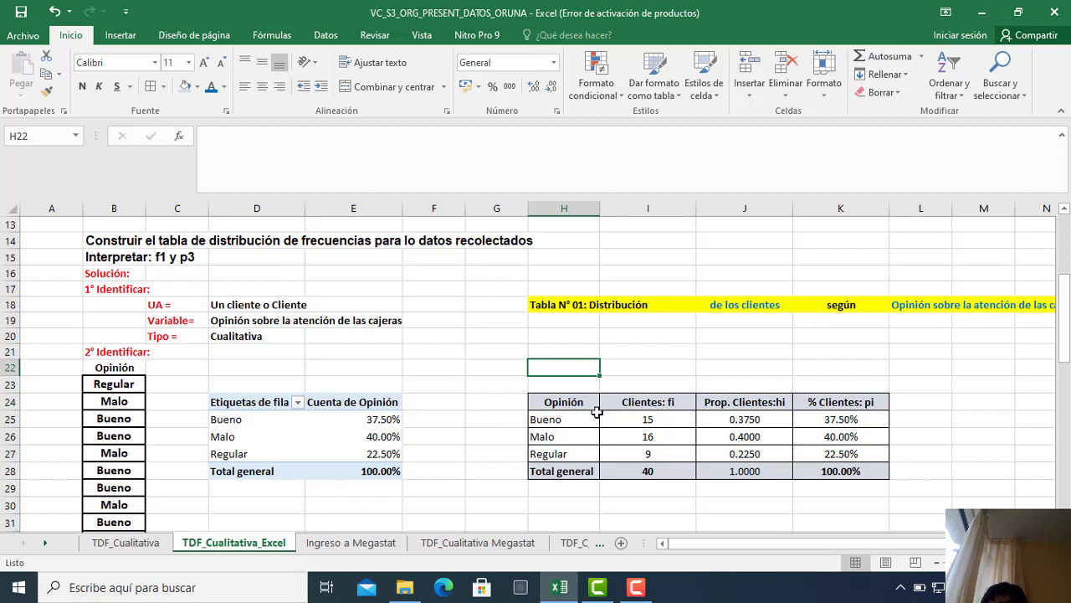
{"action": "type", "text": "Tb"}
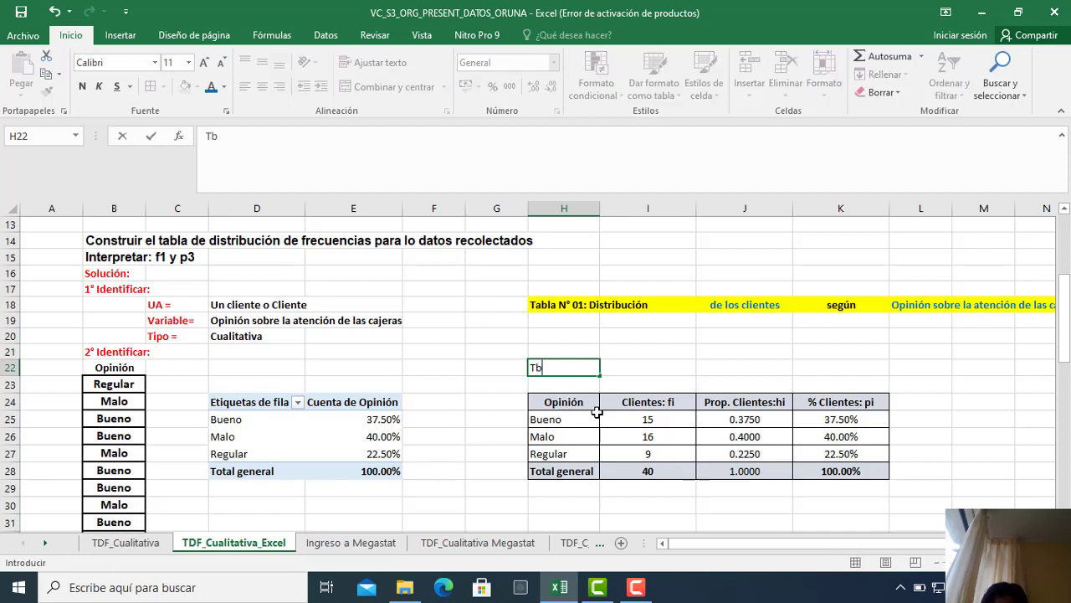
{"action": "type", "text": "lb"}
{"action": "key", "text": "BackSpace"}
{"action": "key", "text": "BackSpace"}
{"action": "type", "text": "bla N° 01:"}
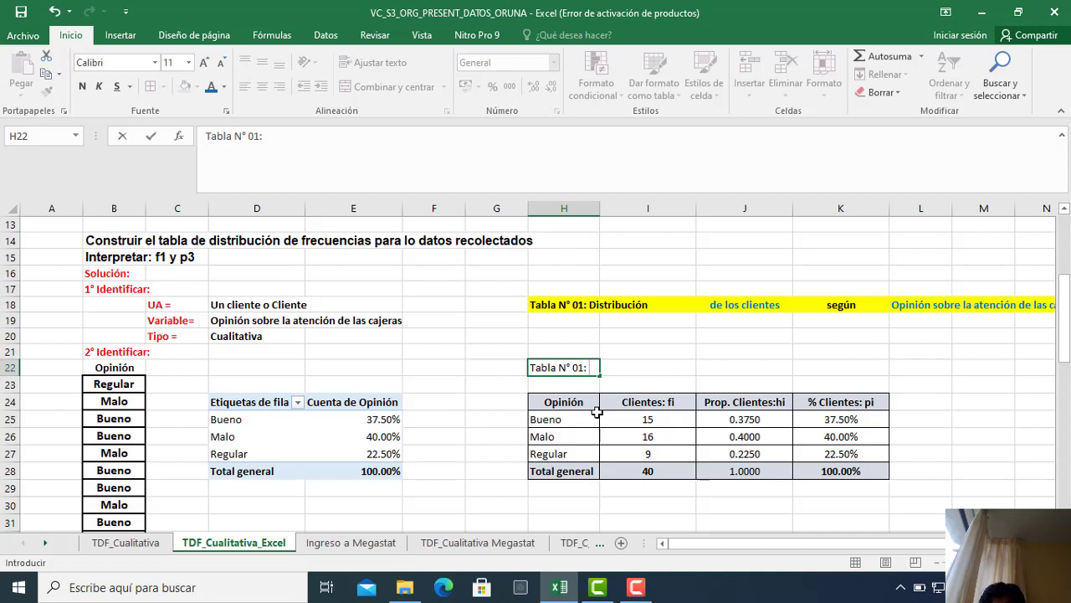
{"action": "type", "text": "Distribuci"}
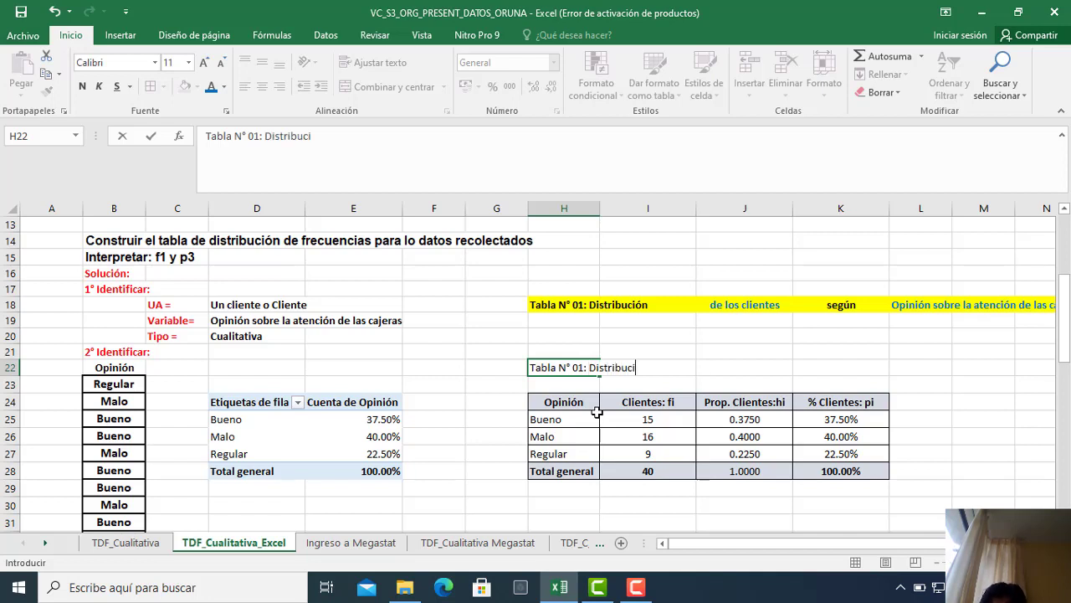
{"action": "type", "text": "ón de los estudiantes según "}
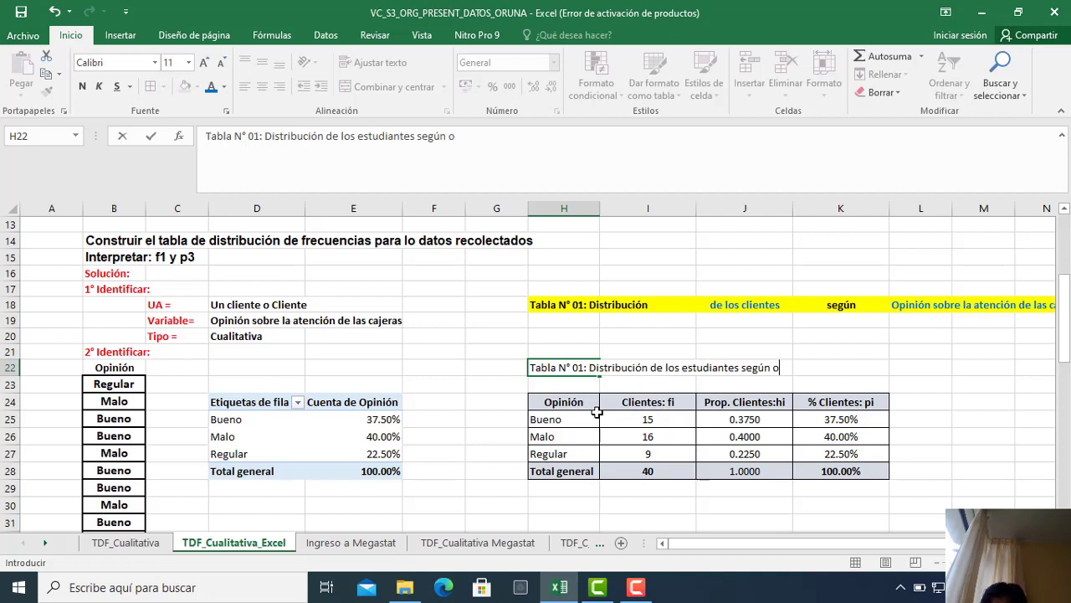
{"action": "type", "text": "opinión "}
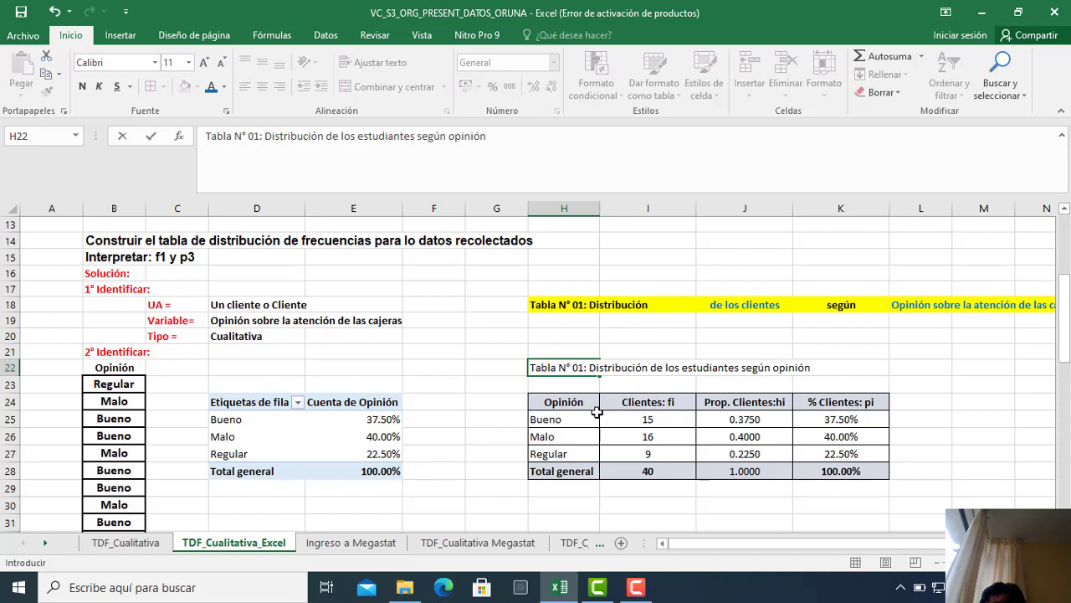
{"action": "type", "text": "sobre la atención"}
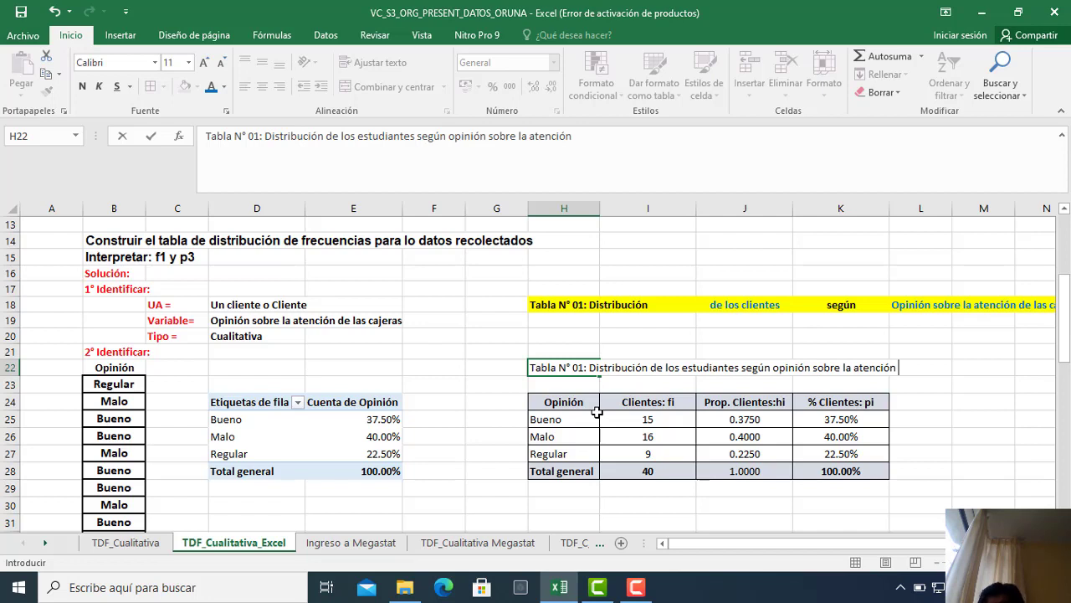
{"action": "type", "text": " de las"}
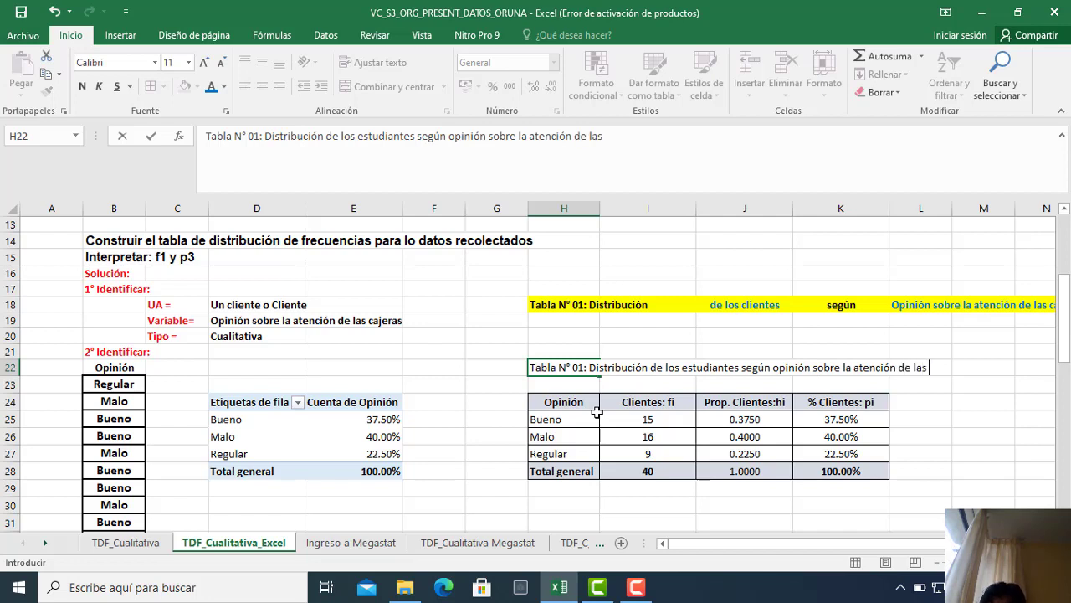
{"action": "type", "text": " cajera"}
{"action": "key", "text": "Return"}
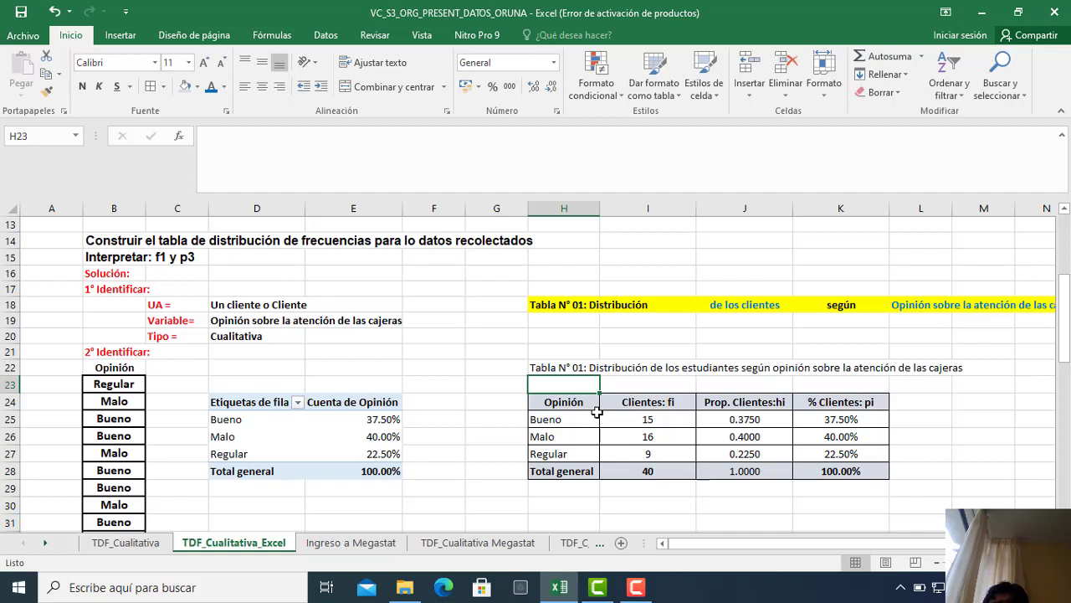
Make the frequency table's title in H22 bold.
{"action": "left_click", "coordinate": [561, 363]}
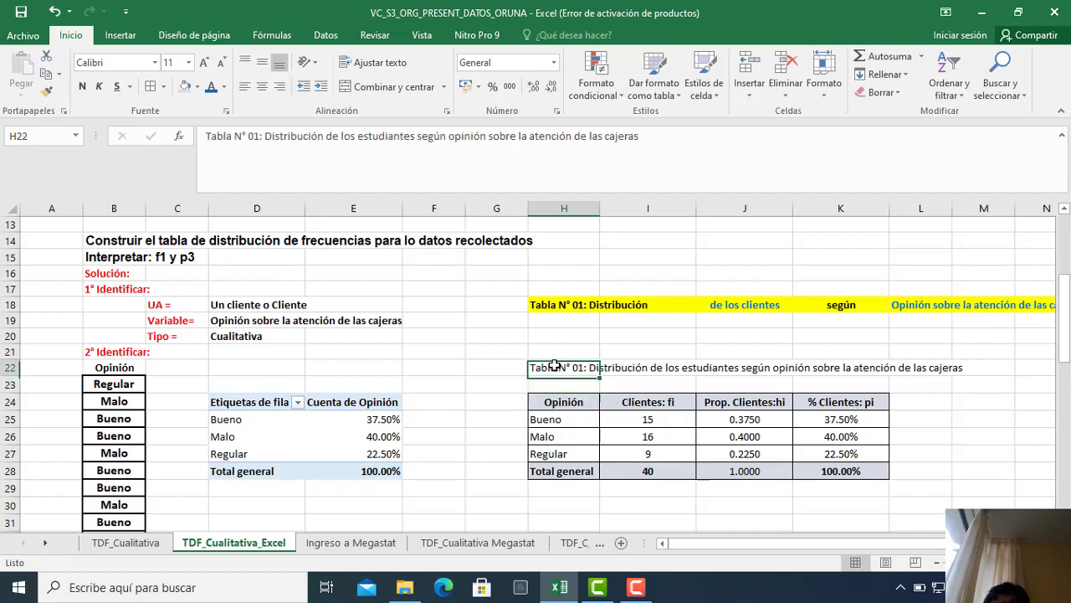
{"action": "left_click", "coordinate": [82, 86]}
{"action": "left_click_drag", "start_coordinate": [565, 401], "coordinate": [835, 471]}
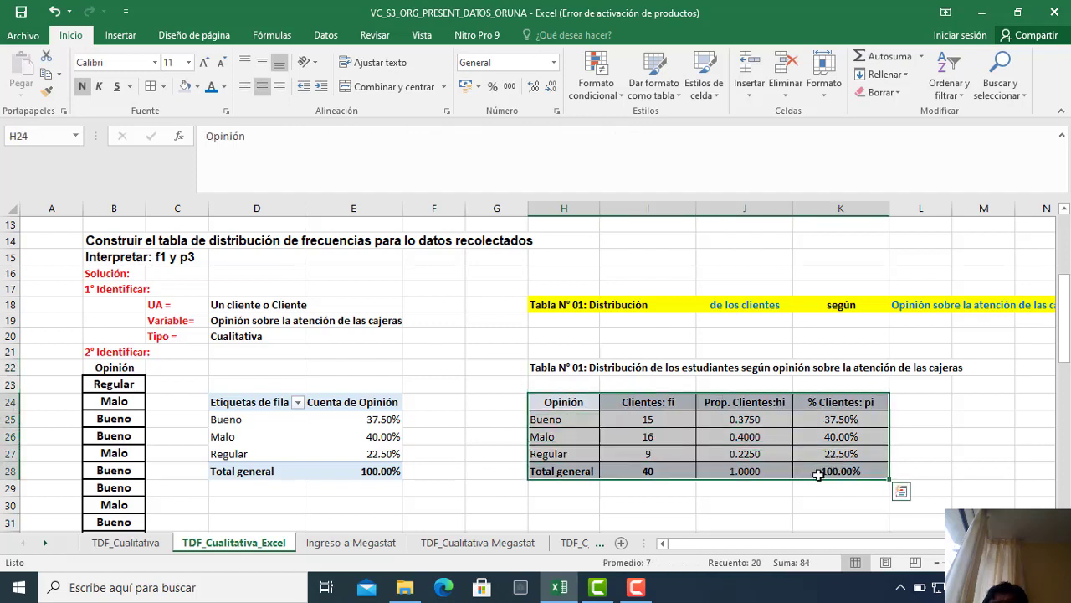
{"action": "left_click", "coordinate": [975, 423]}
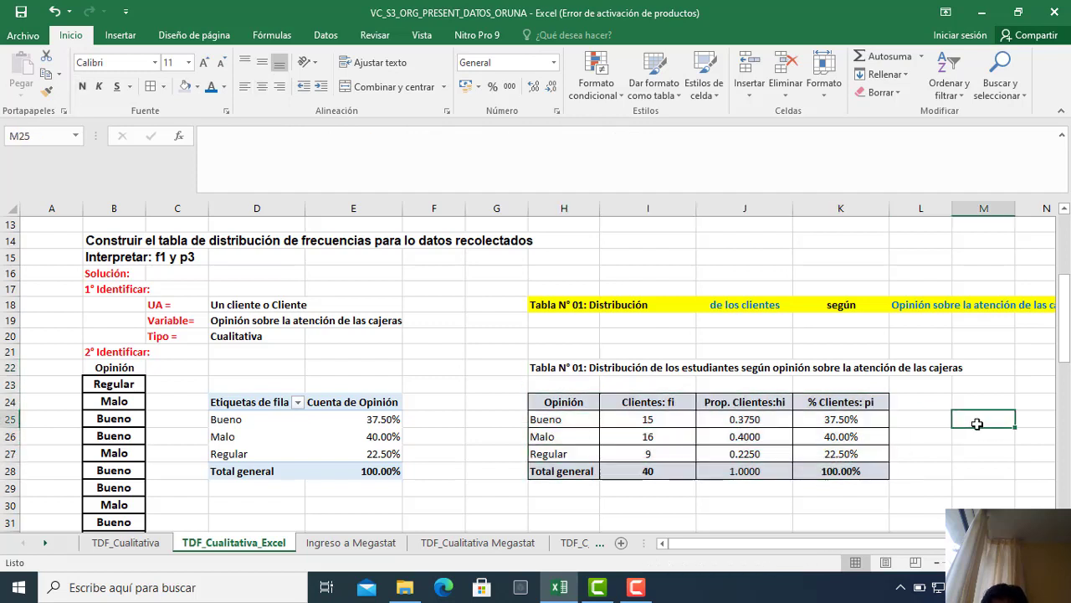
Merge and center the title across H22:K22 and make row 22 tall enough for two lines of text.
{"action": "left_click_drag", "start_coordinate": [559, 365], "coordinate": [843, 363]}
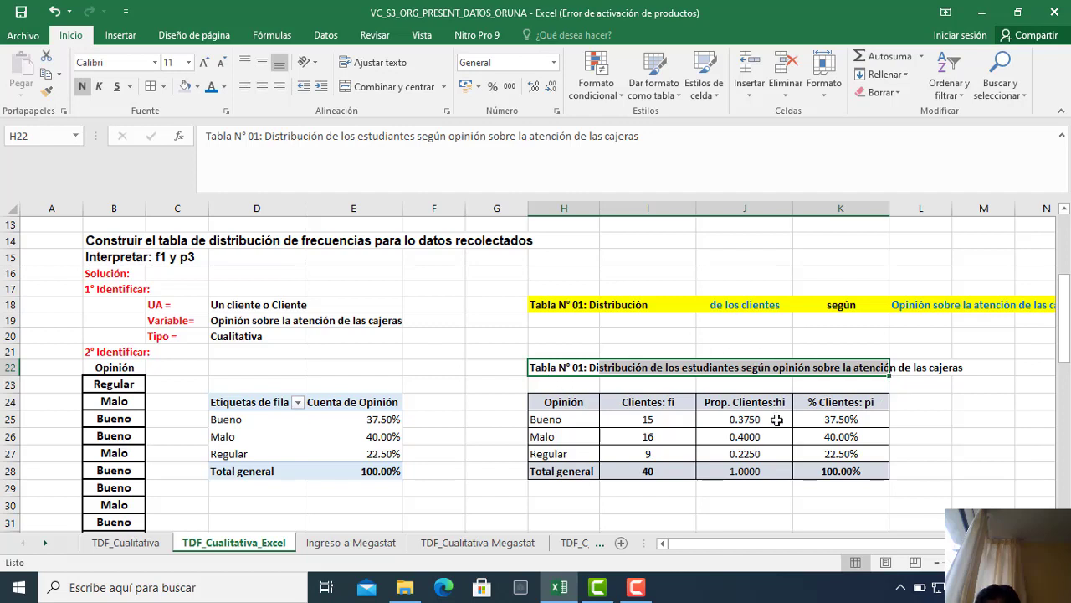
{"action": "left_click", "coordinate": [372, 88]}
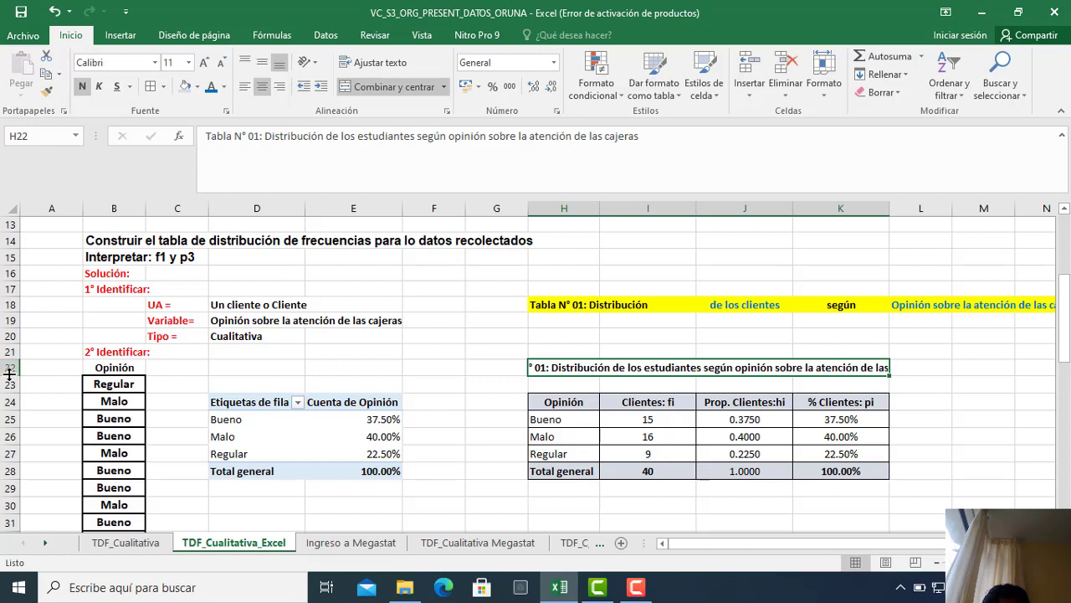
{"action": "left_click_drag", "start_coordinate": [8, 374], "coordinate": [6, 383]}
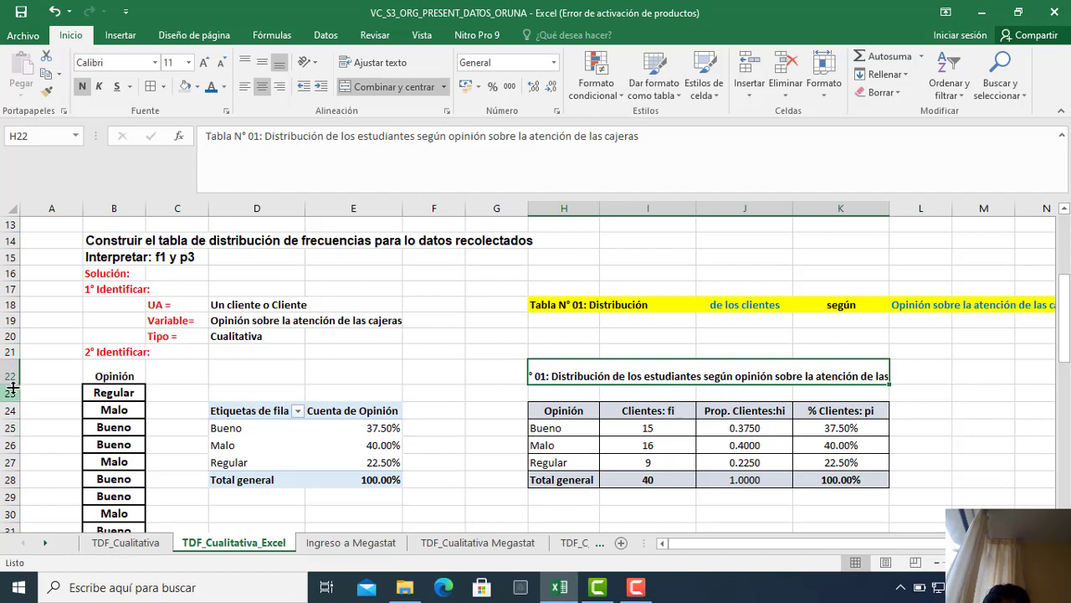
{"action": "left_click_drag", "start_coordinate": [12, 388], "coordinate": [13, 394]}
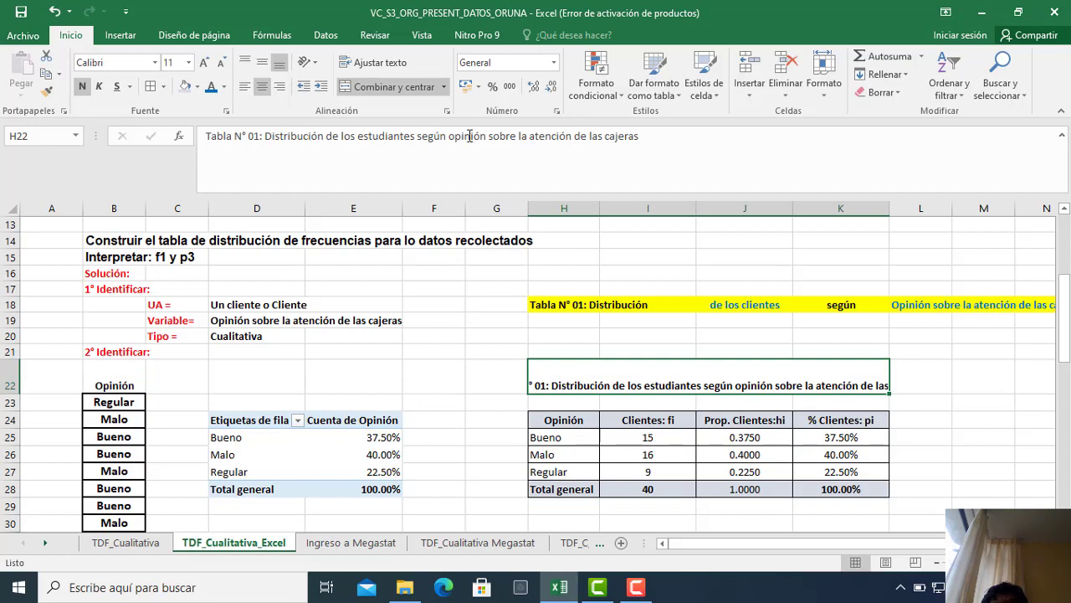
Wrap the title text in the merged cell H22 and align it vertically to the middle.
{"action": "left_click", "coordinate": [356, 63]}
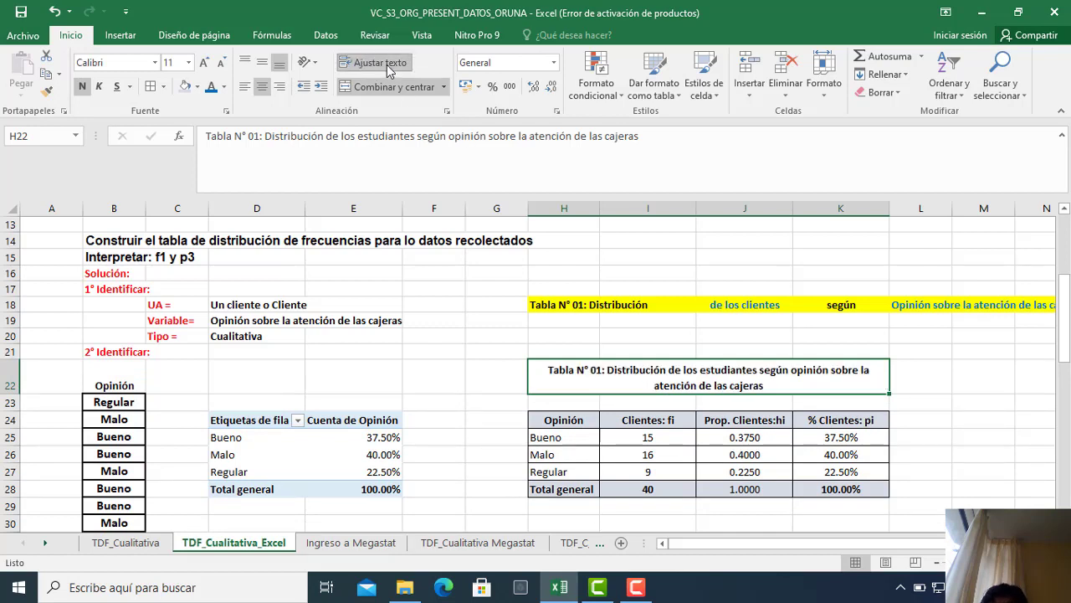
{"action": "left_click", "coordinate": [262, 62]}
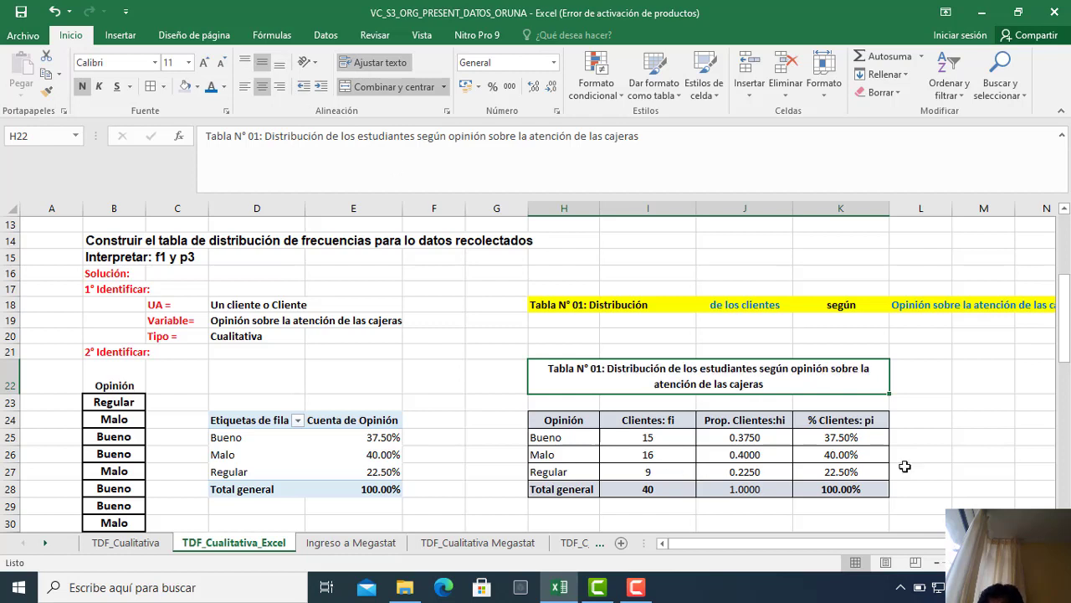
{"action": "left_click", "coordinate": [969, 436]}
{"action": "left_click", "coordinate": [262, 87]}
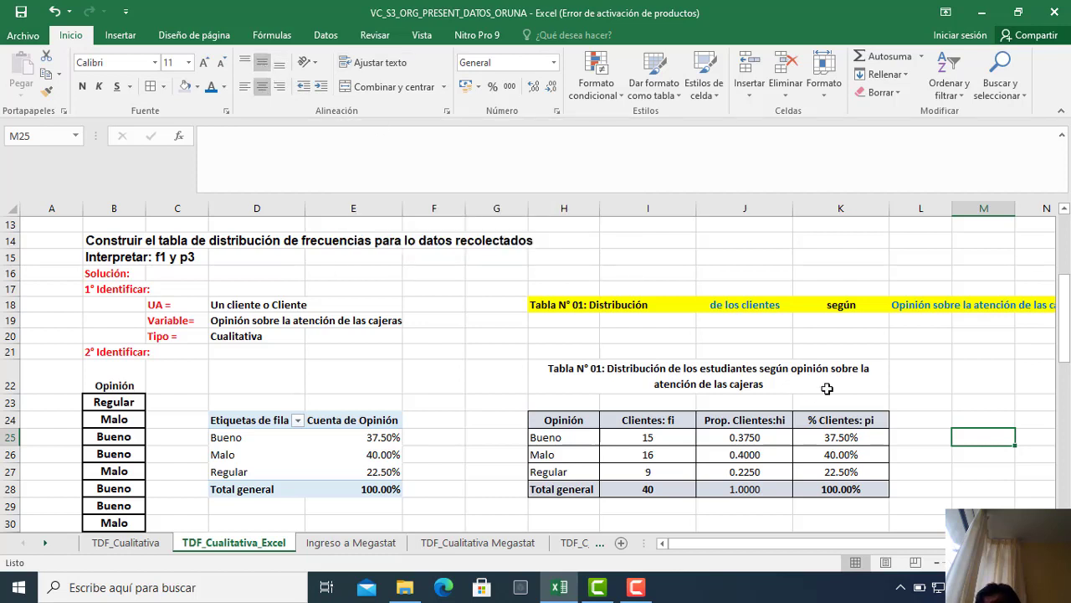
{"action": "left_click", "coordinate": [697, 370]}
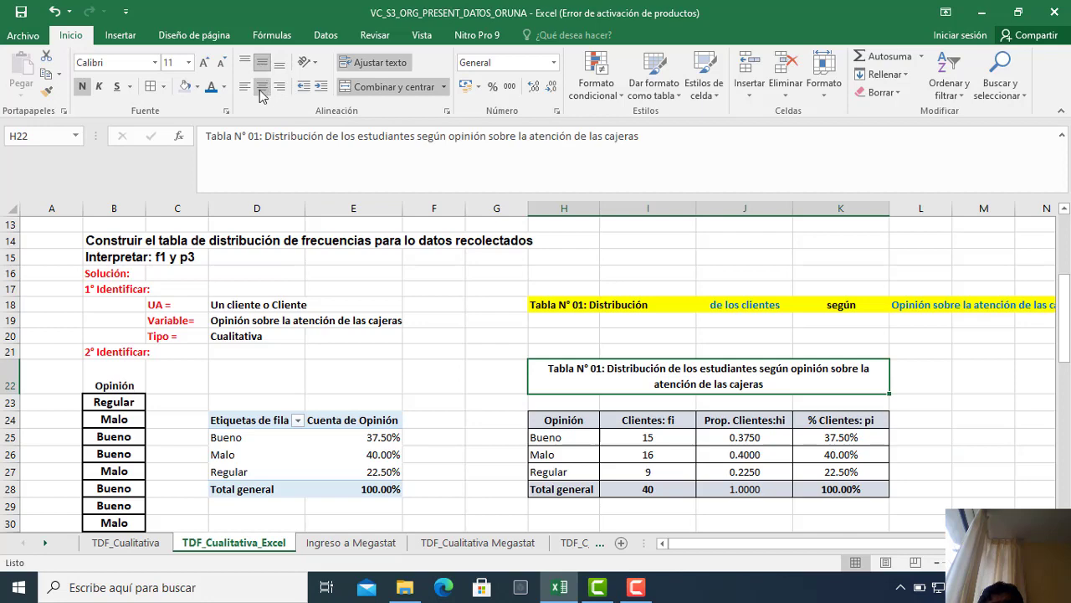
{"action": "left_click", "coordinate": [957, 437]}
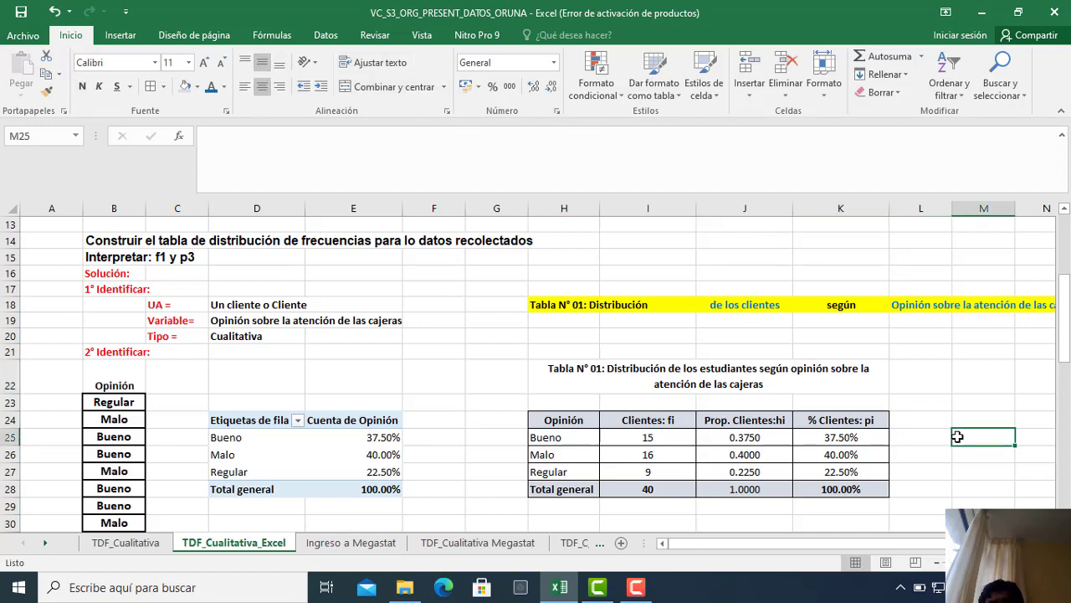
Start a source note below the frequency table by entering "Fuente:" in cell H29.
{"action": "scroll", "coordinate": [957, 436], "scroll_direction": "down", "scroll_amount": 1}
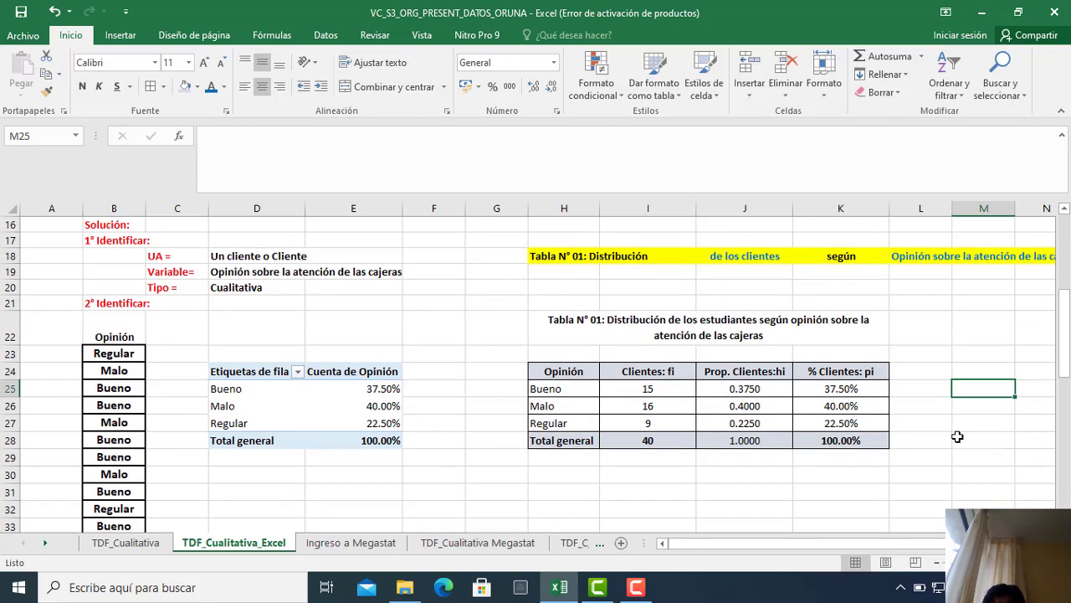
{"action": "left_click", "coordinate": [556, 458]}
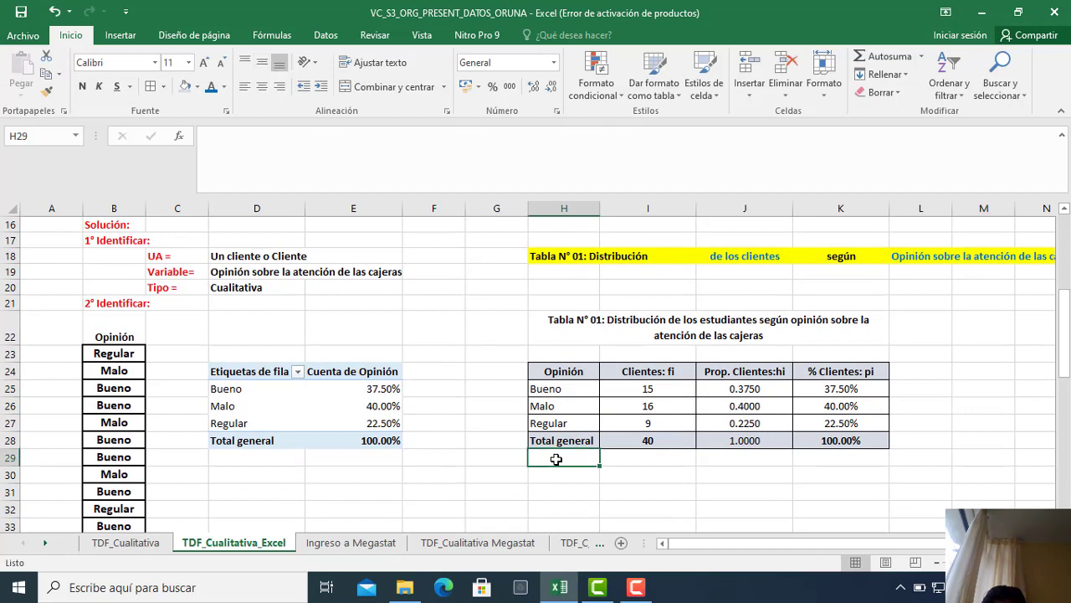
{"action": "type", "text": "Fuente:"}
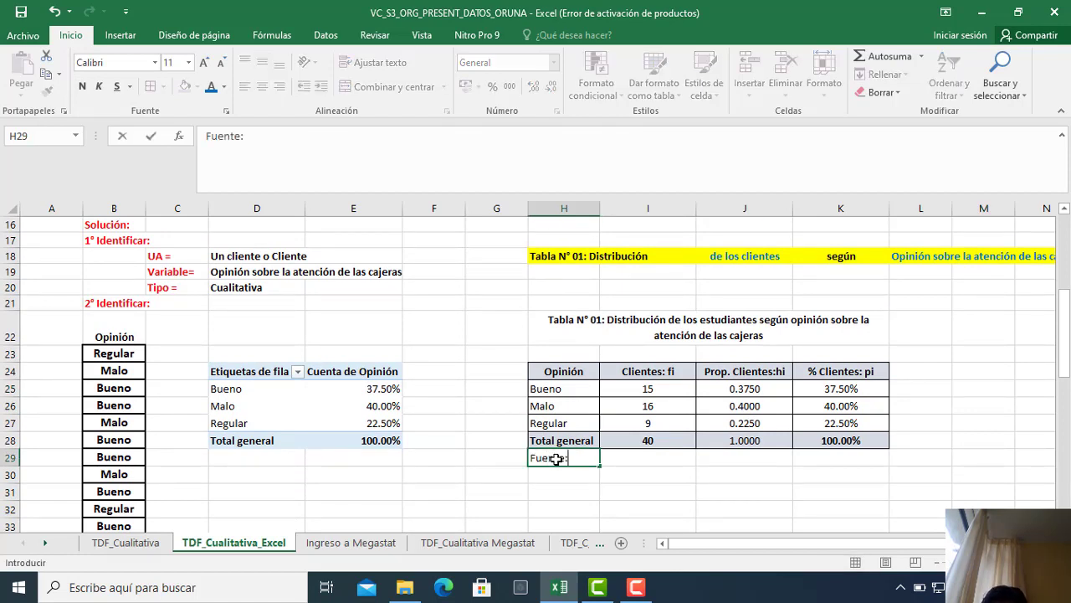
{"action": "left_click", "coordinate": [624, 504]}
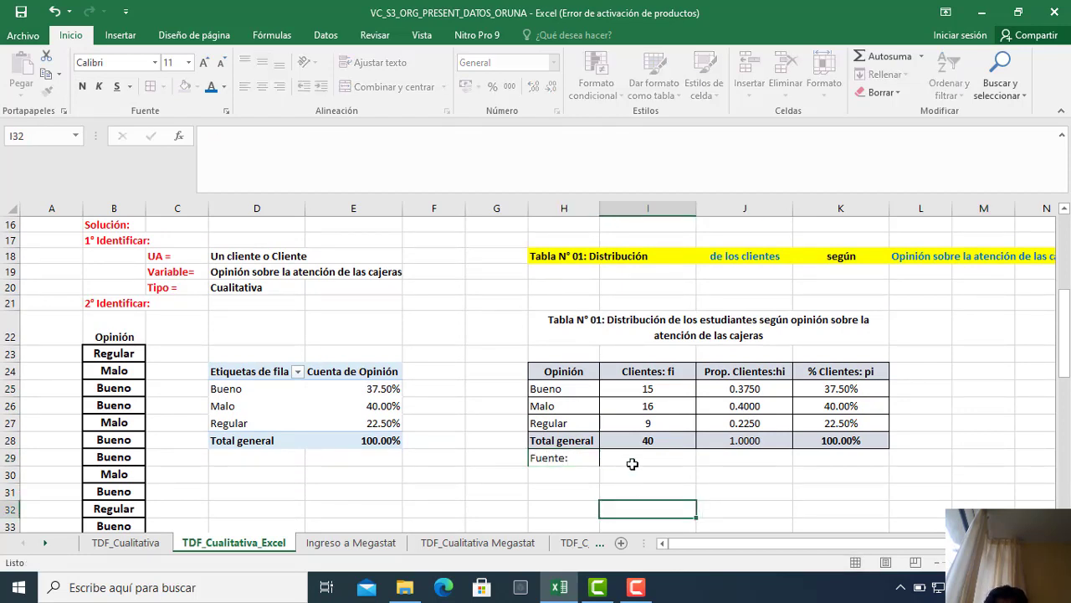
{"action": "left_click", "coordinate": [588, 329]}
{"action": "left_click_drag", "start_coordinate": [587, 329], "coordinate": [807, 431]}
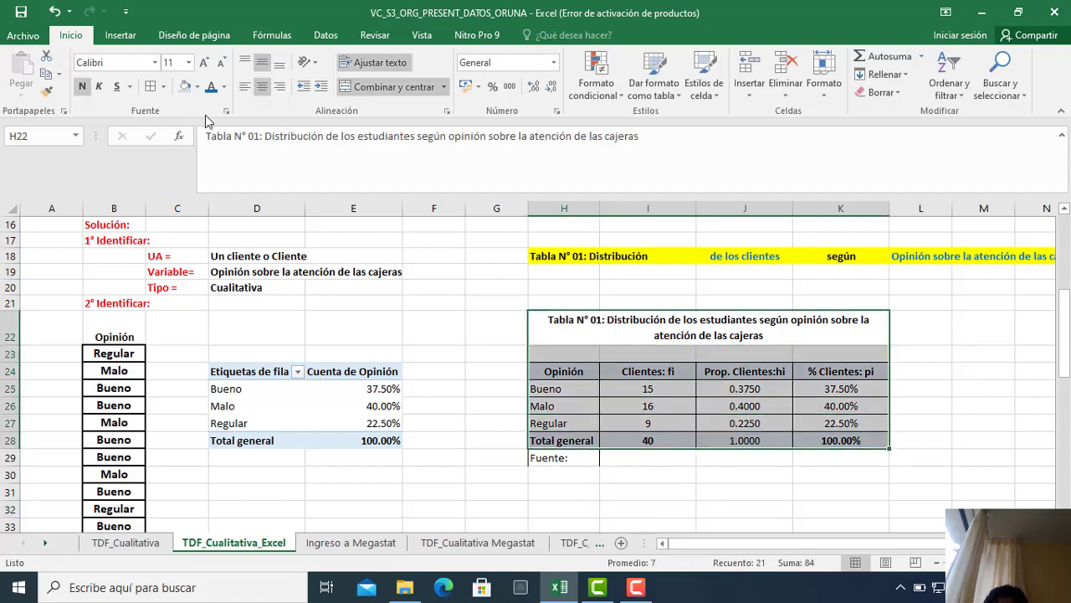
Complete the source note in H29 so it reads Fuente: Banco "Caja Fuerte".
{"action": "left_click", "coordinate": [581, 460]}
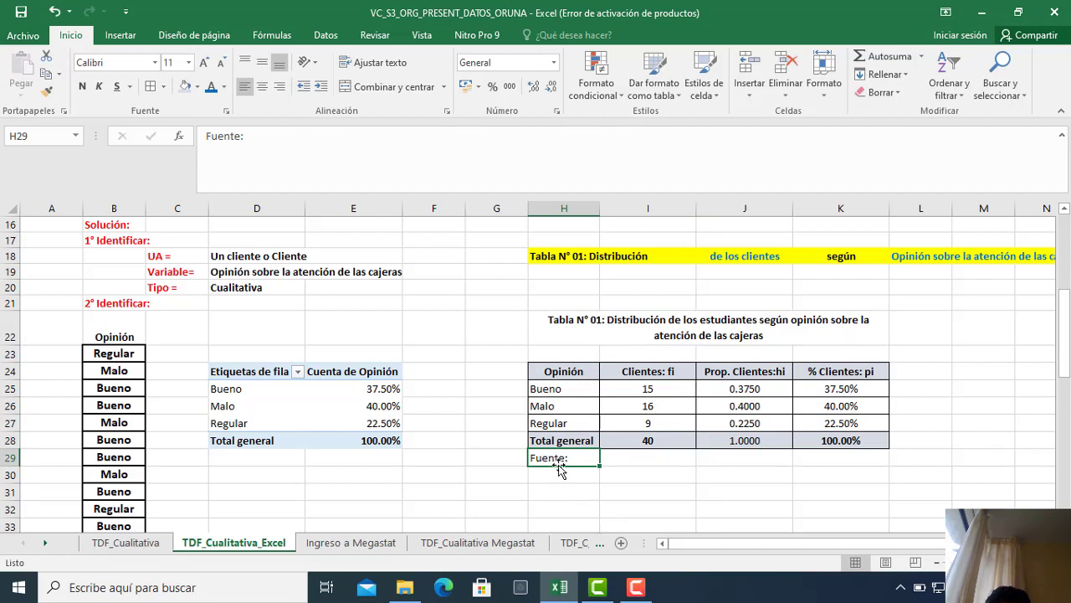
{"action": "scroll", "coordinate": [390, 350], "scroll_direction": "up", "scroll_amount": 4}
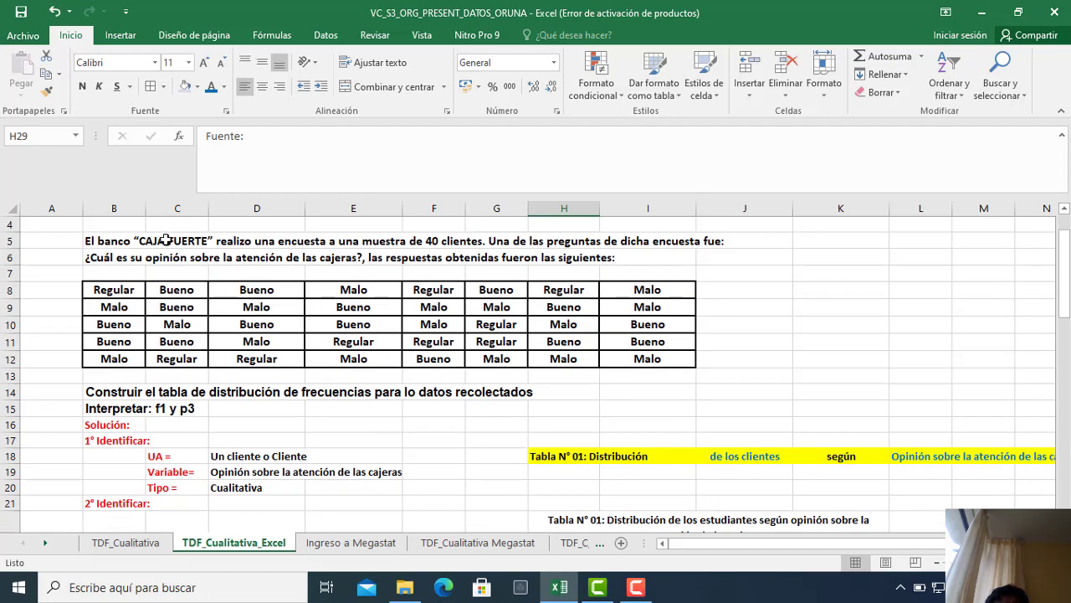
{"action": "scroll", "coordinate": [515, 407], "scroll_direction": "down", "scroll_amount": 5}
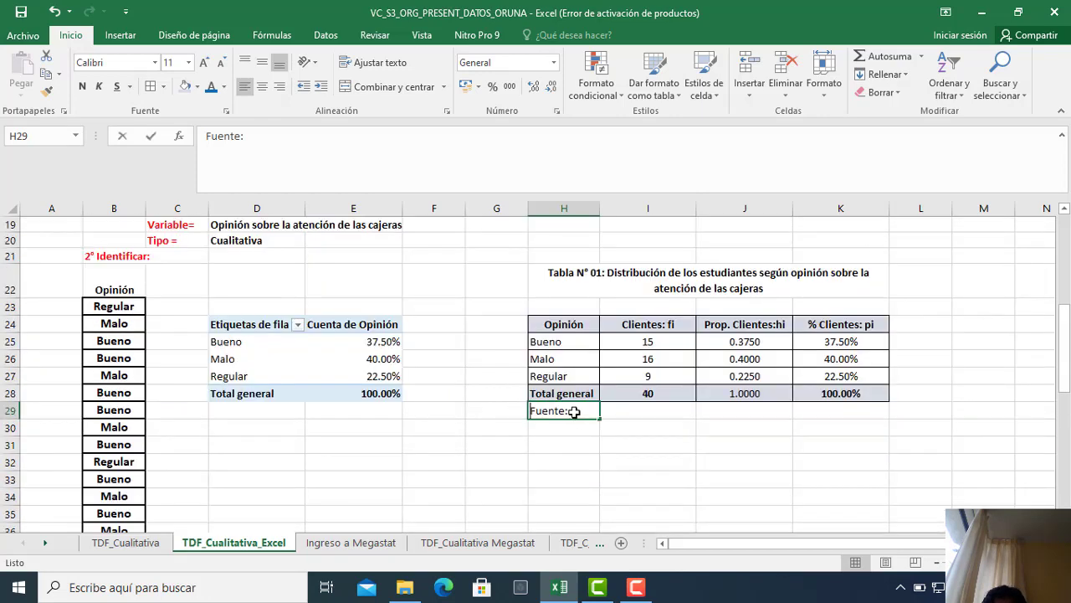
{"action": "double_click", "coordinate": [574, 411]}
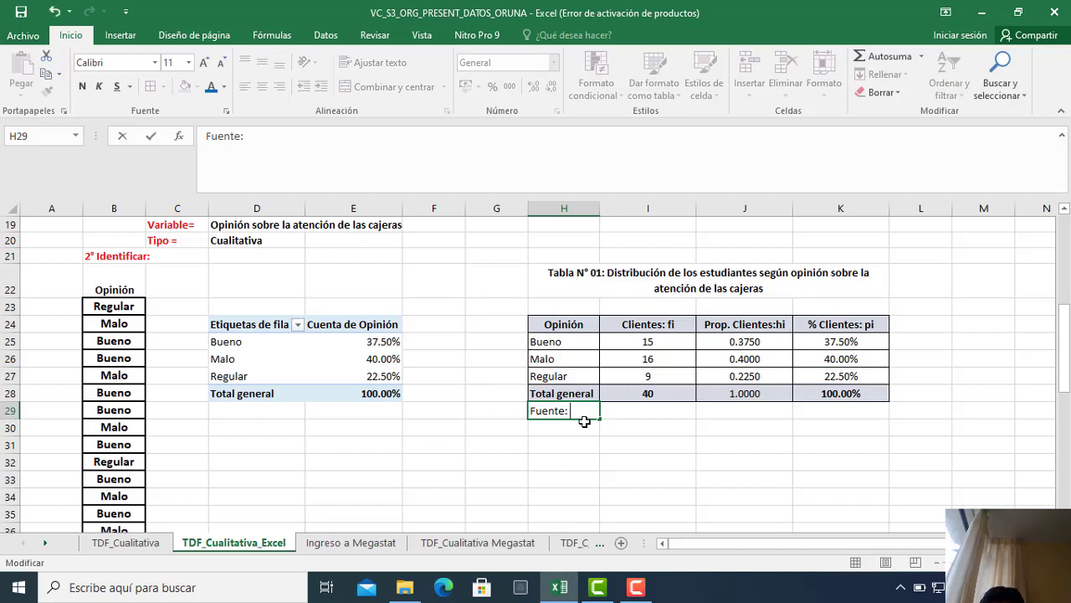
{"action": "type", "text": "Banco"}
{"action": "type", "text": " Caj"}
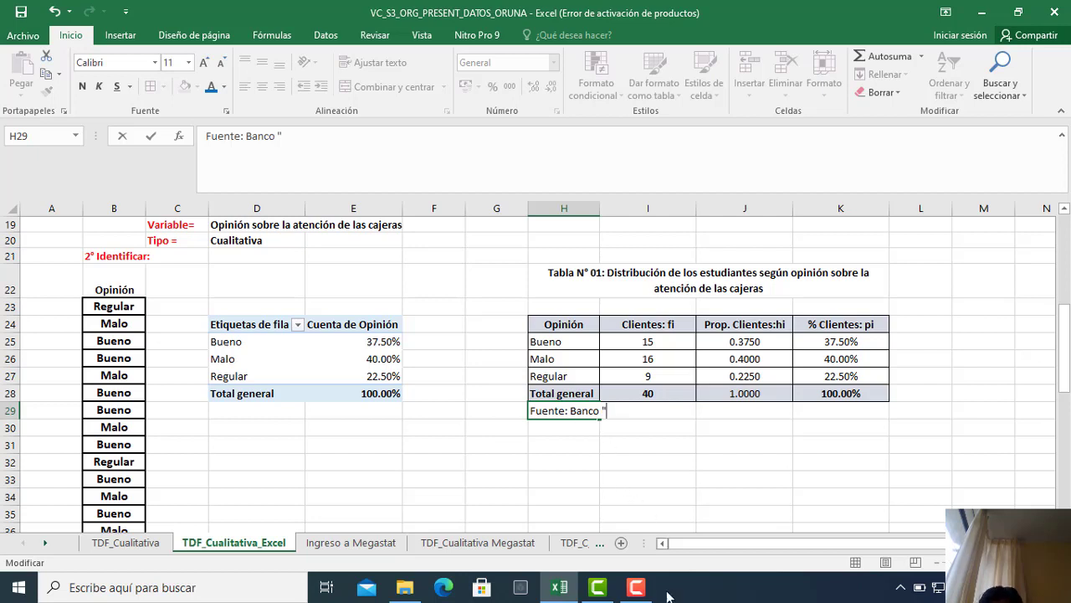
{"action": "mouse_move", "coordinate": [644, 590]}
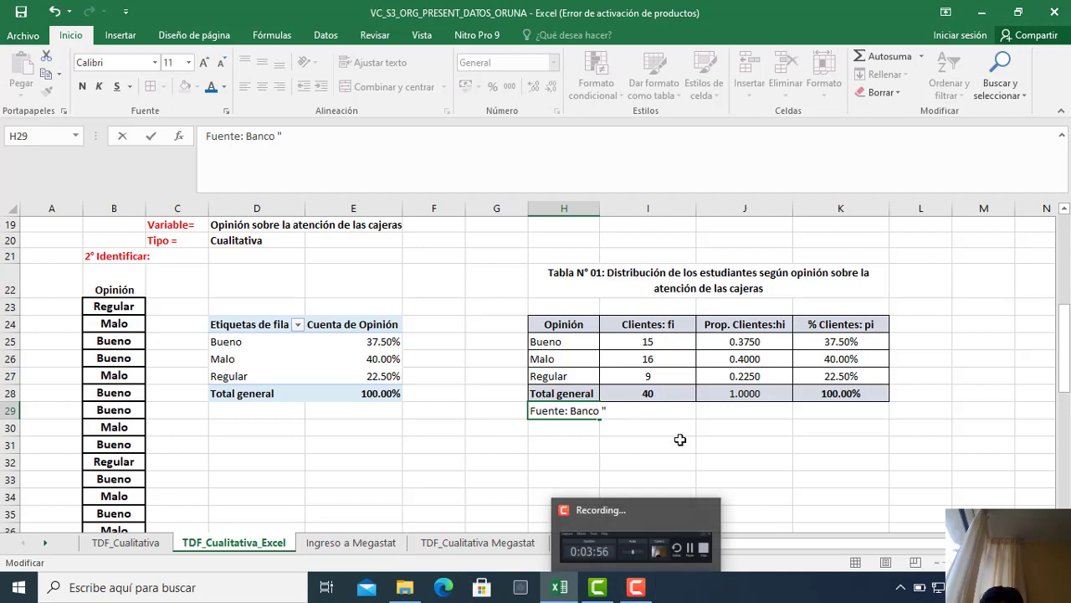
{"action": "type", "text": "aja Fuerte"}
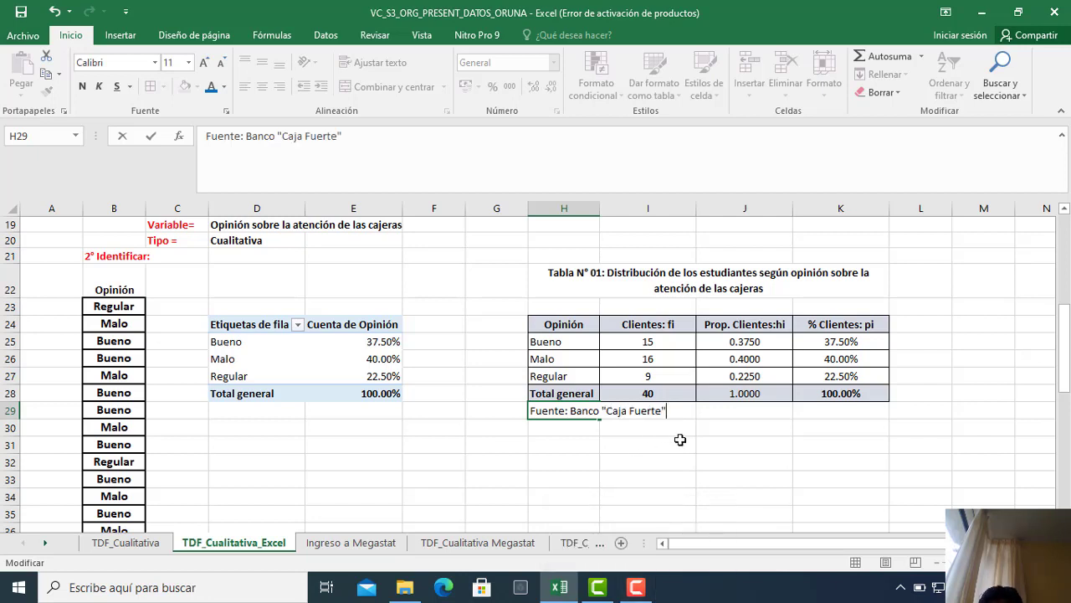
{"action": "left_click", "coordinate": [567, 465]}
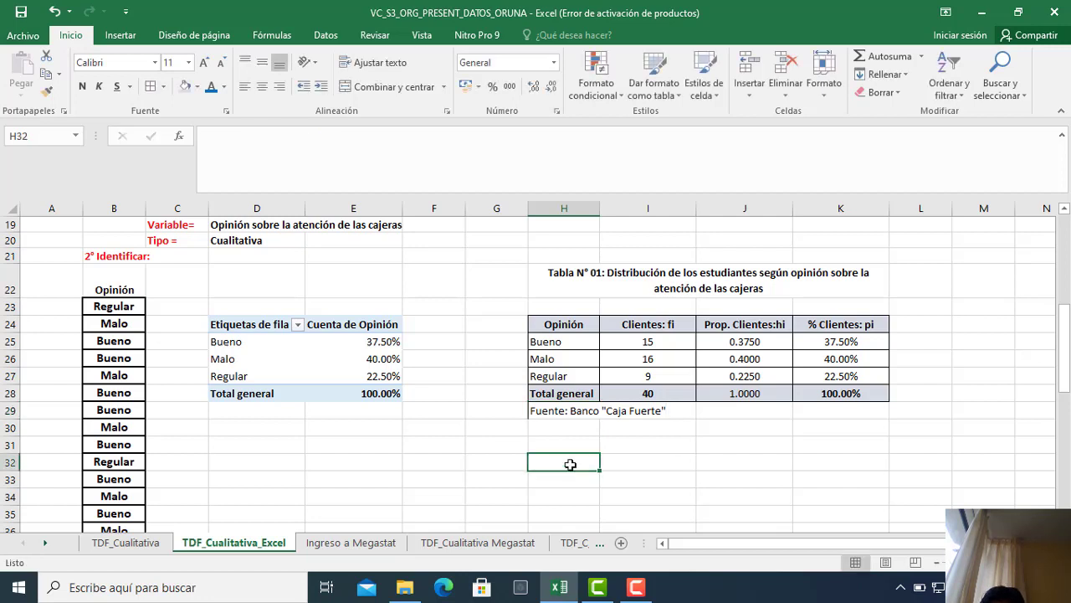
Try to change the border of the source note cell H29.
{"action": "left_click", "coordinate": [546, 409]}
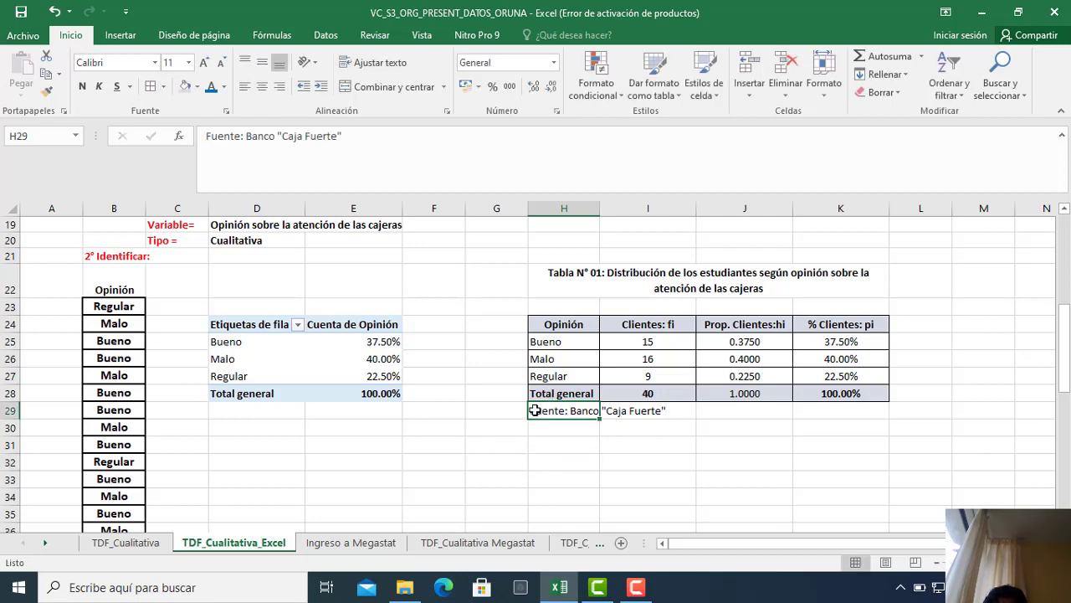
{"action": "left_click", "coordinate": [166, 87]}
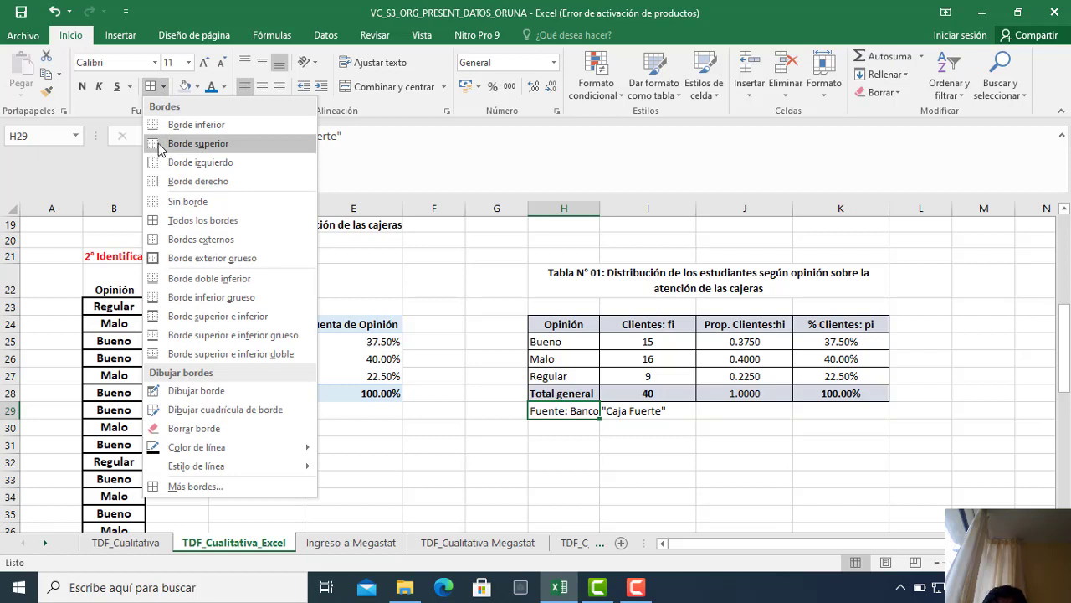
{"action": "left_click", "coordinate": [164, 153]}
{"action": "left_click", "coordinate": [582, 478]}
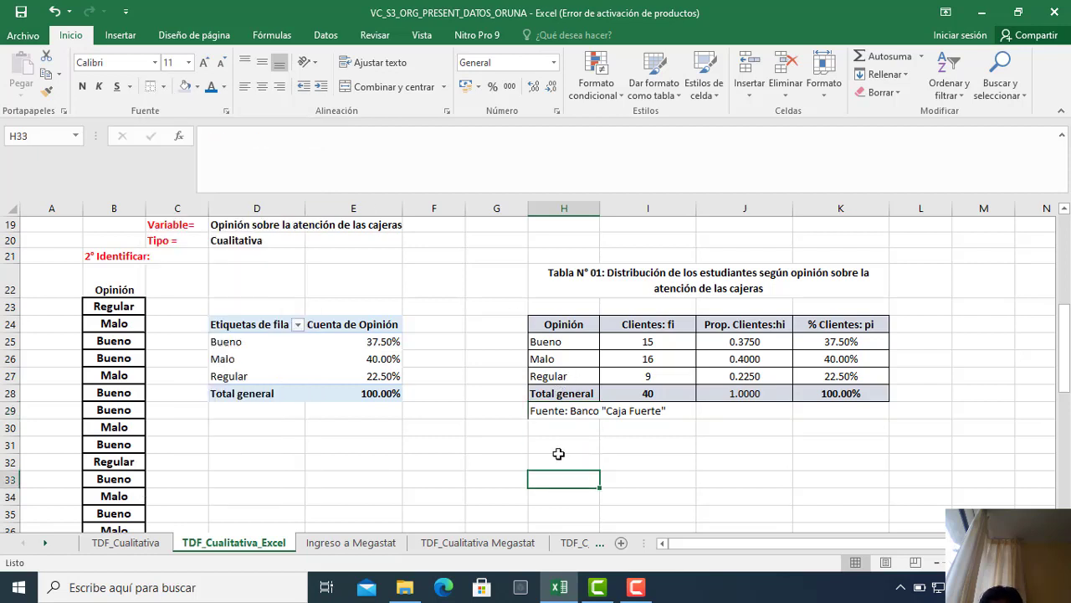
Make the source note in H29 bold and set its font size to 8.
{"action": "left_click", "coordinate": [546, 410]}
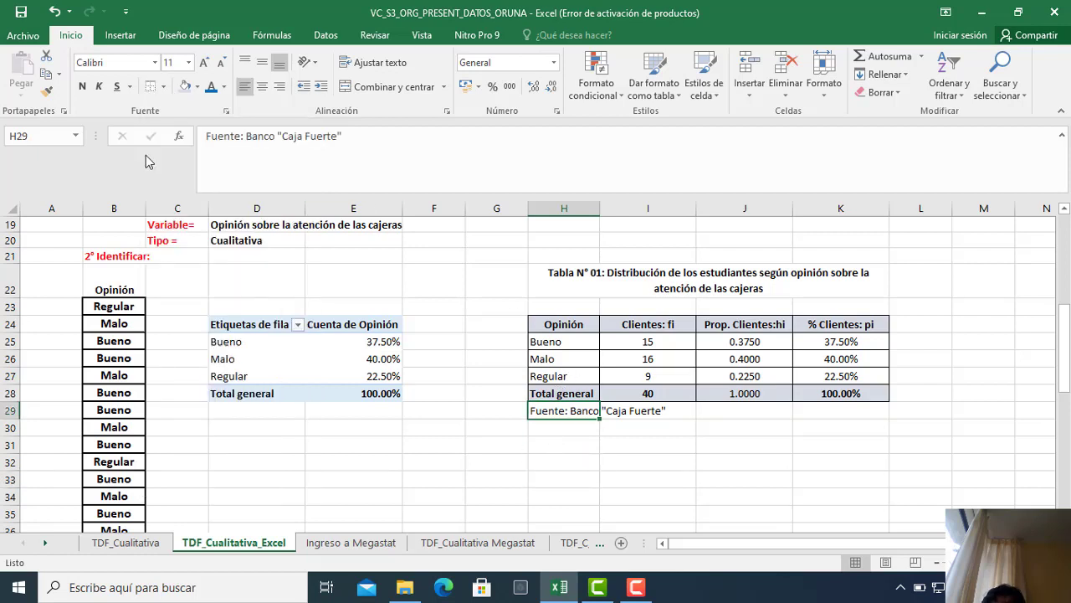
{"action": "left_click", "coordinate": [82, 88]}
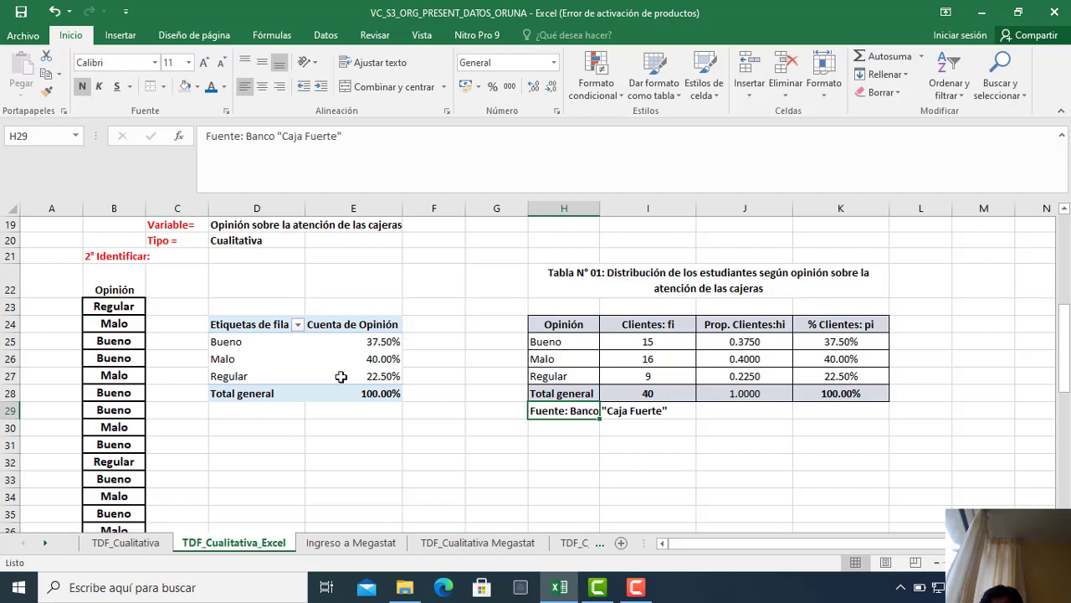
{"action": "left_click", "coordinate": [560, 444]}
{"action": "left_click", "coordinate": [551, 409]}
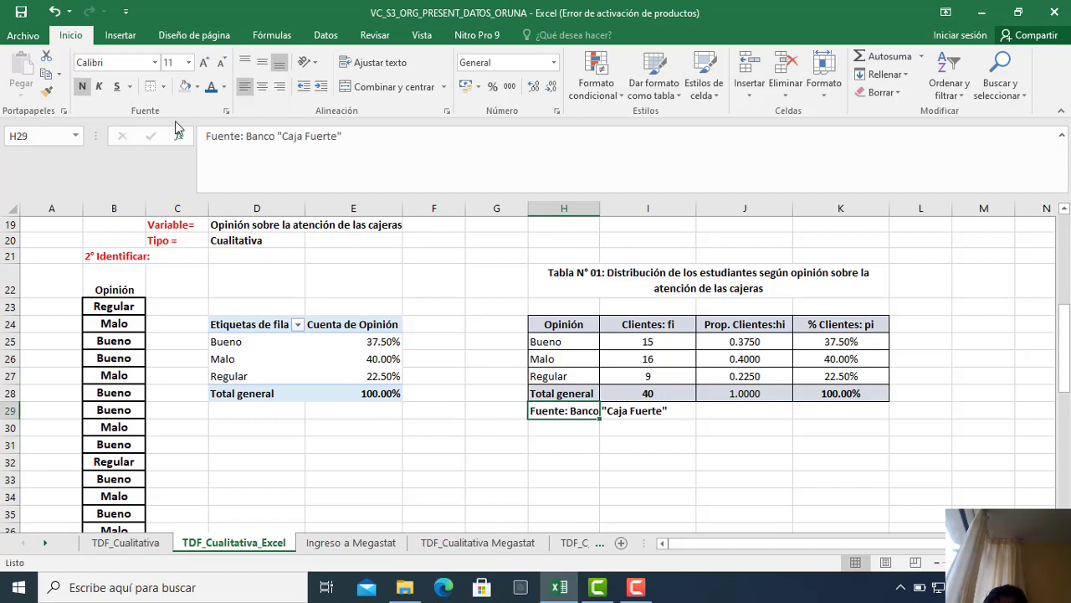
{"action": "left_click", "coordinate": [191, 66]}
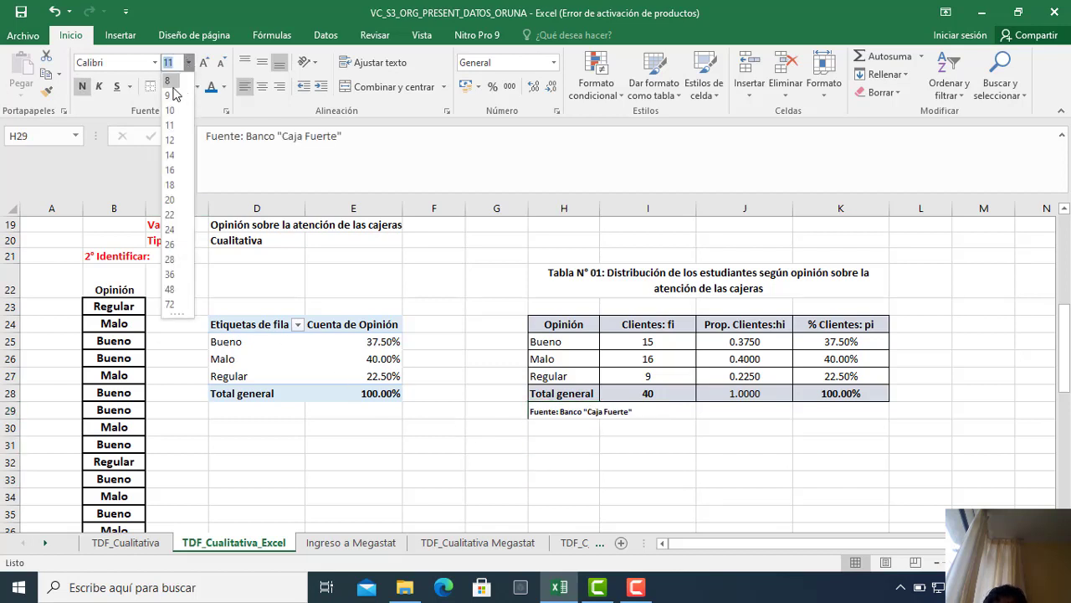
{"action": "left_click", "coordinate": [173, 84]}
{"action": "left_click_drag", "start_coordinate": [554, 455], "coordinate": [555, 453]}
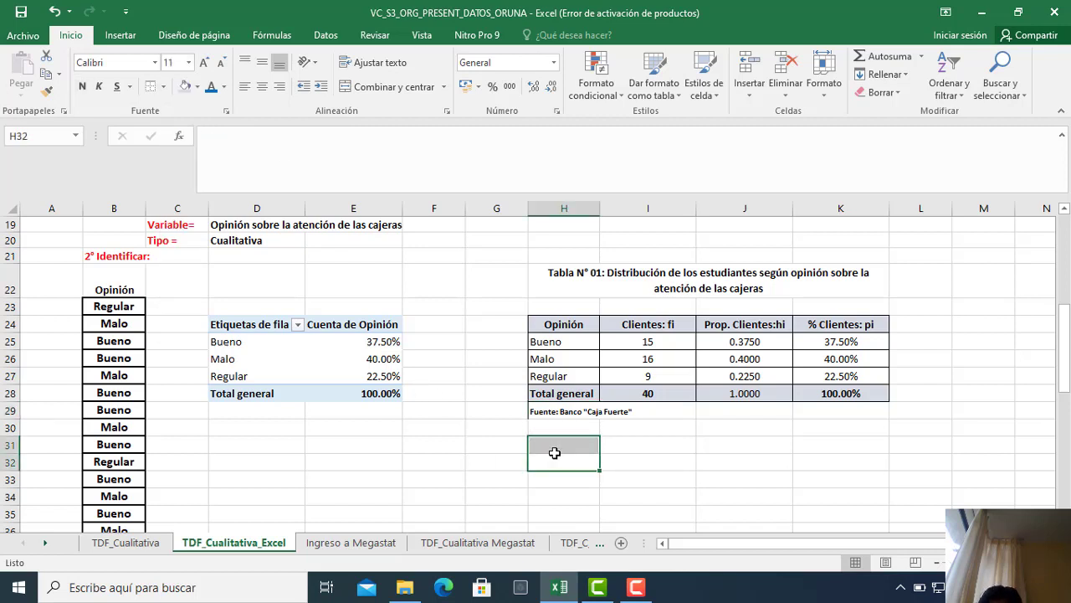
Fill the frequency table's merged title cell H22 with yellow.
{"action": "left_click", "coordinate": [570, 284]}
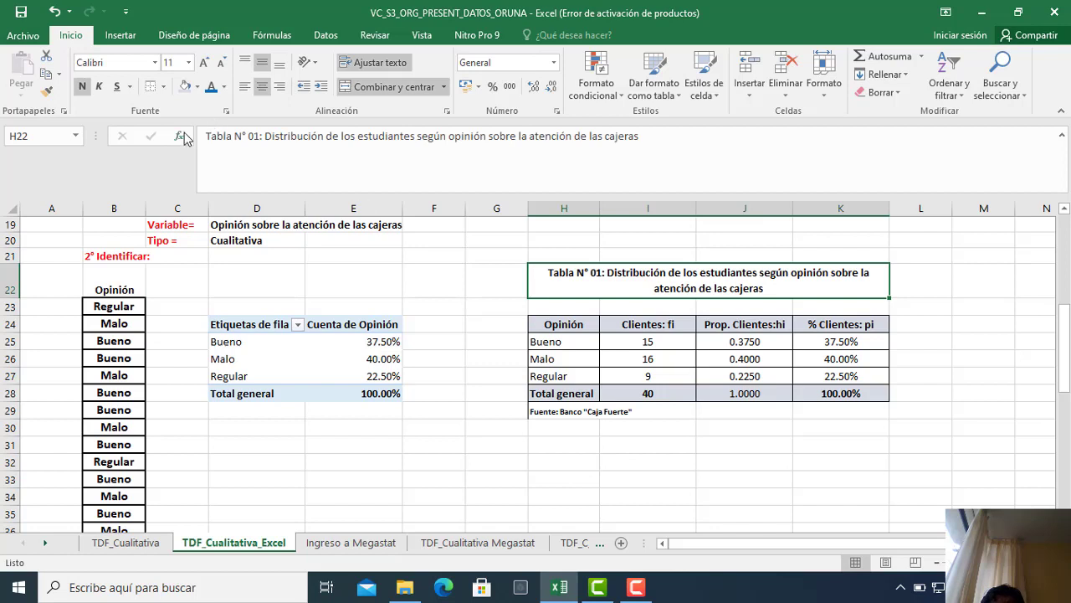
{"action": "left_click", "coordinate": [198, 86]}
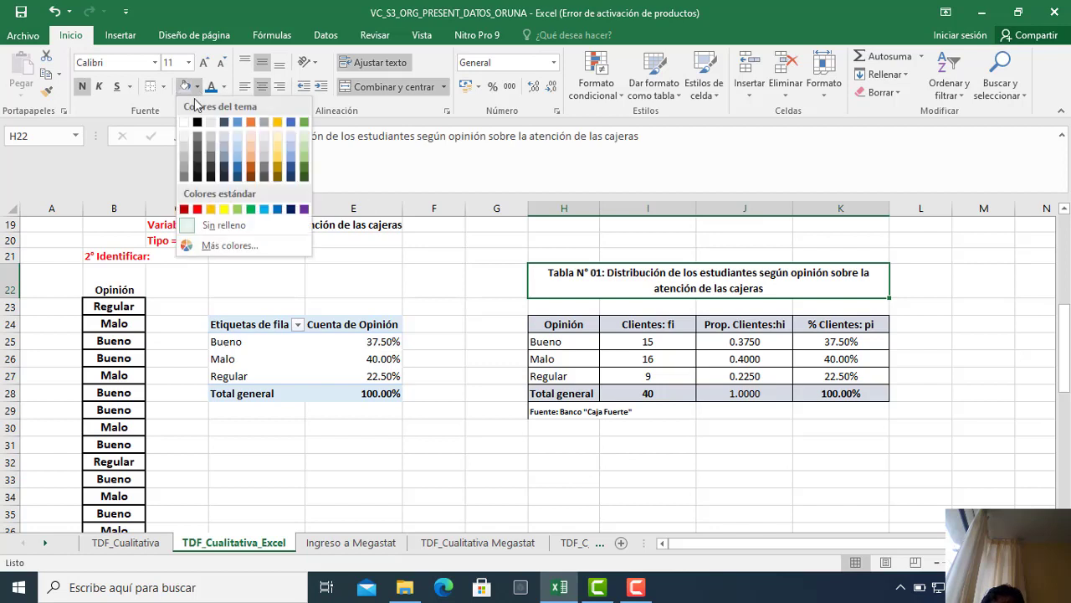
{"action": "left_click", "coordinate": [224, 208]}
{"action": "left_click", "coordinate": [558, 452]}
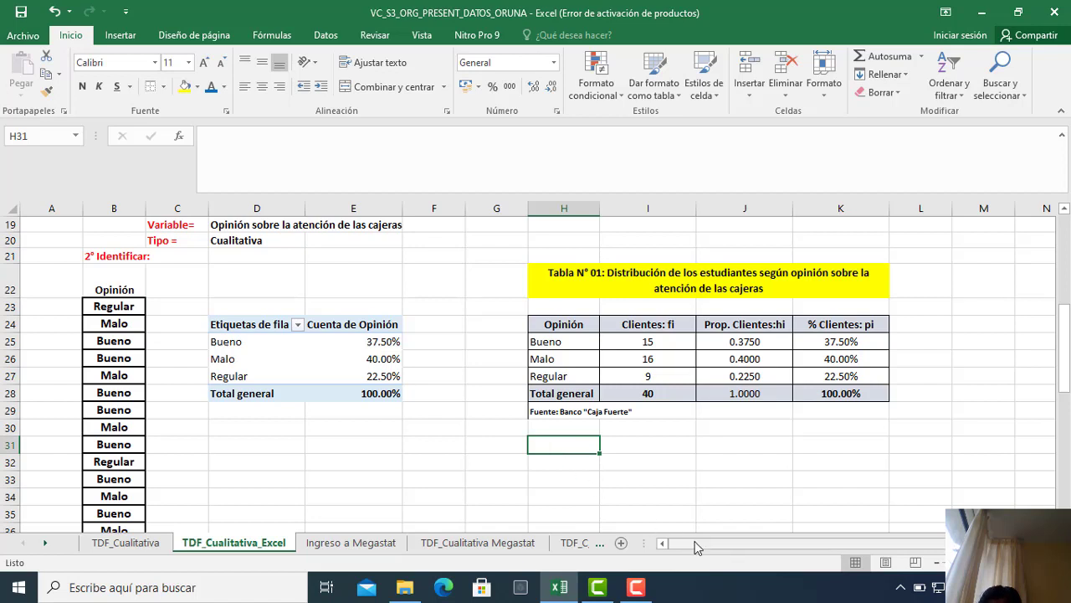
Insert a 3-D clustered column chart from the opinion categories and client frequencies in H25:I27.
{"action": "left_click_drag", "start_coordinate": [697, 546], "coordinate": [745, 546]}
{"action": "left_click", "coordinate": [1049, 543]}
{"action": "left_click", "coordinate": [1049, 543]}
{"action": "left_click", "coordinate": [1049, 544]}
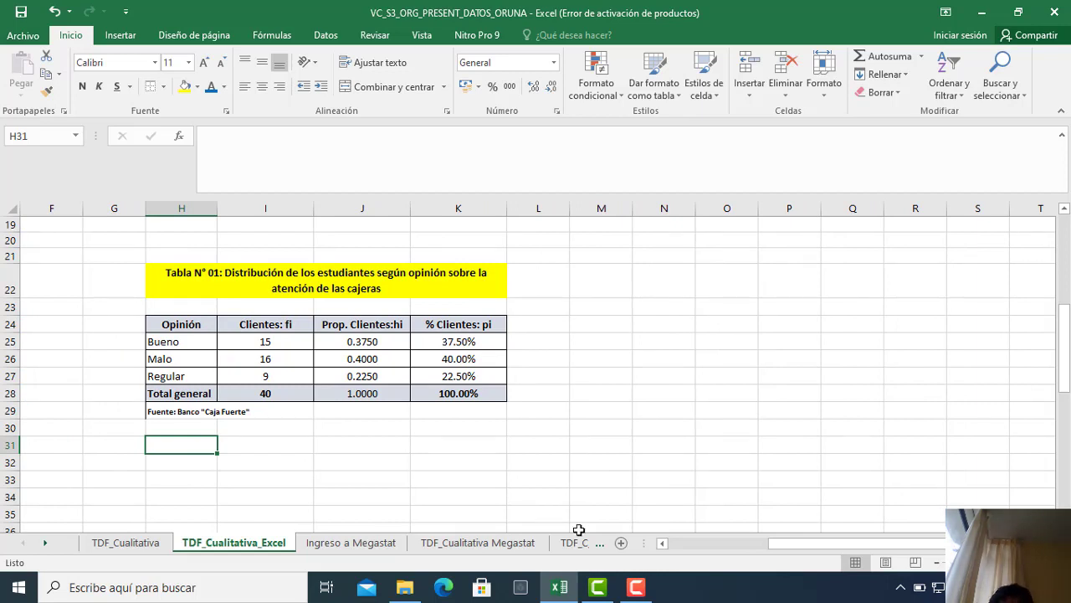
{"action": "left_click_drag", "start_coordinate": [161, 342], "coordinate": [270, 376]}
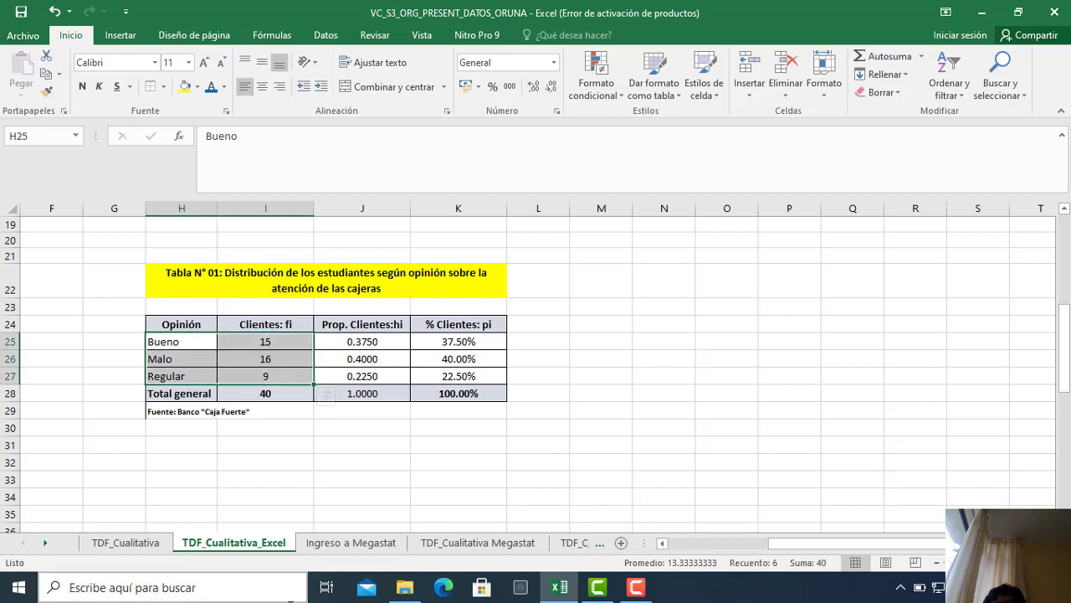
{"action": "left_click", "coordinate": [121, 38]}
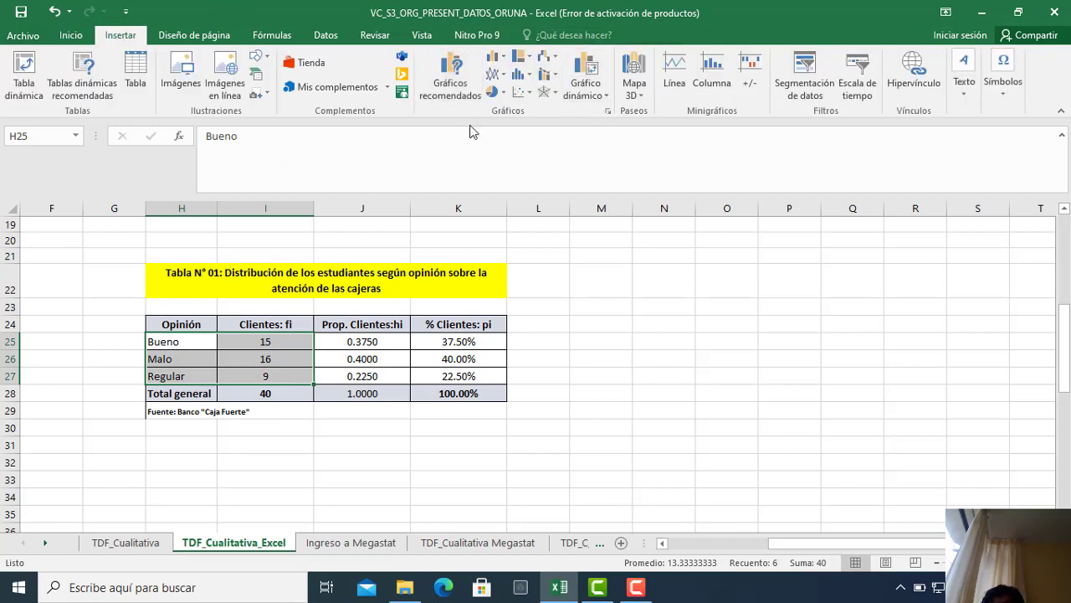
{"action": "left_click", "coordinate": [504, 59]}
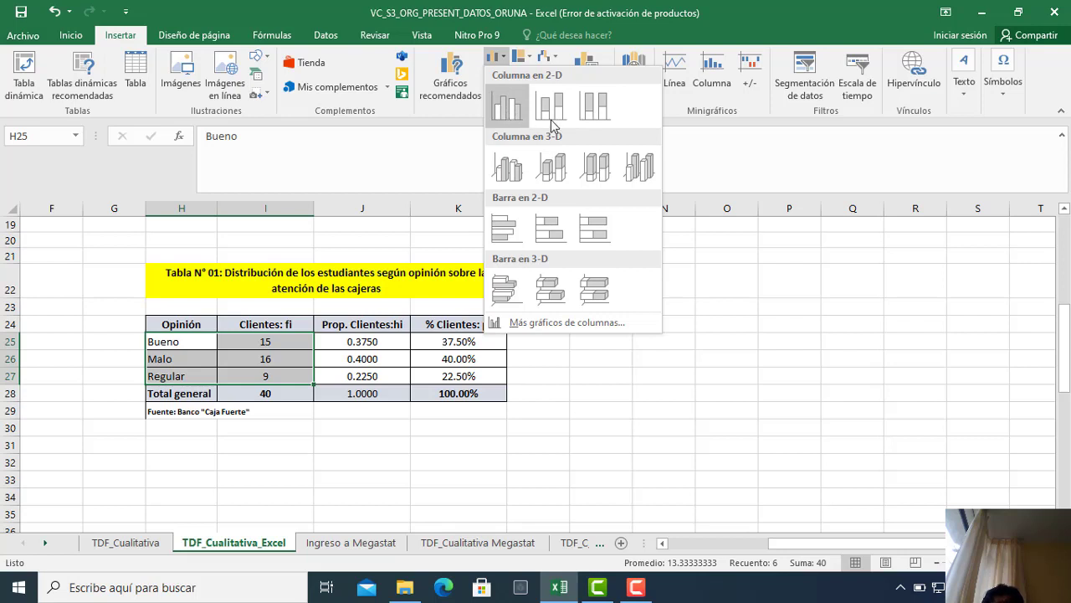
{"action": "left_click", "coordinate": [511, 167]}
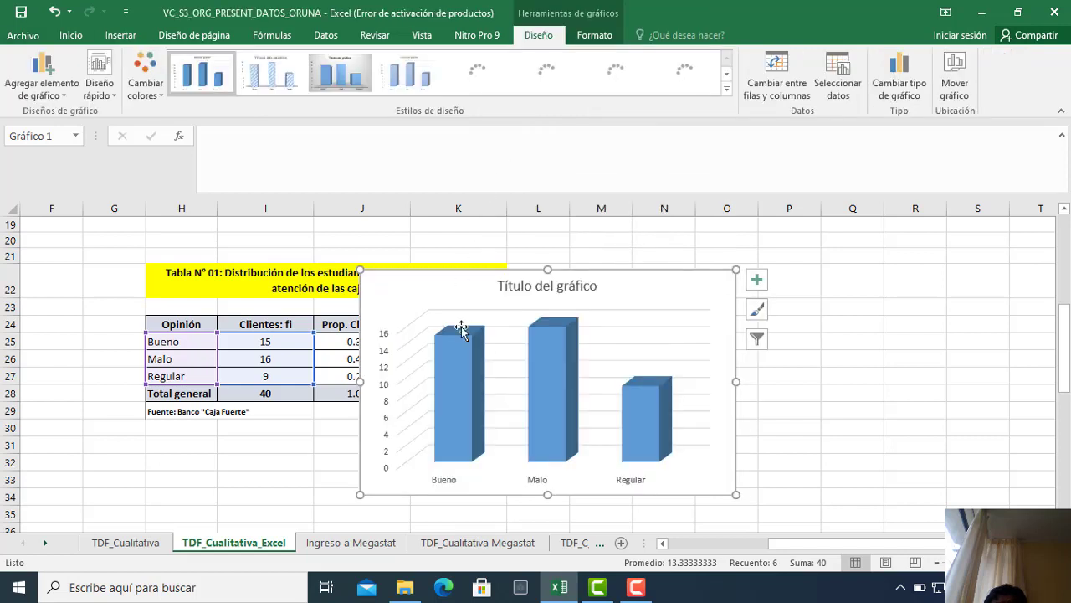
Add axis titles and data labels to the 3-D column chart.
{"action": "mouse_move", "coordinate": [468, 352]}
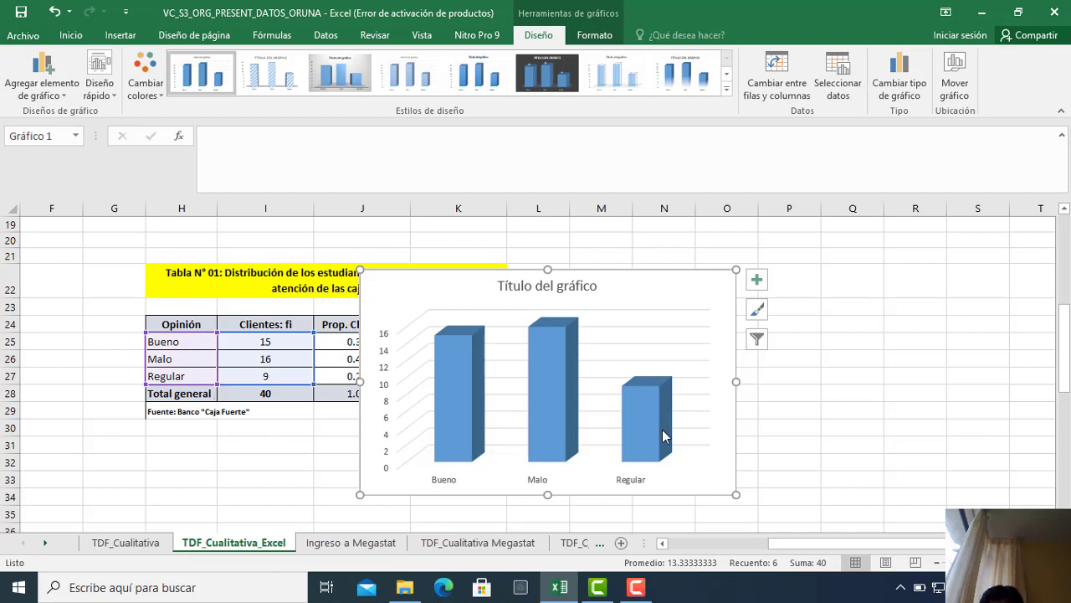
{"action": "mouse_move", "coordinate": [664, 435]}
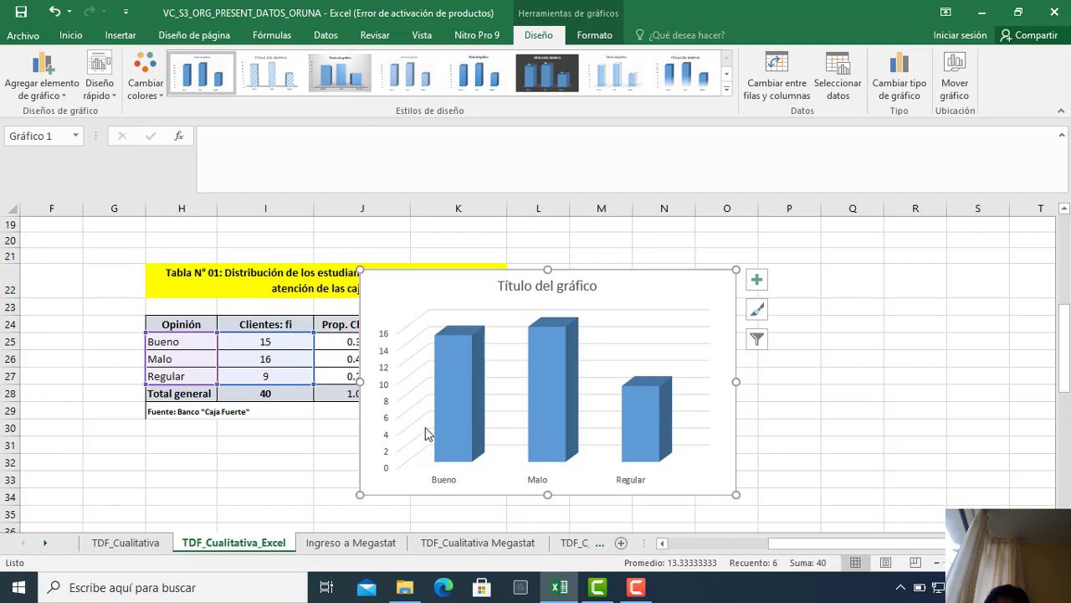
{"action": "left_click", "coordinate": [757, 282]}
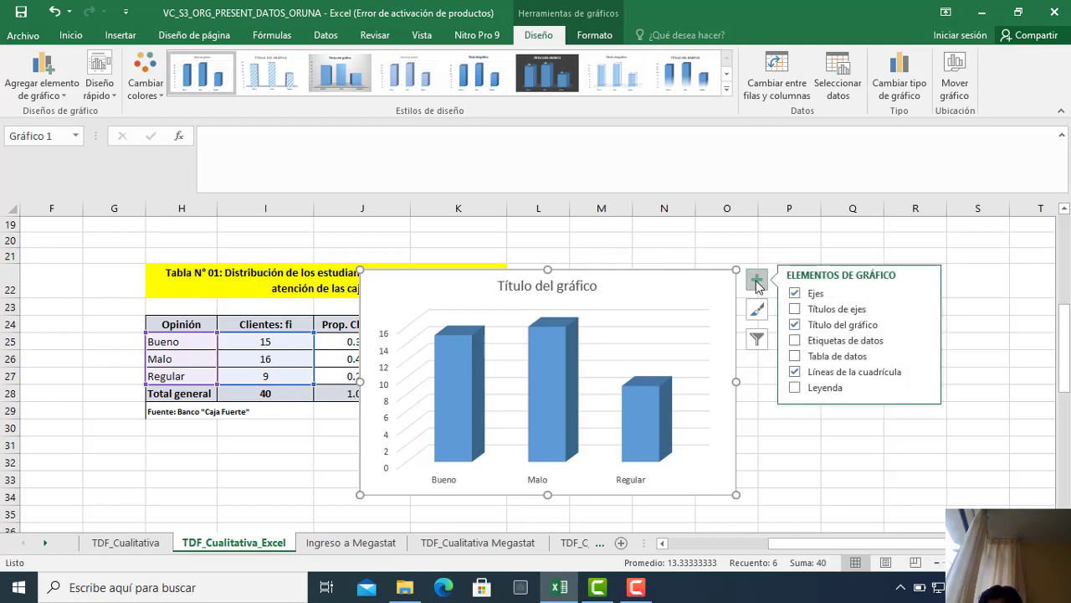
{"action": "left_click", "coordinate": [799, 312]}
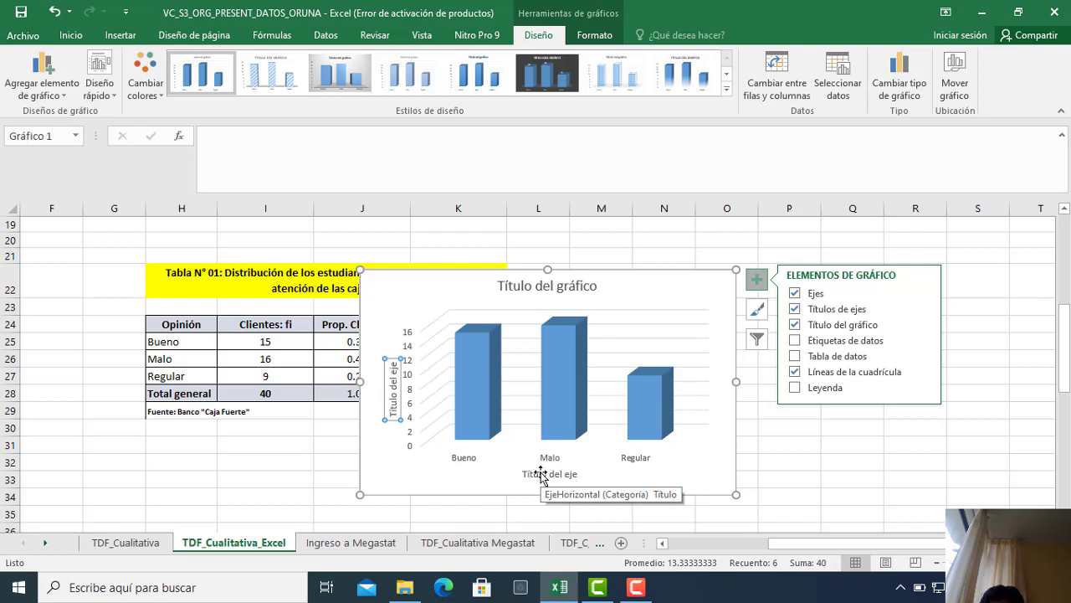
{"action": "left_click", "coordinate": [795, 342]}
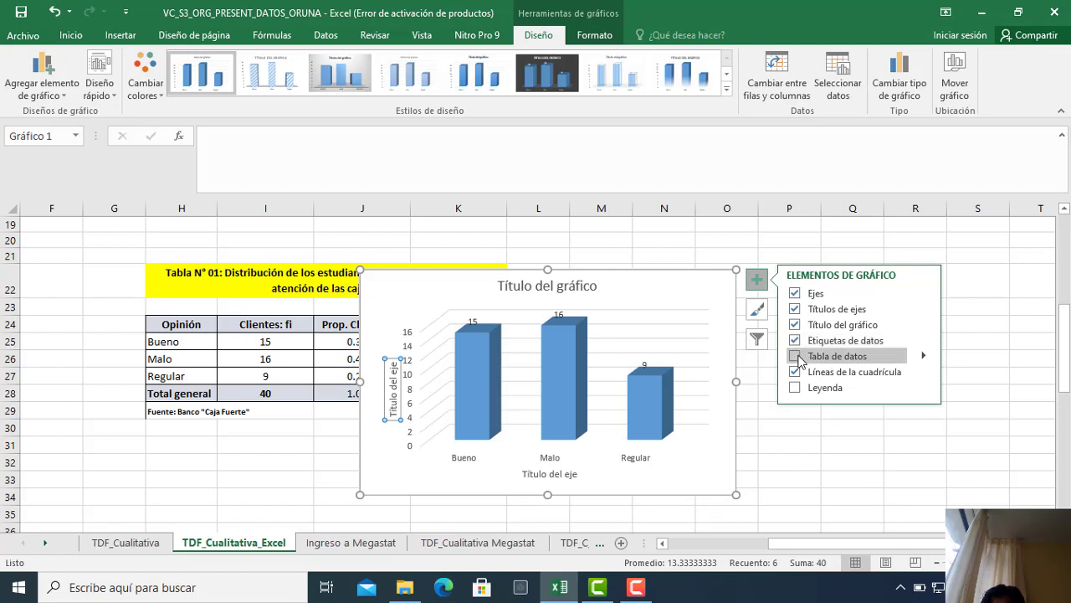
{"action": "left_click", "coordinate": [832, 462]}
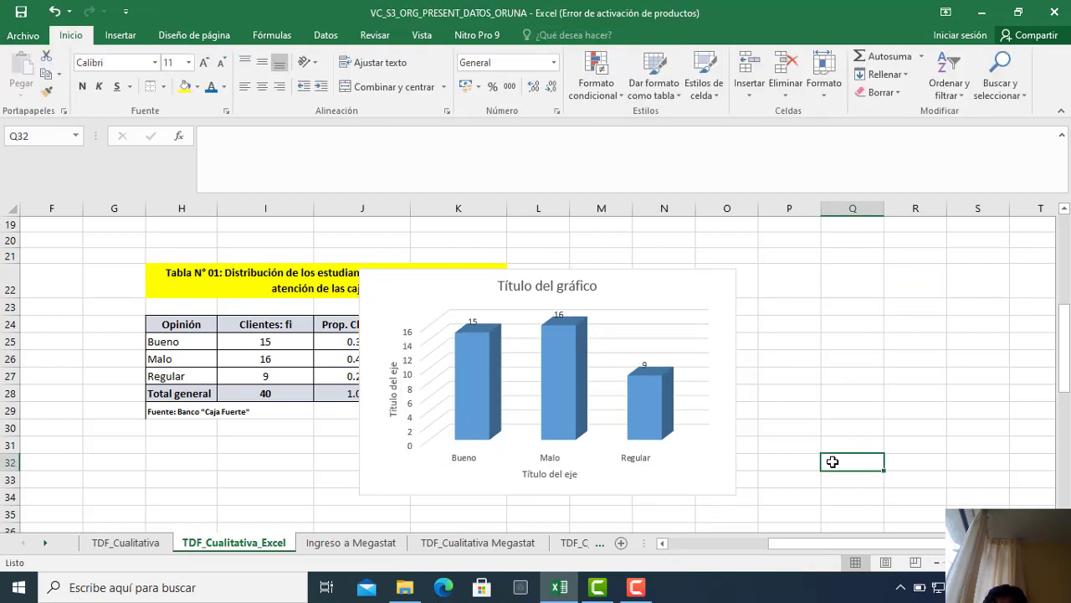
Fill the columns of the 3-D chart's data series with standard yellow.
{"action": "left_click", "coordinate": [565, 390]}
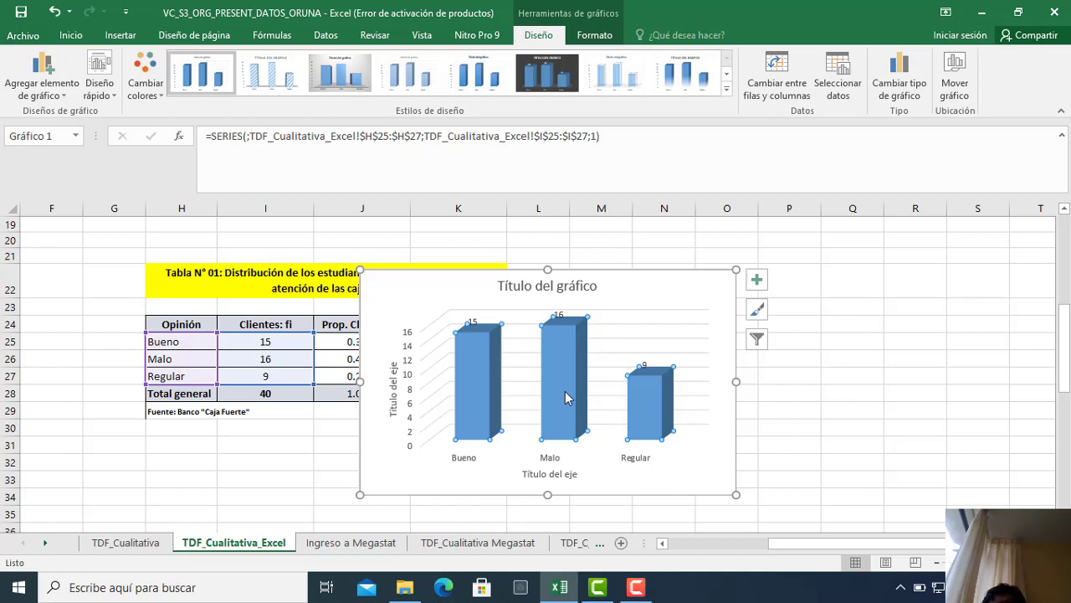
{"action": "left_click", "coordinate": [71, 39]}
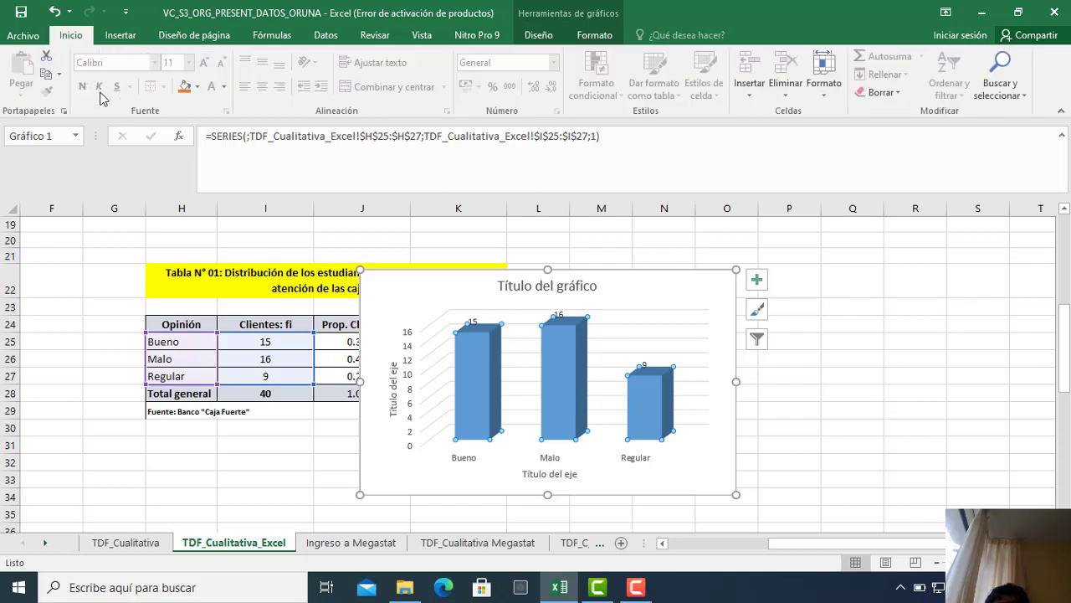
{"action": "left_click", "coordinate": [199, 88]}
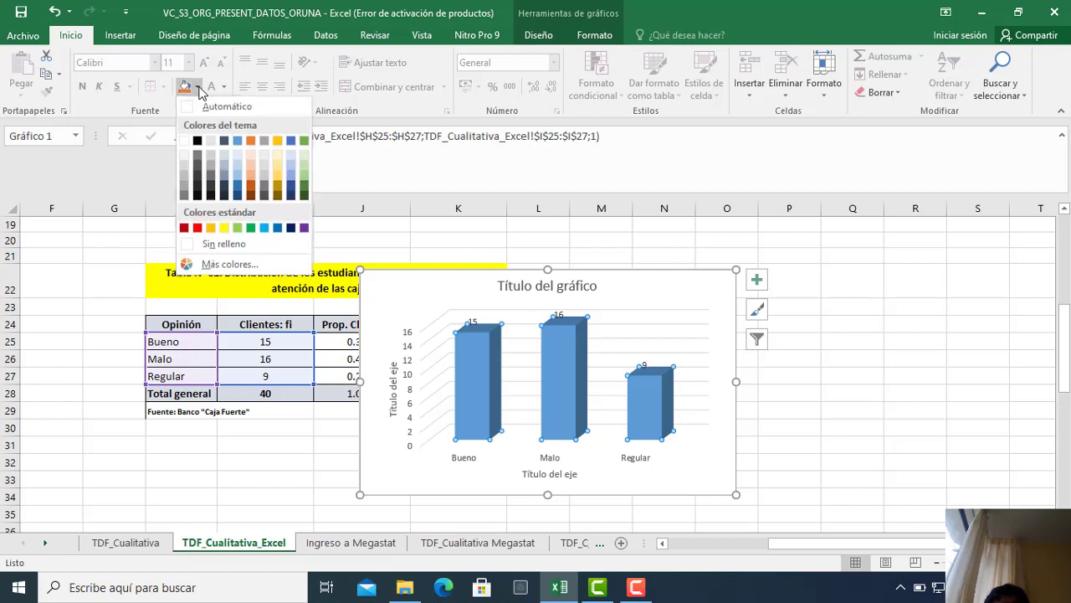
{"action": "left_click", "coordinate": [224, 231]}
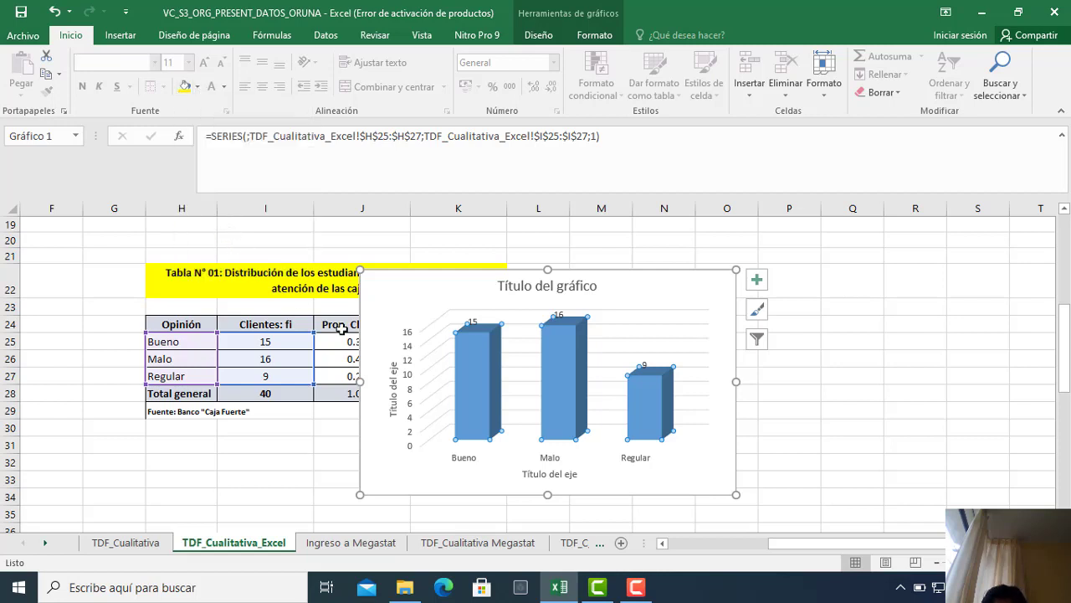
{"action": "left_click", "coordinate": [833, 460]}
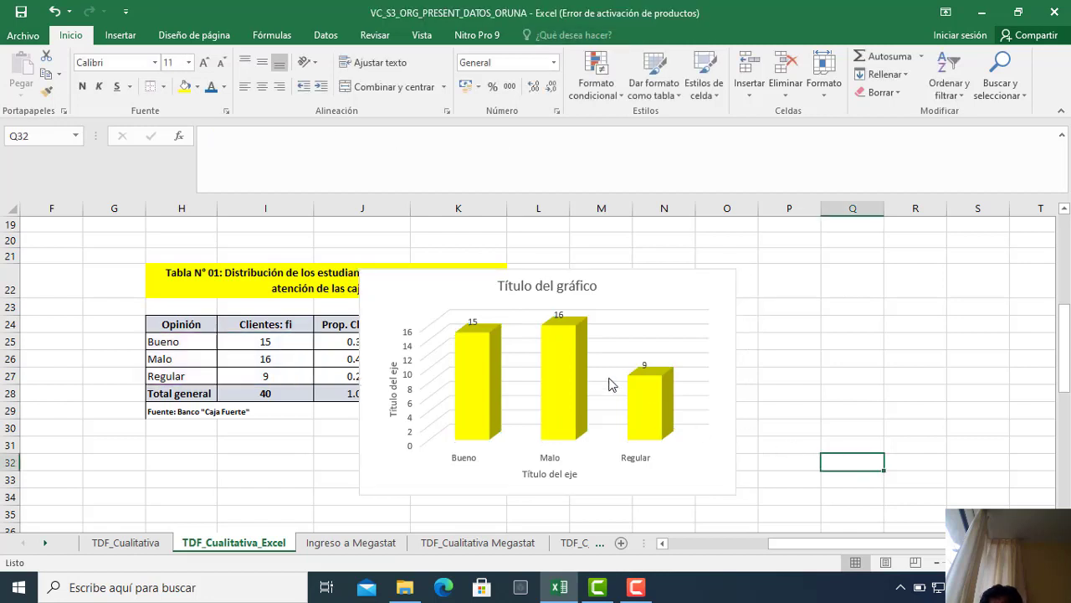
{"action": "left_click", "coordinate": [557, 313]}
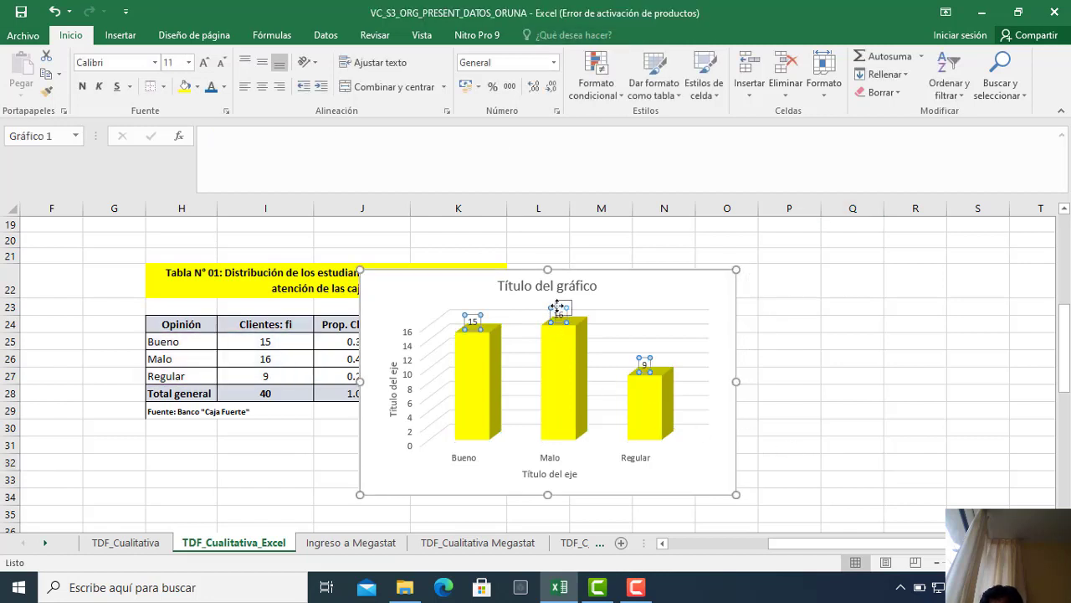
{"action": "left_click", "coordinate": [462, 313]}
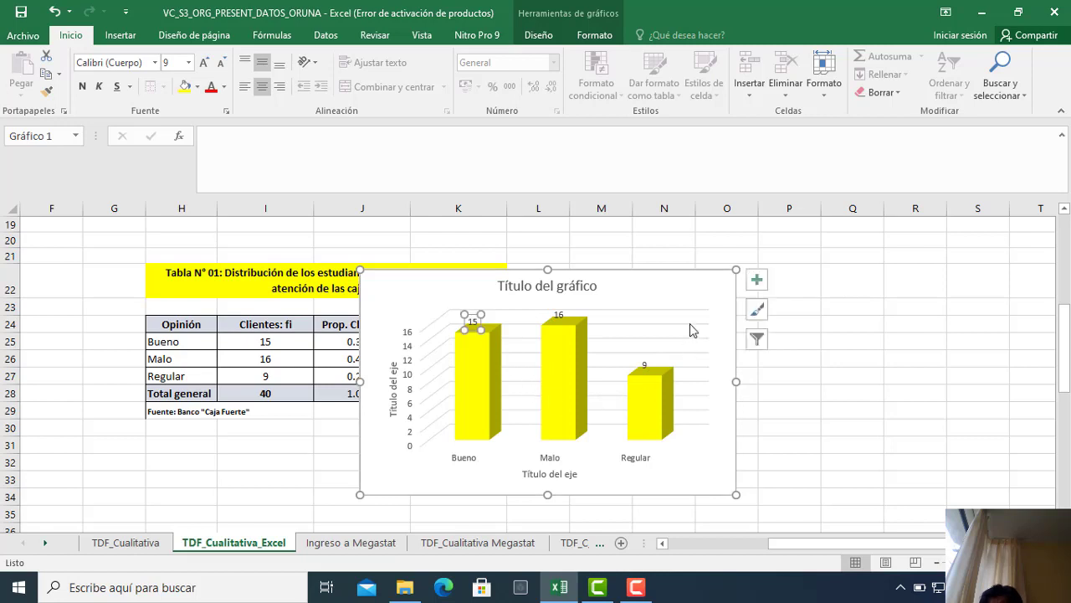
{"action": "key", "text": "Escape"}
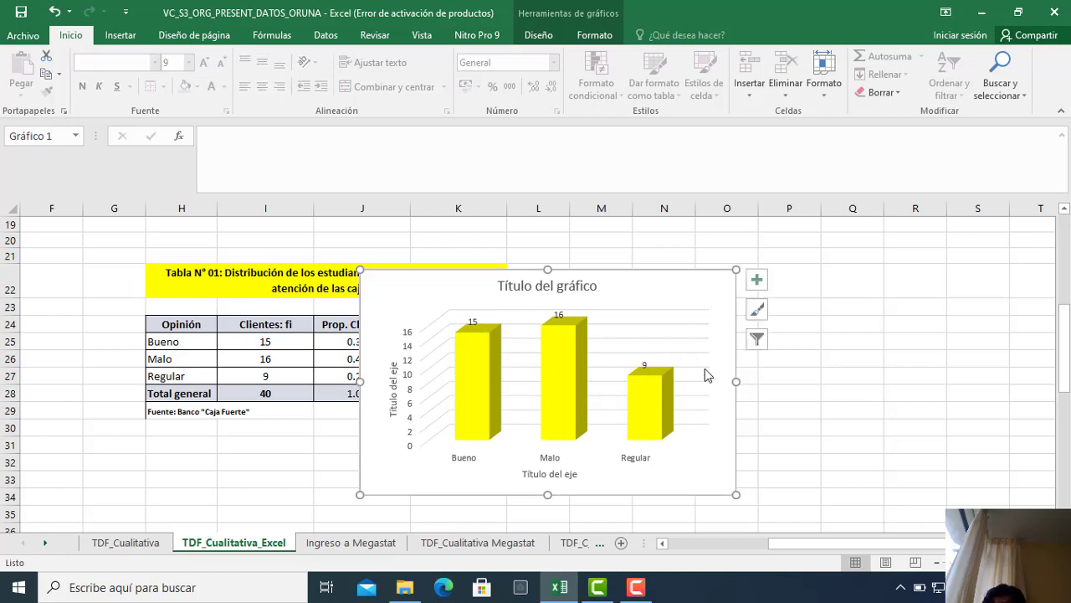
{"action": "left_click", "coordinate": [792, 445]}
Move the chart off the frequency table to the empty cells beside it, spanning columns L to R.
{"action": "left_click", "coordinate": [698, 343]}
{"action": "left_click_drag", "start_coordinate": [381, 272], "coordinate": [566, 247]}
{"action": "left_click_drag", "start_coordinate": [588, 291], "coordinate": [590, 293]}
Shift the data labels of the Bueno, Malo and Regular columns slightly upward so they sit clear above the bars.
{"action": "left_click", "coordinate": [662, 297]}
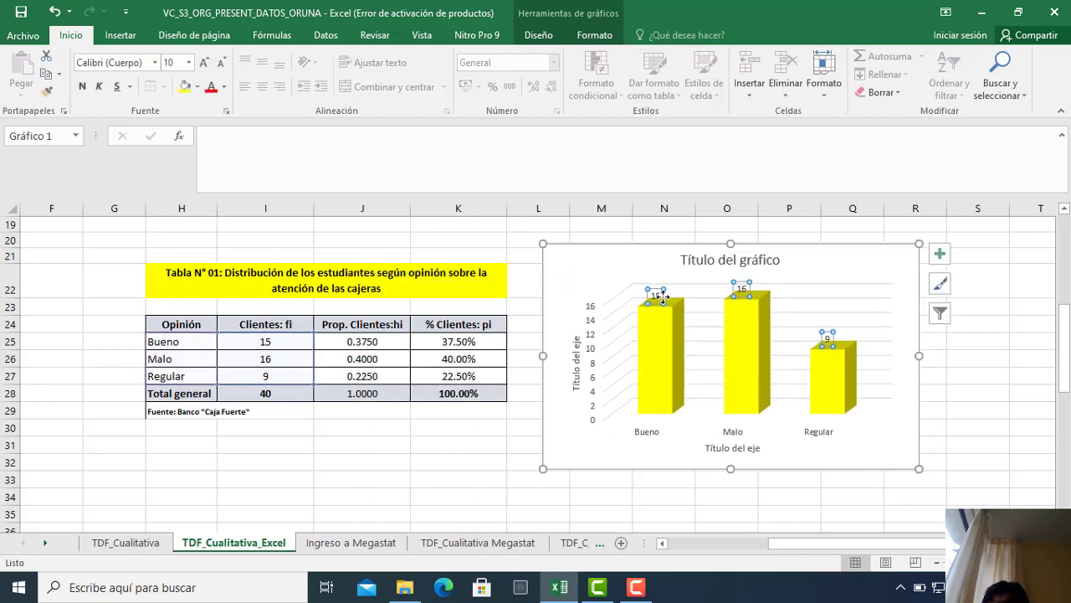
{"action": "left_click", "coordinate": [662, 297]}
{"action": "left_click_drag", "start_coordinate": [662, 297], "coordinate": [661, 290]}
{"action": "left_click", "coordinate": [741, 290]}
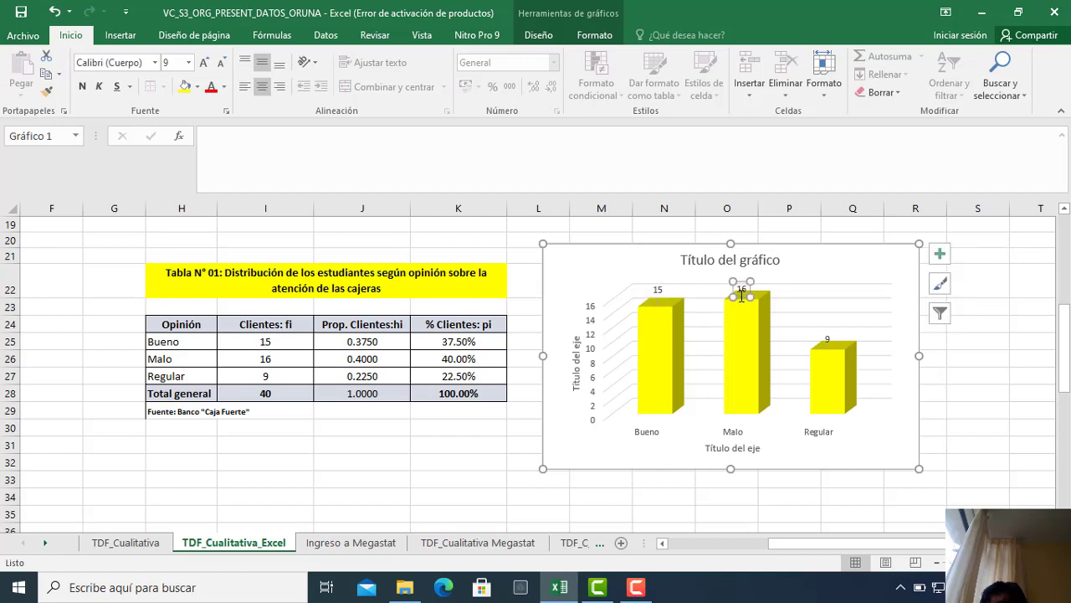
{"action": "left_click_drag", "start_coordinate": [744, 299], "coordinate": [750, 293]}
{"action": "left_click", "coordinate": [829, 342]}
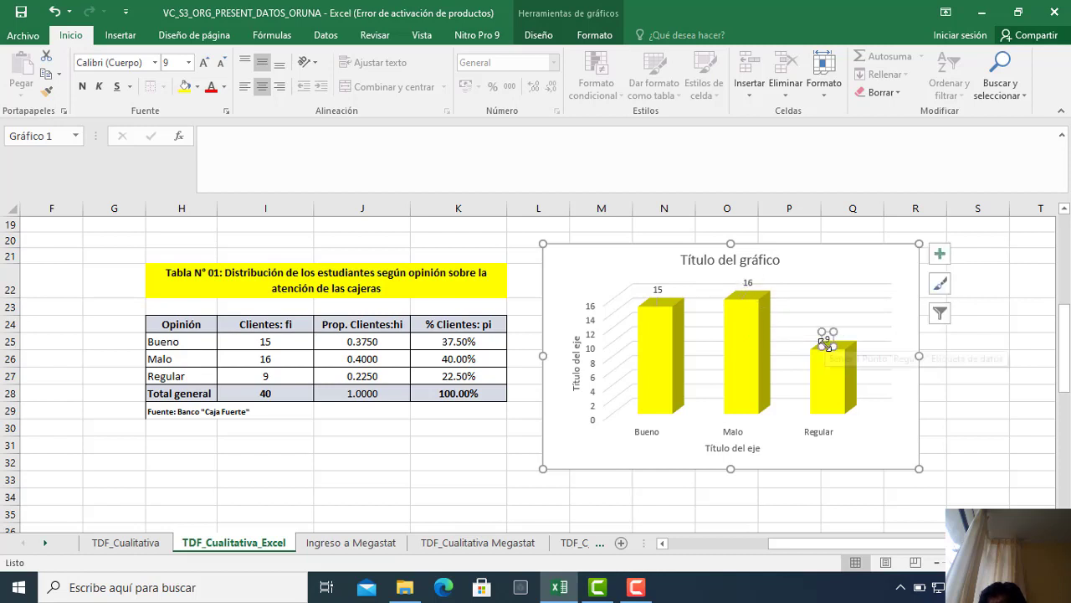
{"action": "left_click_drag", "start_coordinate": [824, 339], "coordinate": [832, 328]}
{"action": "left_click", "coordinate": [991, 348]}
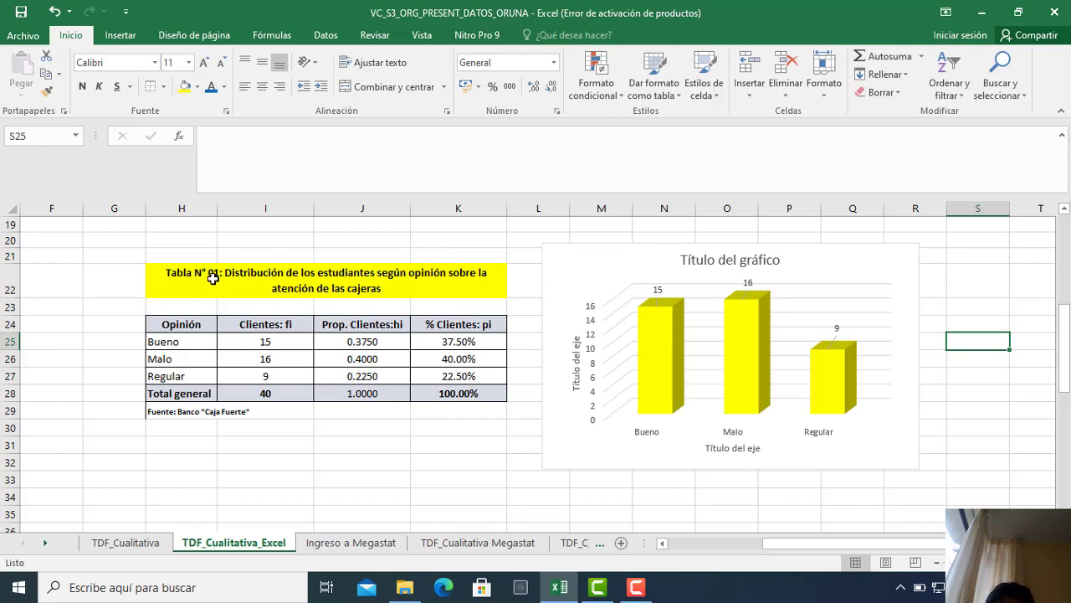
Replace the chart title with "Gráfico N° 01: Distribución de los estudiantes según opinón sobre la atención de las cajeras".
{"action": "left_click", "coordinate": [675, 263]}
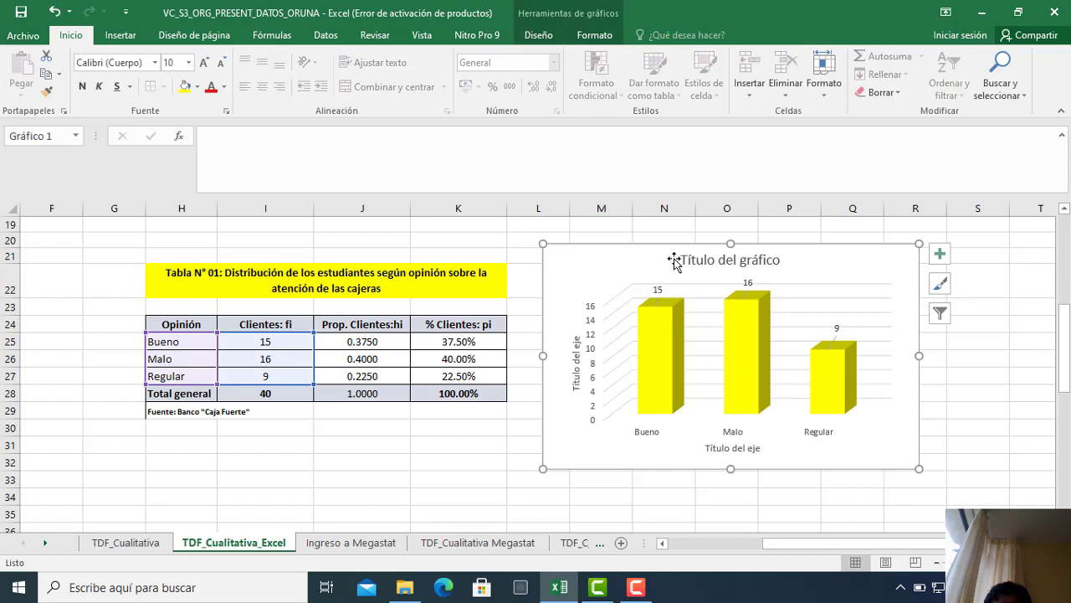
{"action": "left_click", "coordinate": [684, 260]}
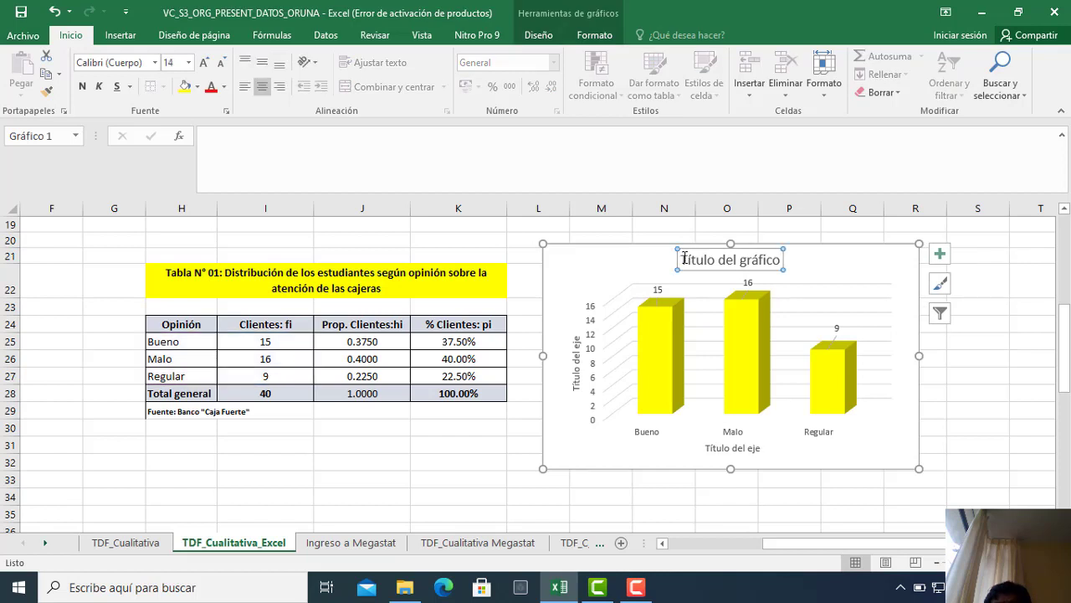
{"action": "double_click", "coordinate": [757, 260]}
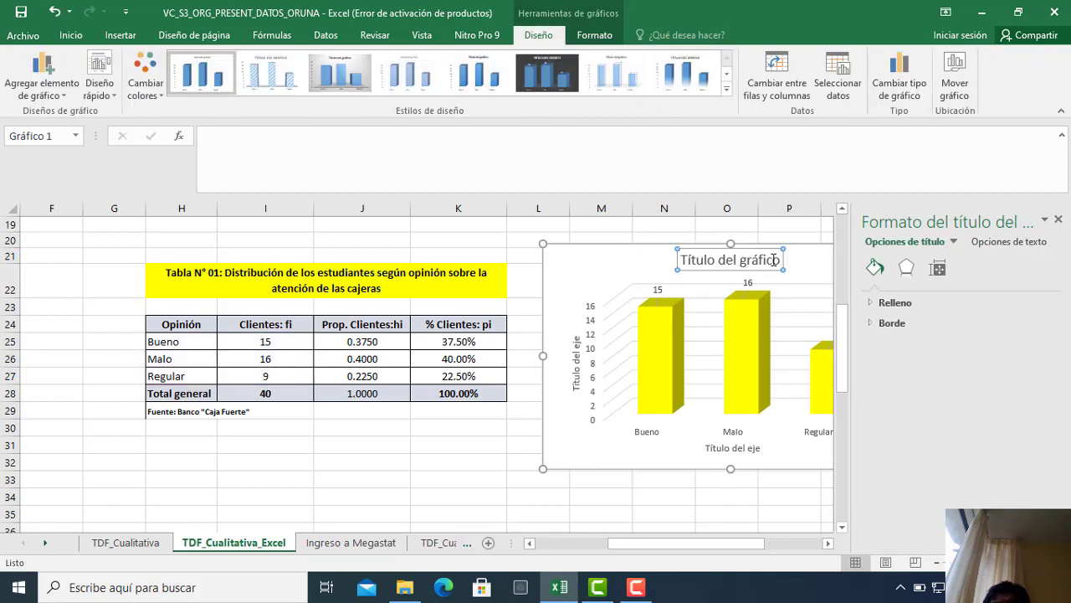
{"action": "left_click", "coordinate": [1059, 219]}
{"action": "left_click", "coordinate": [686, 260]}
{"action": "type", "text": "Gráfico"}
{"action": "key", "text": "Delete"}
{"action": "key", "text": "Delete"}
{"action": "key", "text": "Delete"}
{"action": "key", "text": "Delete"}
{"action": "key", "text": "Delete"}
{"action": "key", "text": "Delete"}
{"action": "key", "text": "Delete"}
{"action": "key", "text": "Delete"}
{"action": "key", "text": "Delete"}
{"action": "key", "text": "Delete"}
{"action": "key", "text": "Delete"}
{"action": "key", "text": "Delete"}
{"action": "key", "text": "Delete"}
{"action": "key", "text": "Delete"}
{"action": "key", "text": "Delete"}
{"action": "key", "text": "Delete"}
{"action": "key", "text": "Delete"}
{"action": "key", "text": "Delete"}
{"action": "key", "text": "Delete"}
{"action": "type", "text": "N°"}
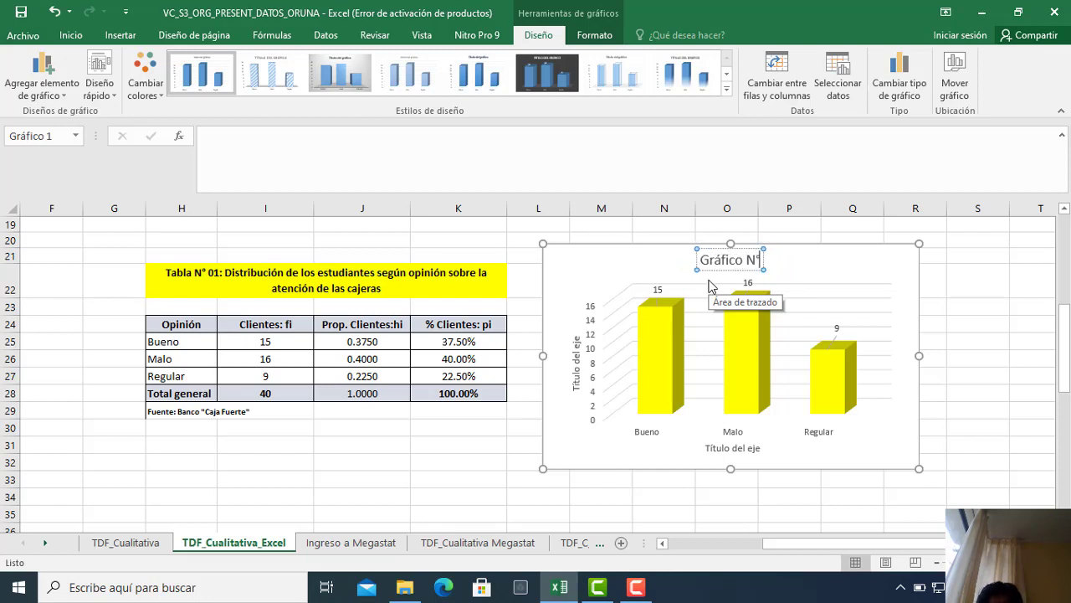
{"action": "type", "text": " 01"}
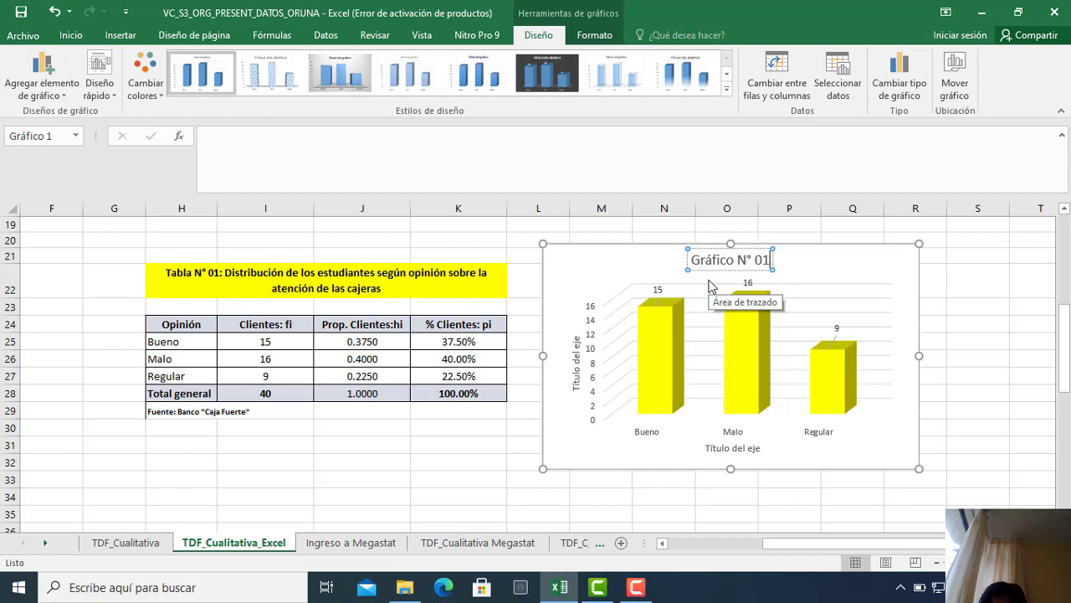
{"action": "type", "text": ": D"}
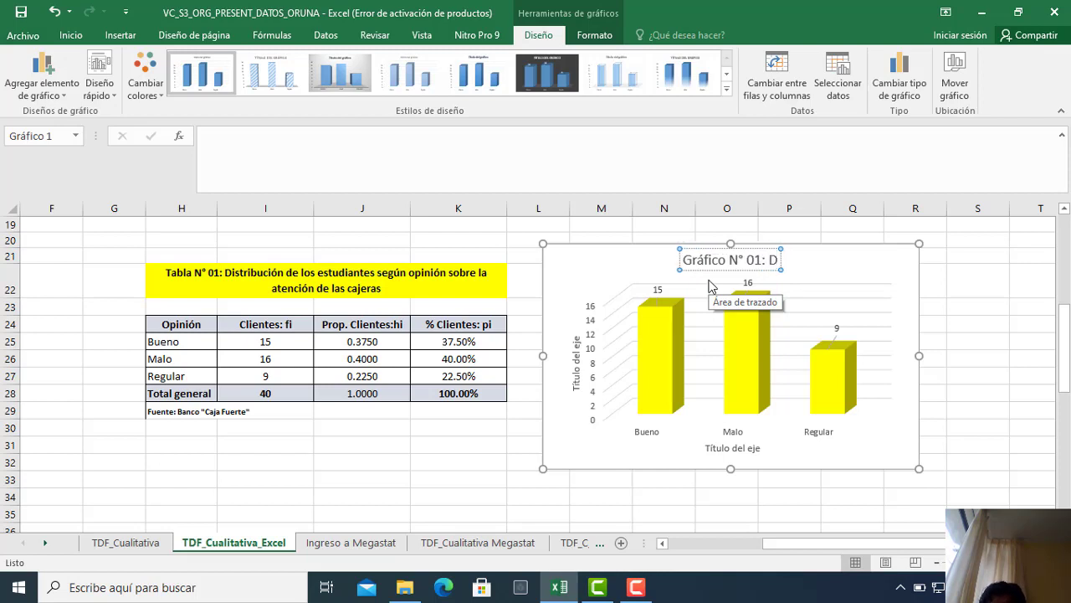
{"action": "type", "text": "istribución de los estudiante"}
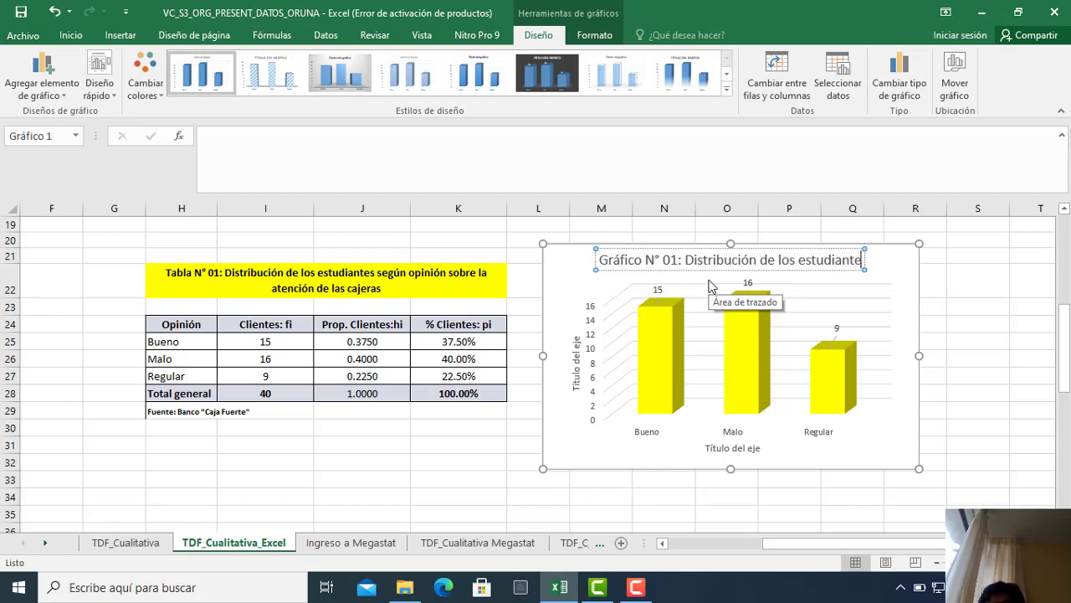
{"action": "type", "text": "s seg"}
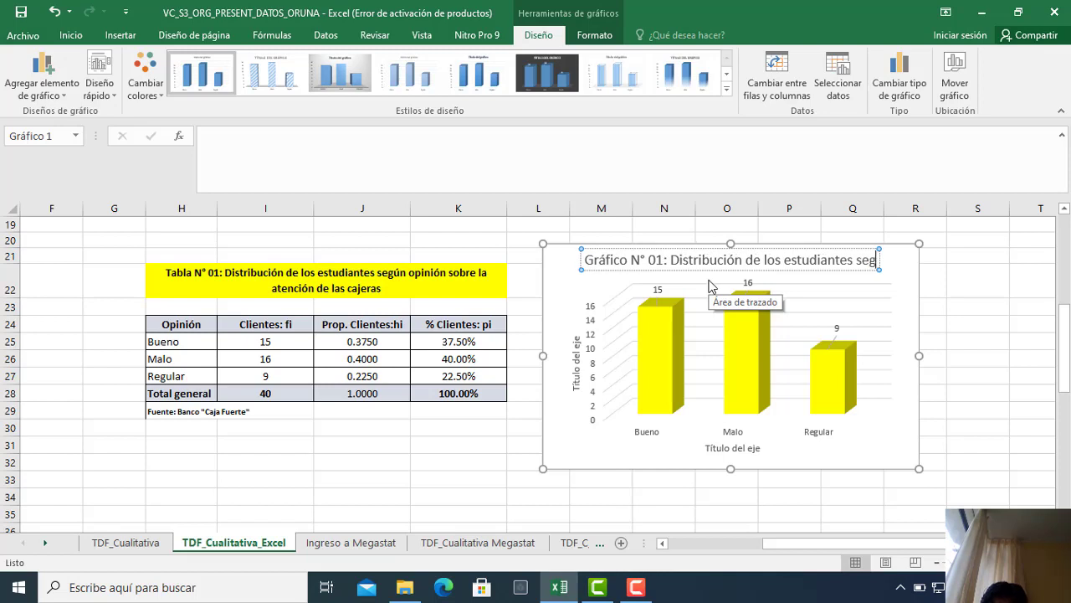
{"action": "type", "text": "ún opin"}
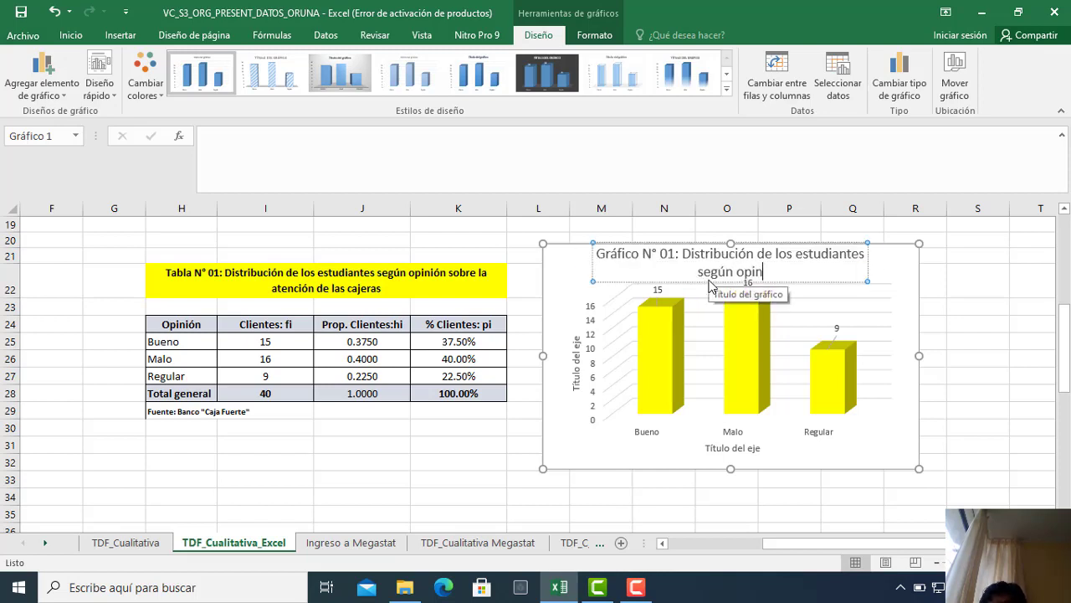
{"action": "type", "text": "ón sobre la atención "}
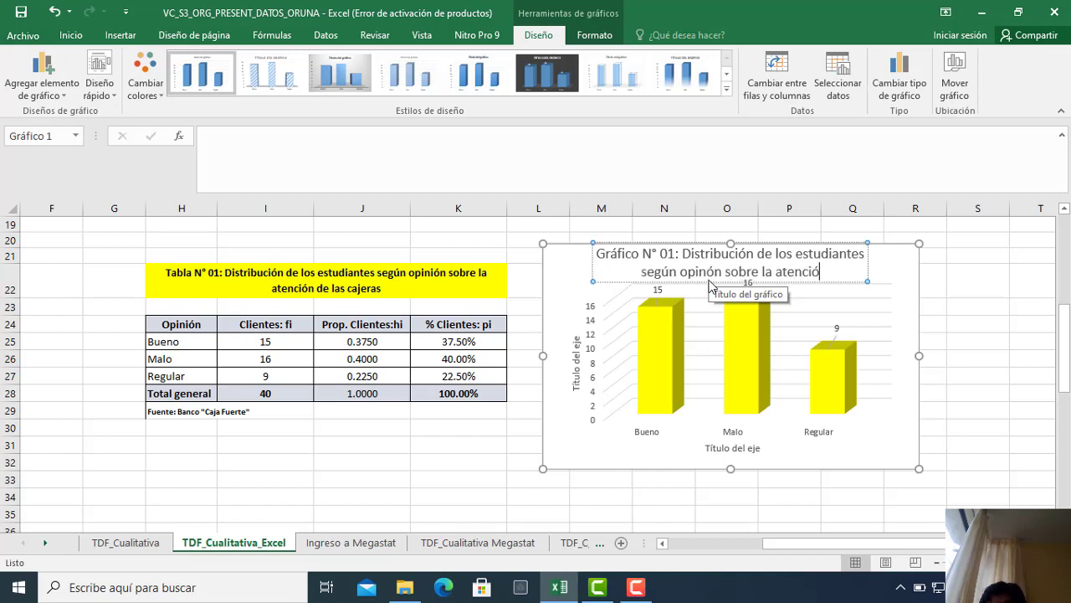
{"action": "type", "text": "de las"}
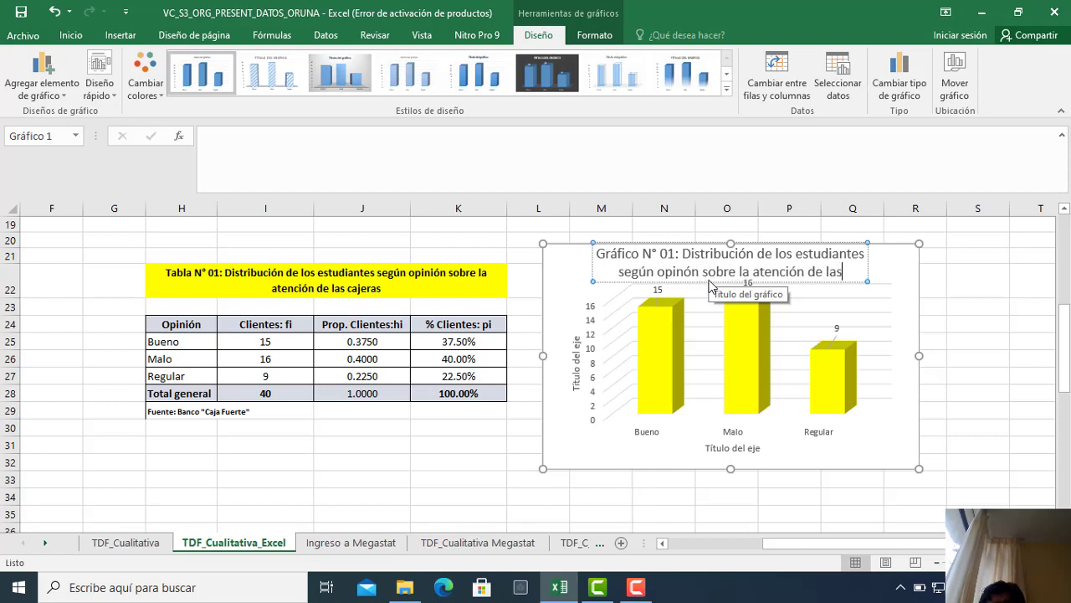
{"action": "type", "text": " cajeras"}
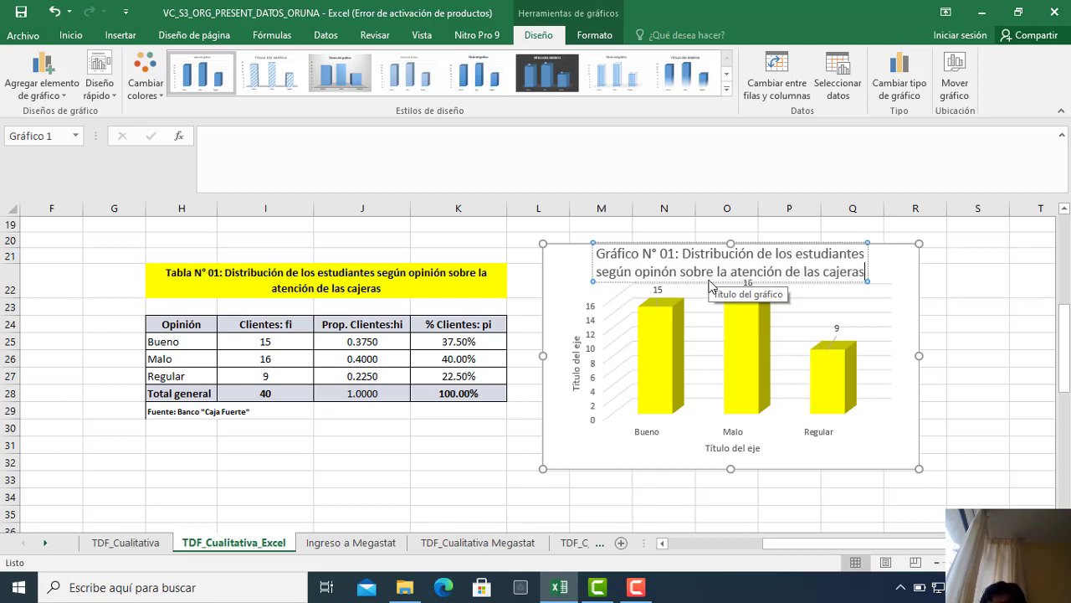
{"action": "left_click", "coordinate": [994, 371]}
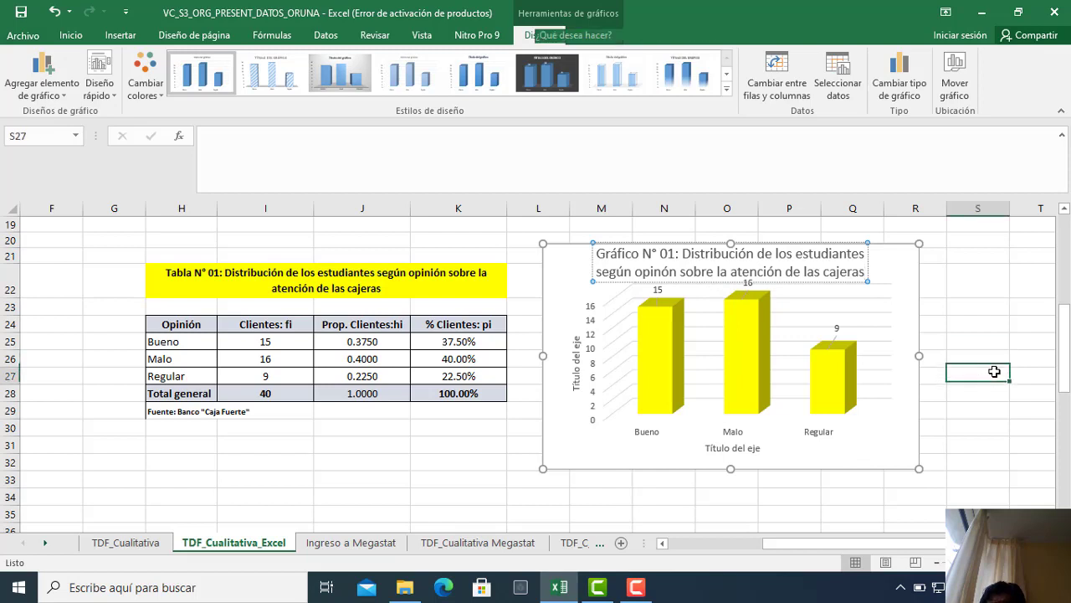
Set the font size of the entire chart title text to 12.
{"action": "left_click", "coordinate": [600, 256]}
{"action": "left_click_drag", "start_coordinate": [600, 256], "coordinate": [857, 277]}
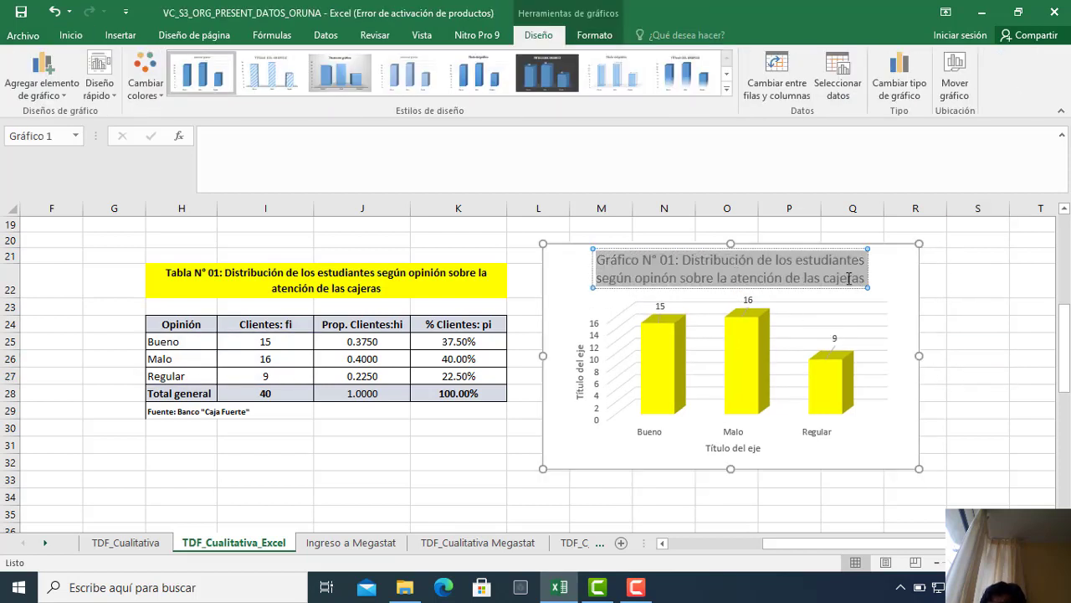
{"action": "left_click", "coordinate": [70, 34]}
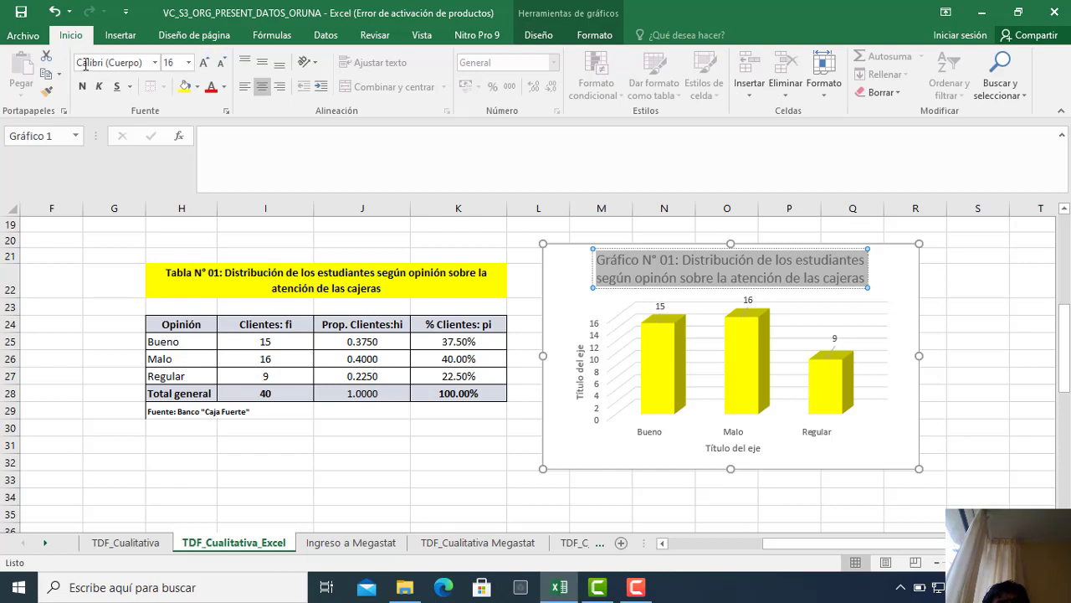
{"action": "left_click", "coordinate": [190, 62]}
{"action": "left_click", "coordinate": [170, 153]}
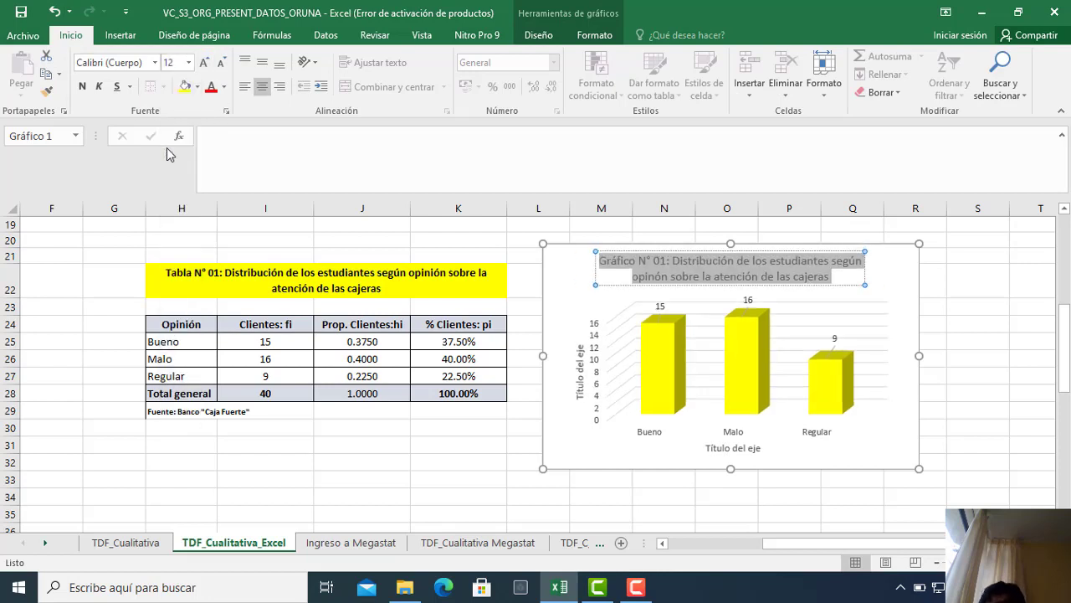
{"action": "left_click", "coordinate": [474, 465]}
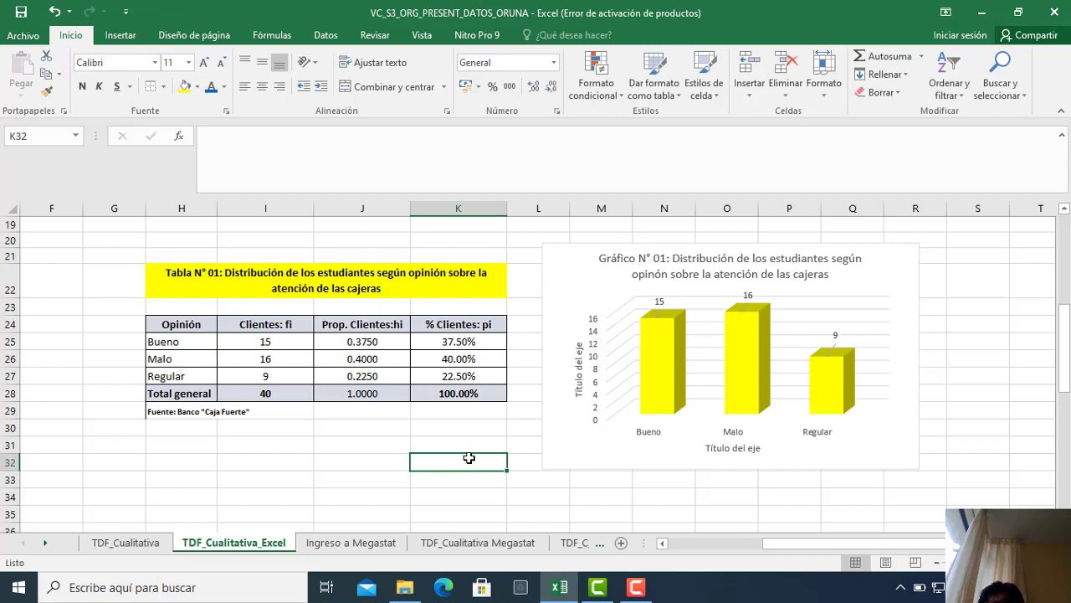
Replace the chart's horizontal axis title with "Opinión".
{"action": "left_click", "coordinate": [722, 447]}
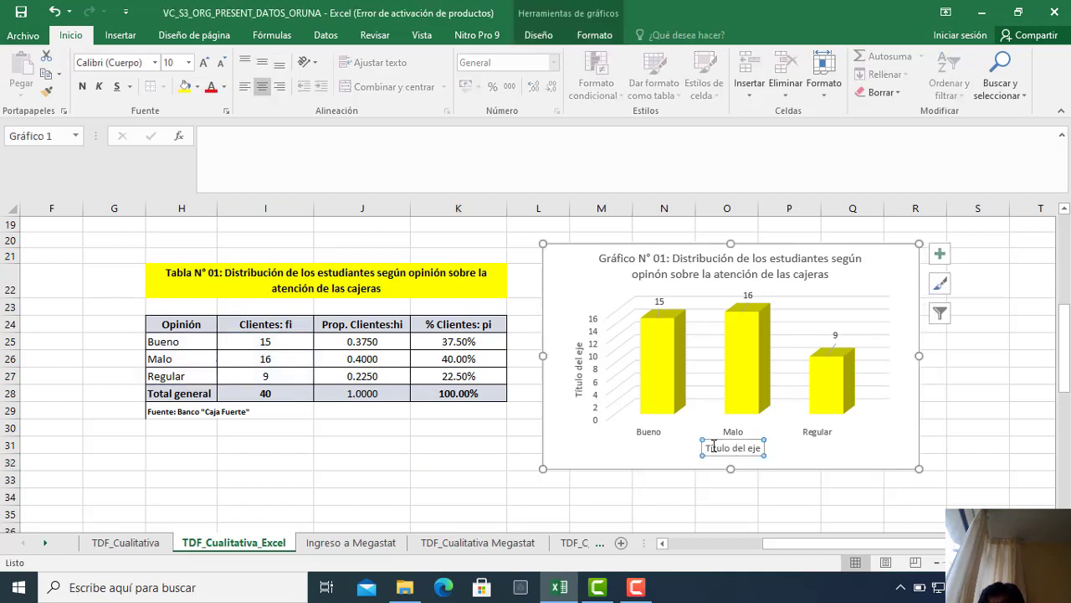
{"action": "left_click_drag", "start_coordinate": [709, 447], "coordinate": [763, 438]}
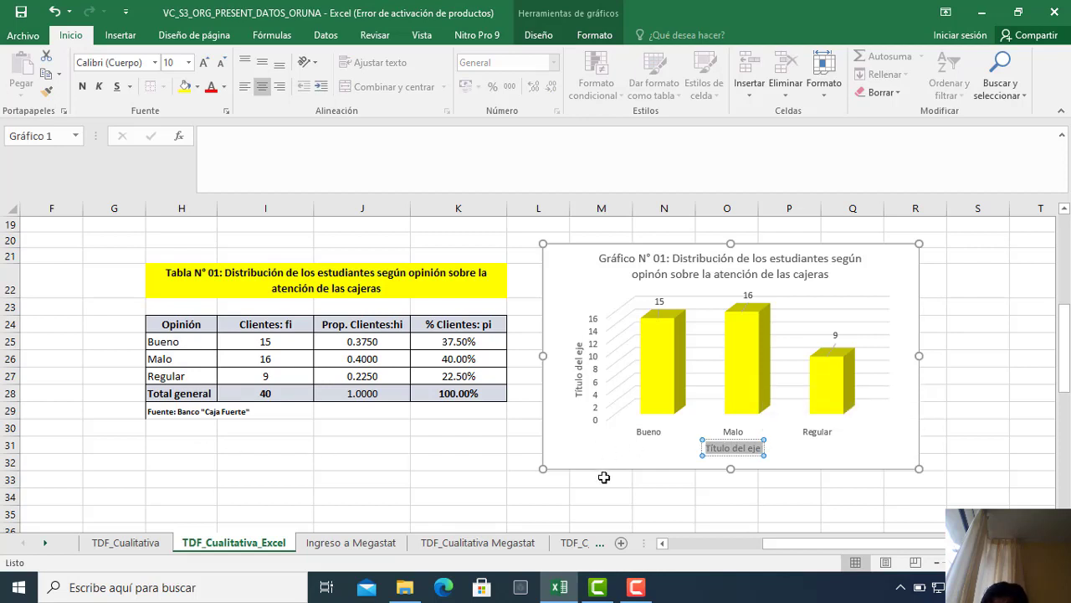
{"action": "key", "text": "Delete"}
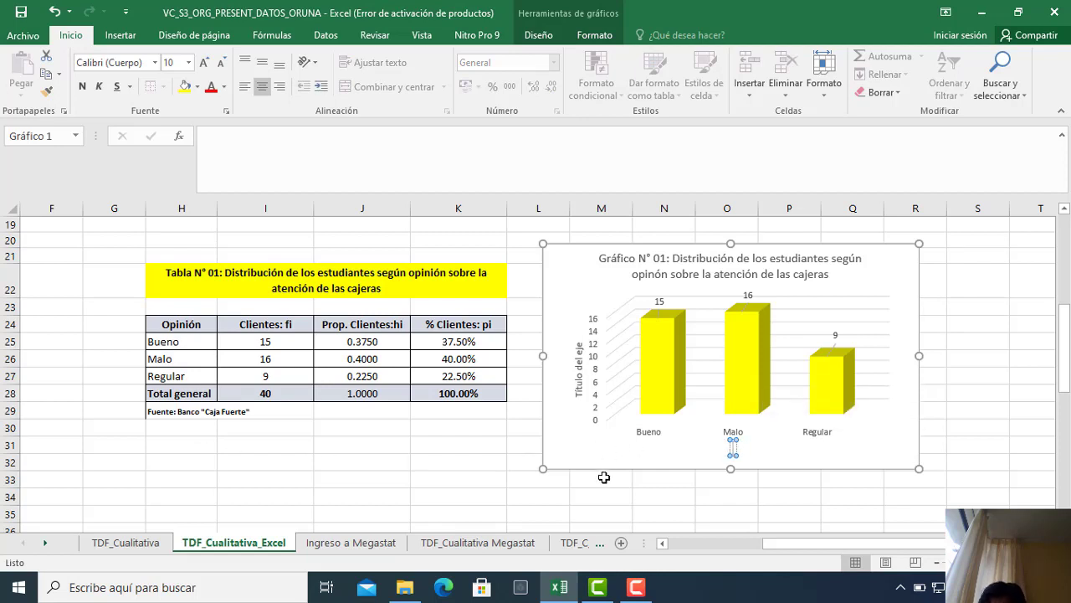
{"action": "type", "text": "Opini"}
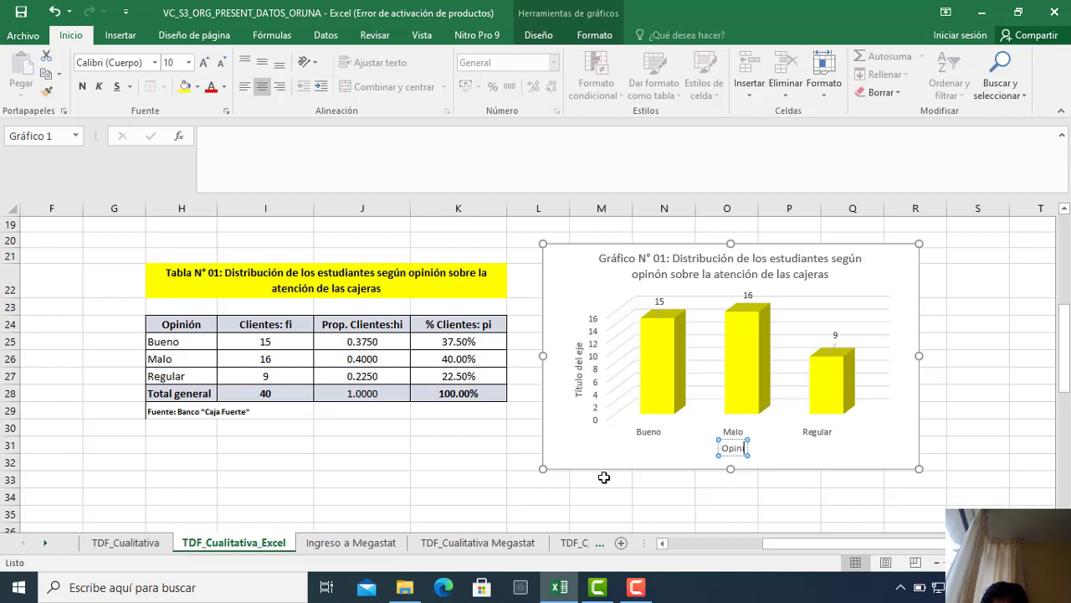
{"action": "type", "text": "ón"}
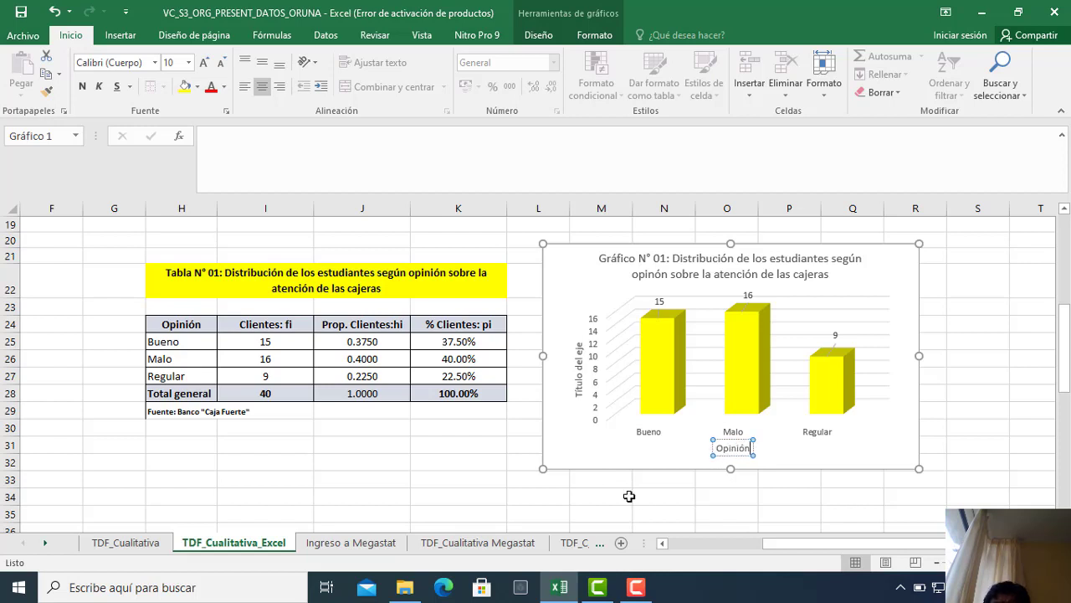
Replace the chart's vertical axis title with "Clientes".
{"action": "left_click", "coordinate": [574, 393]}
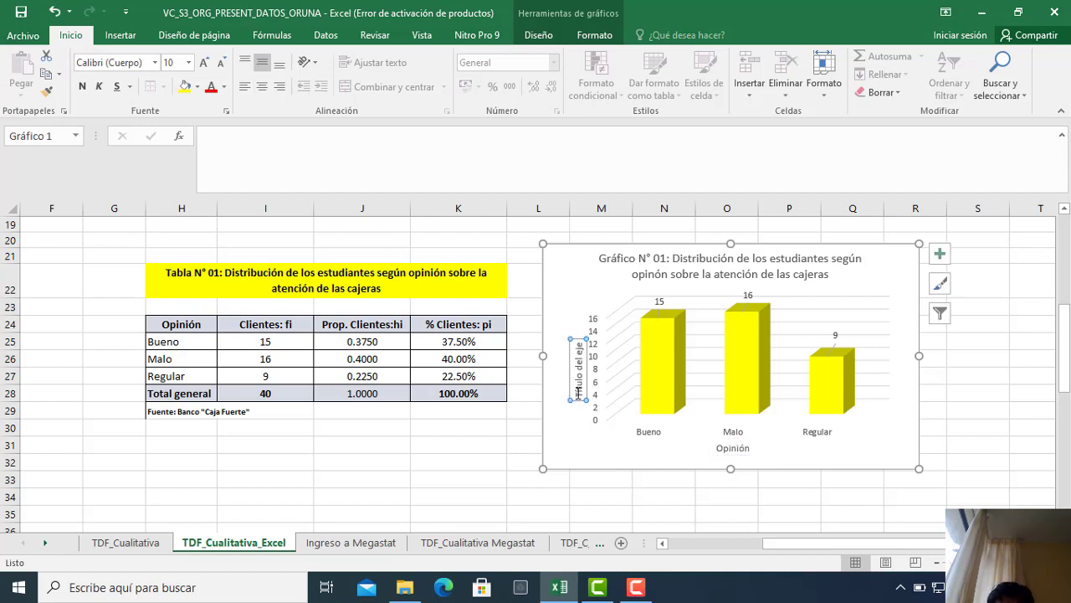
{"action": "left_click_drag", "start_coordinate": [577, 391], "coordinate": [578, 339]}
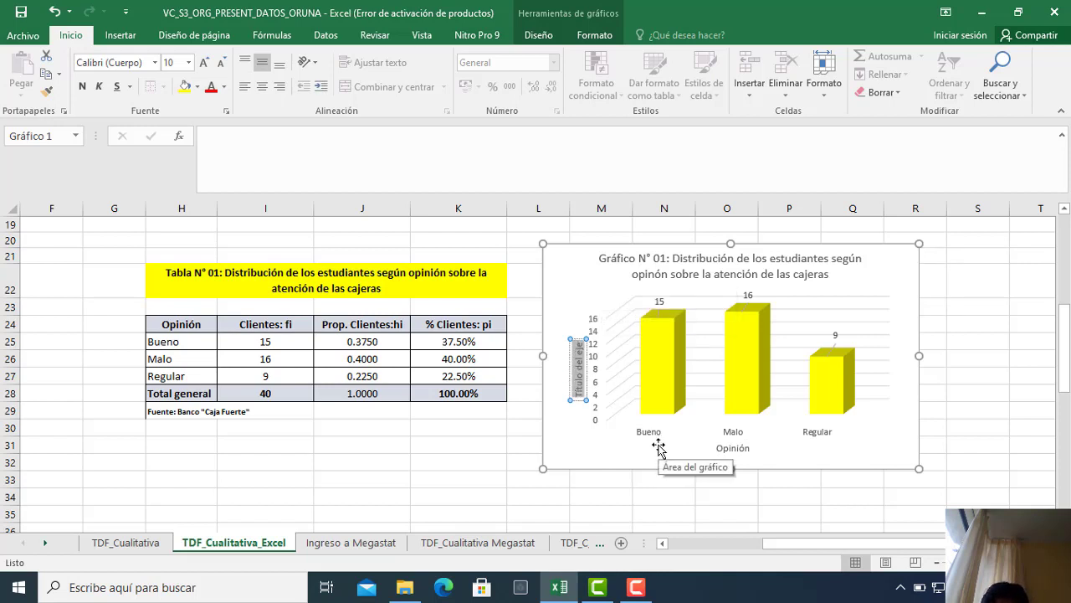
{"action": "type", "text": "Cl"}
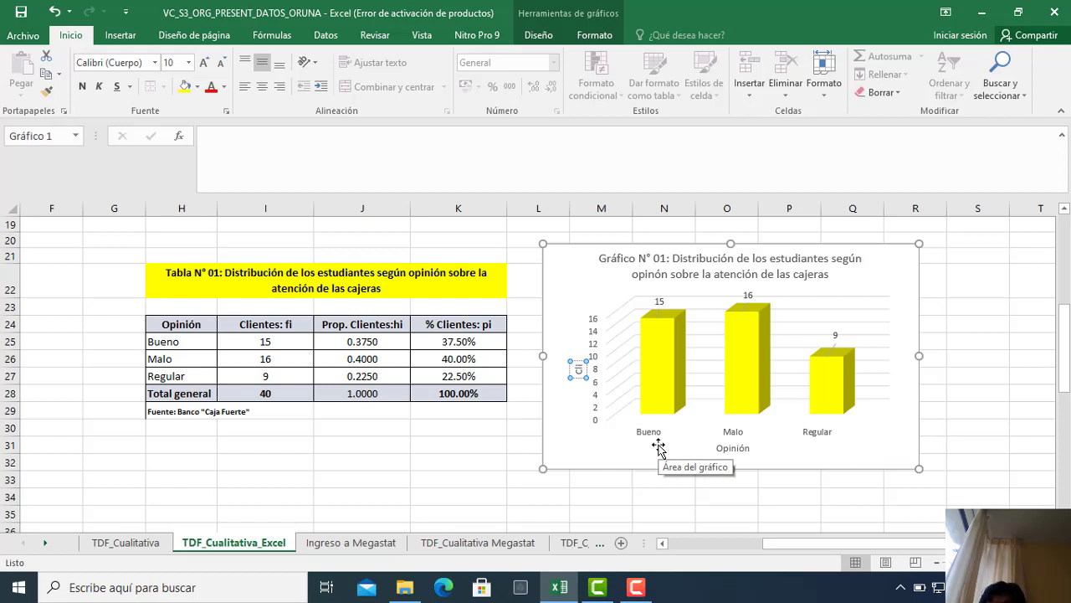
{"action": "type", "text": "iente"}
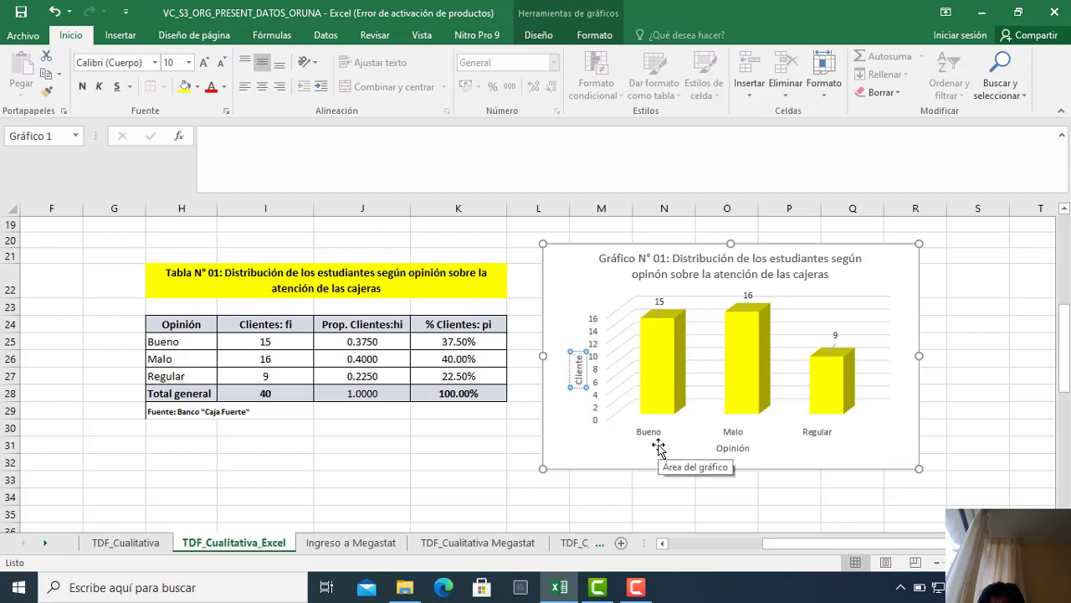
{"action": "type", "text": "s"}
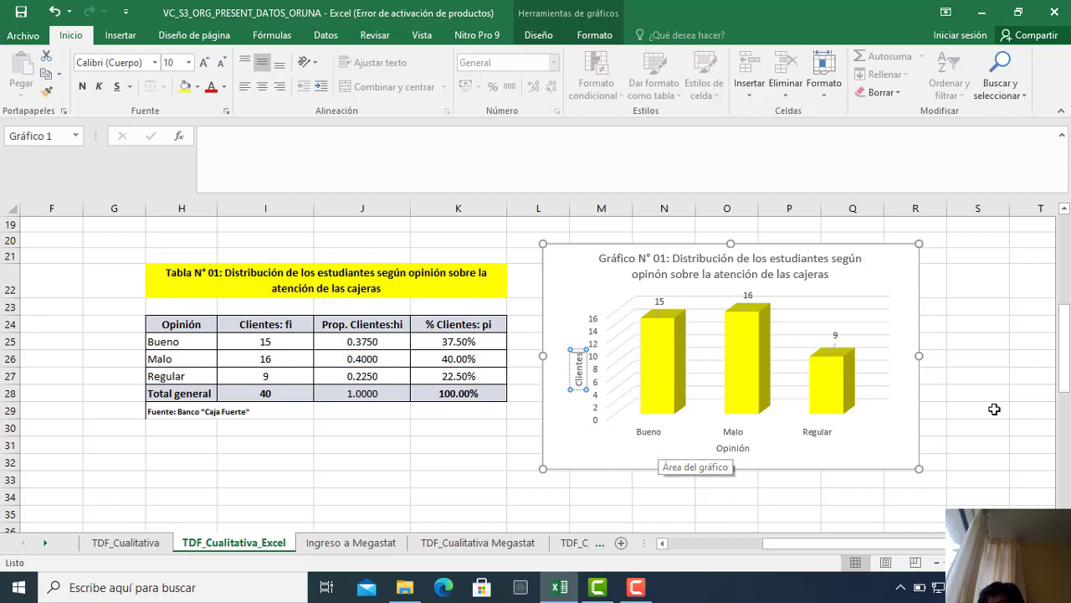
{"action": "left_click", "coordinate": [1008, 402]}
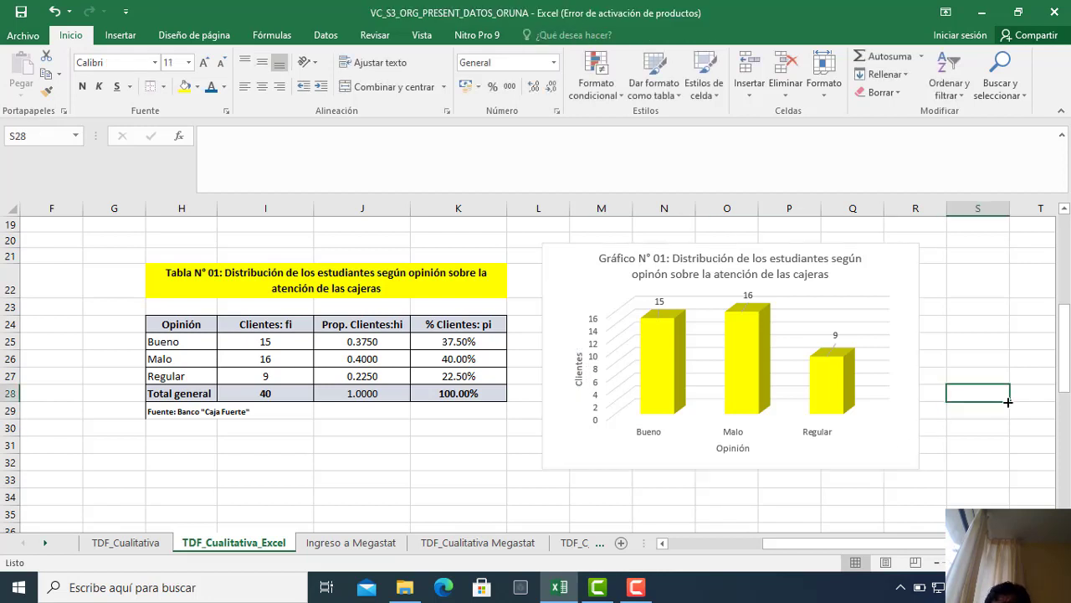
Insert a text box in the lower-left corner of the column chart with the source note "Fuente: Banco Caja Fuerte".
{"action": "left_click", "coordinate": [563, 452]}
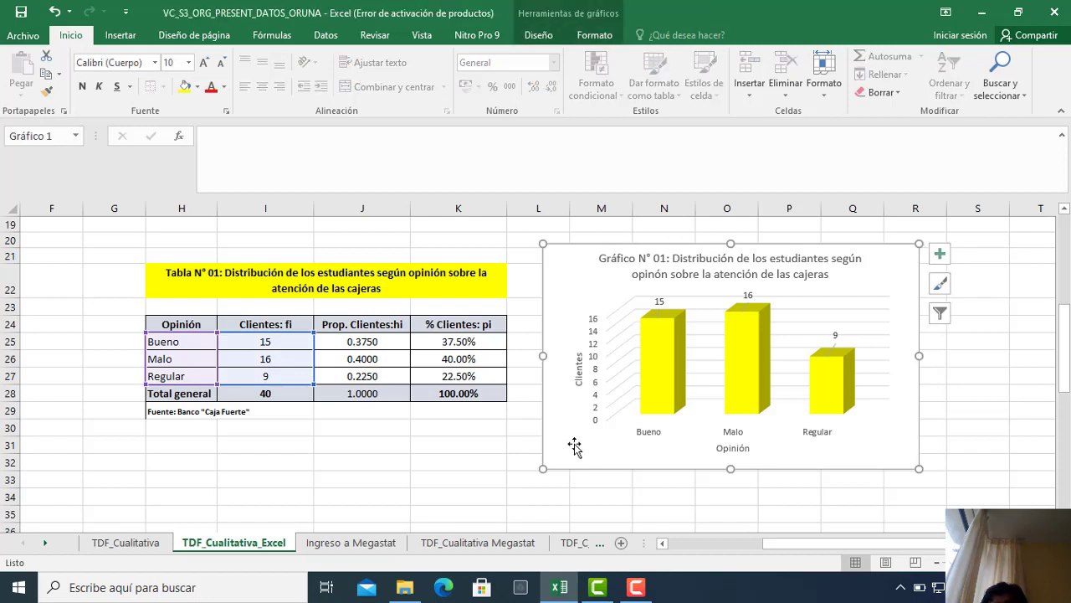
{"action": "left_click", "coordinate": [121, 36]}
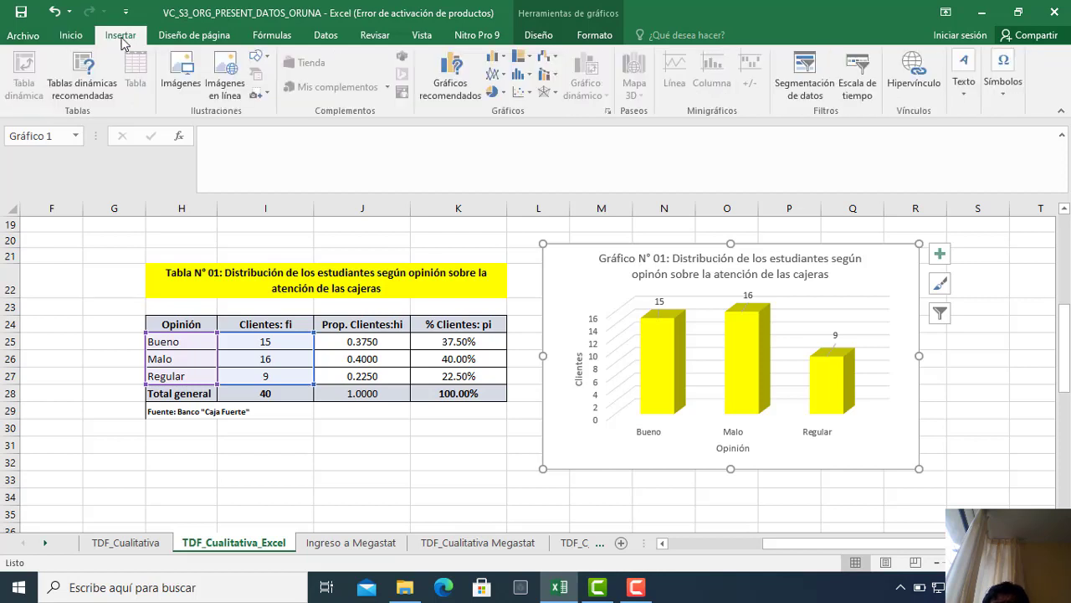
{"action": "left_click", "coordinate": [962, 84]}
{"action": "left_click", "coordinate": [877, 141]}
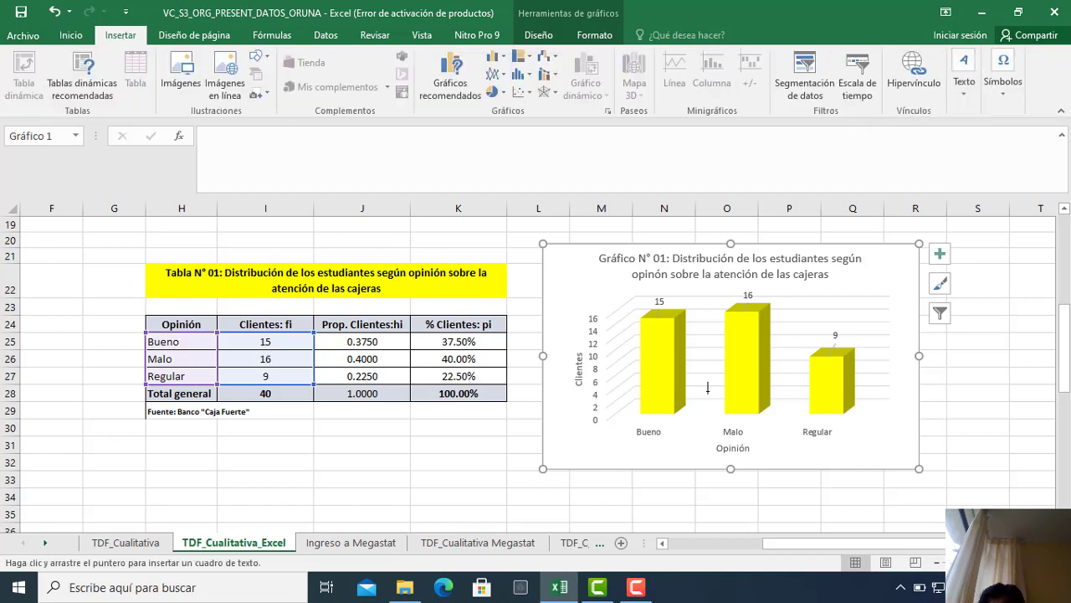
{"action": "left_click_drag", "start_coordinate": [560, 446], "coordinate": [682, 459]}
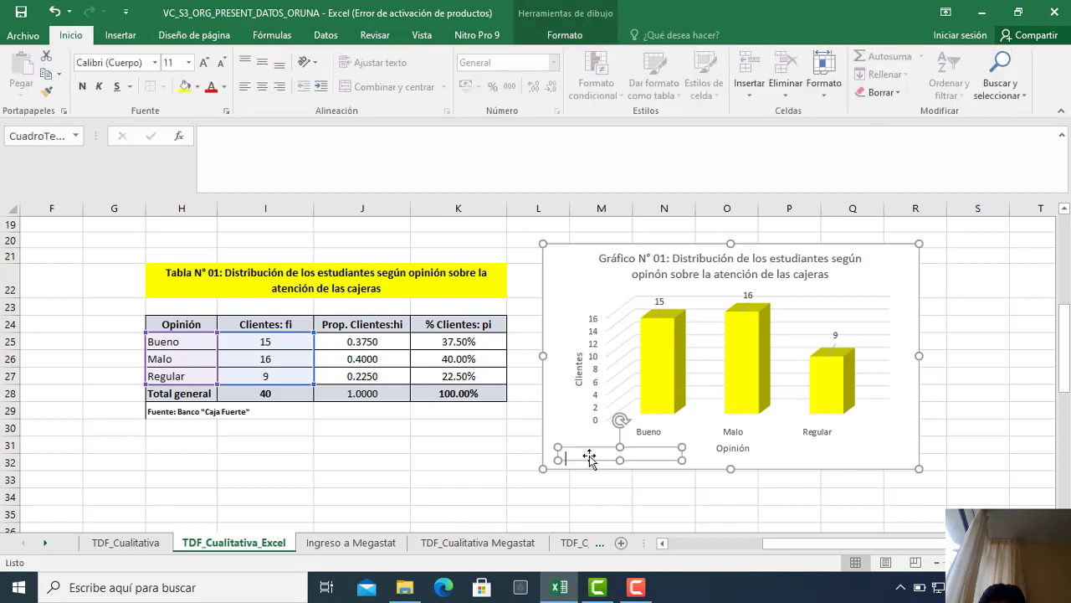
{"action": "type", "text": "F"}
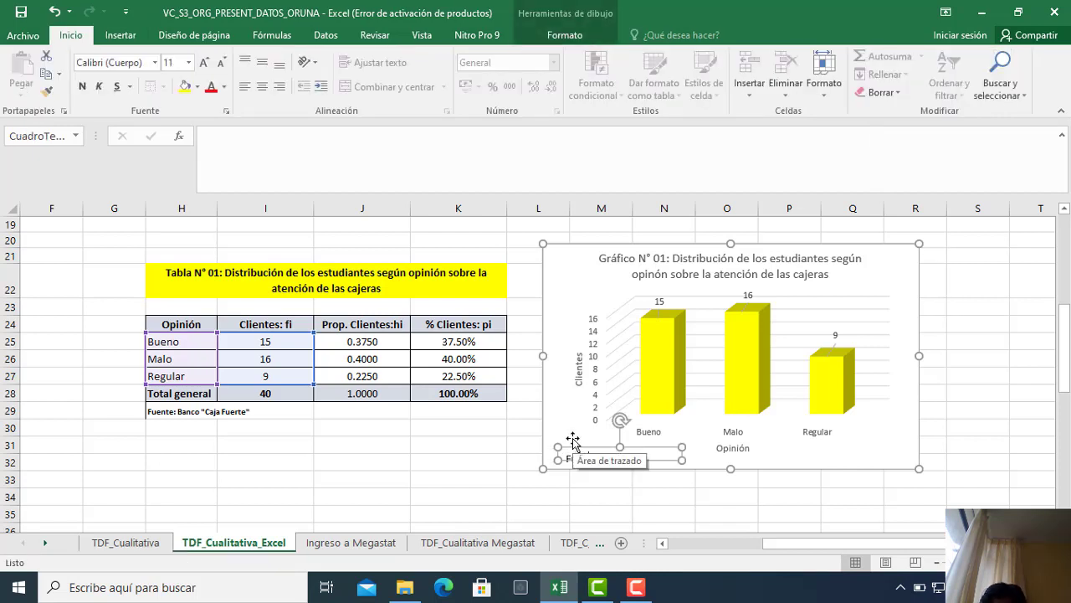
{"action": "type", "text": "uente: Banco Caja"}
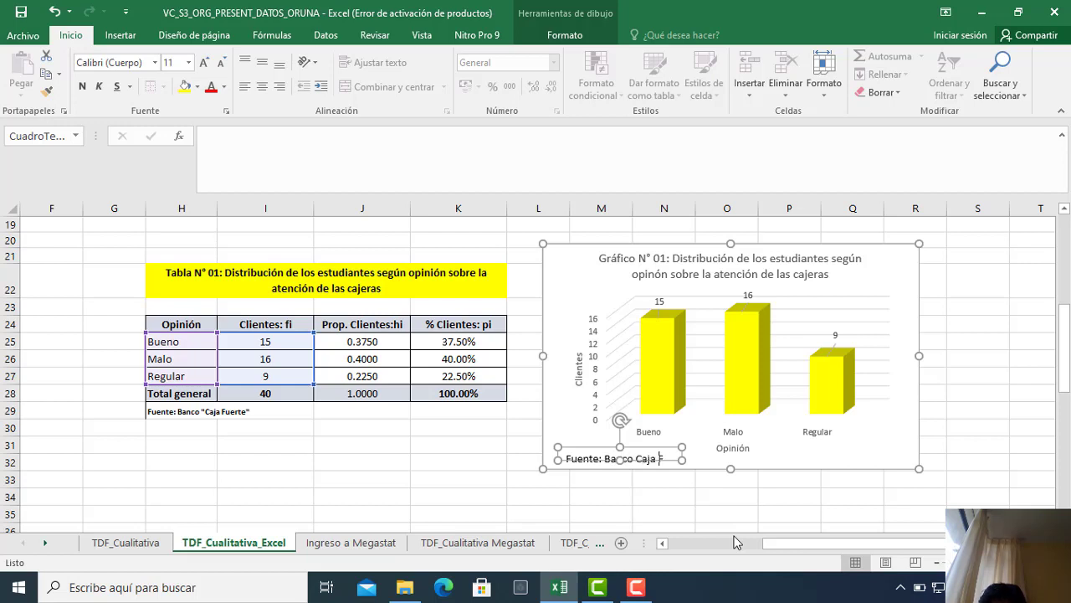
Enlarge the source note's text box so the full text fits on one line.
{"action": "left_click", "coordinate": [687, 497]}
{"action": "left_click", "coordinate": [660, 455]}
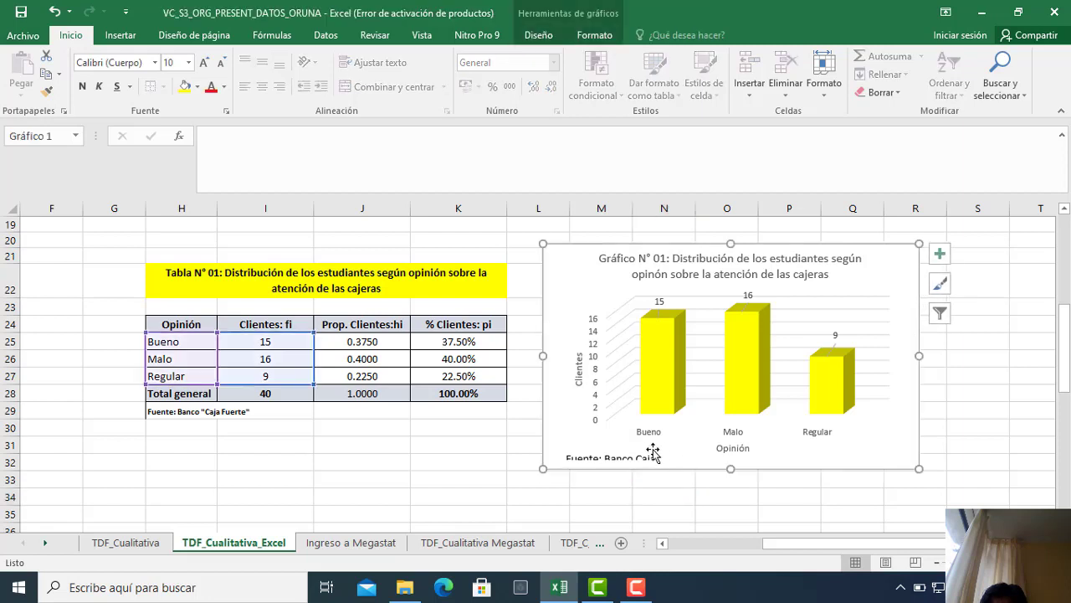
{"action": "left_click", "coordinate": [635, 452]}
{"action": "left_click", "coordinate": [634, 454]}
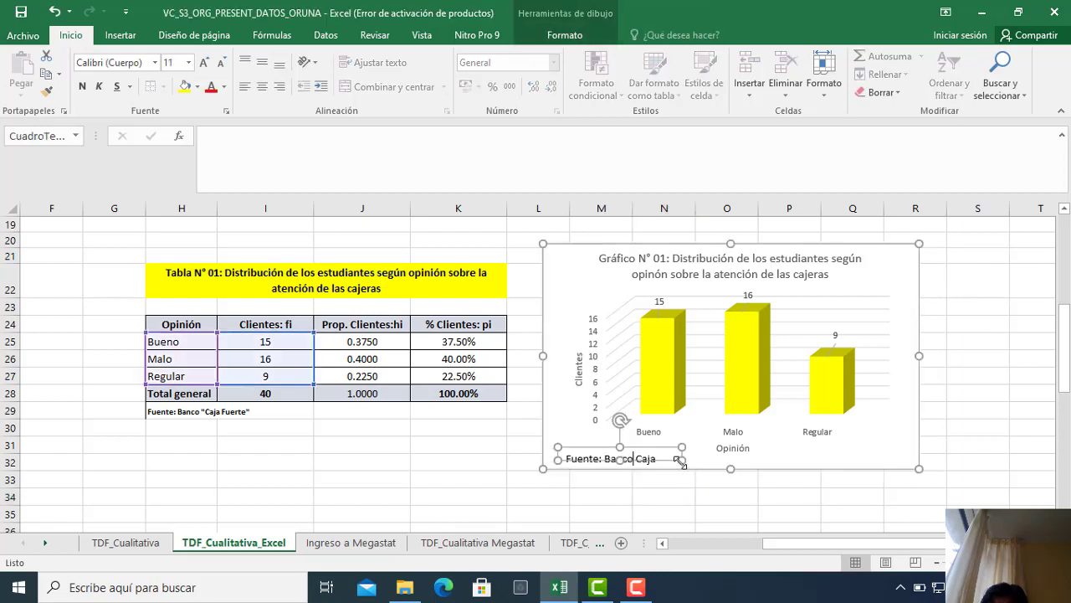
{"action": "left_click_drag", "start_coordinate": [684, 459], "coordinate": [713, 460]}
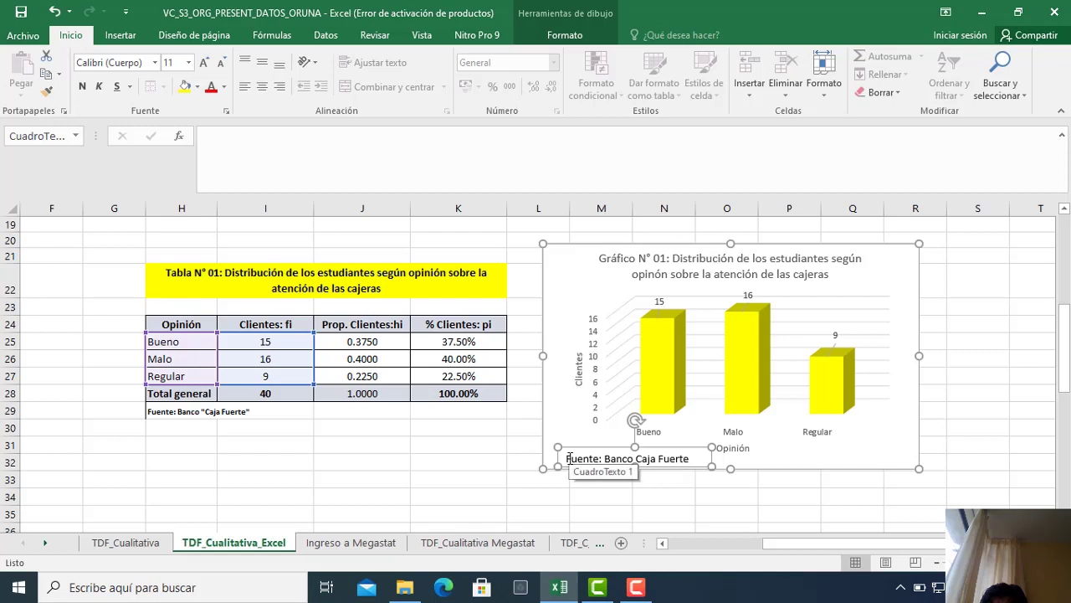
Format the chart's source note text with font size 8 and red font colour.
{"action": "left_click_drag", "start_coordinate": [568, 458], "coordinate": [694, 455]}
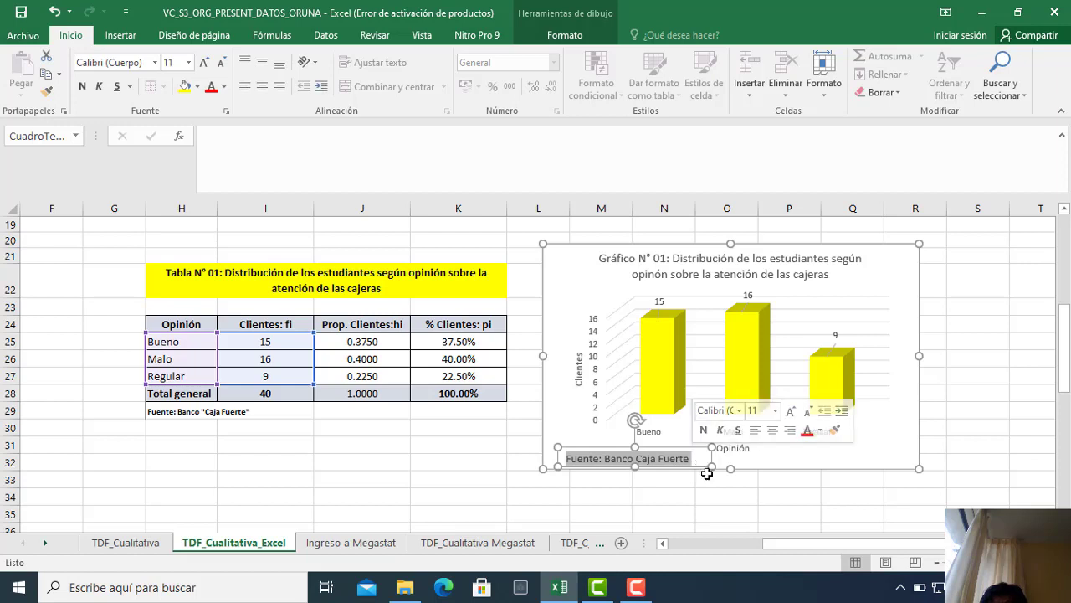
{"action": "left_click", "coordinate": [189, 64]}
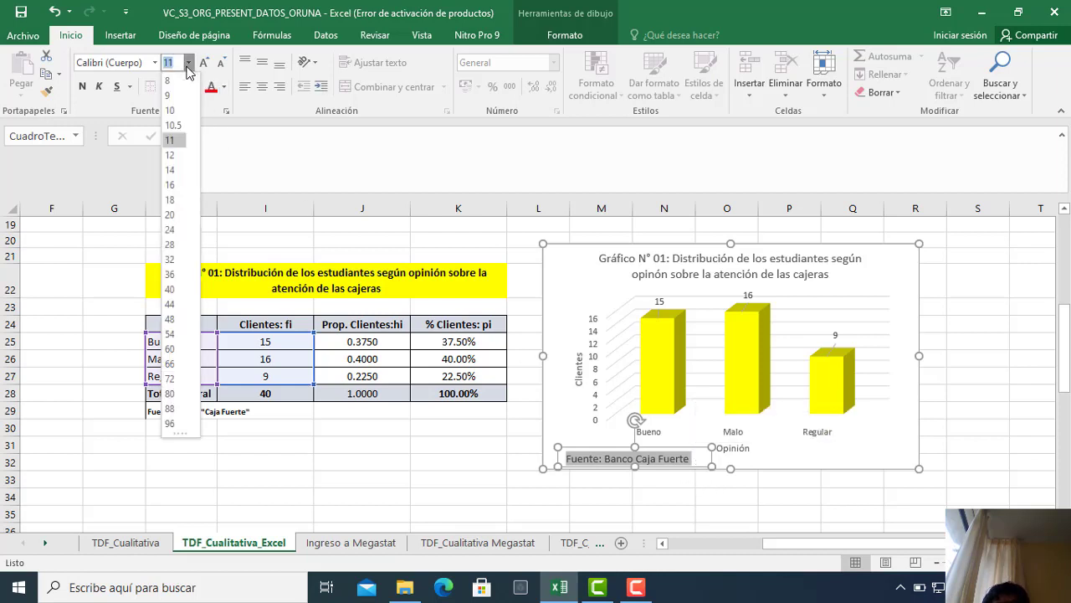
{"action": "left_click", "coordinate": [170, 84]}
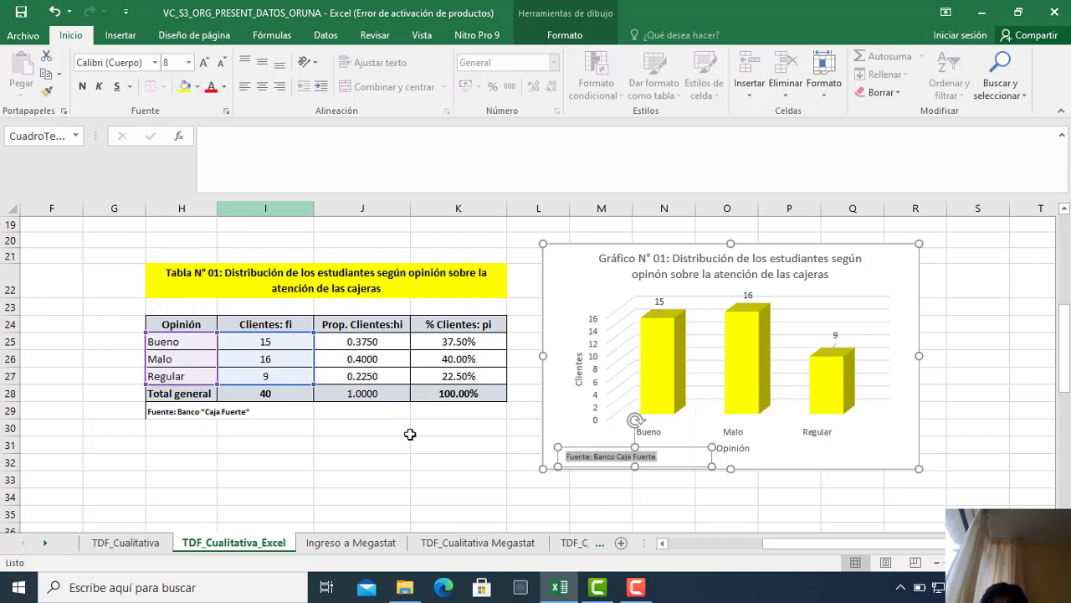
{"action": "left_click", "coordinate": [211, 89]}
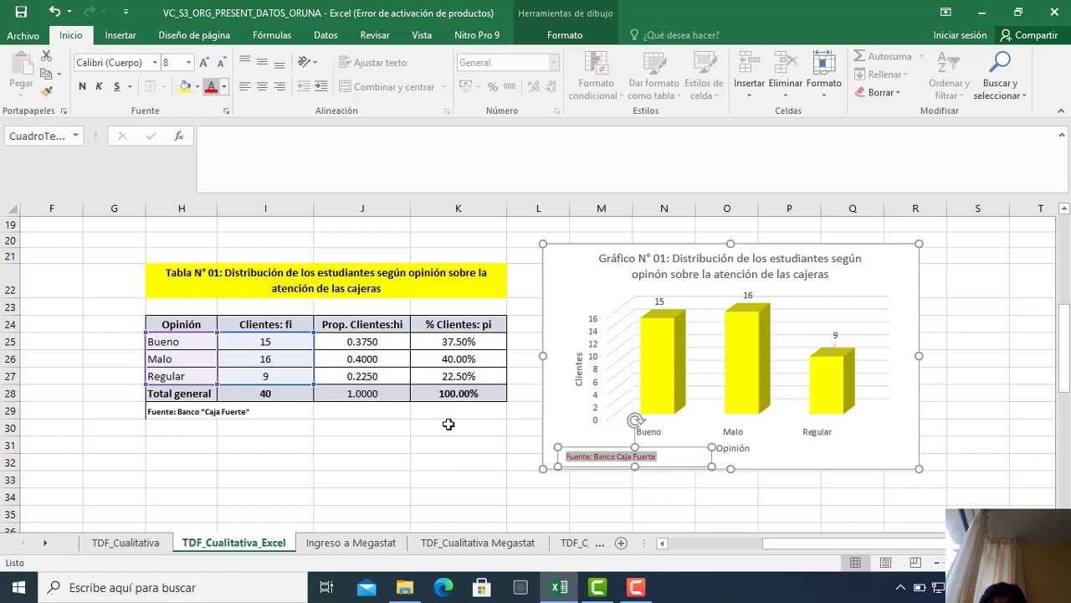
{"action": "left_click", "coordinate": [473, 484]}
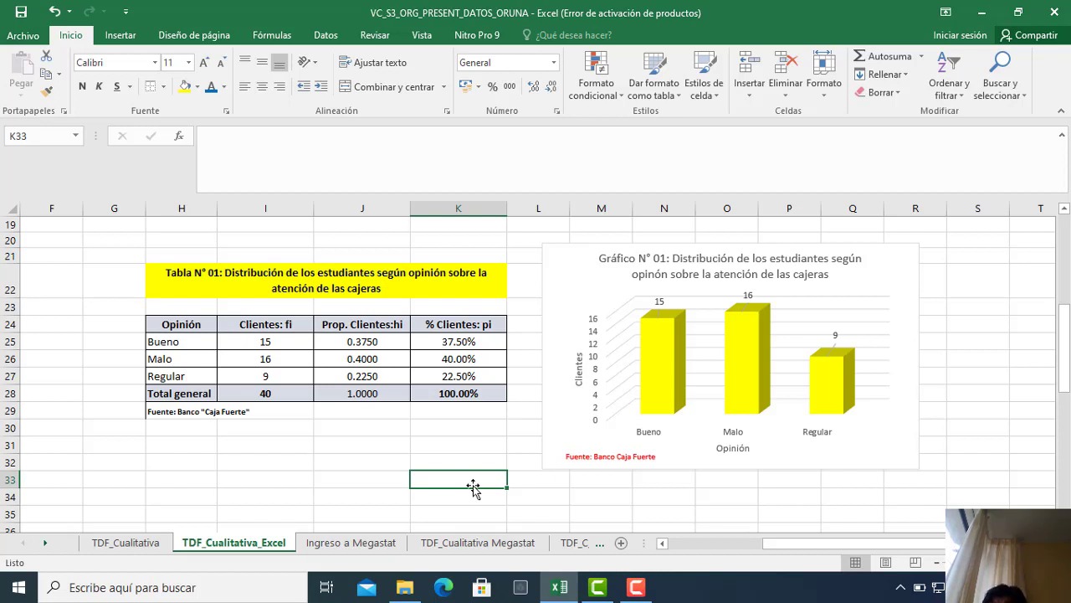
Insert a 3D pie chart from the opinion categories and their client frequencies in H25:I27.
{"action": "mouse_move", "coordinate": [665, 345]}
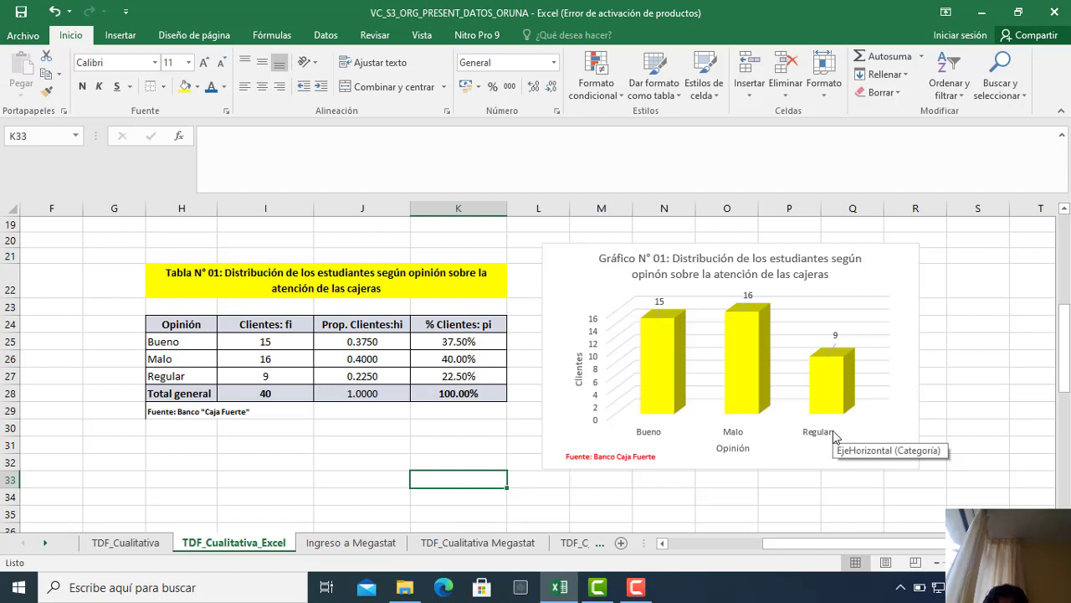
{"action": "left_click", "coordinate": [236, 463]}
{"action": "left_click_drag", "start_coordinate": [167, 342], "coordinate": [265, 376]}
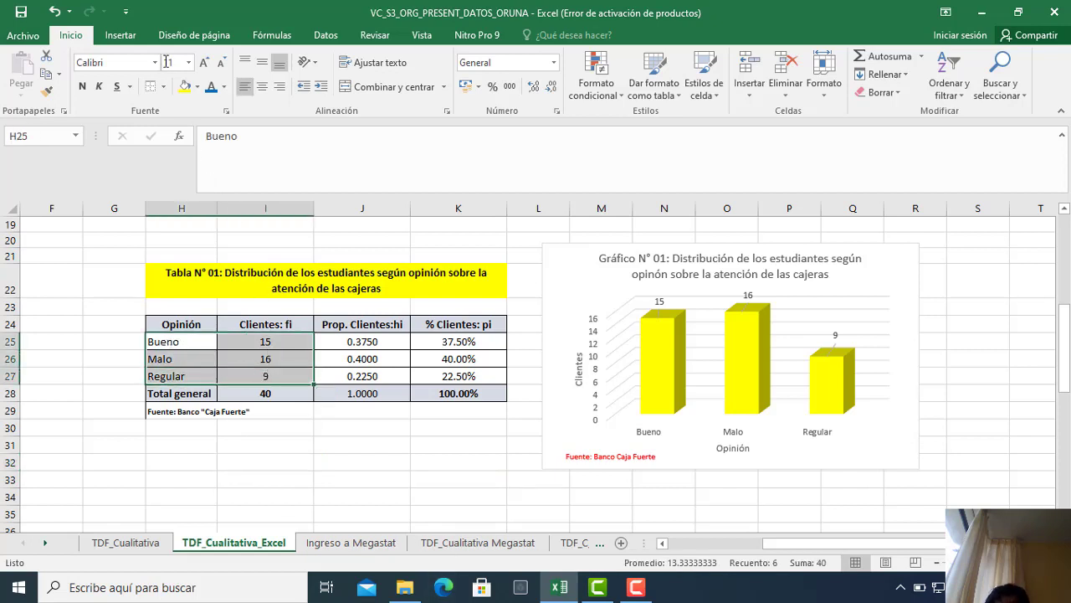
{"action": "left_click", "coordinate": [120, 35]}
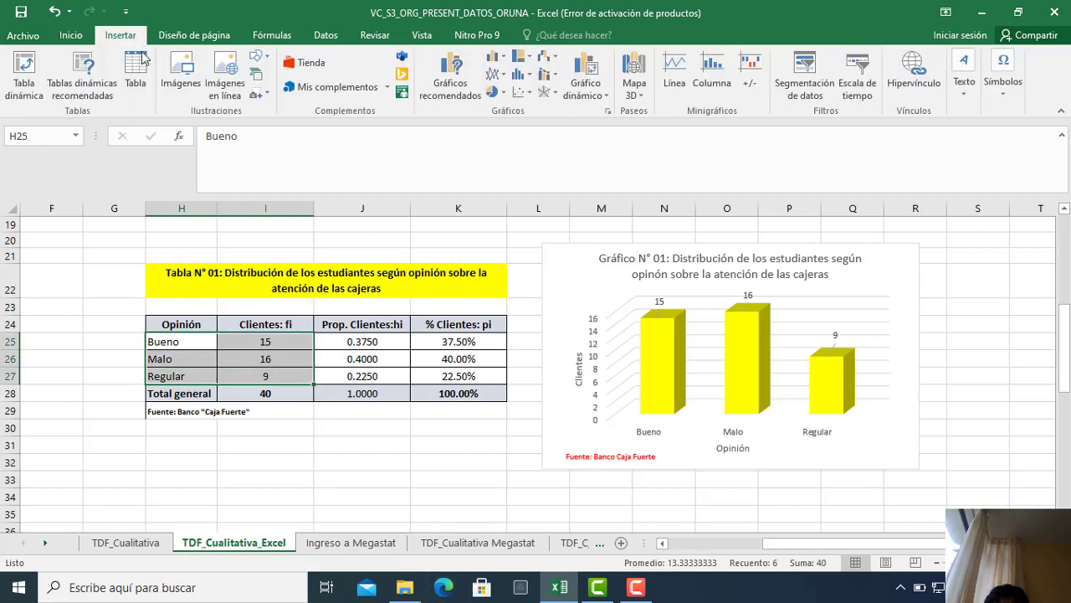
{"action": "left_click", "coordinate": [503, 93]}
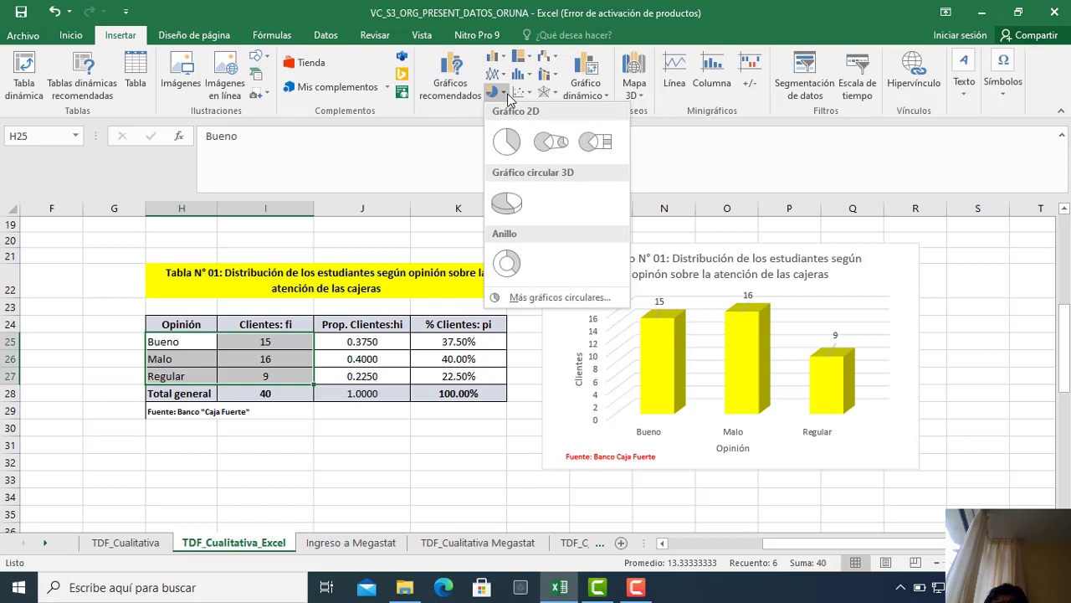
{"action": "left_click", "coordinate": [506, 209]}
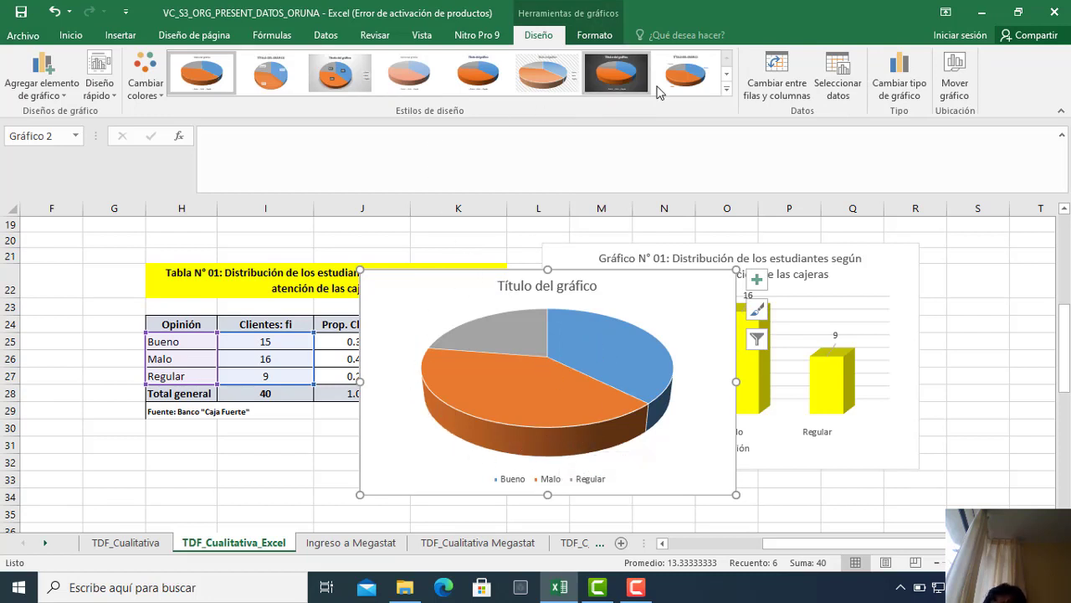
Apply the pie chart style with a hatched light background and white percentage labels, and place the legend on the chart's right side.
{"action": "left_click", "coordinate": [726, 87]}
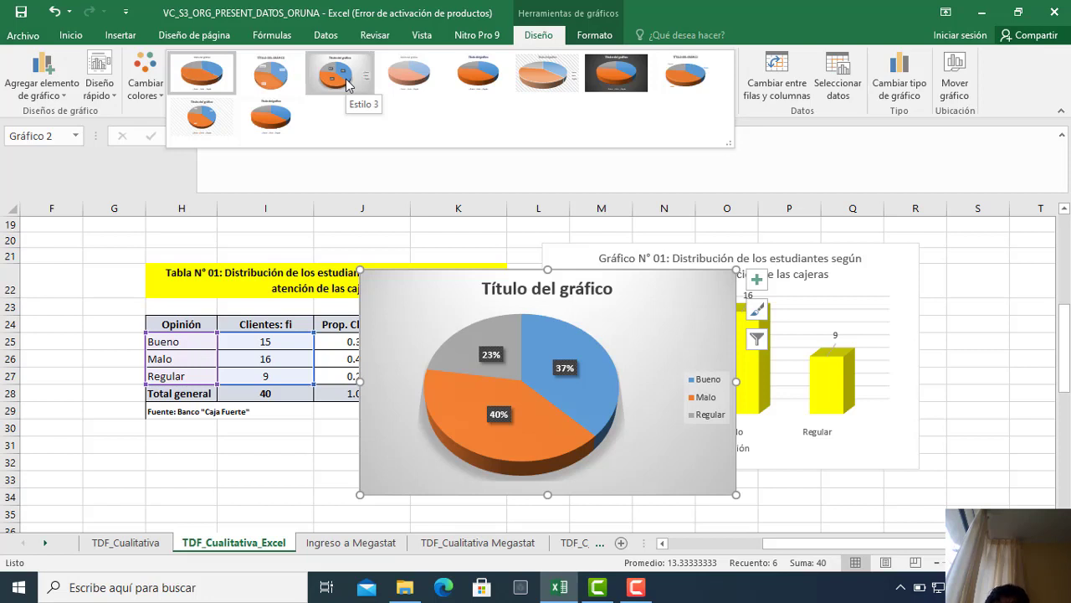
{"action": "left_click", "coordinate": [200, 125]}
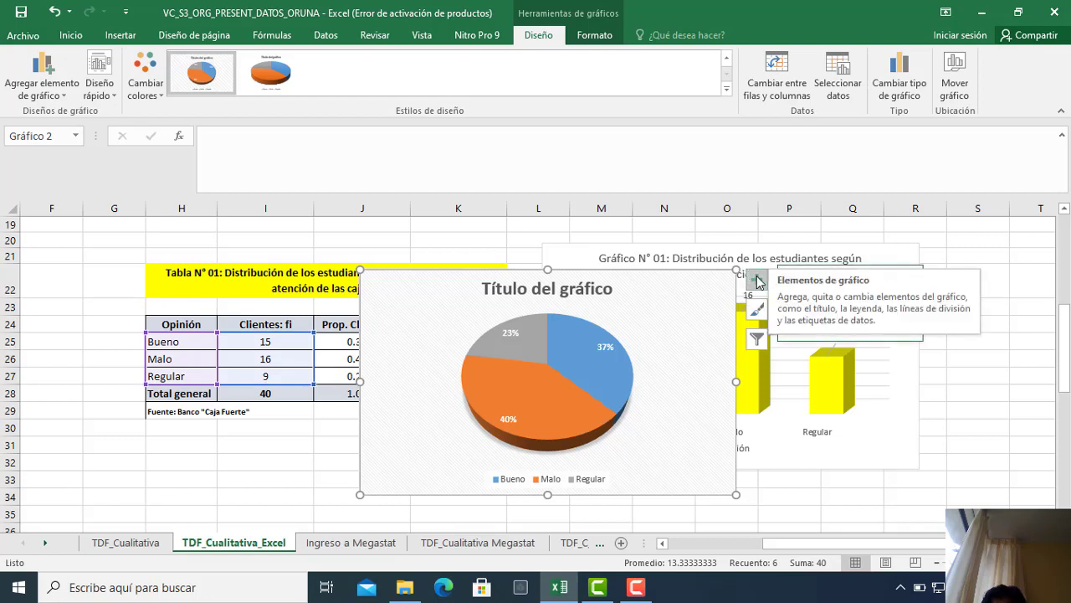
{"action": "left_click", "coordinate": [756, 283]}
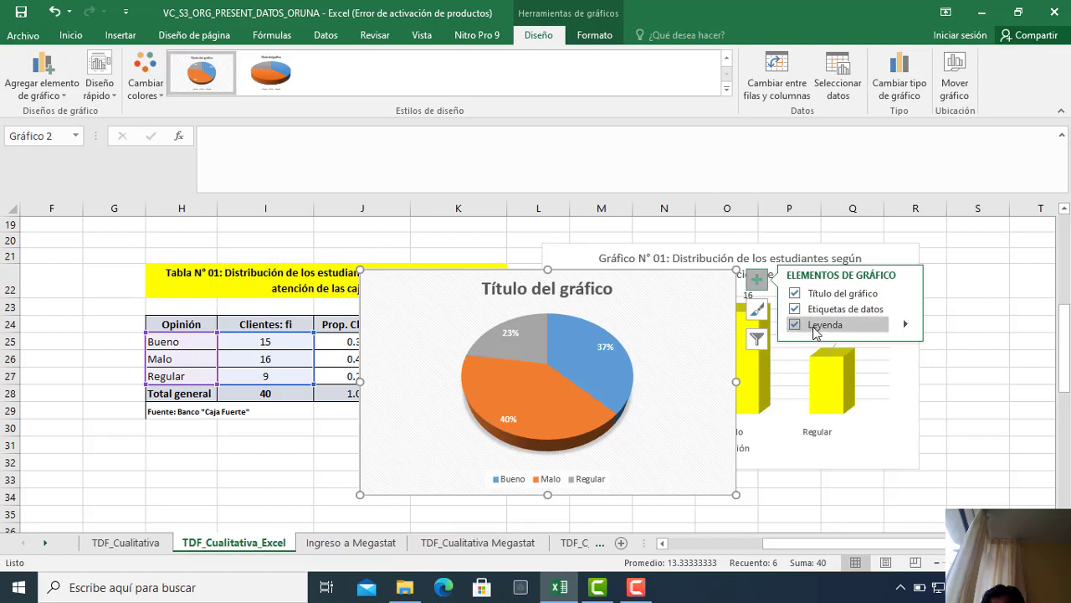
{"action": "left_click", "coordinate": [907, 326]}
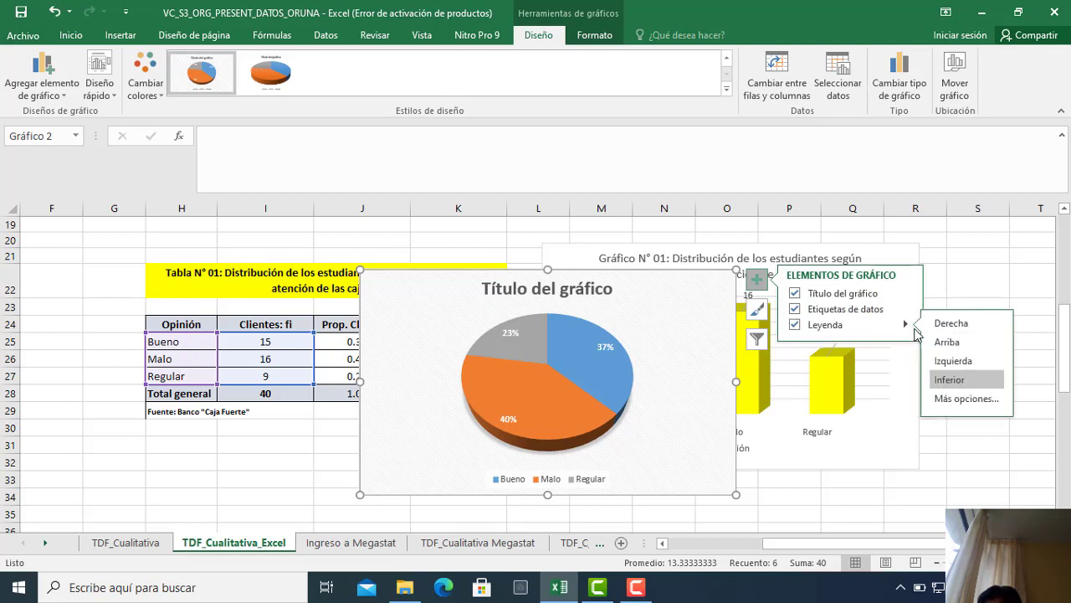
{"action": "left_click", "coordinate": [970, 322]}
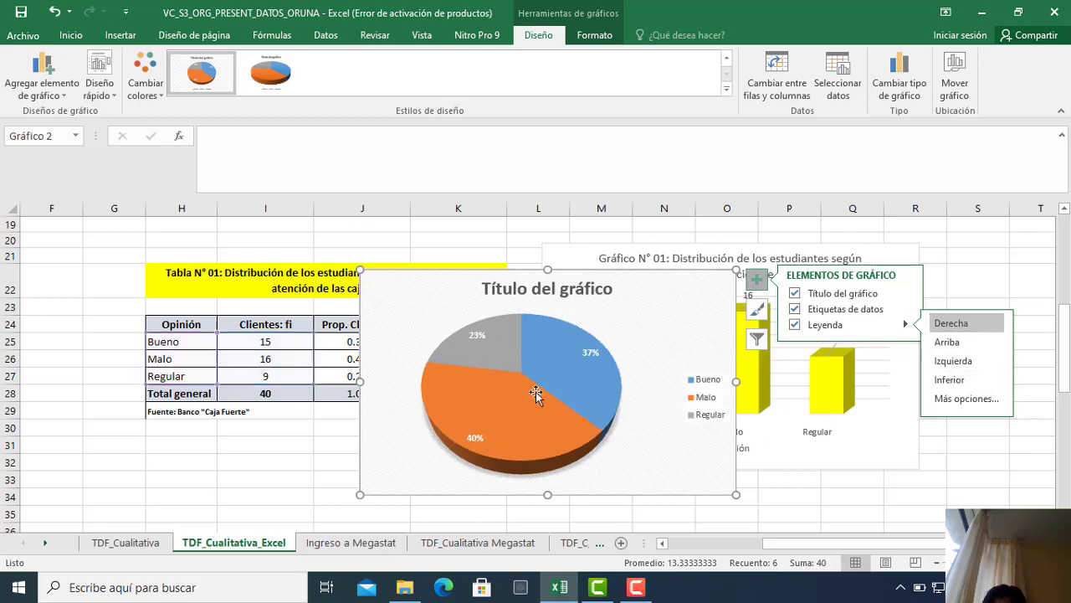
{"action": "left_click", "coordinate": [814, 510]}
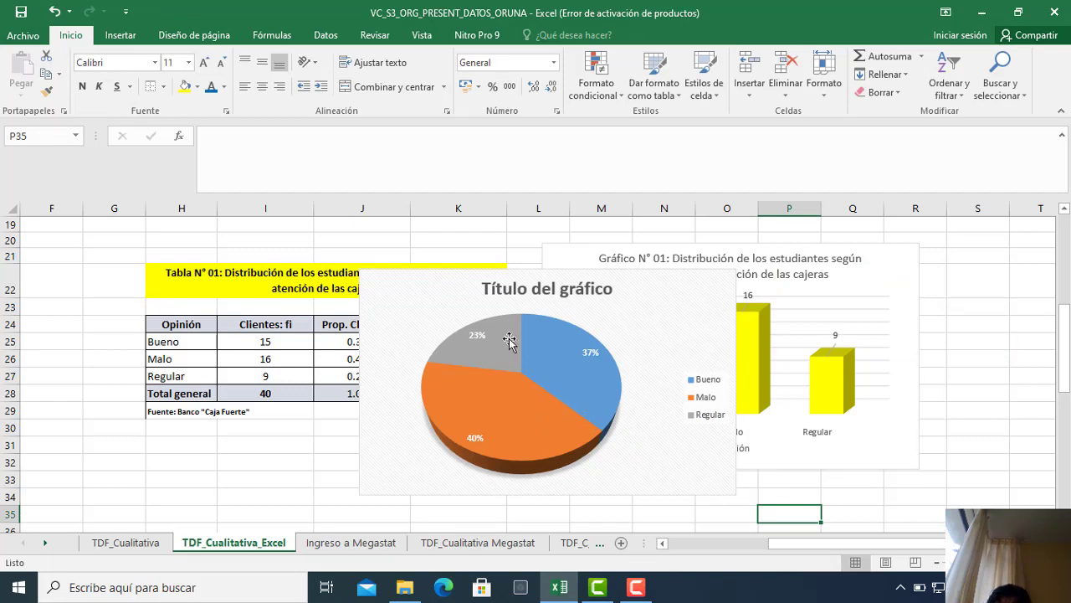
Replace the pie chart's placeholder title with "Gráfico N° 01: Distribución Porcentual de los estudiantes según Opinión de las cajera".
{"action": "left_click", "coordinate": [489, 288]}
{"action": "left_click_drag", "start_coordinate": [489, 288], "coordinate": [607, 299]}
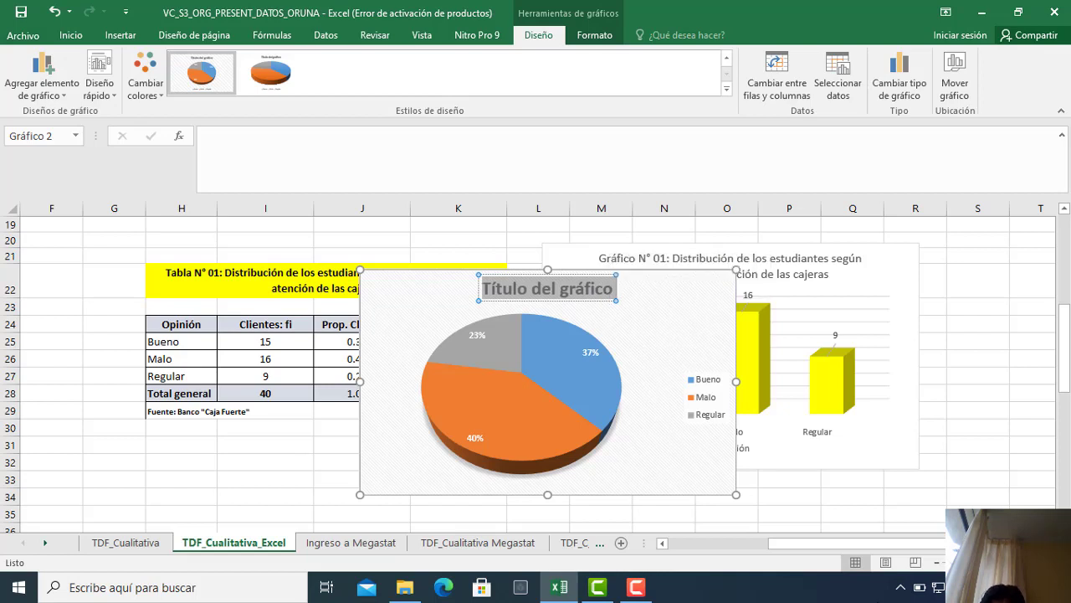
{"action": "type", "text": "Gráfic"}
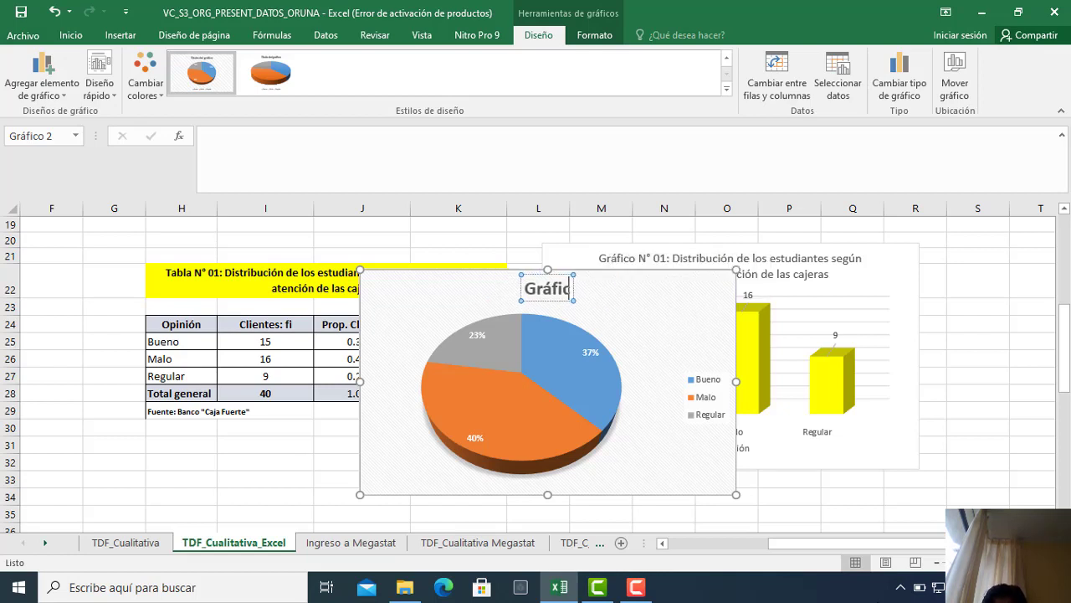
{"action": "type", "text": "o N°"}
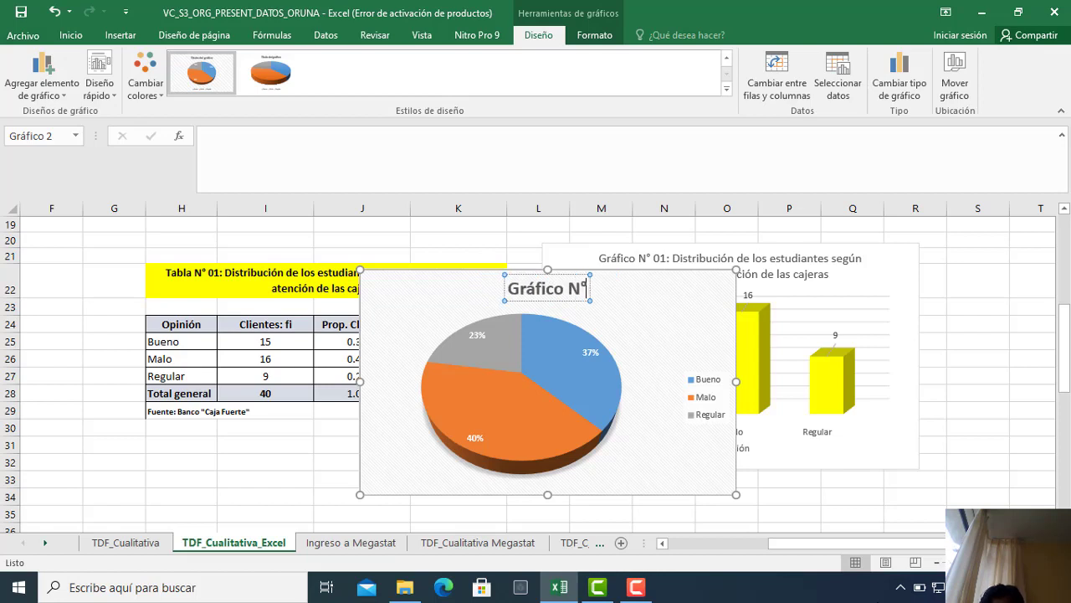
{"action": "type", "text": " 01"}
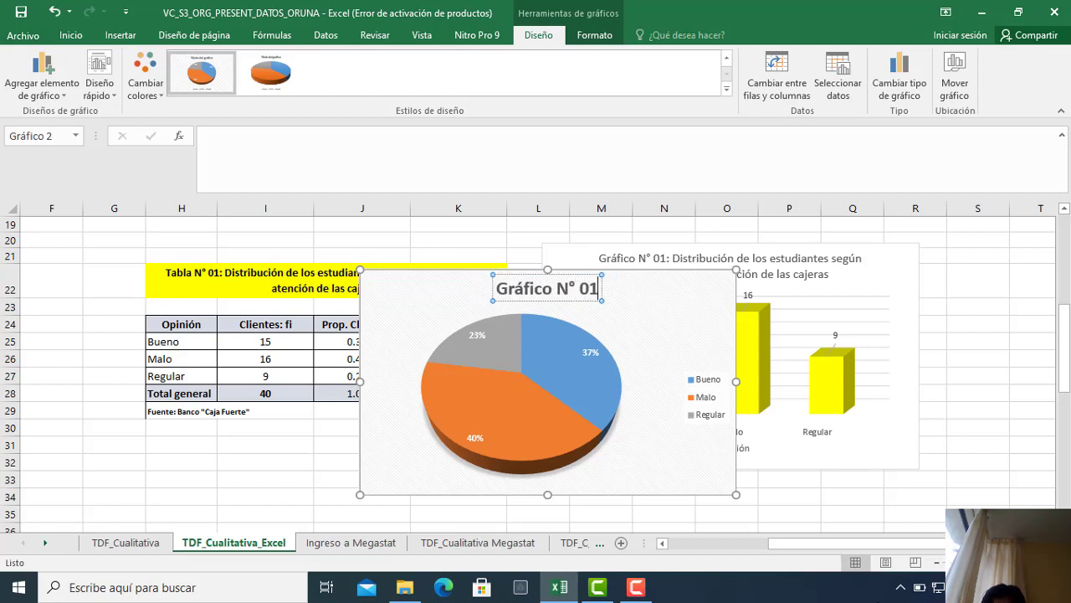
{"action": "type", "text": ": D"}
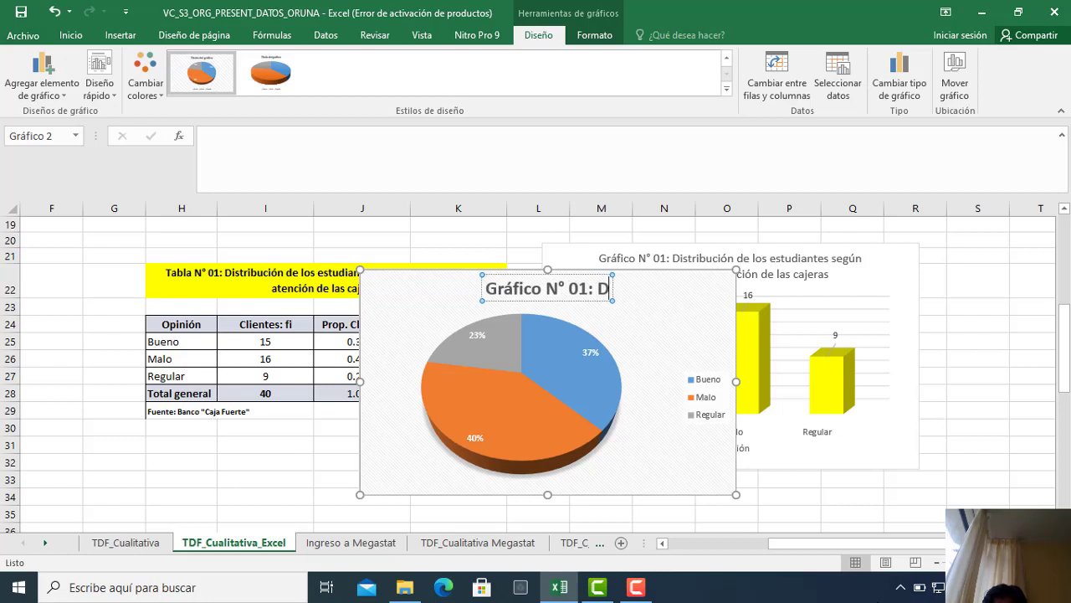
{"action": "type", "text": "istribuc"}
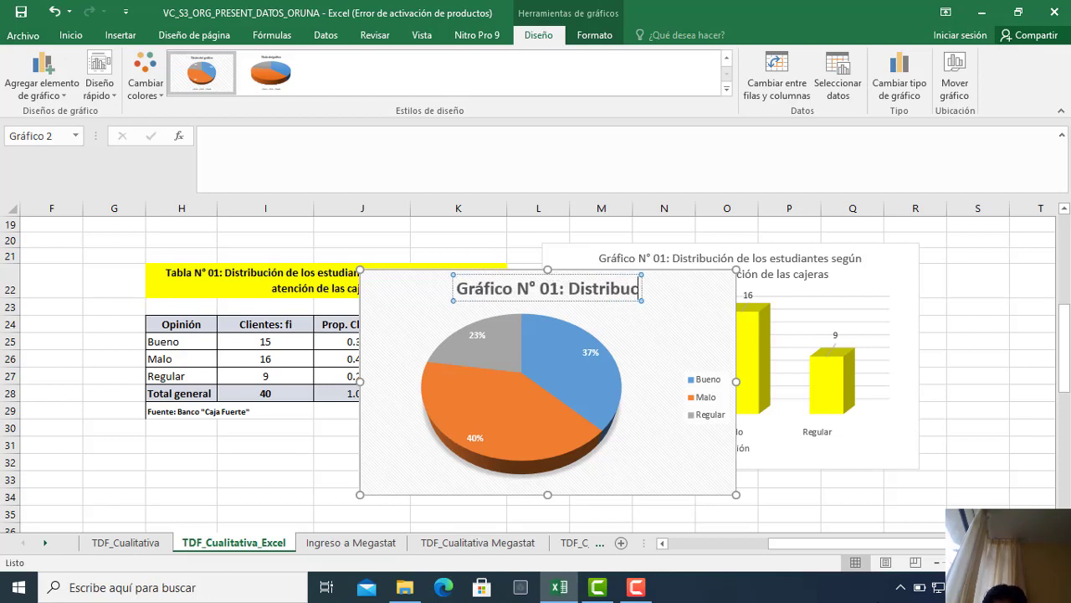
{"action": "type", "text": "i"}
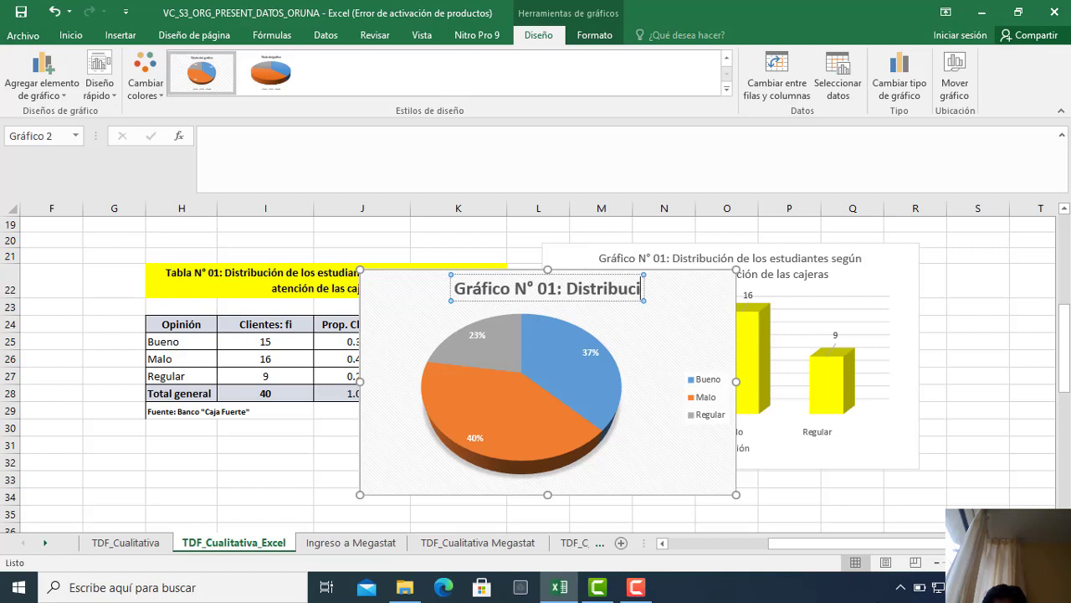
{"action": "type", "text": "ón Po"}
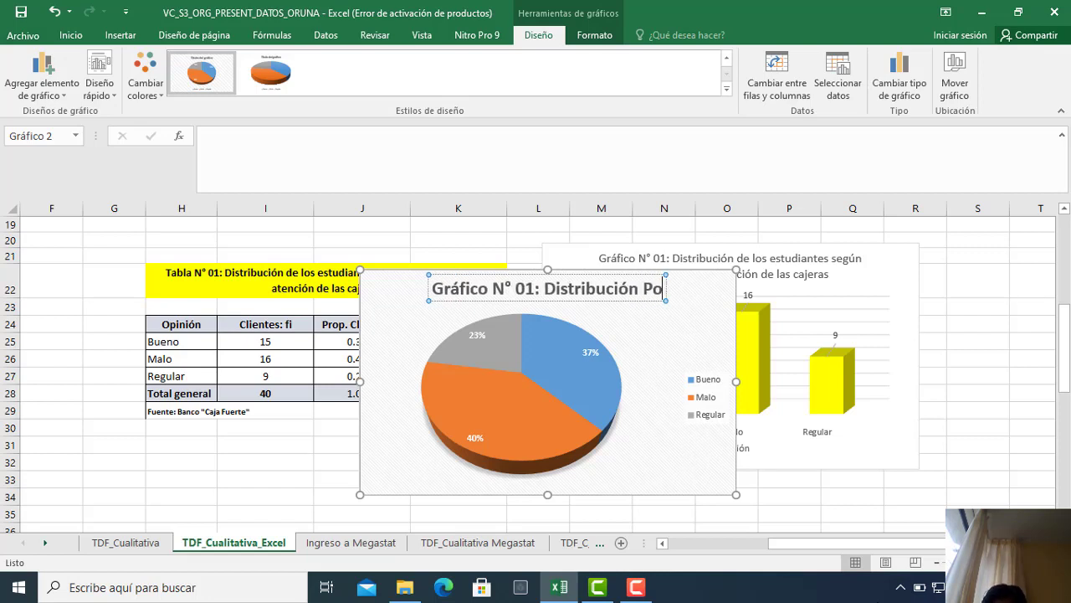
{"action": "type", "text": "rcen"}
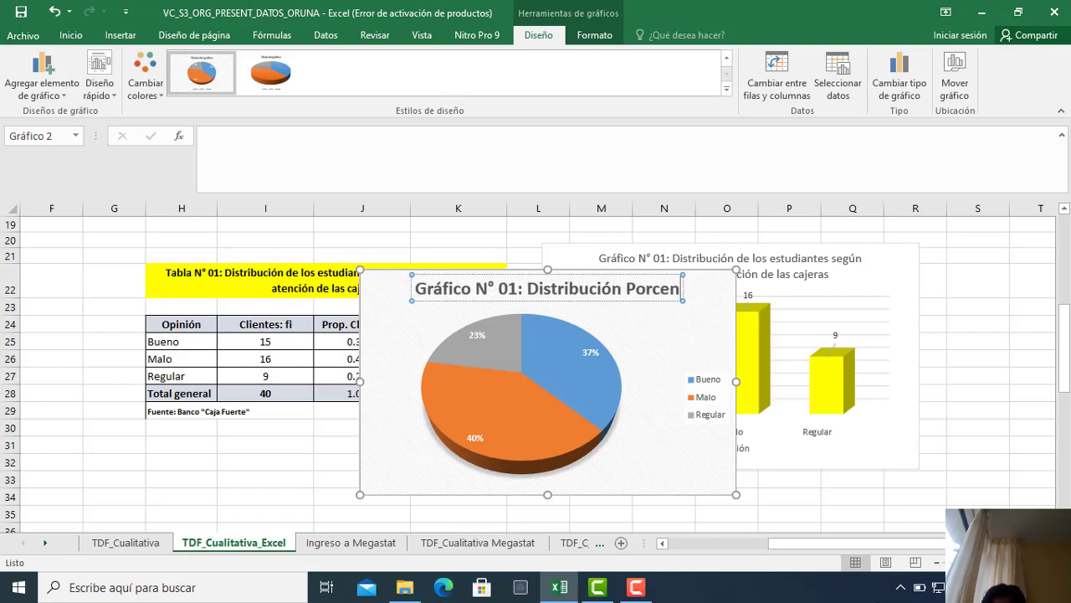
{"action": "type", "text": "tual de"}
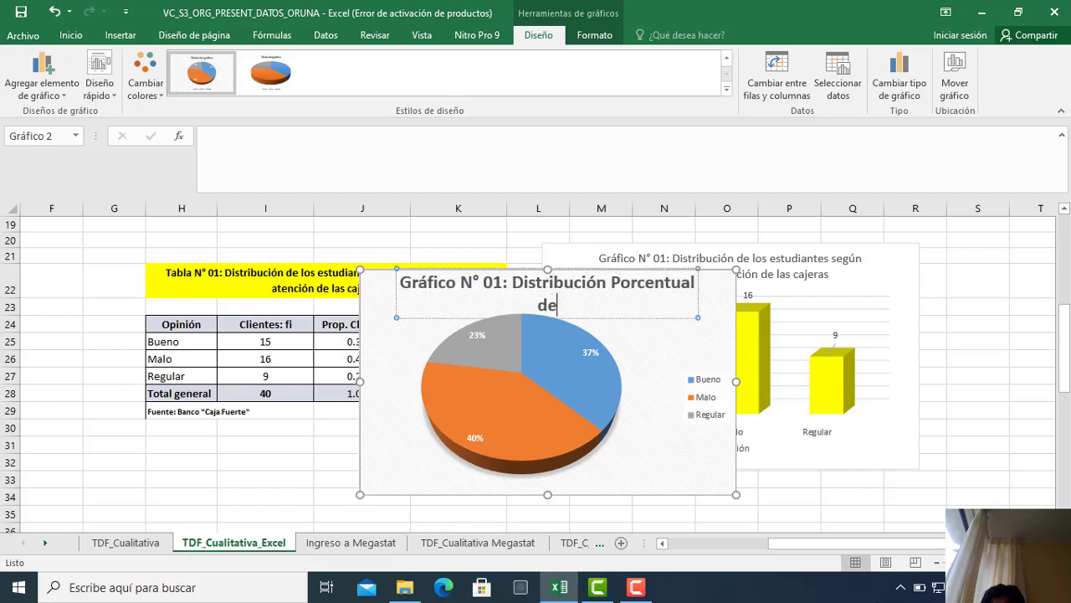
{"action": "type", "text": " los estud"}
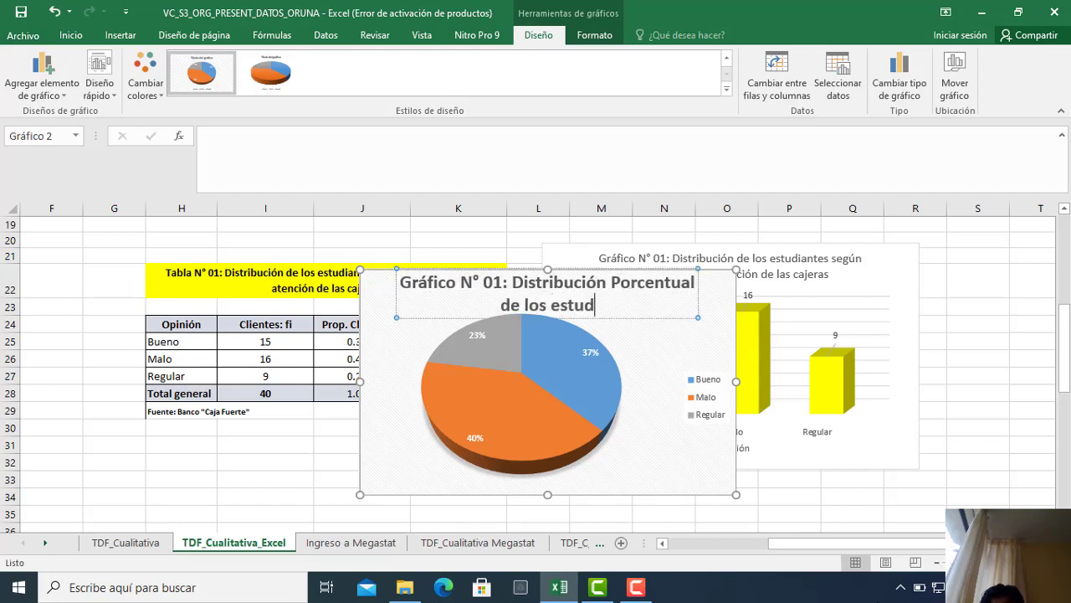
{"action": "type", "text": "iantes s"}
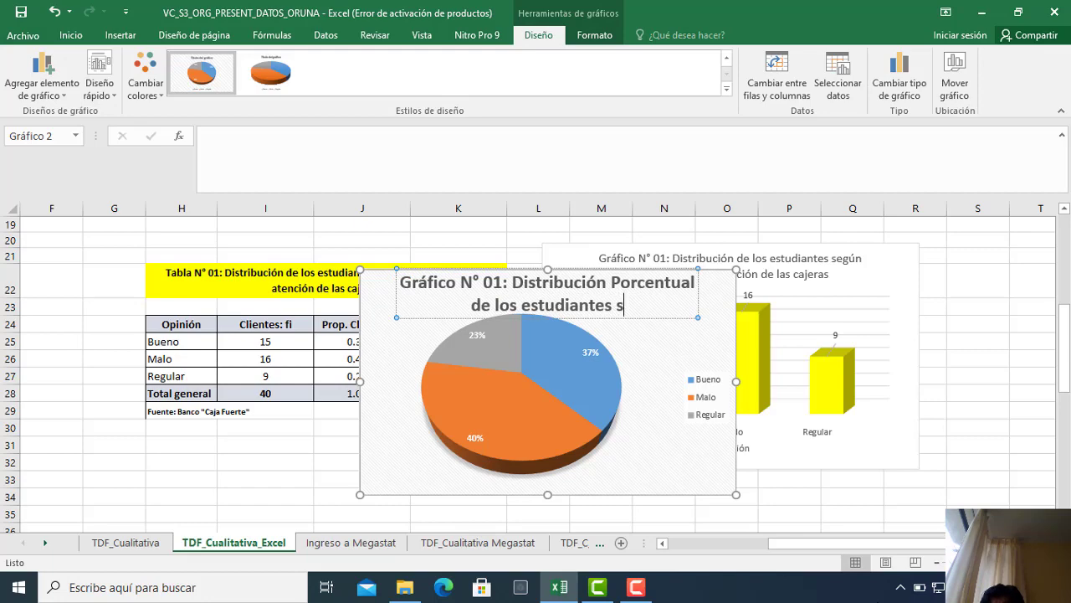
{"action": "type", "text": "egún "}
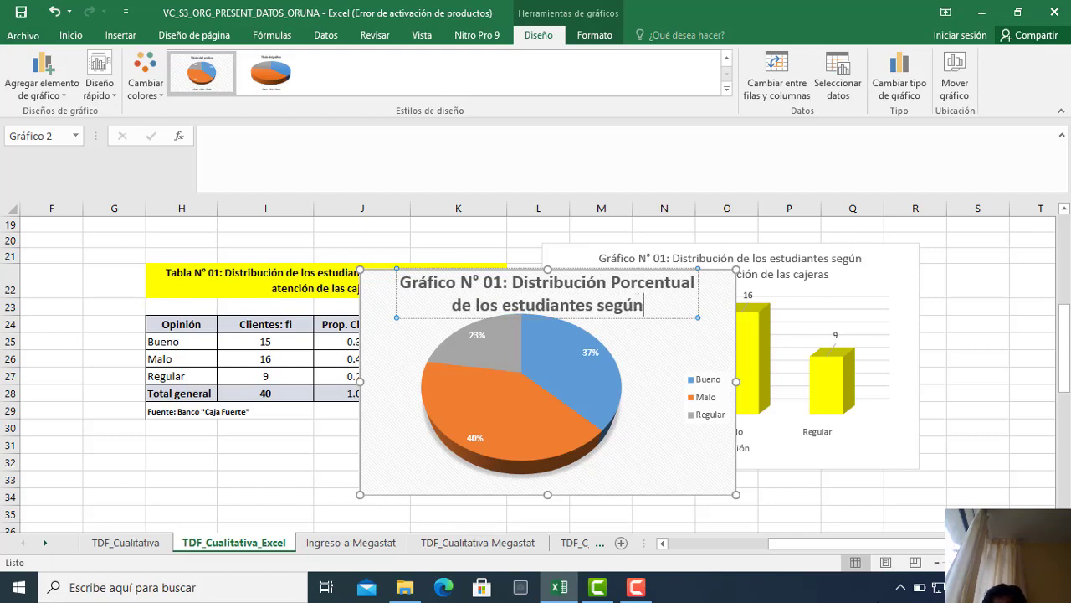
{"action": "type", "text": "Op"}
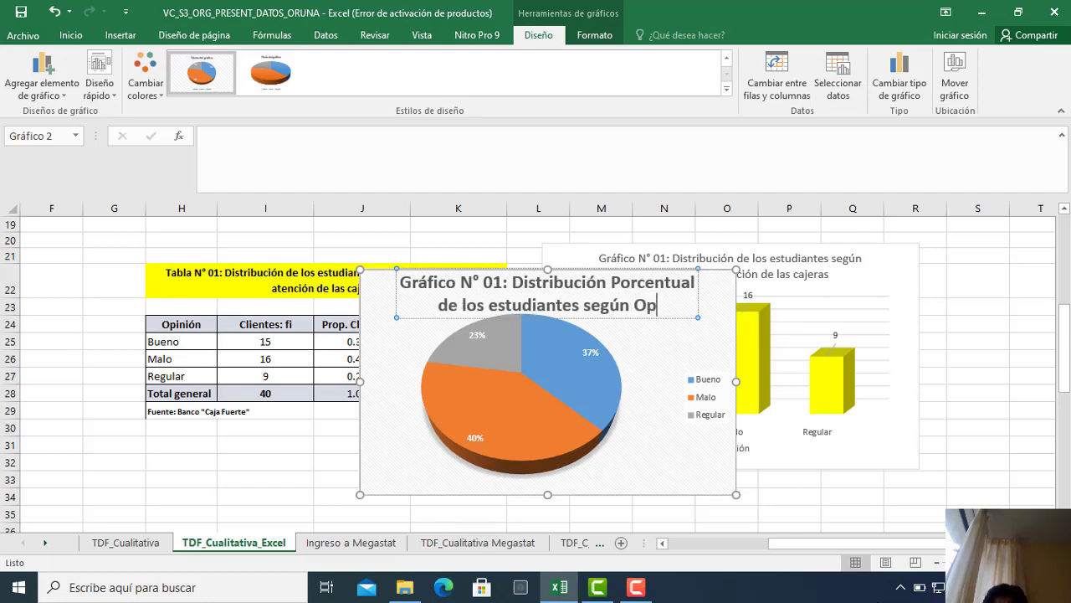
{"action": "type", "text": "inión "}
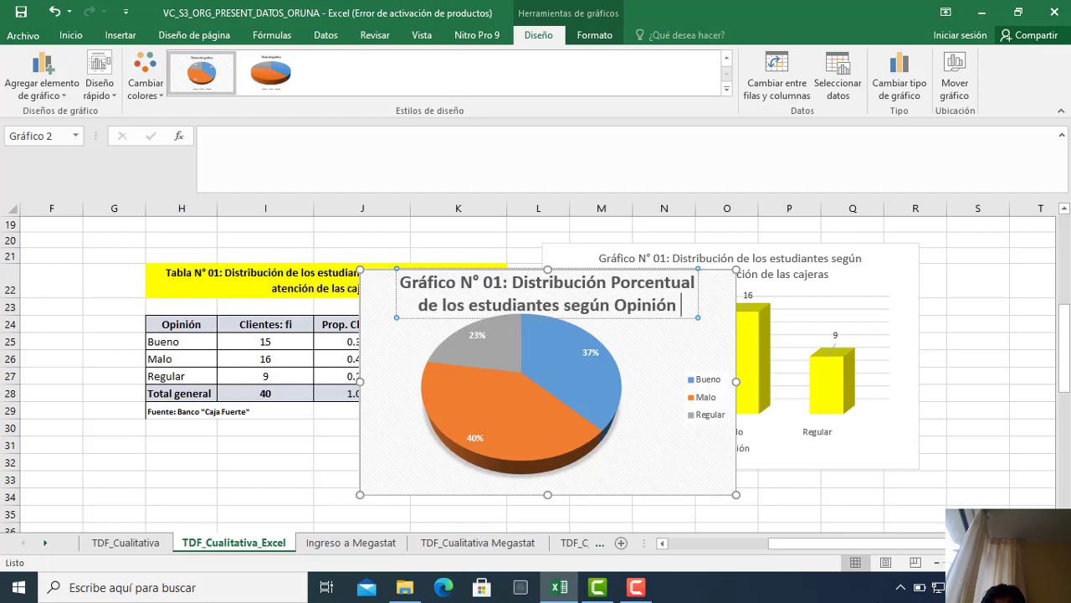
{"action": "type", "text": "de la"}
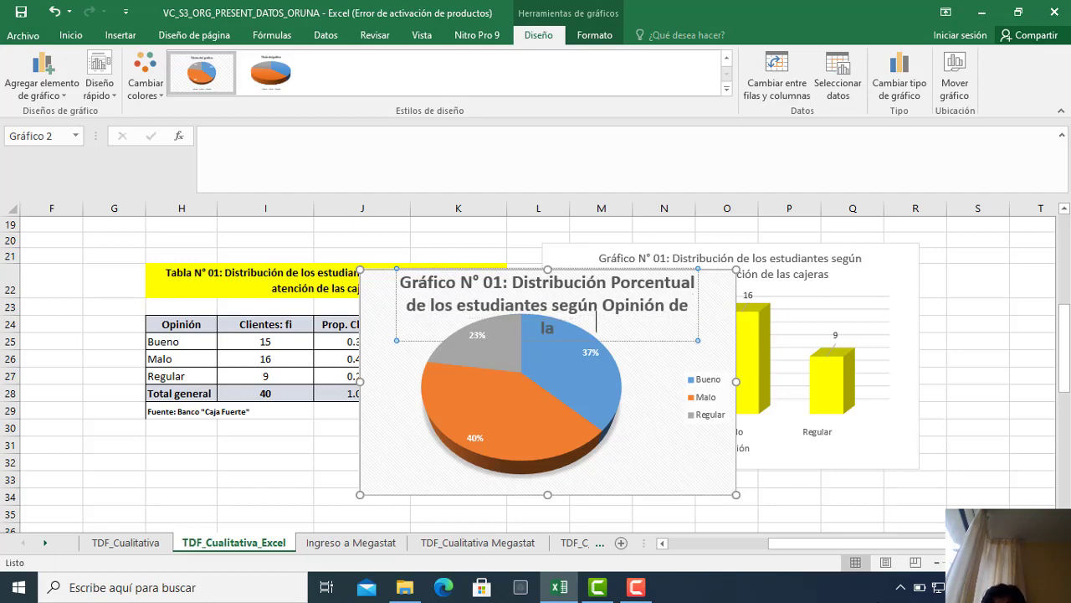
{"action": "type", "text": "s cajera"}
Move the pie chart slightly down and right, and insert "sobre la atención" after "Opinión" in its title.
{"action": "left_click", "coordinate": [363, 291]}
{"action": "left_click_drag", "start_coordinate": [363, 291], "coordinate": [405, 323]}
{"action": "left_click", "coordinate": [705, 344]}
{"action": "left_click", "coordinate": [705, 343]}
{"action": "type", "text": "sobrel"}
{"action": "key", "text": "BackSpace"}
{"action": "type", "text": "la a"}
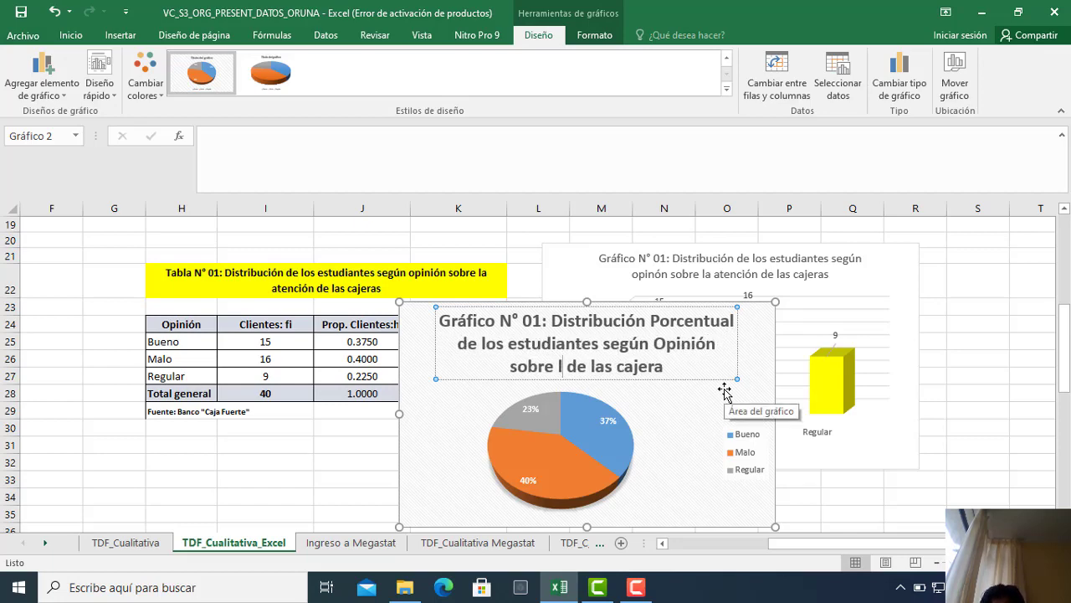
{"action": "type", "text": "tenci"}
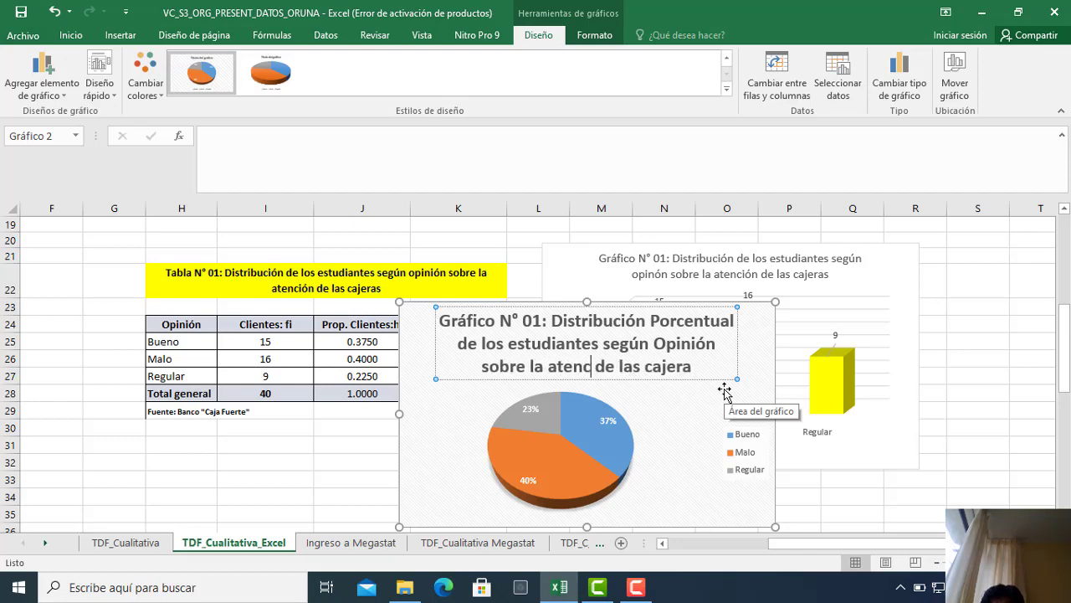
{"action": "type", "text": "ón"}
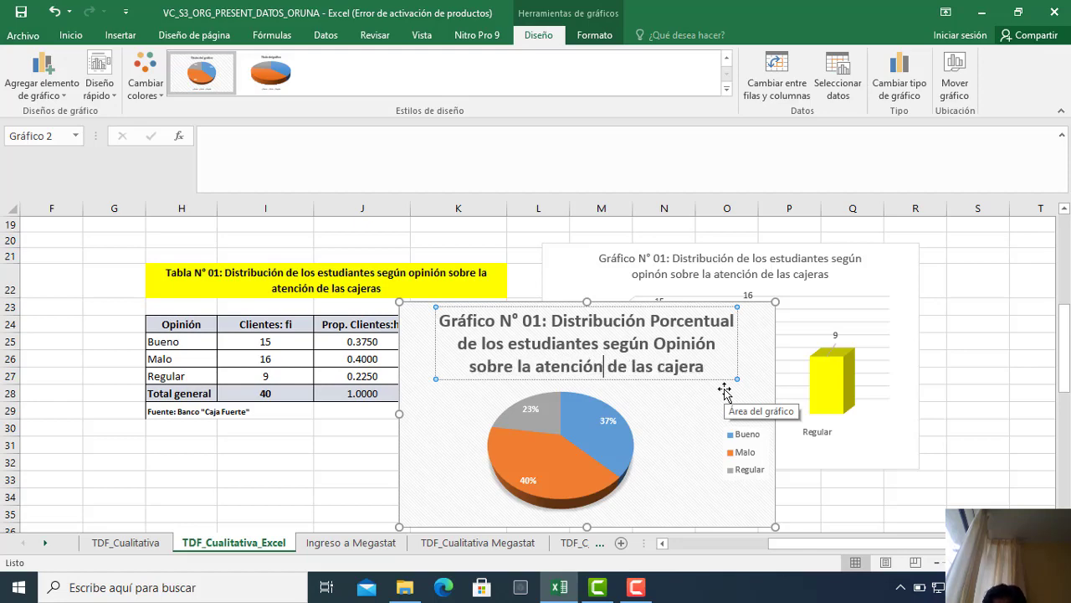
Set the font size of the pie chart's entire title to 12.
{"action": "left_click_drag", "start_coordinate": [441, 321], "coordinate": [708, 374]}
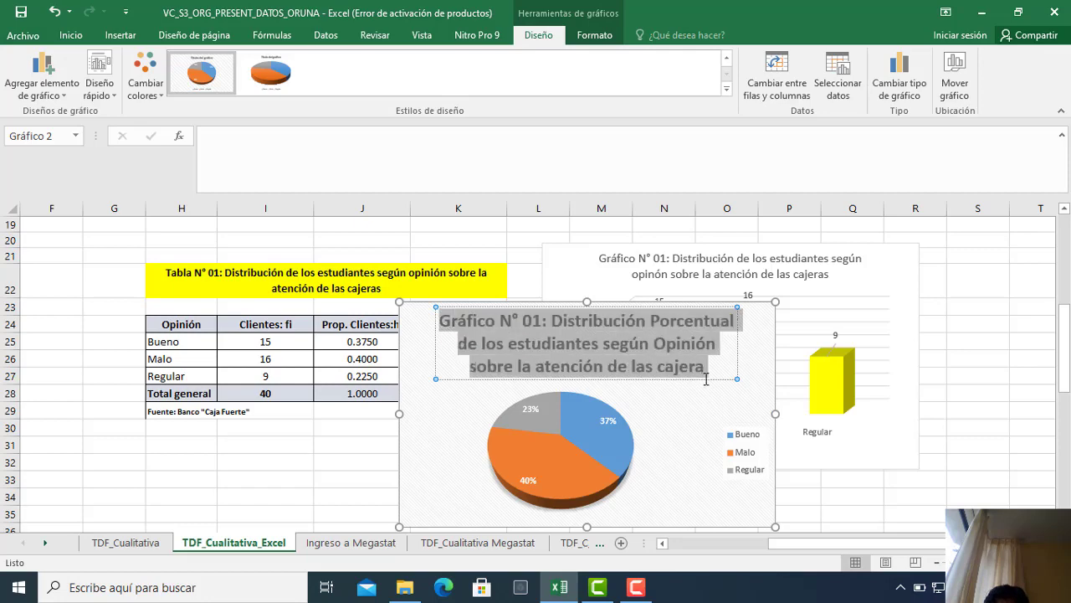
{"action": "left_click", "coordinate": [71, 37]}
{"action": "left_click", "coordinate": [189, 62]}
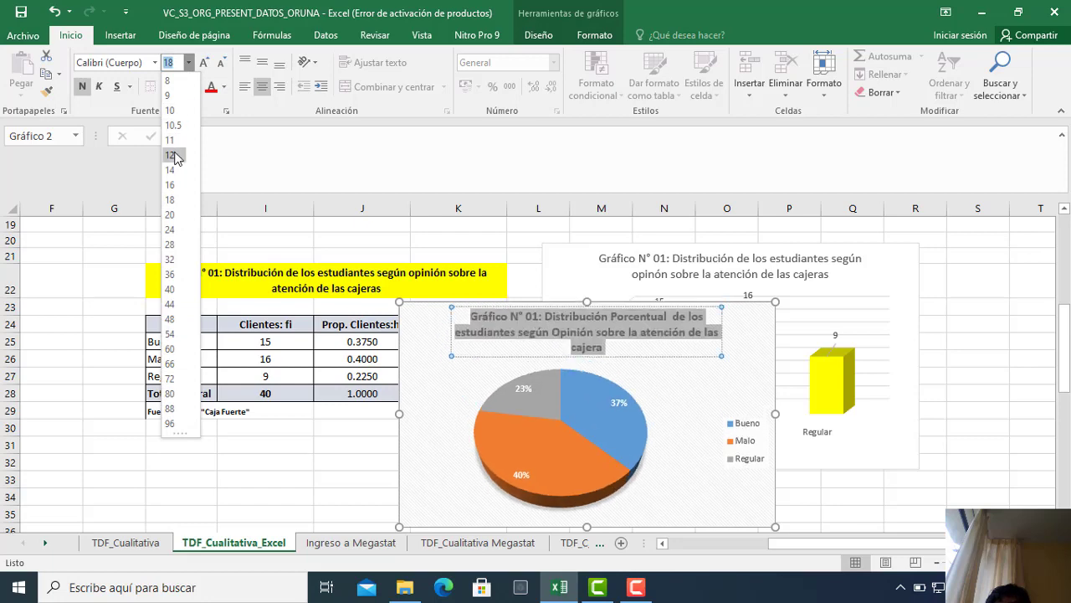
{"action": "left_click", "coordinate": [173, 155]}
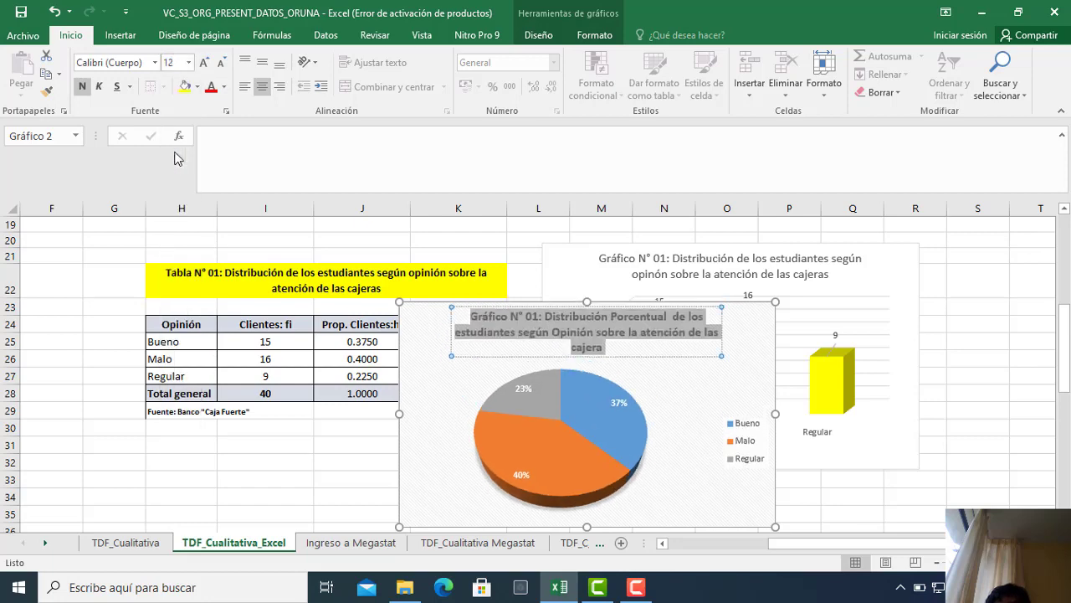
{"action": "left_click", "coordinate": [251, 460]}
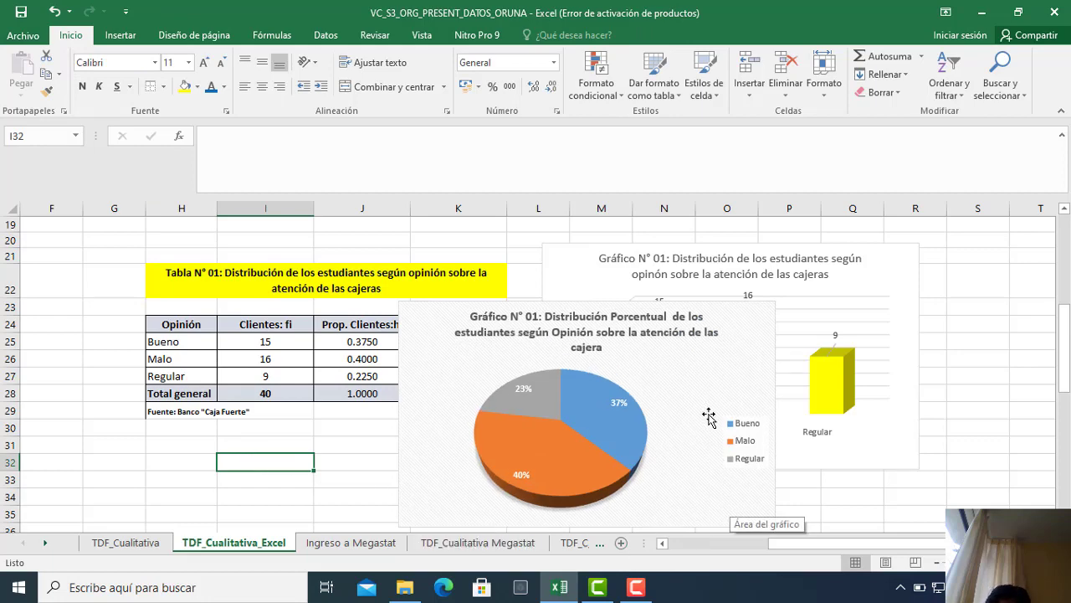
{"action": "scroll", "coordinate": [710, 413], "scroll_direction": "down", "scroll_amount": 1}
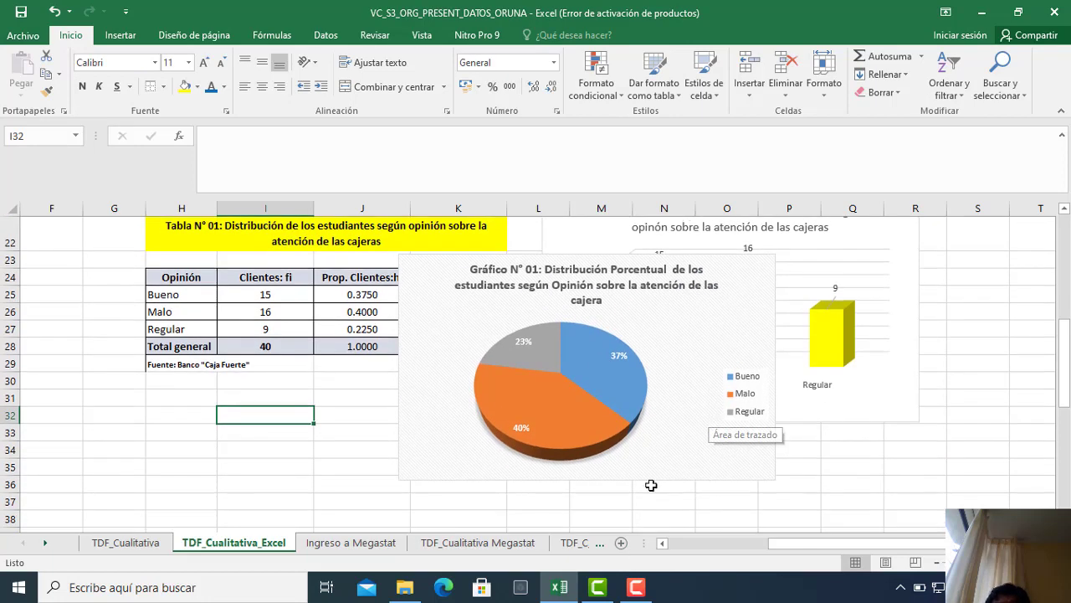
{"action": "left_click", "coordinate": [444, 469]}
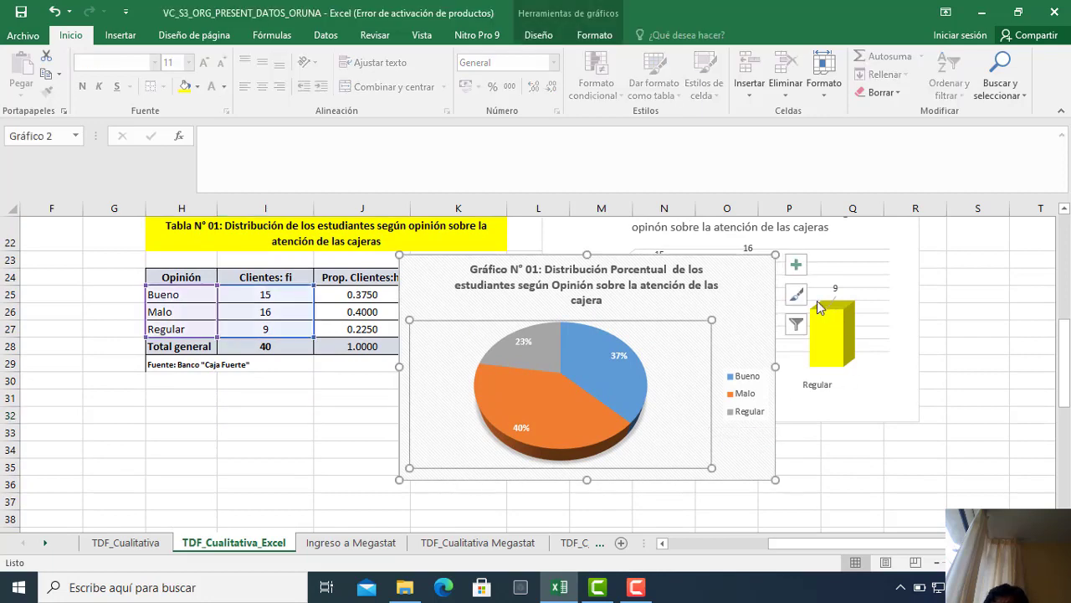
{"action": "left_click", "coordinate": [798, 266]}
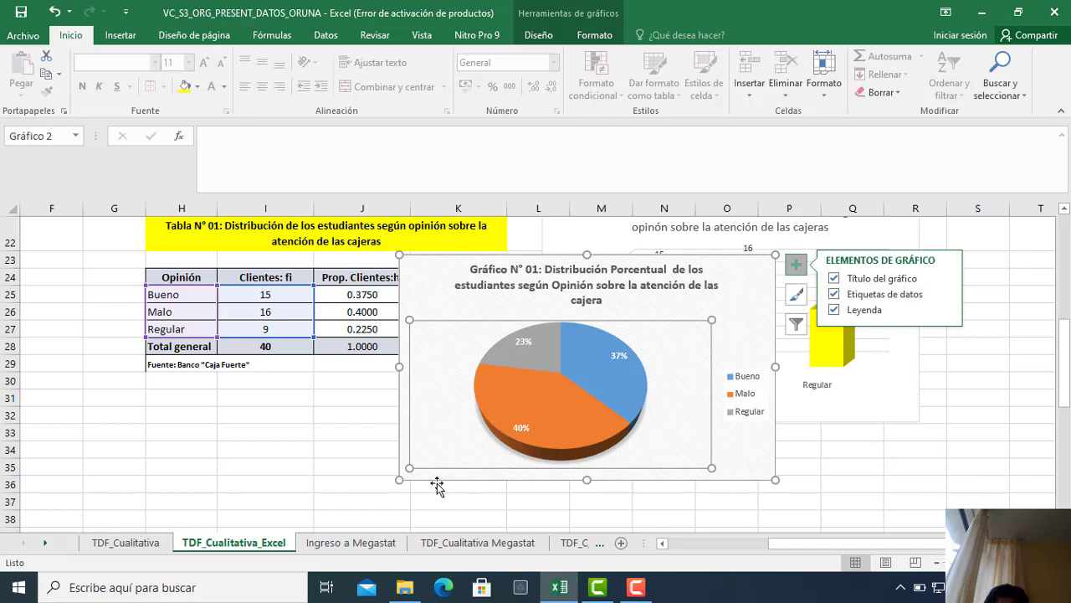
{"action": "left_click", "coordinate": [322, 486]}
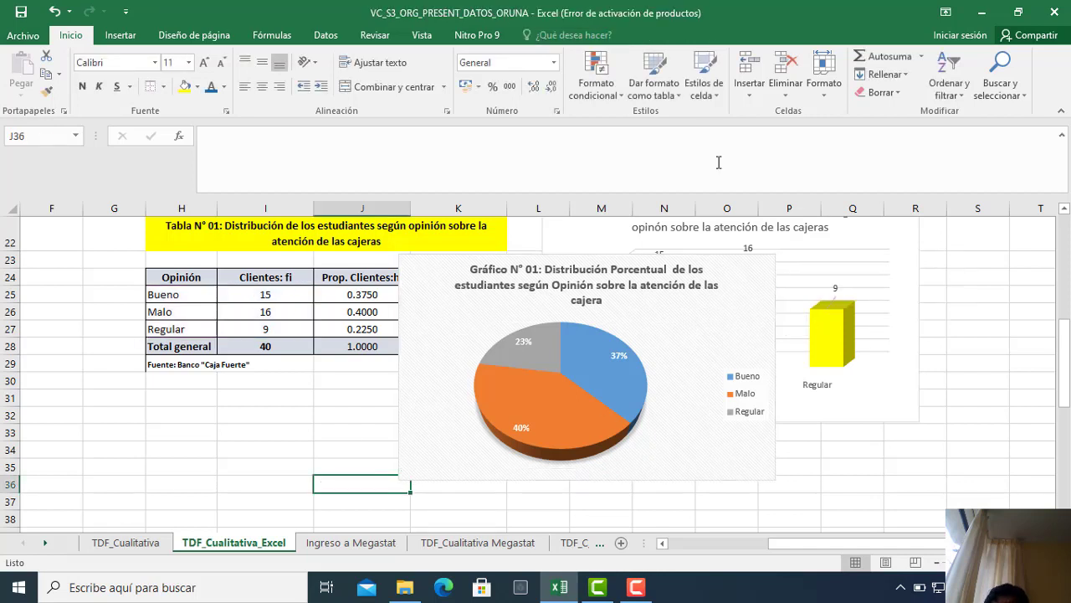
Insert a text box in the pie chart's lower-left corner with the source note "Fuente: Bco Caja Fuerte".
{"action": "left_click", "coordinate": [408, 313]}
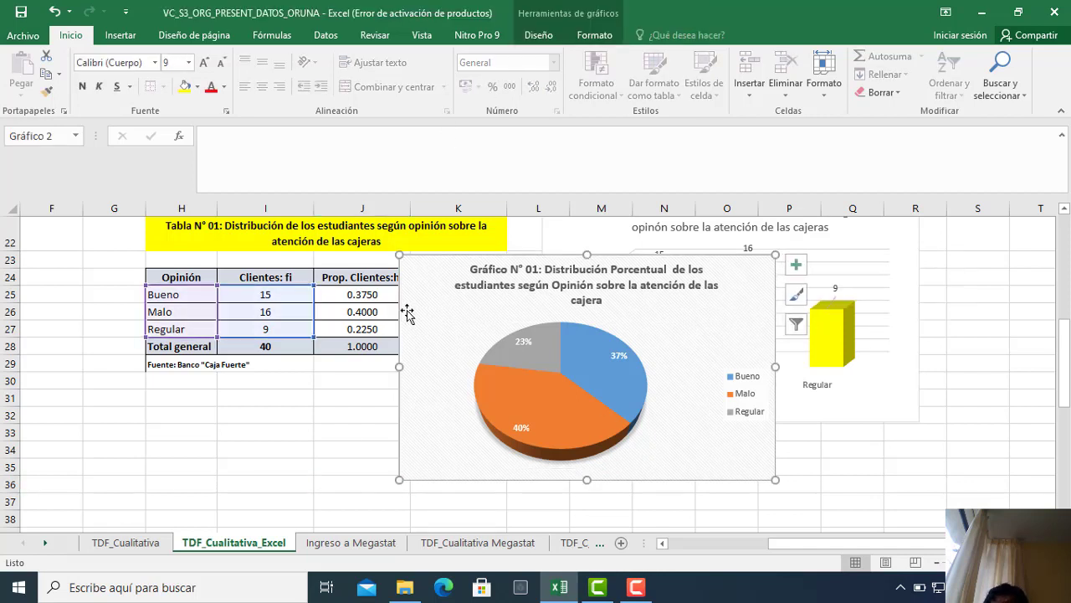
{"action": "left_click", "coordinate": [121, 36]}
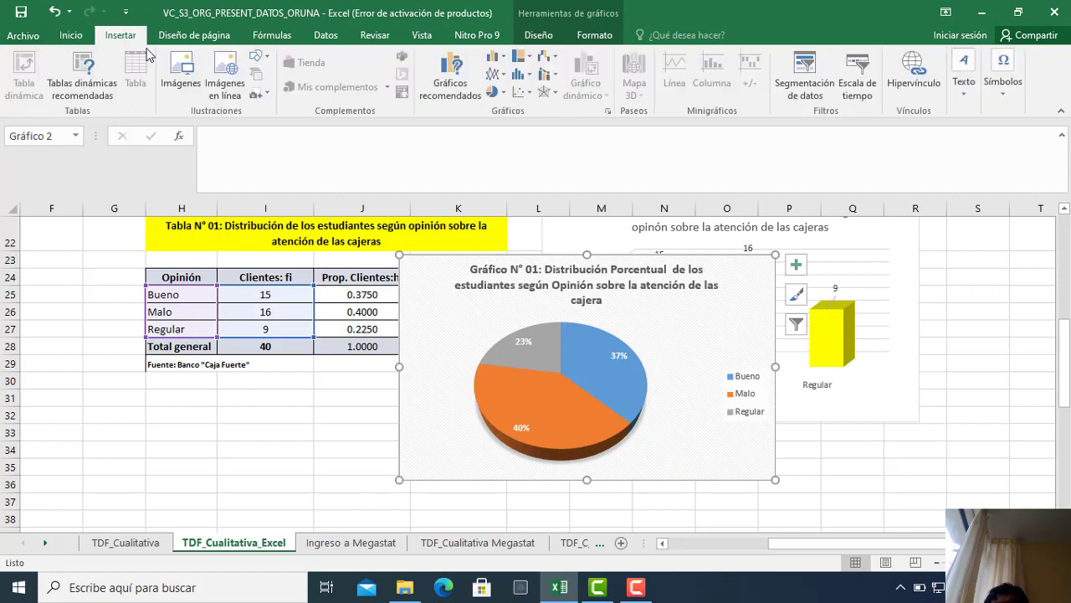
{"action": "left_click", "coordinate": [963, 72]}
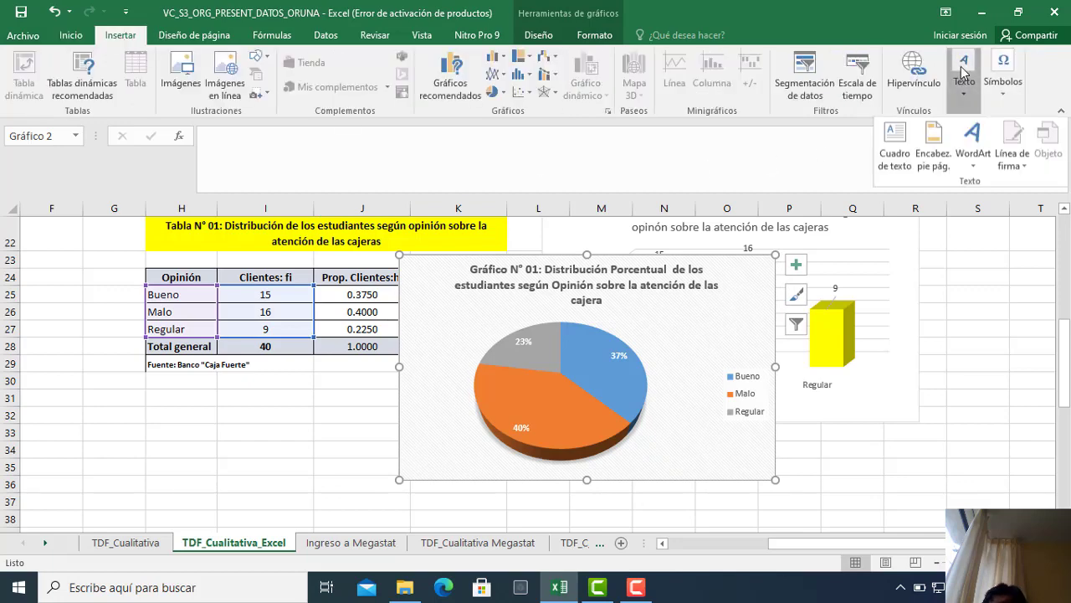
{"action": "left_click", "coordinate": [895, 144]}
{"action": "left_click_drag", "start_coordinate": [411, 459], "coordinate": [530, 471]}
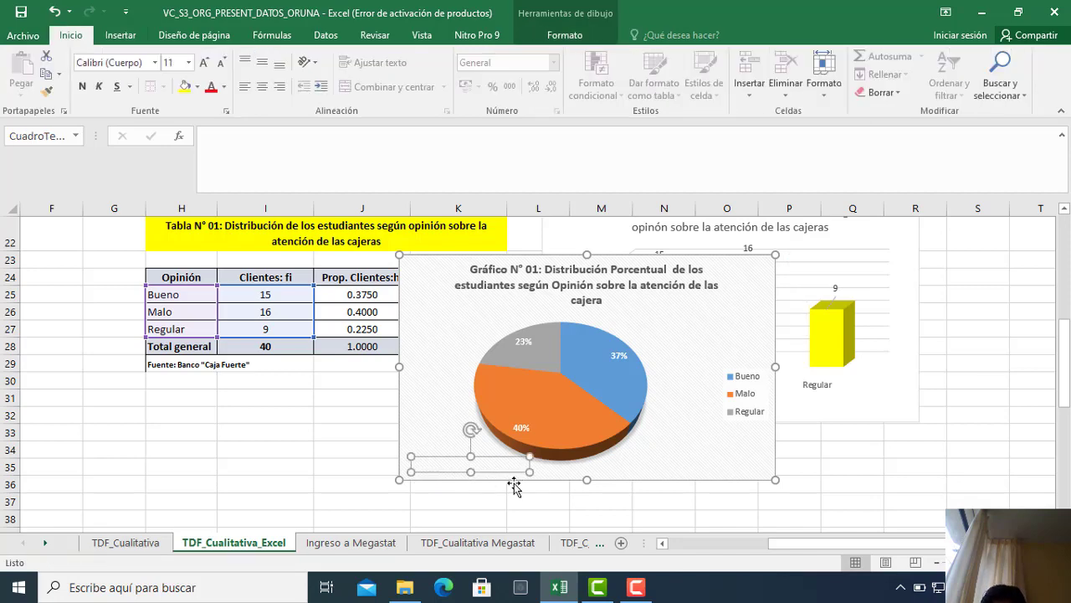
{"action": "type", "text": "Fuente: Bco"}
{"action": "type", "text": "Caja Fuerte"}
{"action": "left_click", "coordinate": [525, 498]}
Enlarge the text box inside the pie chart so its source note fits on one line.
{"action": "left_click", "coordinate": [515, 469]}
{"action": "left_click", "coordinate": [515, 469]}
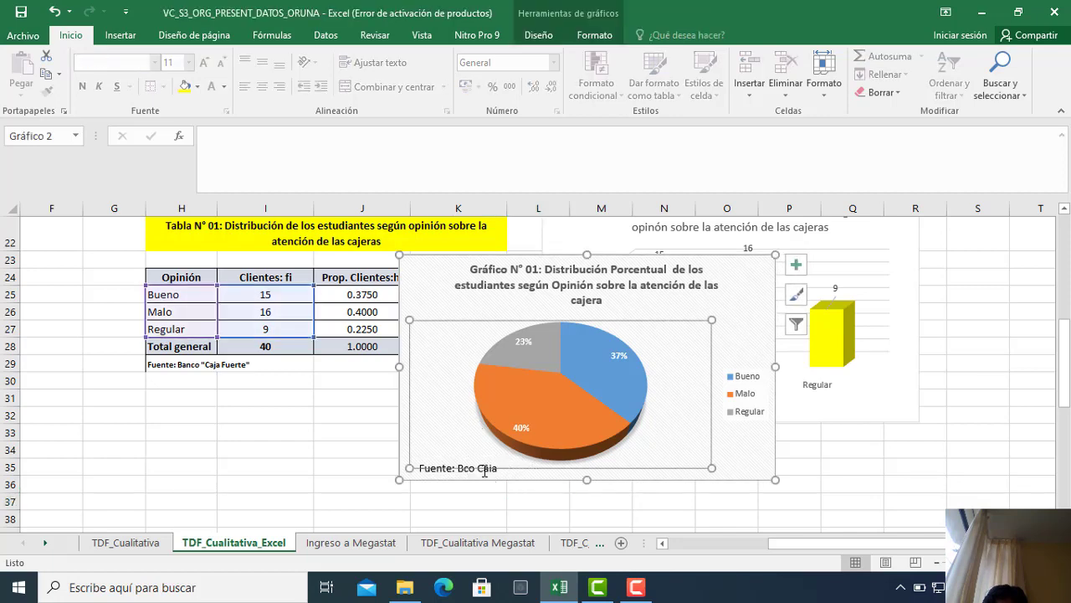
{"action": "left_click", "coordinate": [484, 470]}
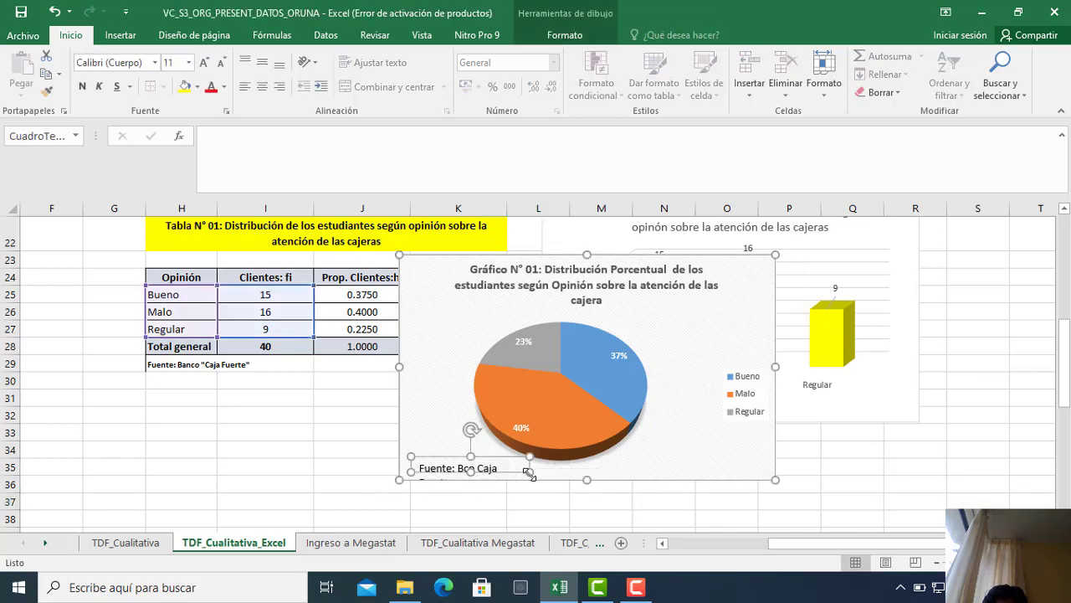
{"action": "left_click_drag", "start_coordinate": [538, 474], "coordinate": [575, 472]}
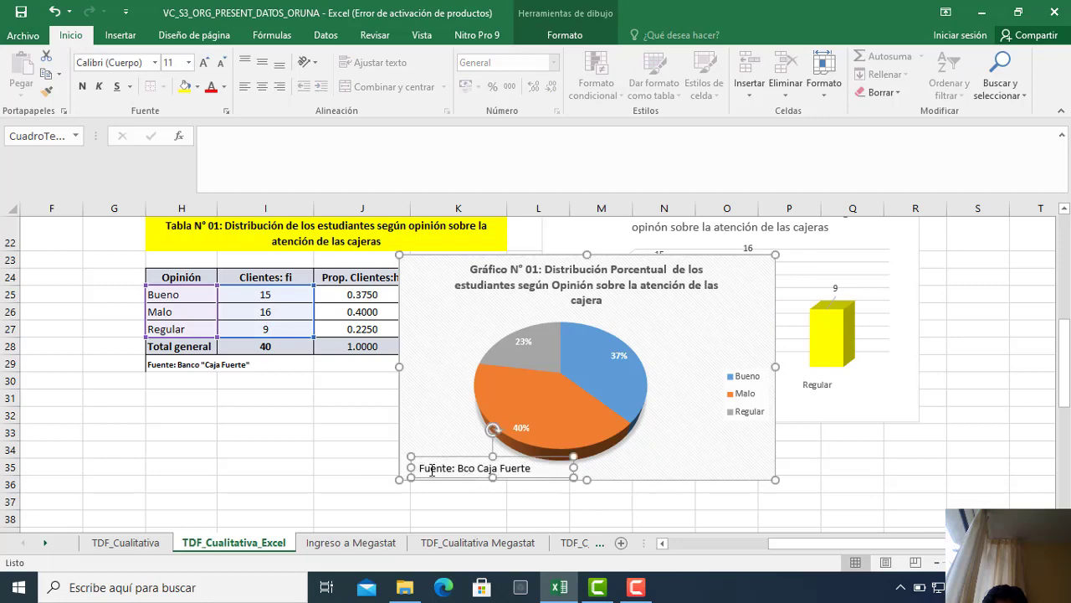
Format the pie chart's source note in font size 8, red and bold.
{"action": "left_click_drag", "start_coordinate": [421, 467], "coordinate": [534, 467]}
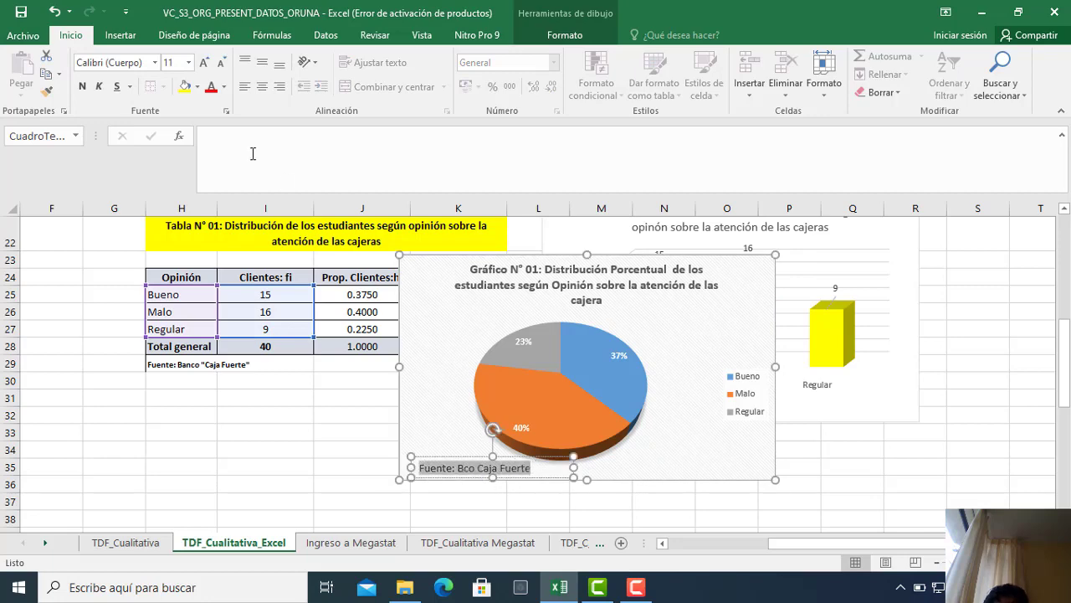
{"action": "left_click", "coordinate": [189, 62]}
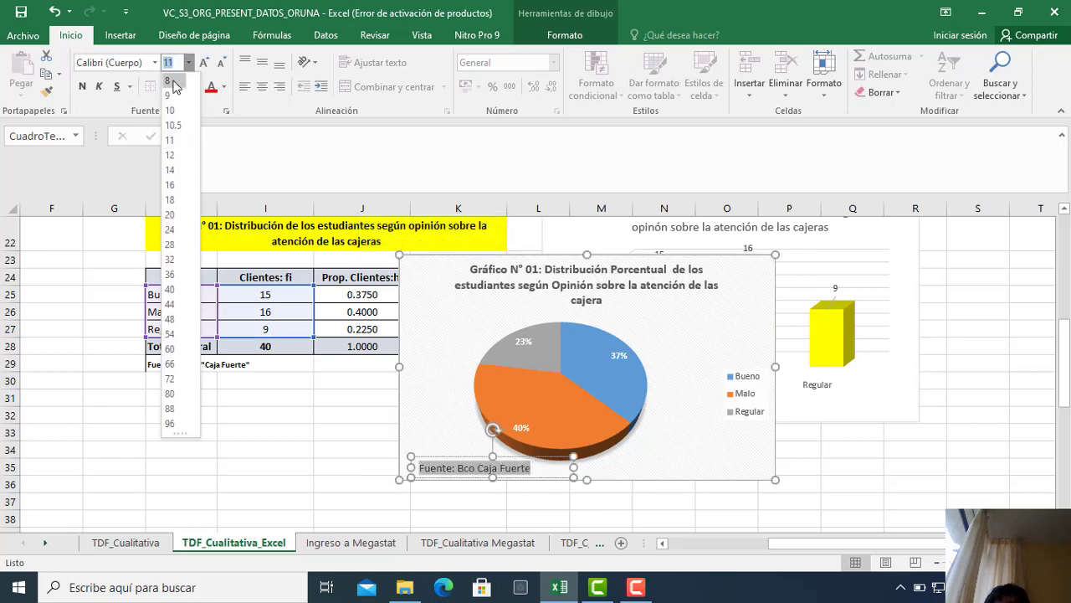
{"action": "left_click", "coordinate": [174, 80]}
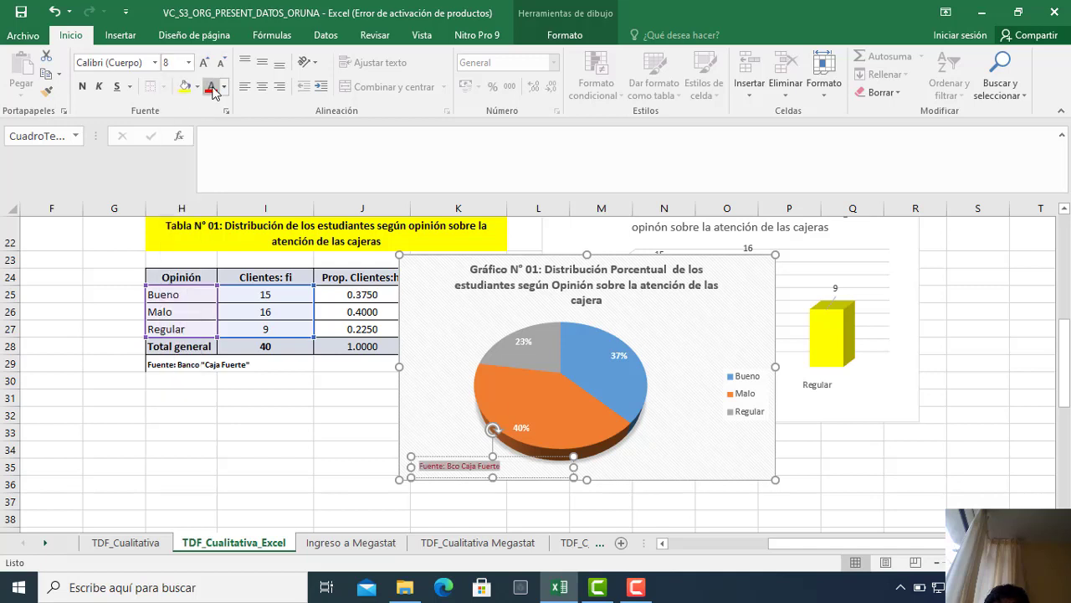
{"action": "left_click", "coordinate": [82, 86]}
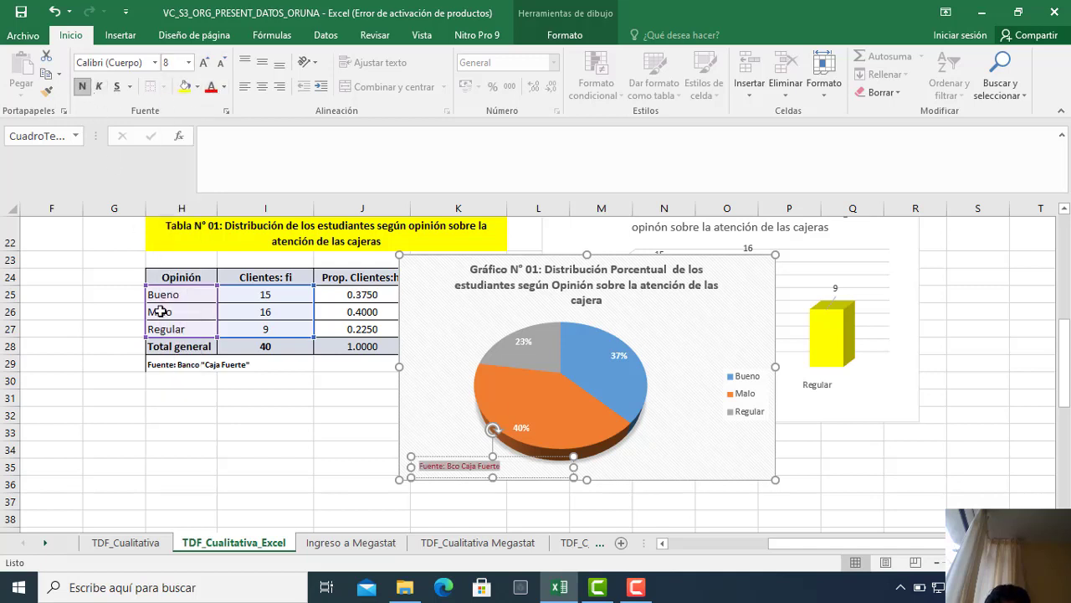
{"action": "left_click", "coordinate": [215, 433]}
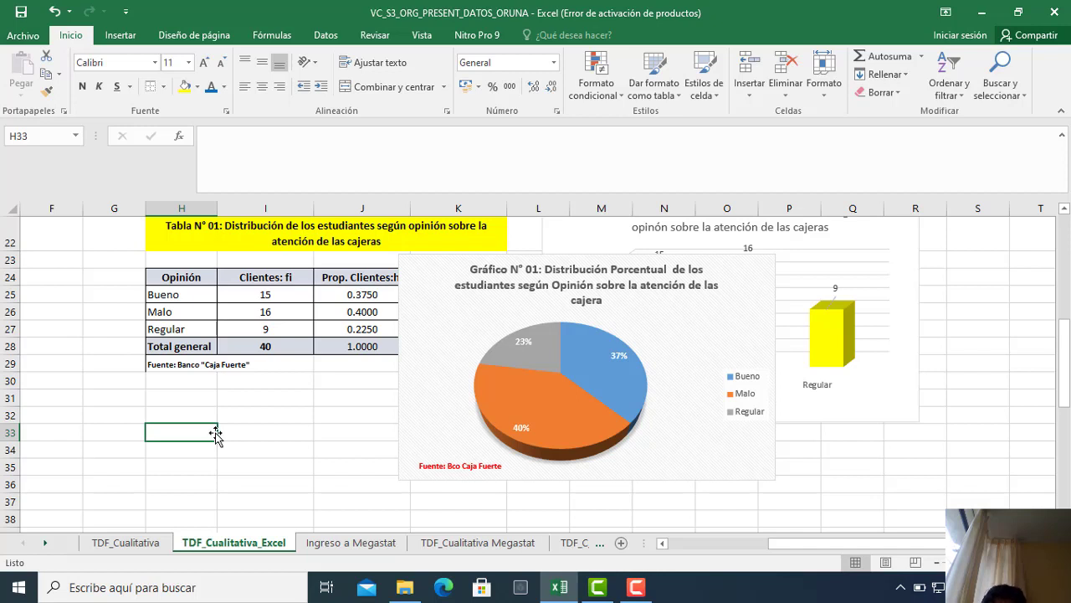
Correct "Bco" to "Banco" in the pie chart's source note.
{"action": "left_click", "coordinate": [459, 469]}
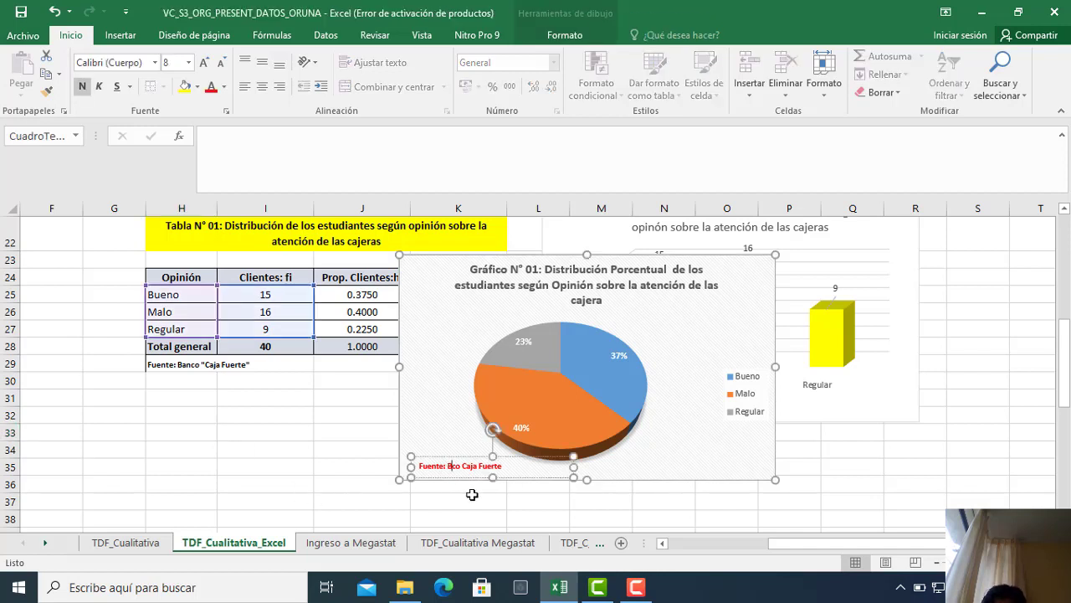
{"action": "type", "text": "an"}
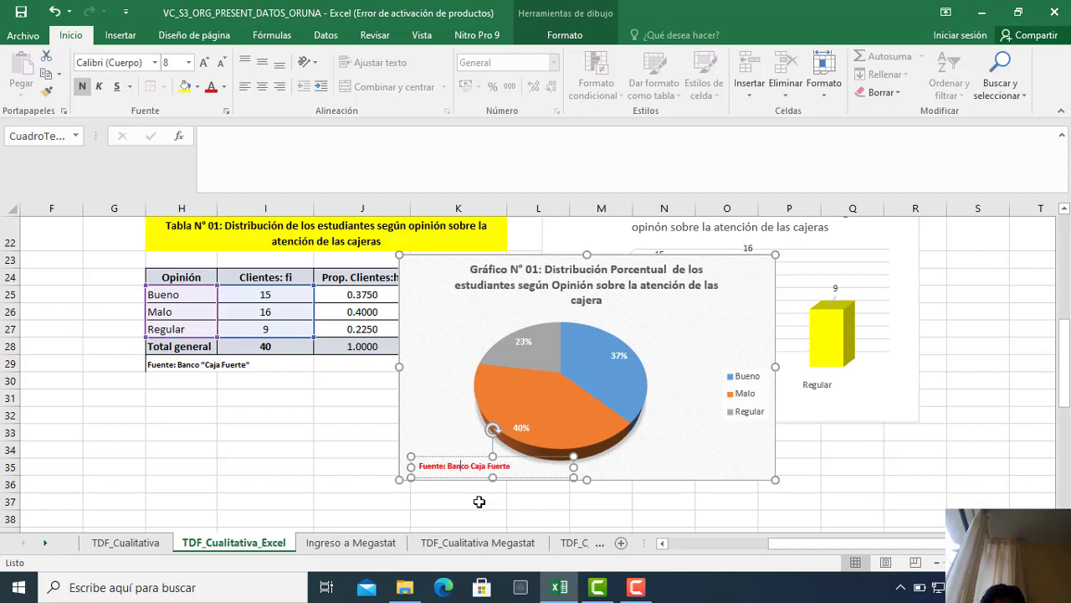
{"action": "left_click", "coordinate": [295, 458]}
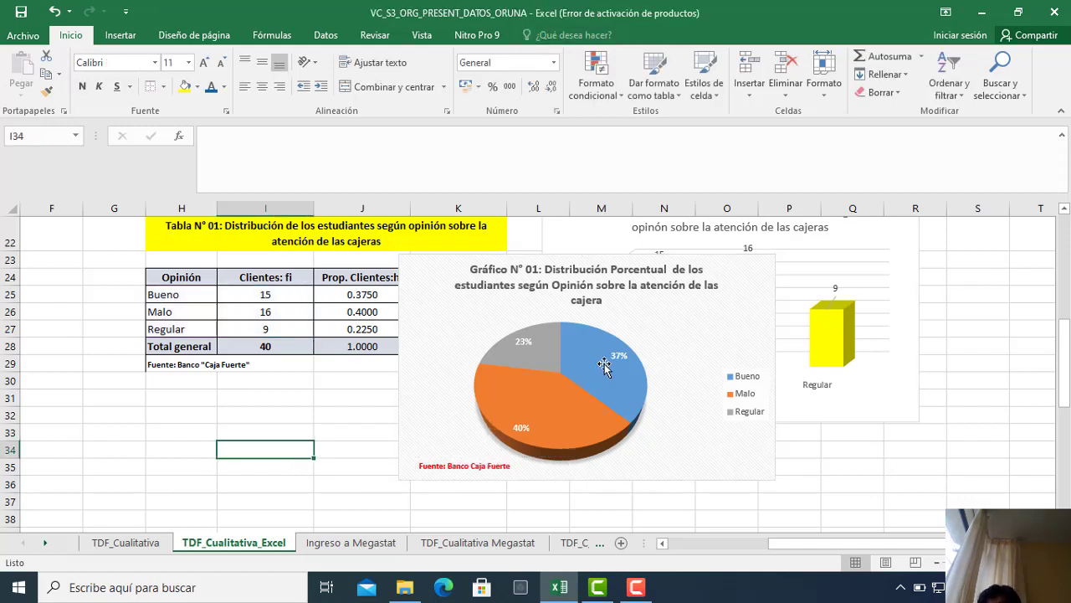
Move the pie chart beside the column chart, to its right and level with it.
{"action": "mouse_move", "coordinate": [604, 365]}
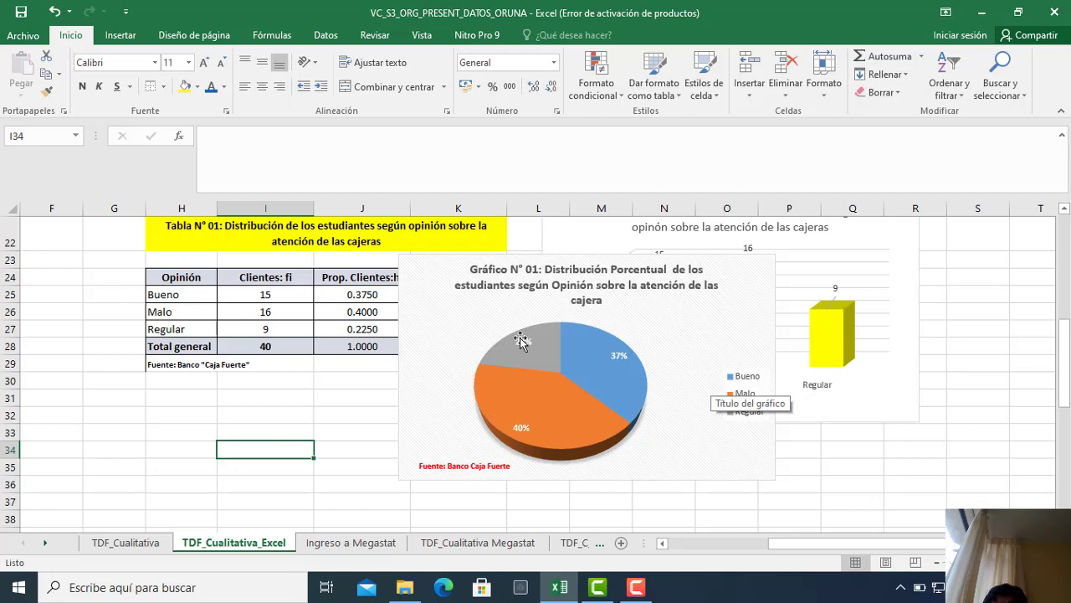
{"action": "mouse_move", "coordinate": [516, 360]}
{"action": "left_click_drag", "start_coordinate": [455, 269], "coordinate": [950, 305]}
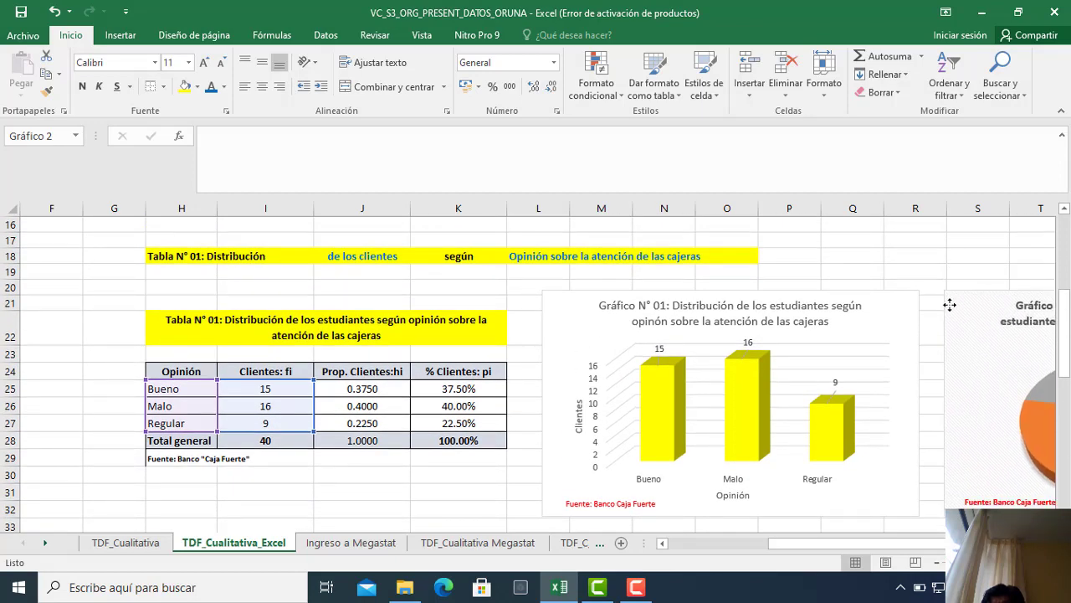
{"action": "left_click", "coordinate": [323, 494]}
{"action": "scroll", "coordinate": [324, 493], "scroll_direction": "down", "scroll_amount": 1}
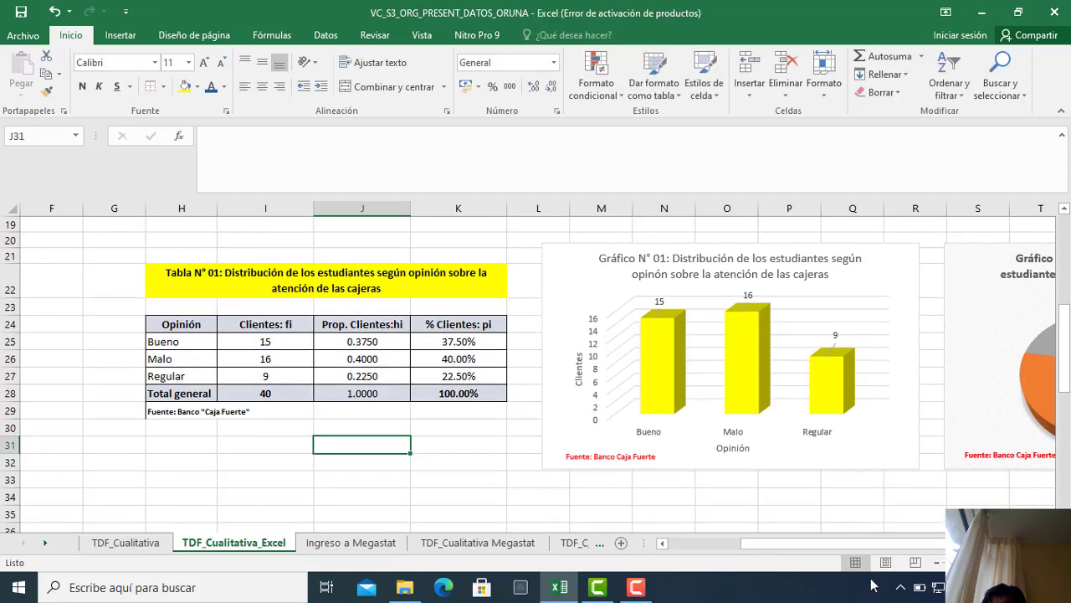
Make the column chart's entire title bold and red.
{"action": "scroll", "coordinate": [452, 283], "scroll_direction": "right", "scroll_amount": 4}
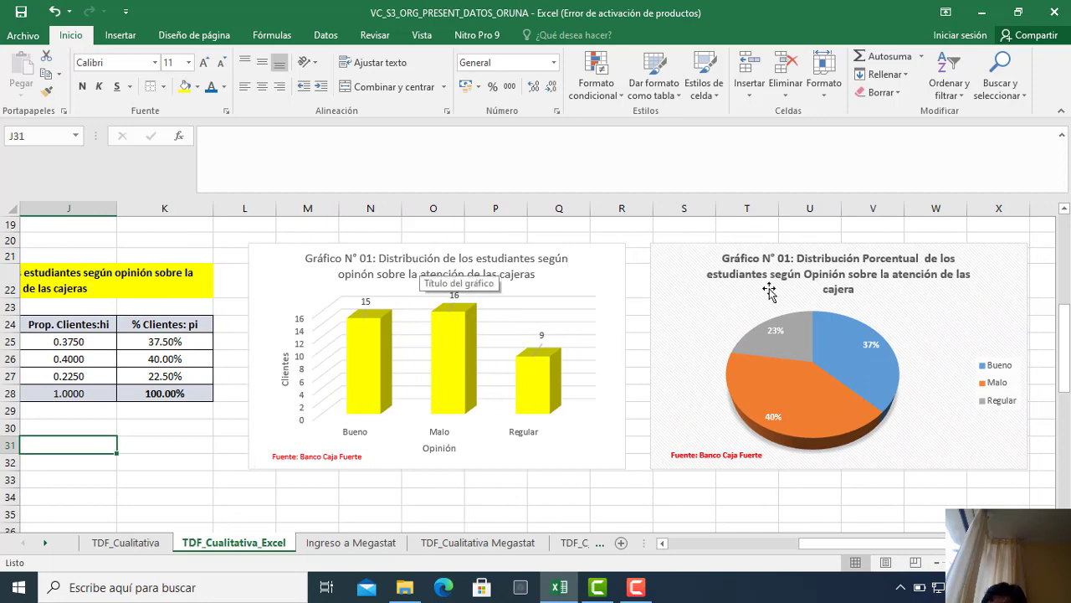
{"action": "left_click", "coordinate": [381, 277]}
{"action": "left_click_drag", "start_coordinate": [306, 258], "coordinate": [530, 281]}
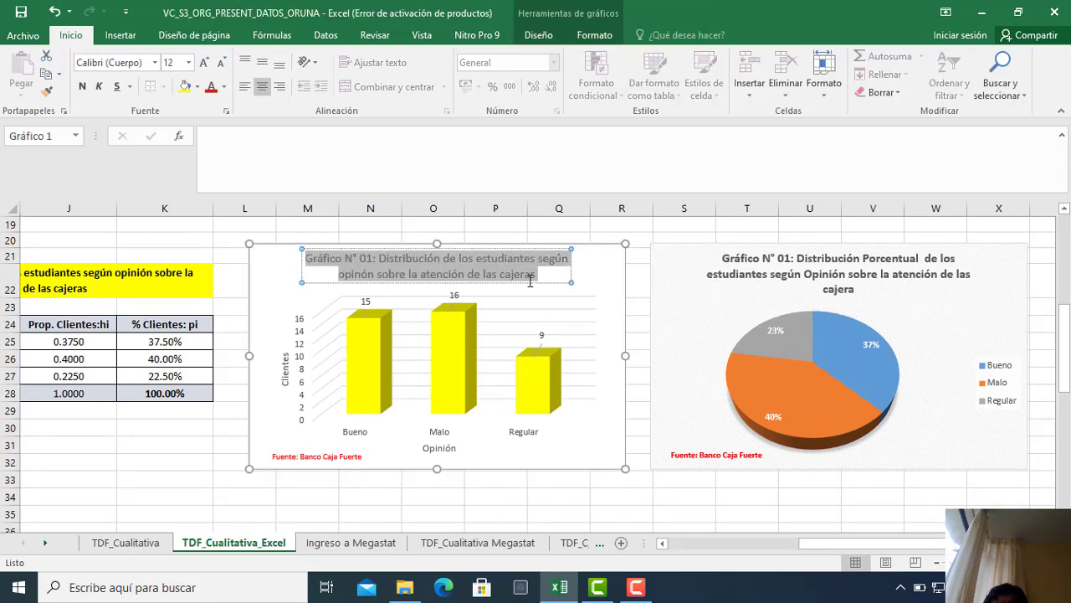
{"action": "left_click", "coordinate": [82, 87]}
{"action": "left_click", "coordinate": [212, 90]}
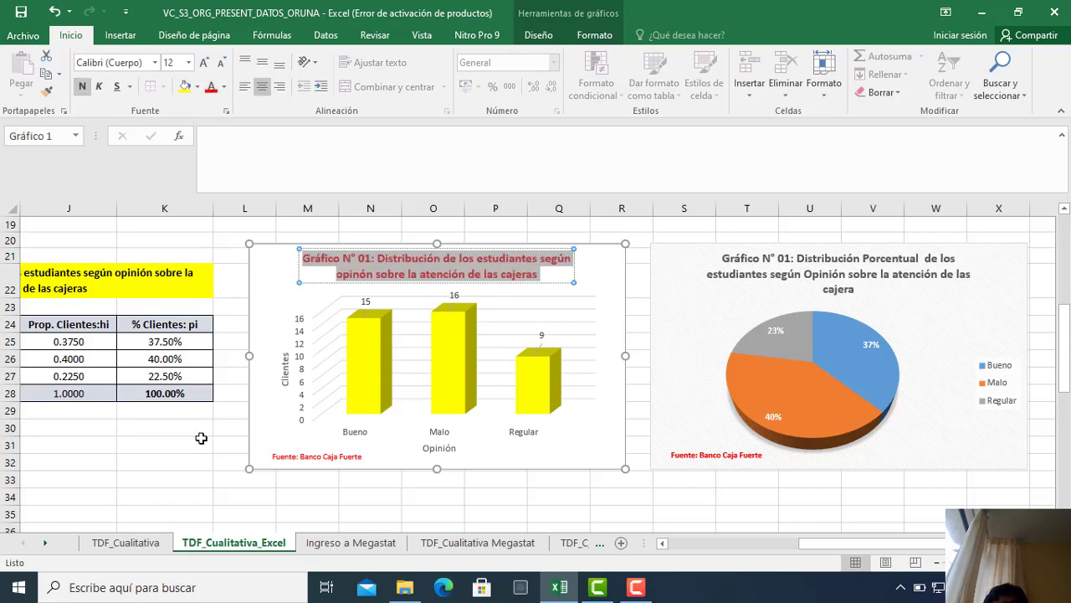
{"action": "left_click", "coordinate": [179, 456]}
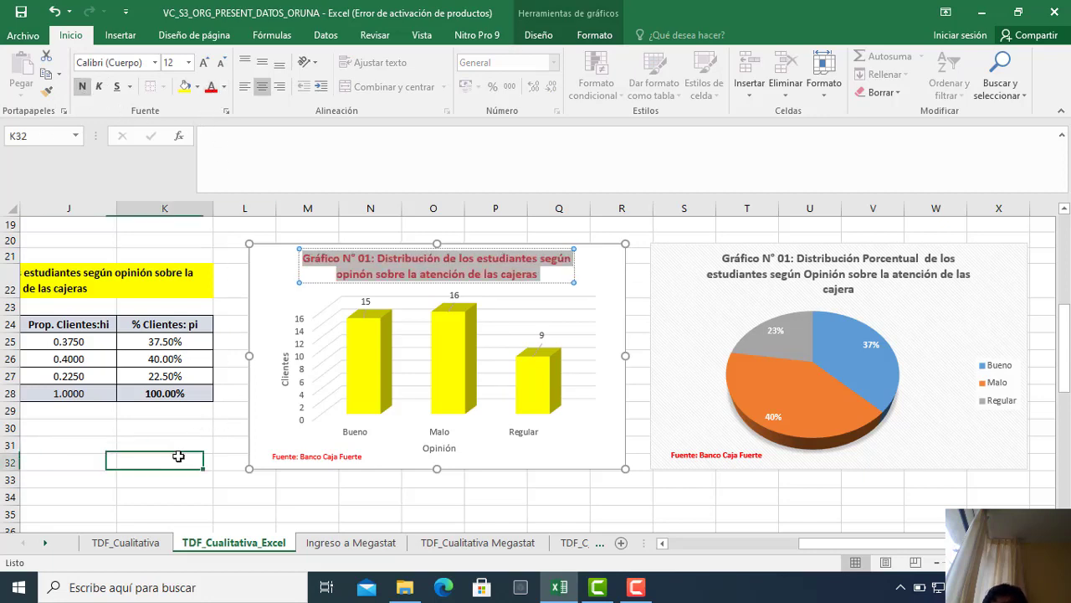
Color the pie chart's entire title red.
{"action": "left_click", "coordinate": [725, 262]}
{"action": "left_click_drag", "start_coordinate": [724, 261], "coordinate": [857, 289]}
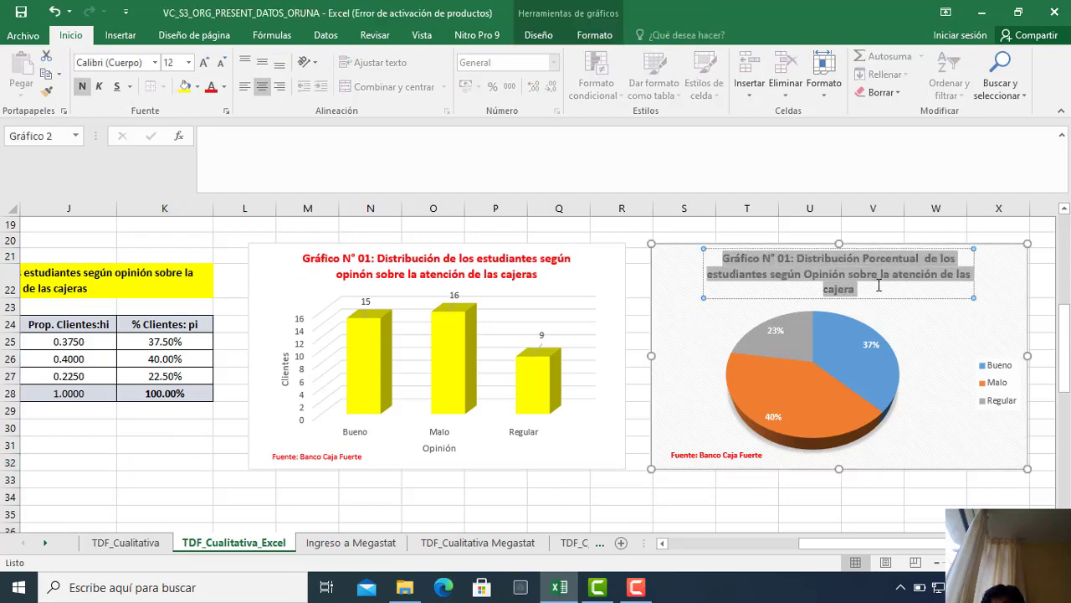
{"action": "left_click", "coordinate": [210, 87]}
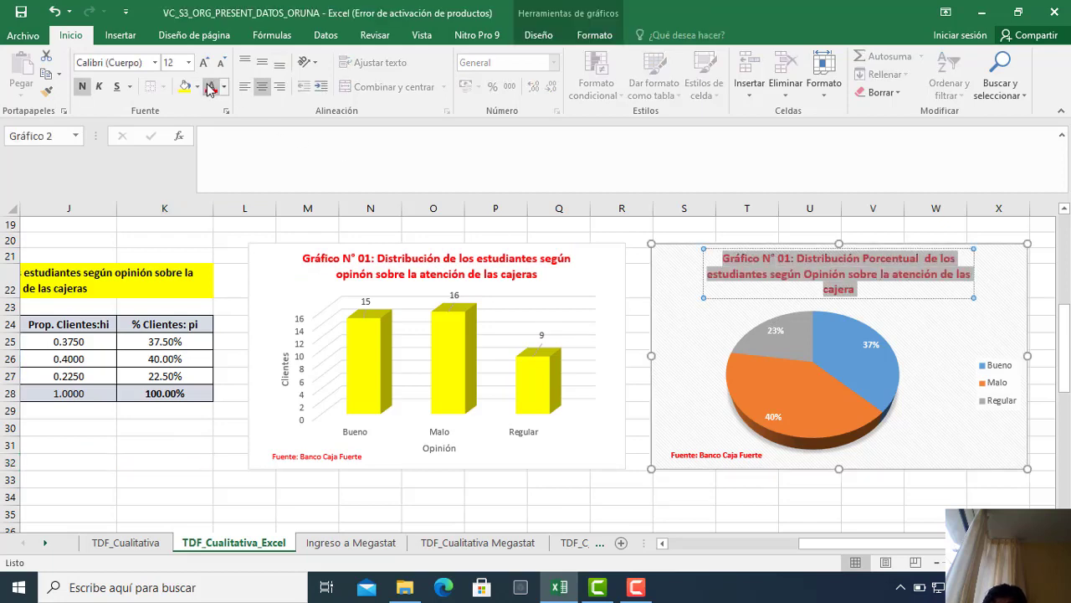
{"action": "left_click", "coordinate": [117, 462]}
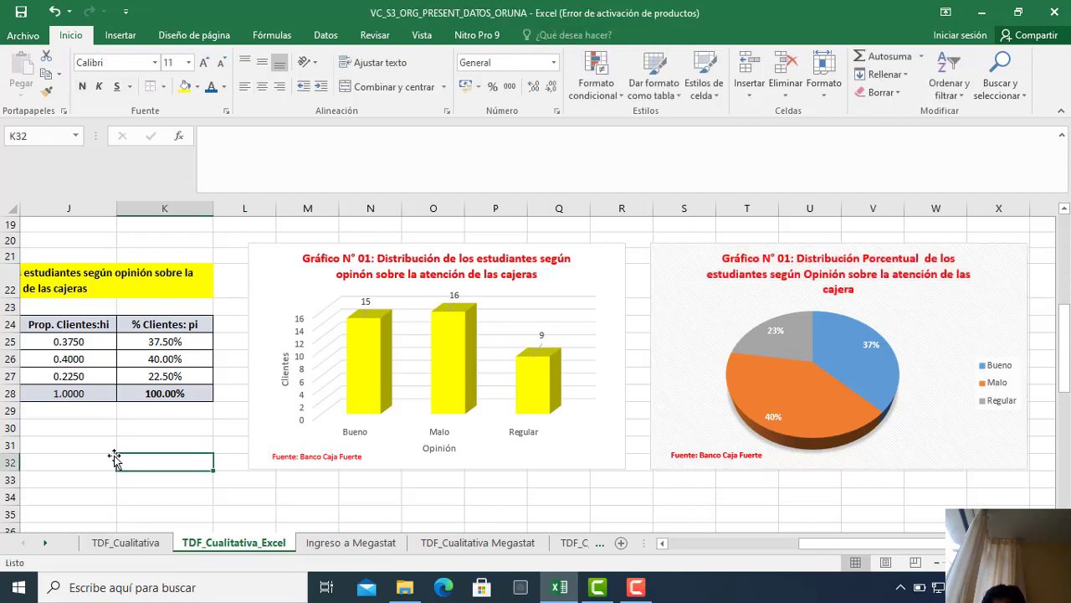
Enter the label "f1:" in cell H34 below the frequency table and center it.
{"action": "left_click_drag", "start_coordinate": [873, 544], "coordinate": [727, 543]}
{"action": "scroll", "coordinate": [501, 452], "scroll_direction": "up", "scroll_amount": 2}
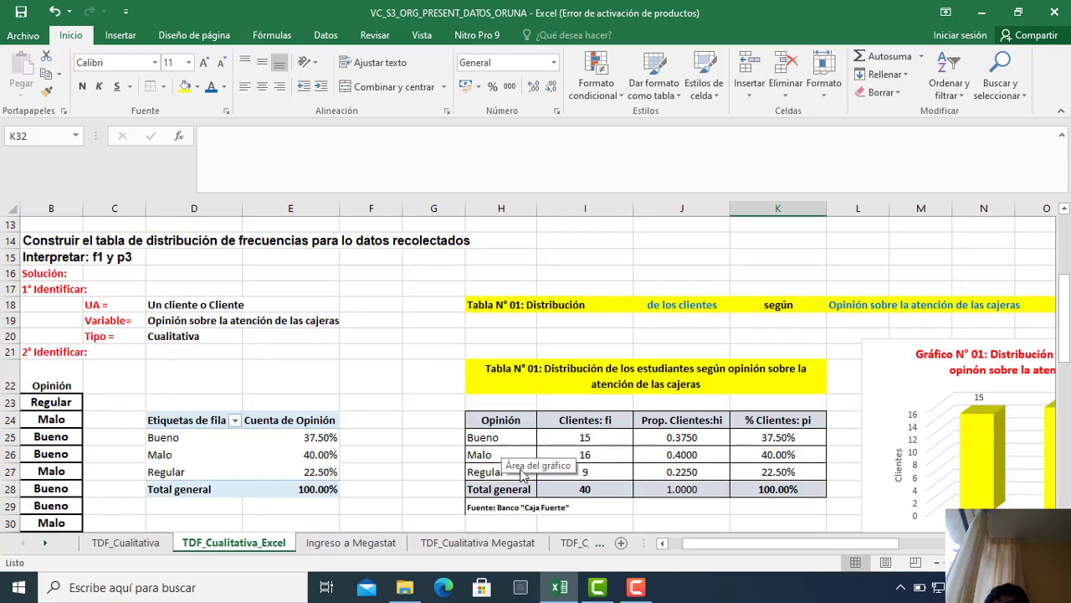
{"action": "scroll", "coordinate": [561, 503], "scroll_direction": "down", "scroll_amount": 3}
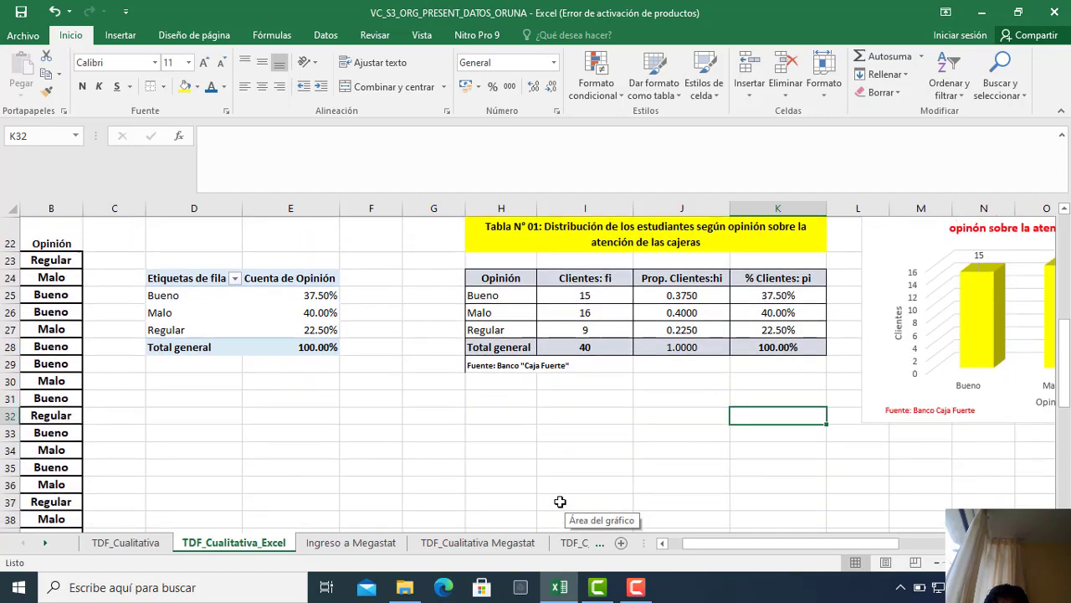
{"action": "left_click", "coordinate": [482, 452]}
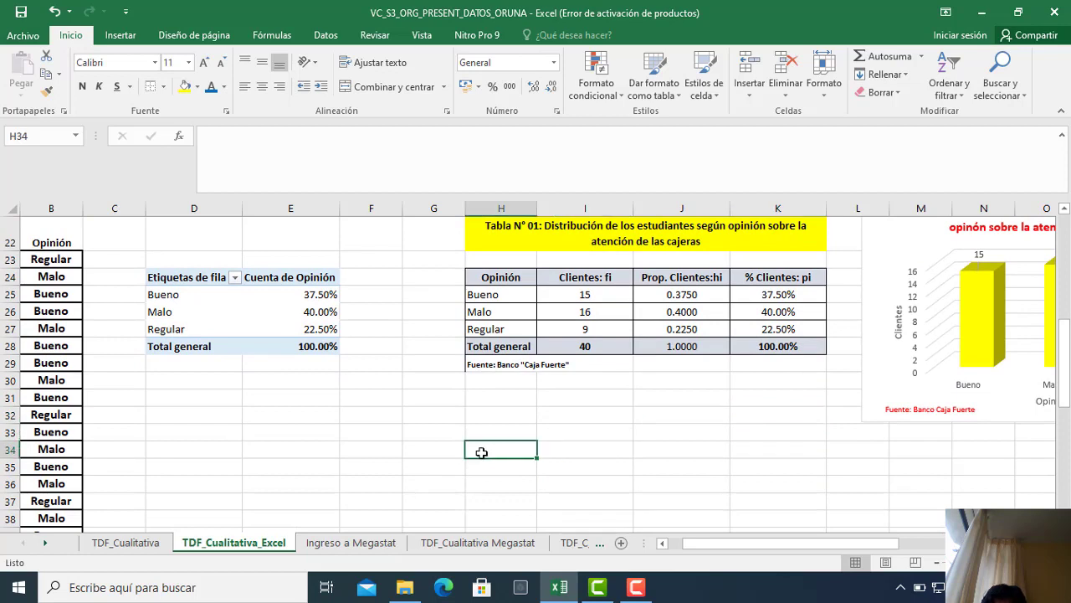
{"action": "type", "text": "f1:"}
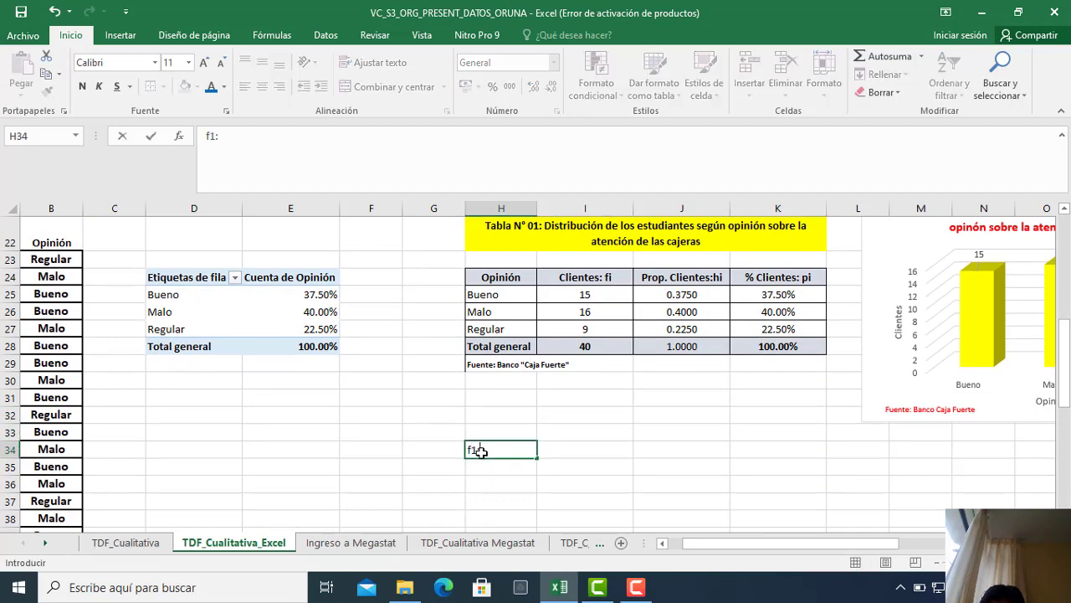
{"action": "key", "text": "Tab"}
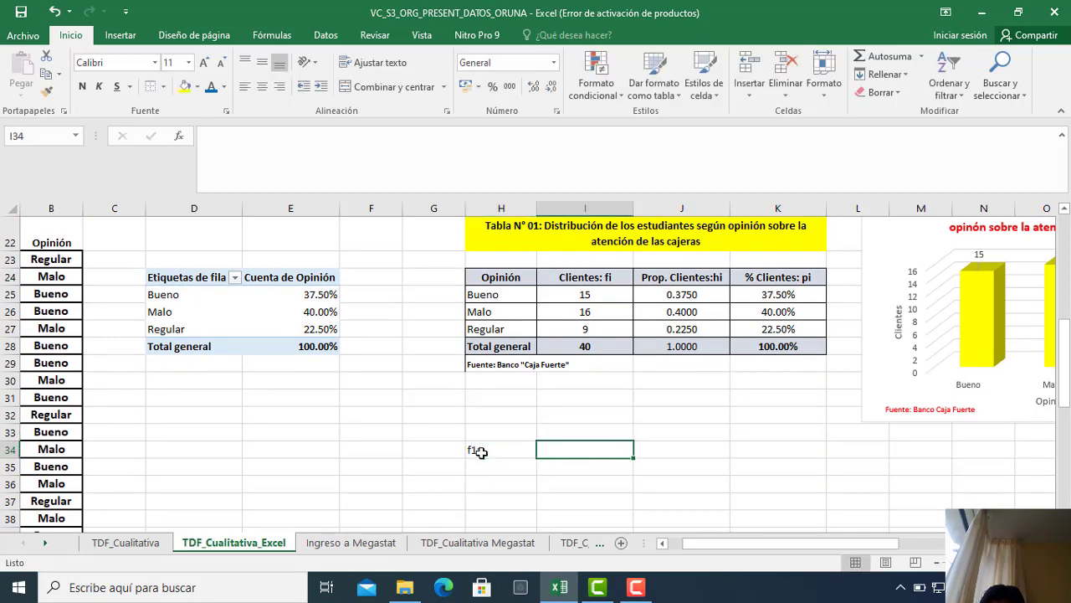
{"action": "left_click", "coordinate": [478, 450]}
{"action": "left_click", "coordinate": [262, 86]}
Enter the f1 interpretation in cell I34: "Del total de 40 clientes, 15 opinan que la atención de las cajeras es Bueno".
{"action": "left_click", "coordinate": [560, 452]}
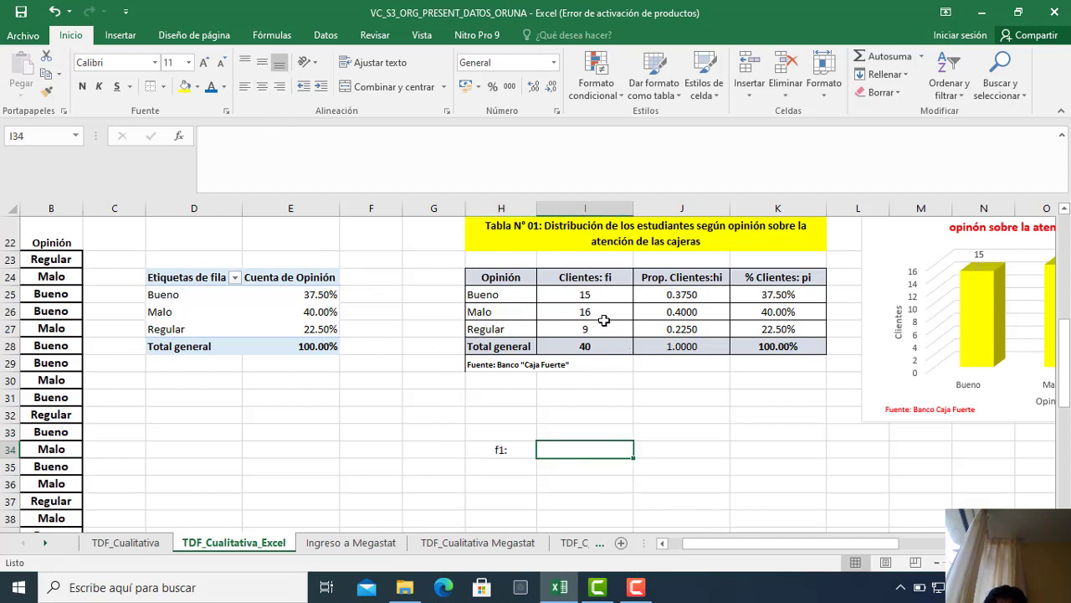
{"action": "left_click", "coordinate": [588, 282]}
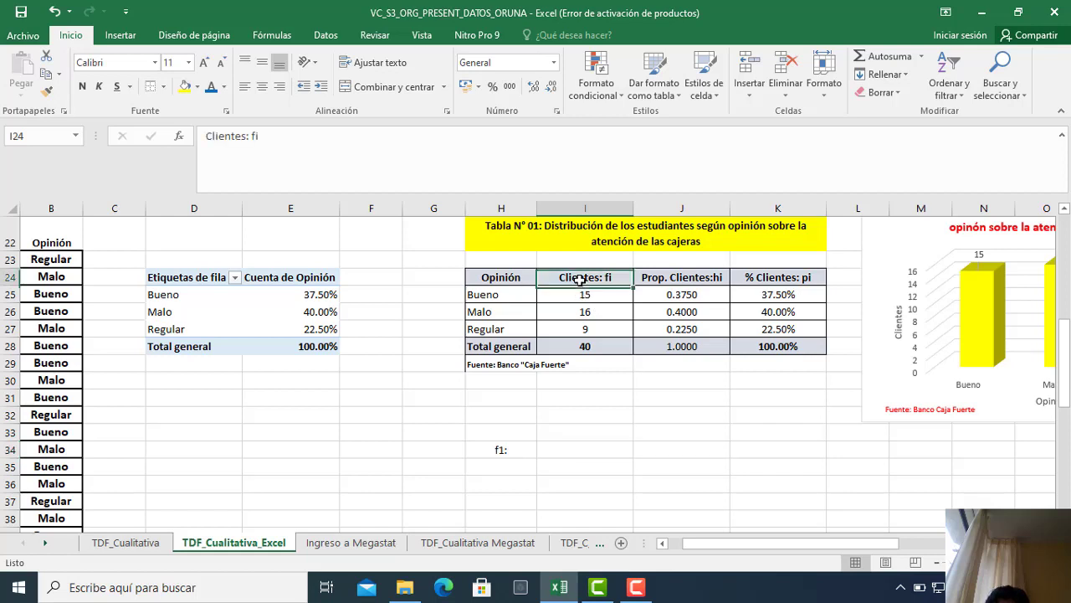
{"action": "left_click", "coordinate": [591, 292]}
{"action": "left_click", "coordinate": [602, 312]}
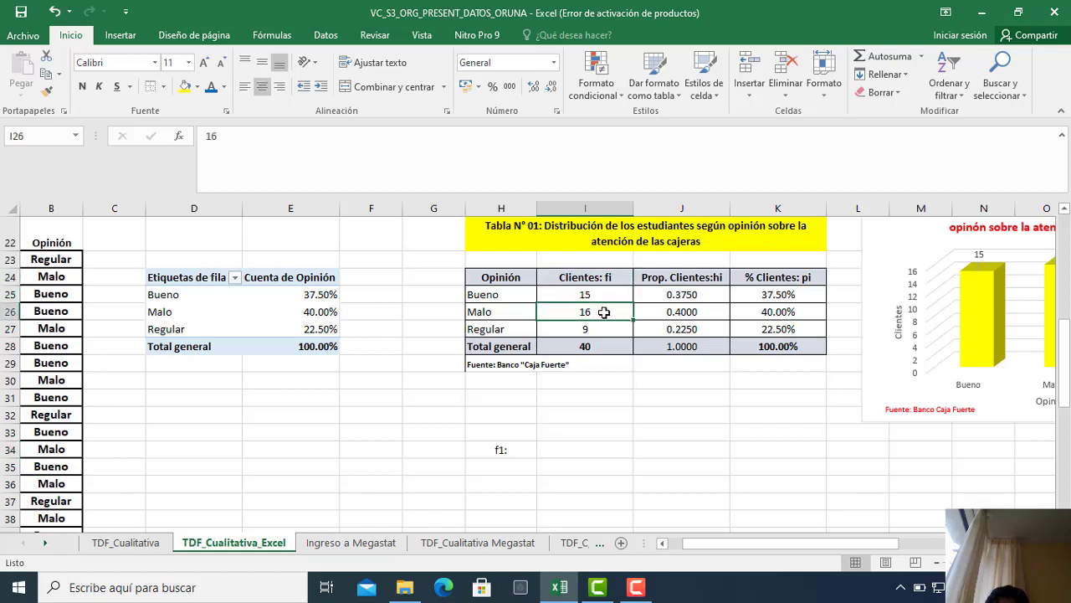
{"action": "left_click", "coordinate": [592, 331]}
{"action": "left_click", "coordinate": [592, 295]}
{"action": "left_click", "coordinate": [565, 447]}
{"action": "type", "text": "Del total "}
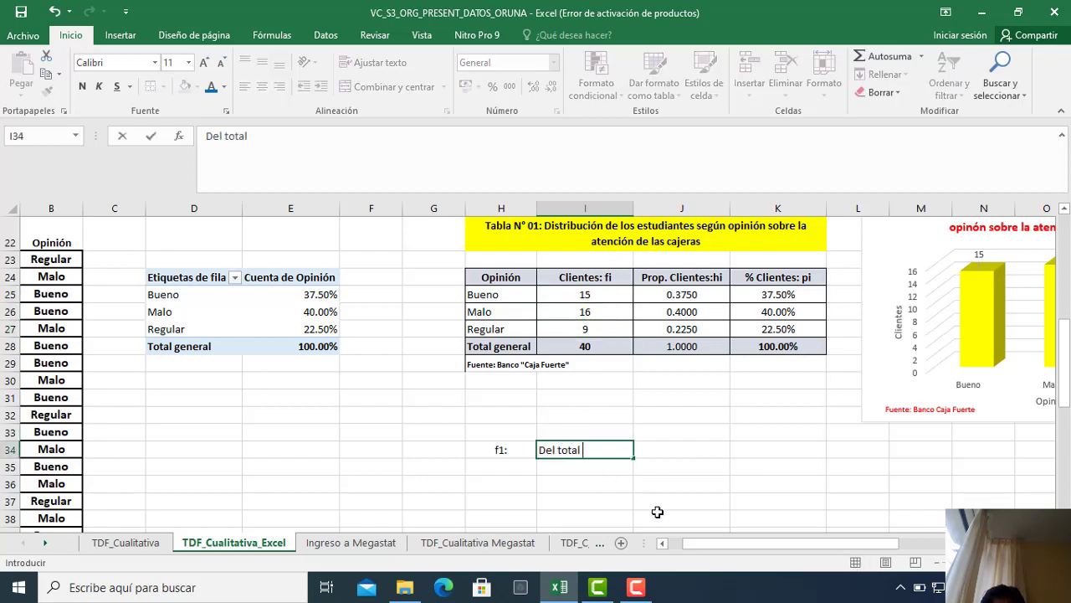
{"action": "type", "text": "de 40 clientes"}
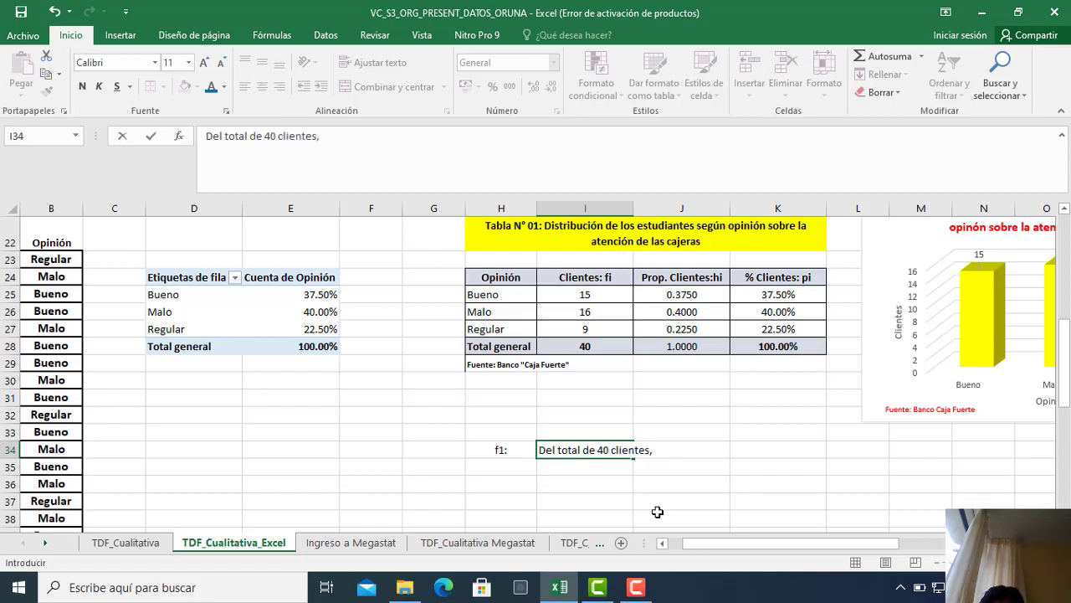
{"action": "type", "text": ", 15 opinan qu"}
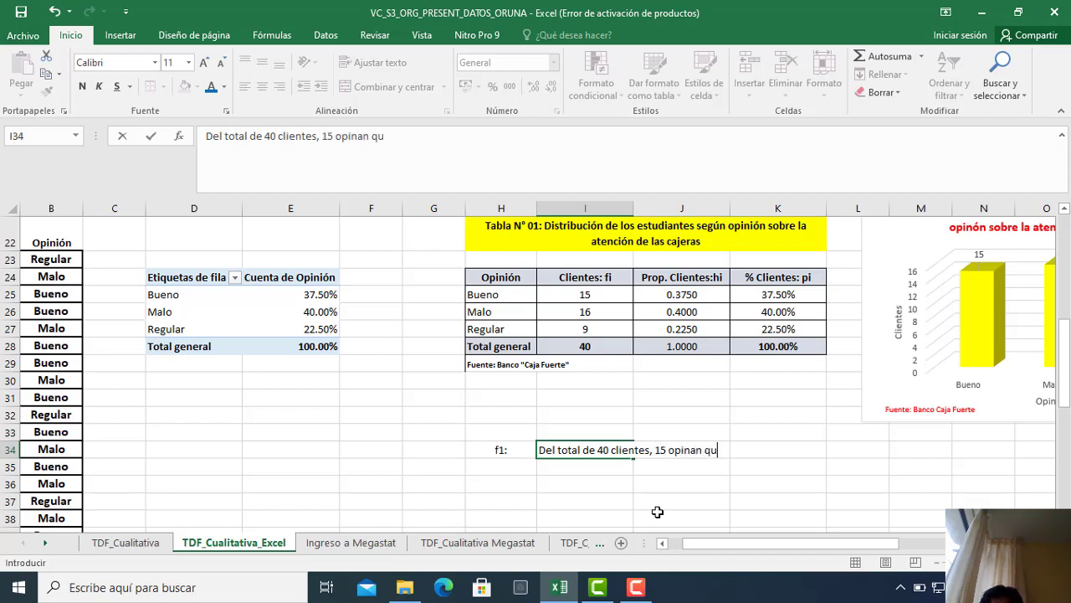
{"action": "type", "text": "e la atenci"}
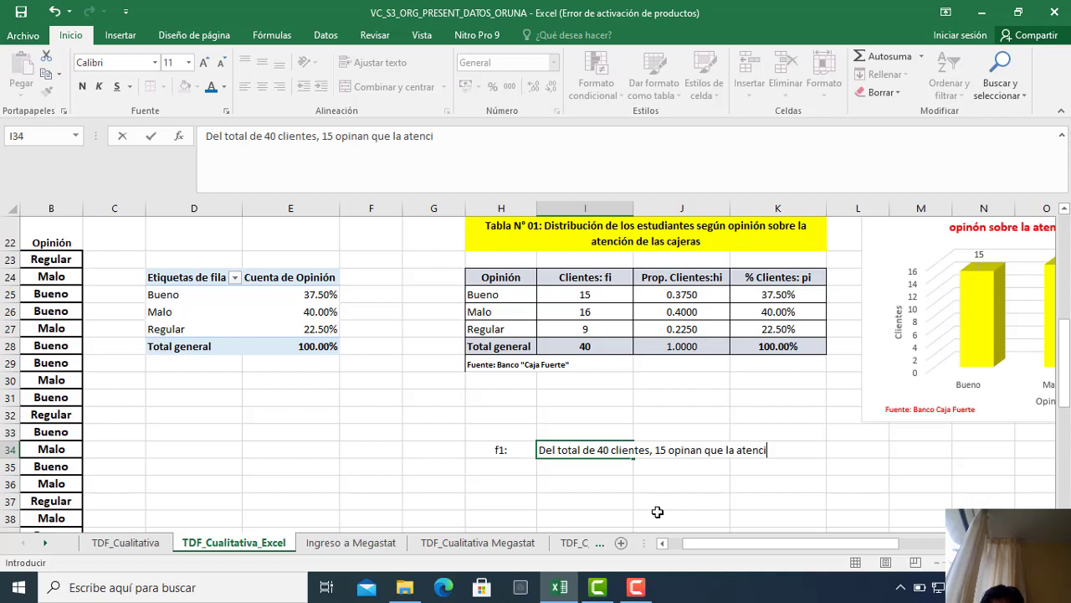
{"action": "type", "text": "ón de las cajeras es Bueno"}
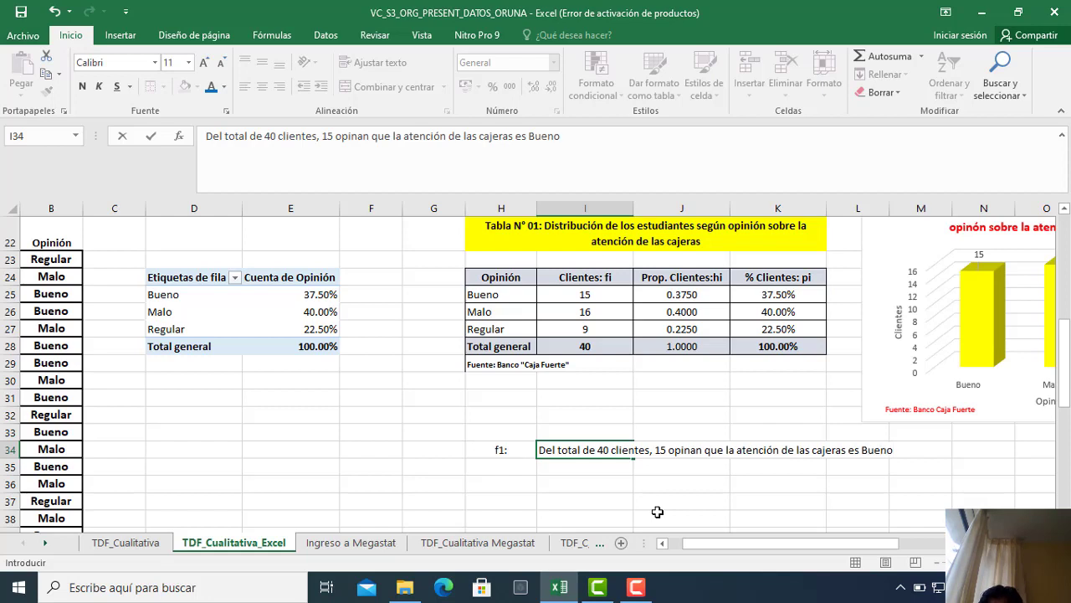
{"action": "key", "text": "Return"}
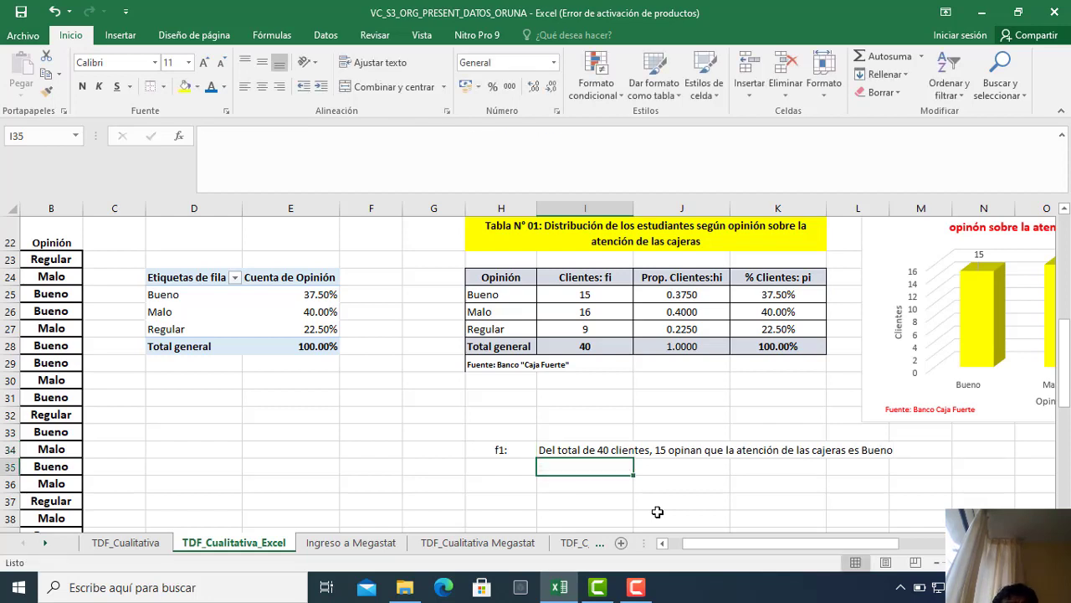
Check the exercise statement above the table for the values that must be interpreted.
{"action": "scroll", "coordinate": [136, 232], "scroll_direction": "up", "scroll_amount": 2}
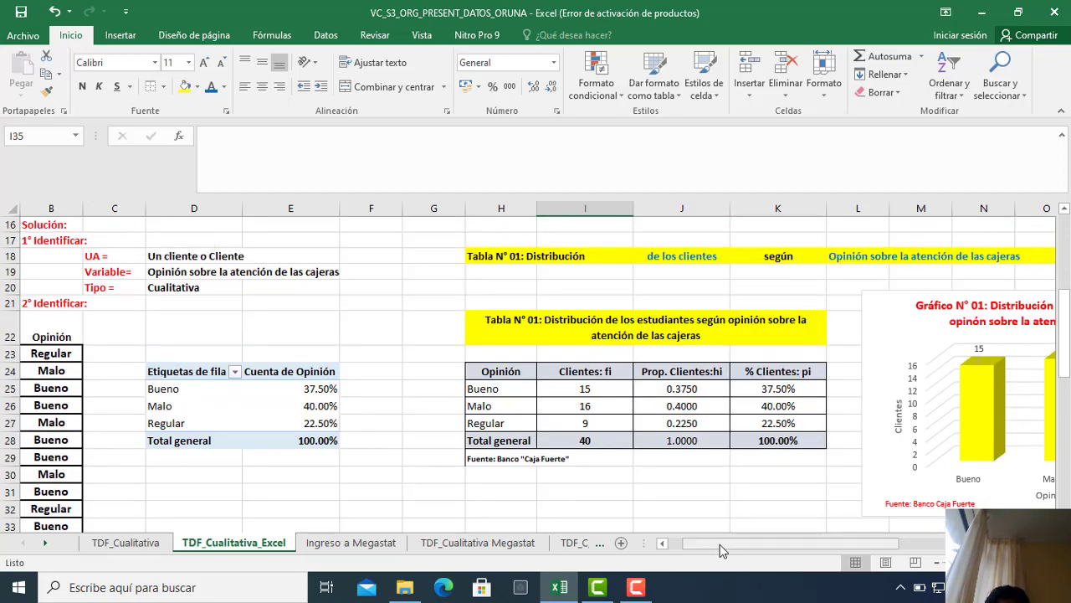
{"action": "left_click_drag", "start_coordinate": [725, 544], "coordinate": [676, 547]}
{"action": "scroll", "coordinate": [315, 362], "scroll_direction": "up", "scroll_amount": 2}
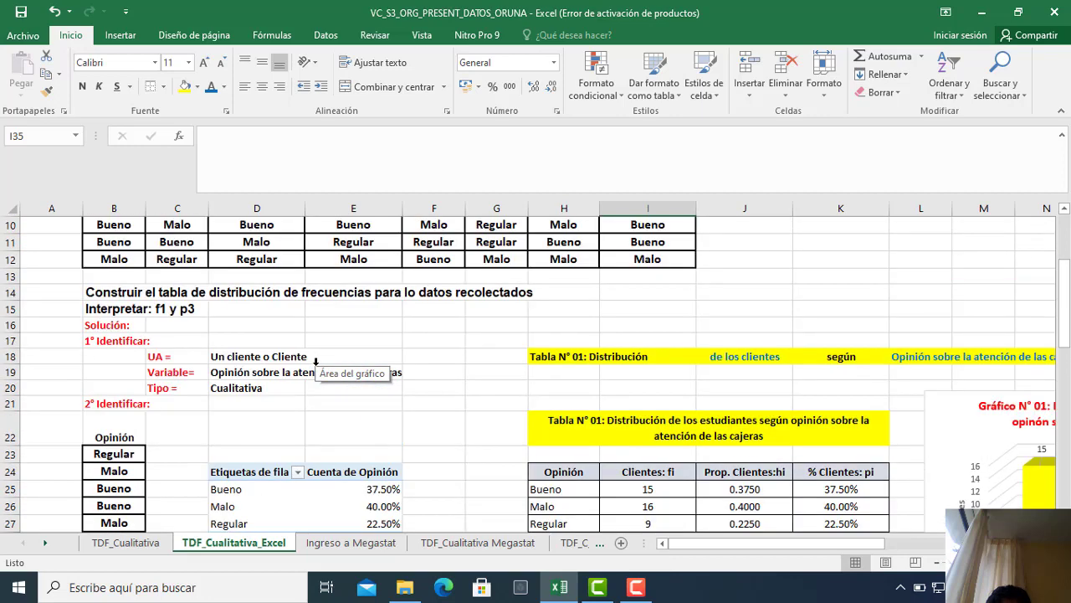
{"action": "scroll", "coordinate": [316, 362], "scroll_direction": "down", "scroll_amount": 3}
{"action": "scroll", "coordinate": [315, 361], "scroll_direction": "down", "scroll_amount": 1}
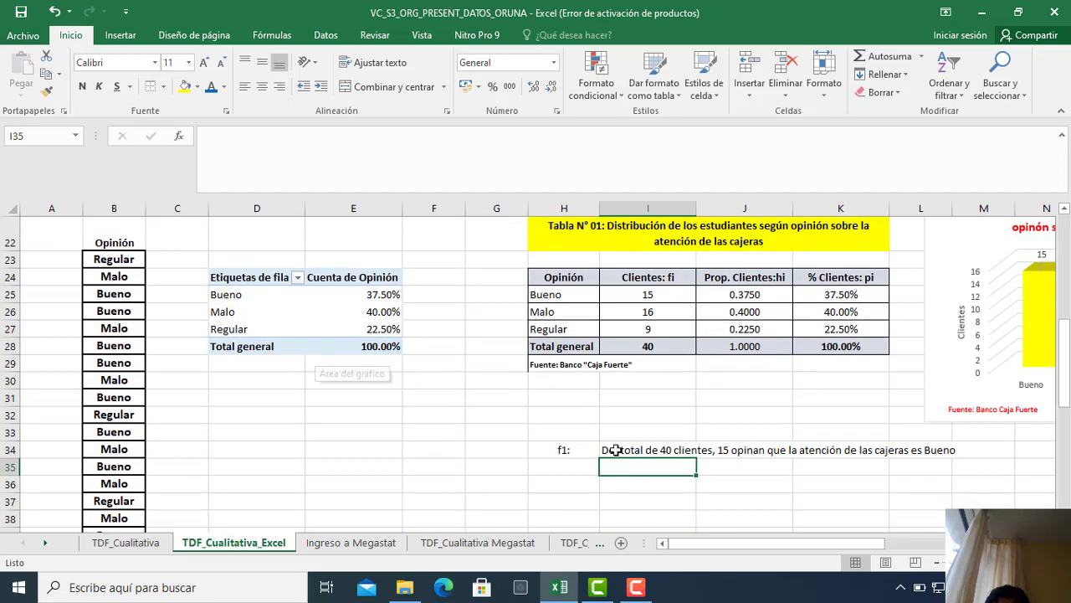
Enter the label "p3:" in cell H35 below the f1 label and center it.
{"action": "left_click", "coordinate": [563, 468]}
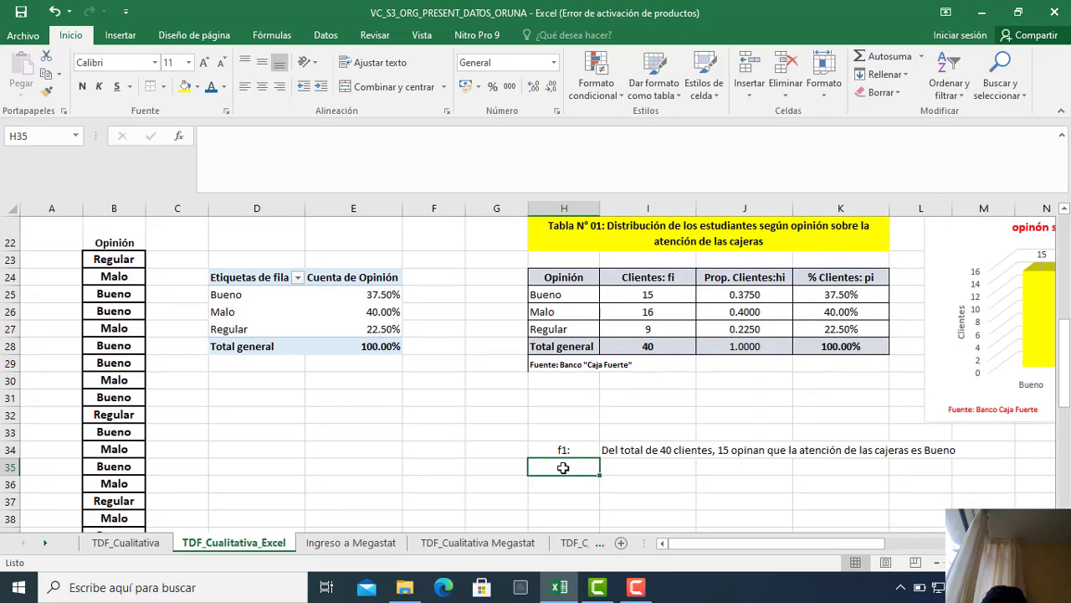
{"action": "type", "text": "p"}
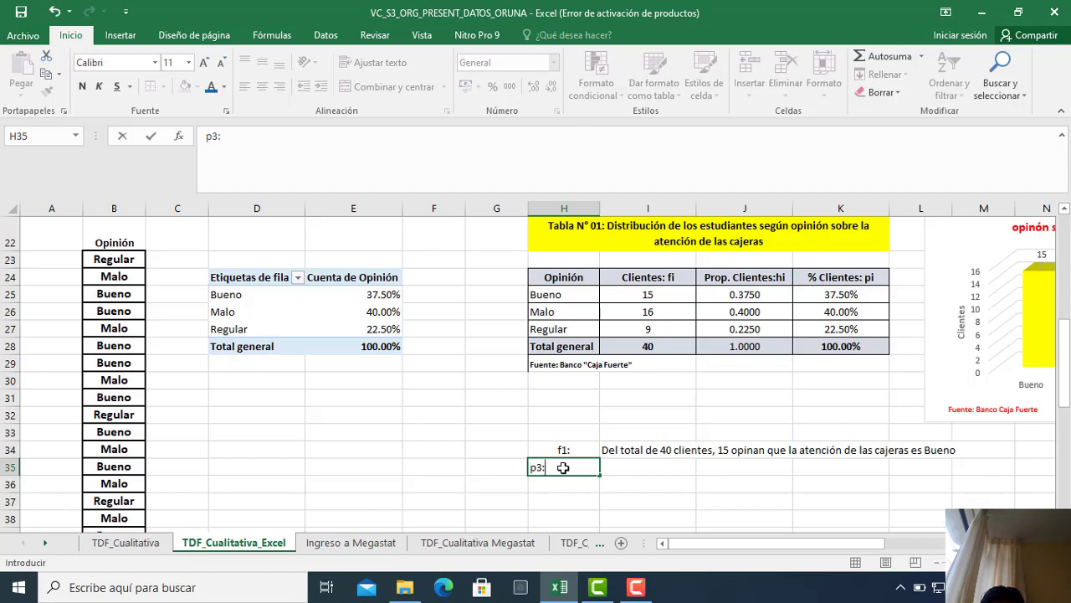
{"action": "type", "text": "3:"}
{"action": "key", "text": "Return"}
{"action": "left_click", "coordinate": [563, 468]}
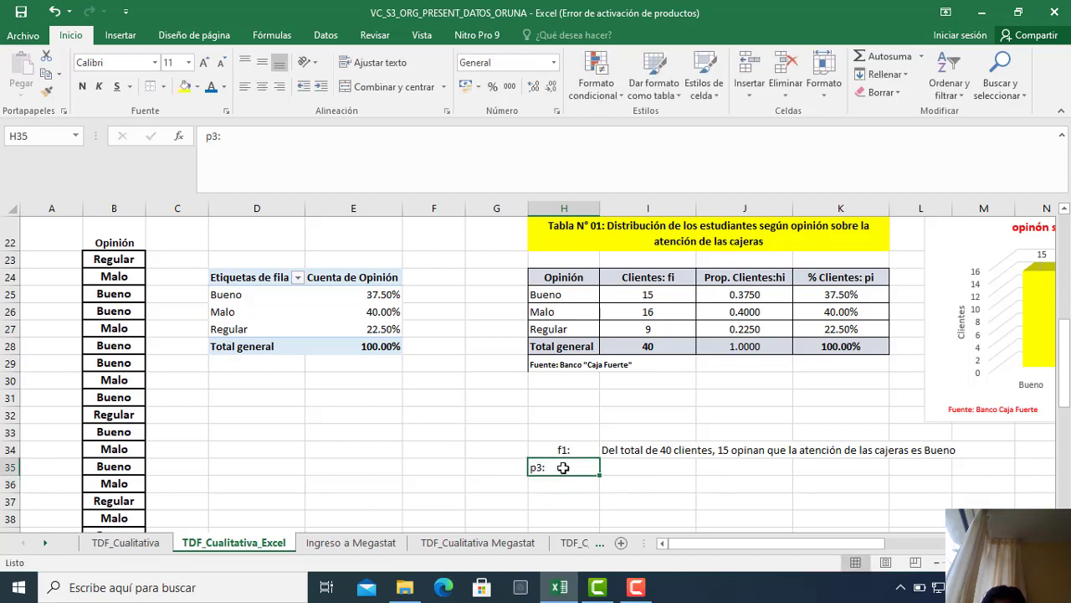
{"action": "left_click", "coordinate": [279, 86]}
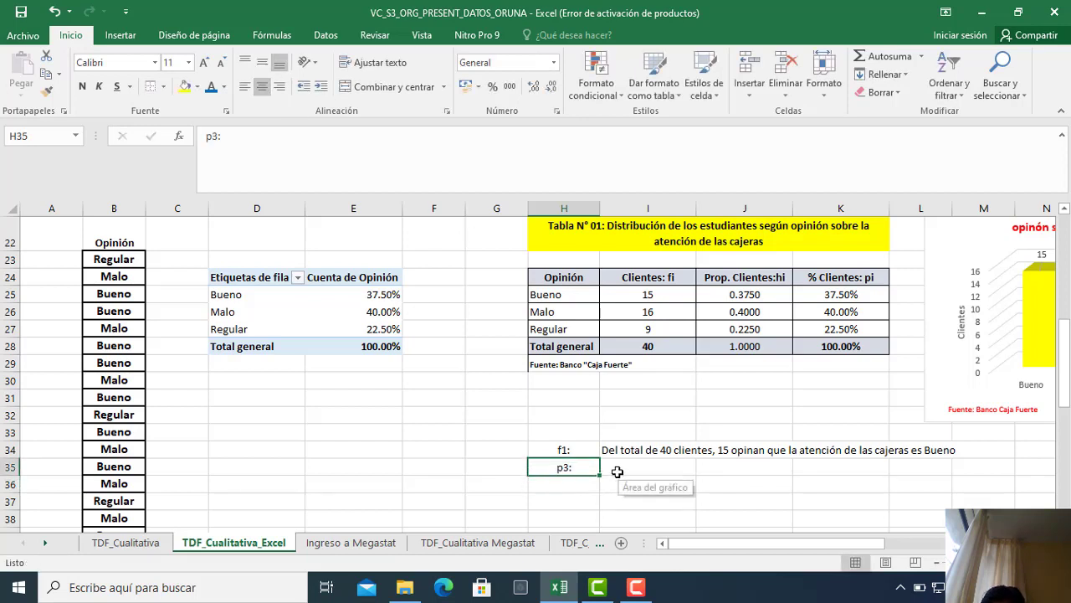
{"action": "left_click", "coordinate": [619, 471]}
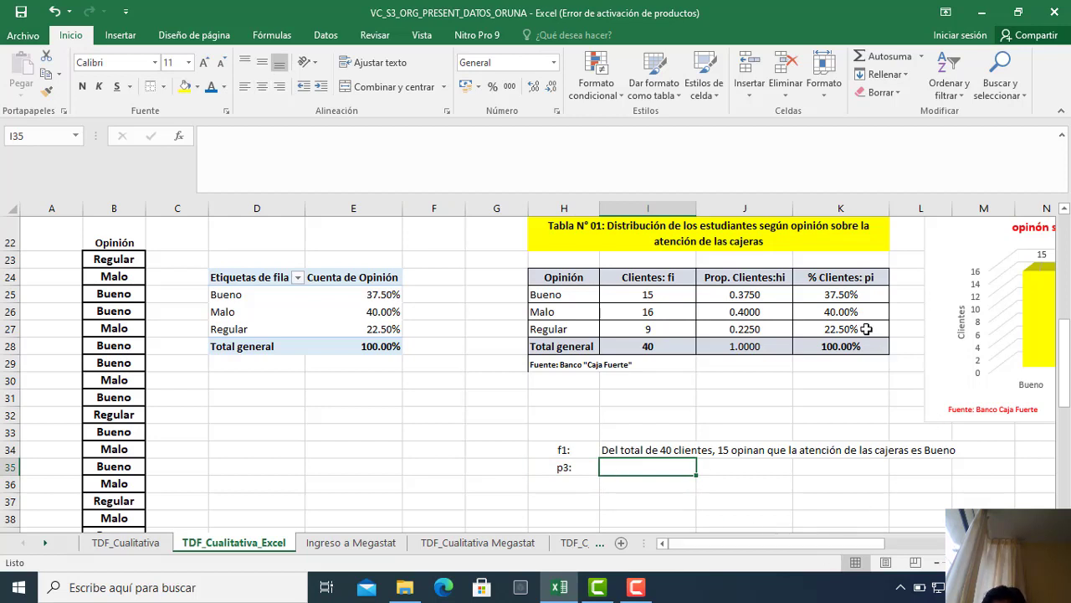
{"action": "left_click", "coordinate": [837, 295]}
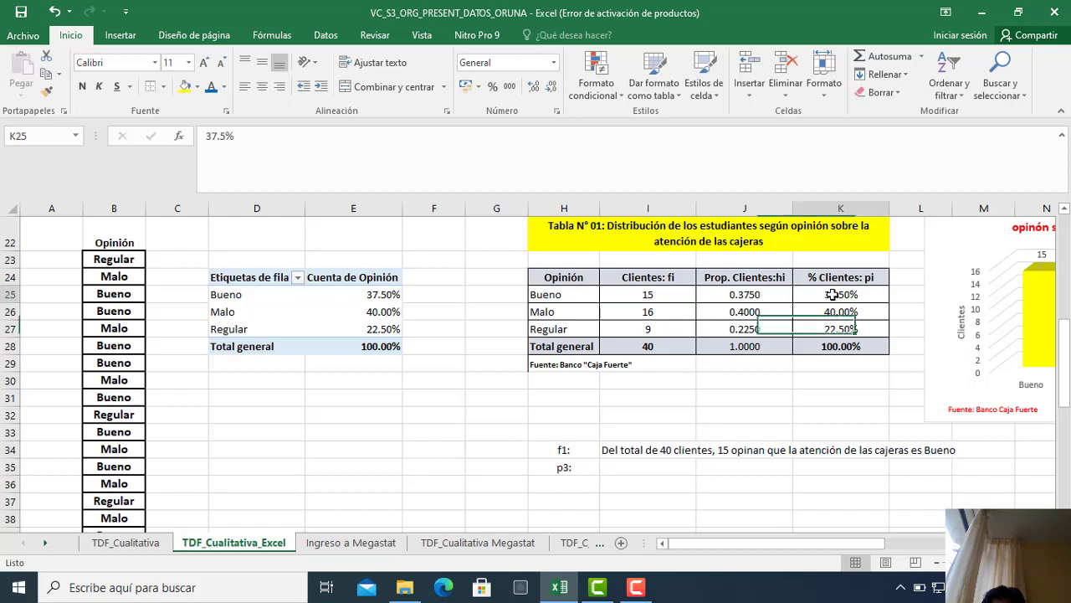
{"action": "left_click", "coordinate": [841, 306]}
{"action": "left_click", "coordinate": [847, 327]}
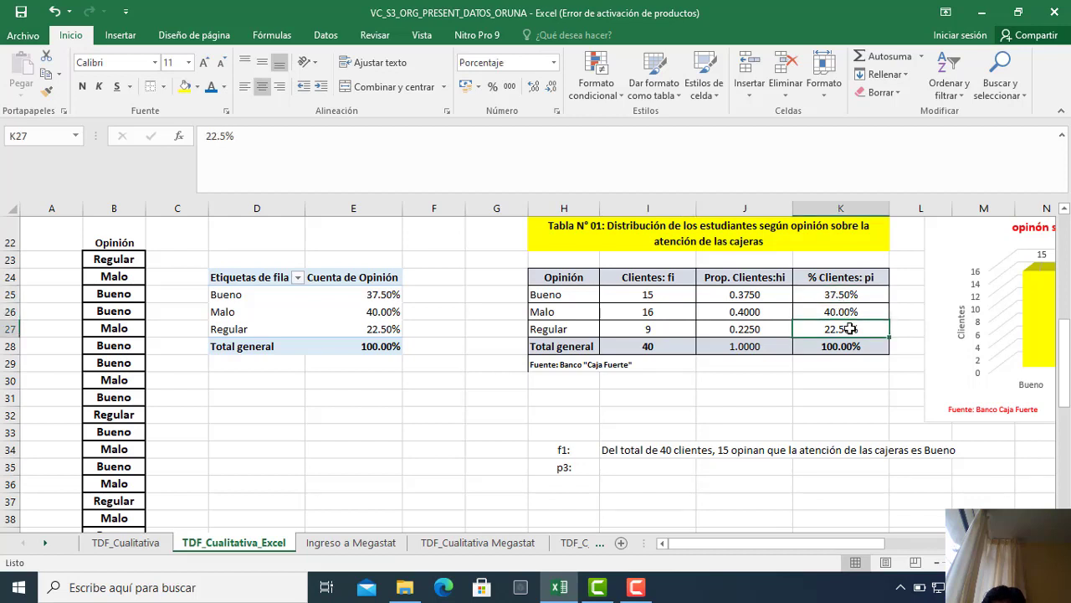
{"action": "left_click", "coordinate": [631, 470]}
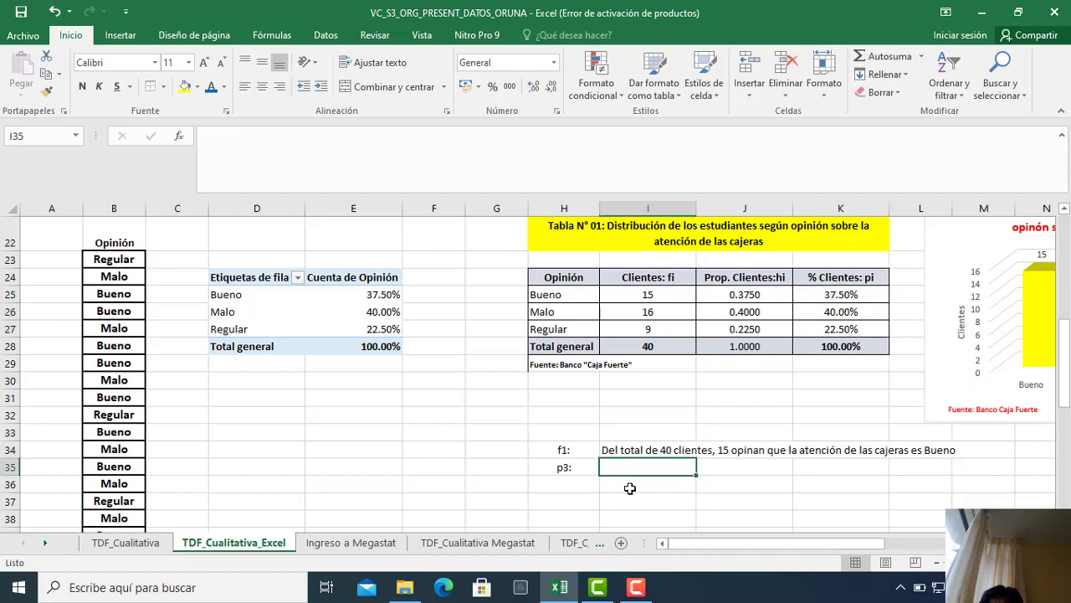
{"action": "left_click", "coordinate": [829, 333]}
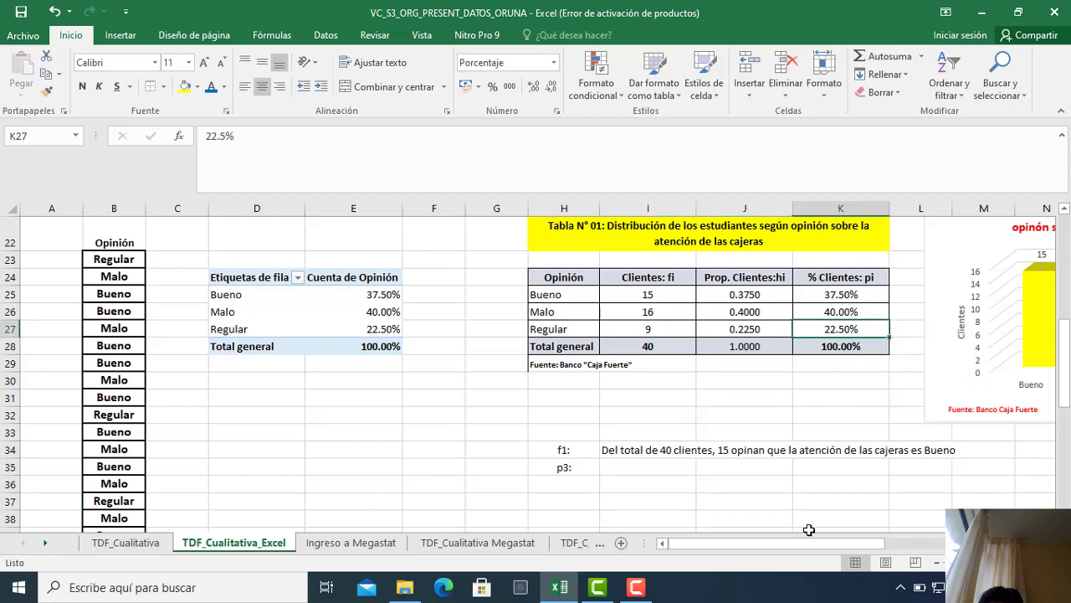
{"action": "type", "text": "El"}
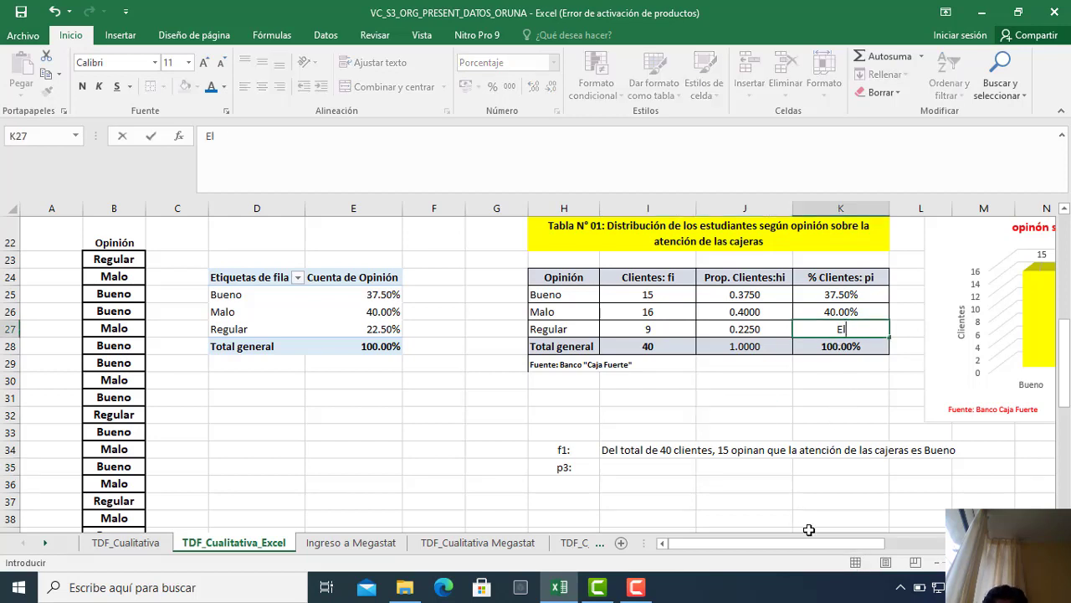
{"action": "left_click", "coordinate": [646, 466]}
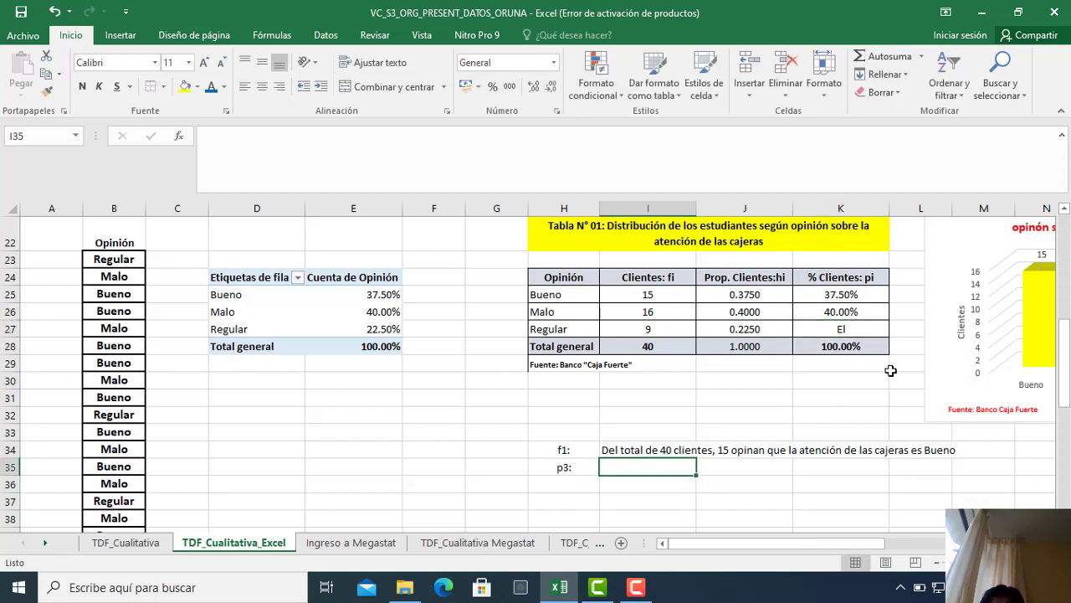
{"action": "left_click", "coordinate": [54, 11]}
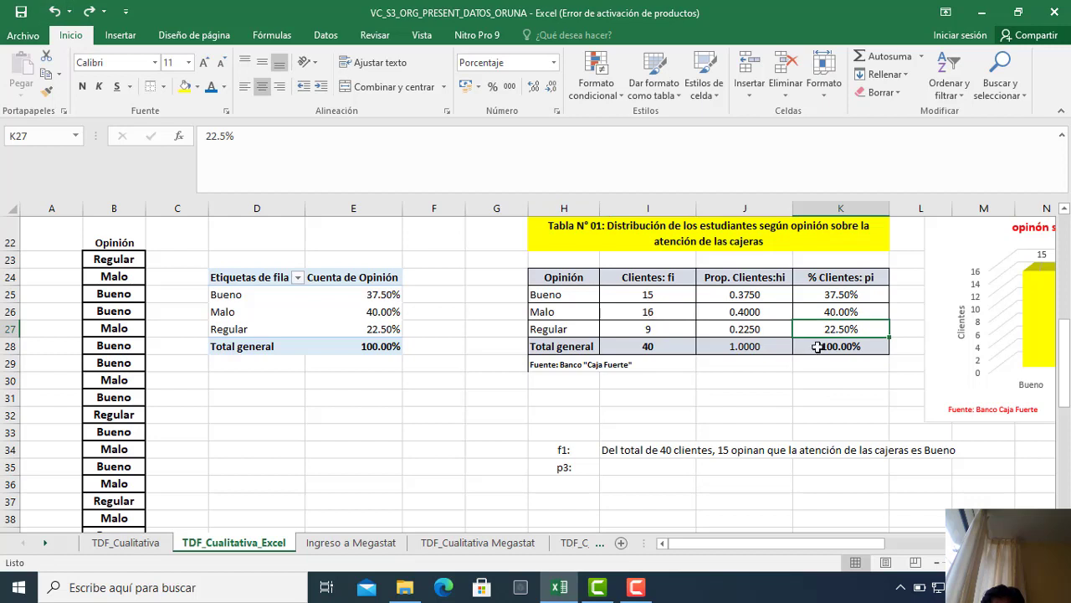
Enter the p3 interpretation in cell I35: "El 22.50% de los clientes opinan que la atención de las cajeras es Regular".
{"action": "left_click", "coordinate": [641, 465]}
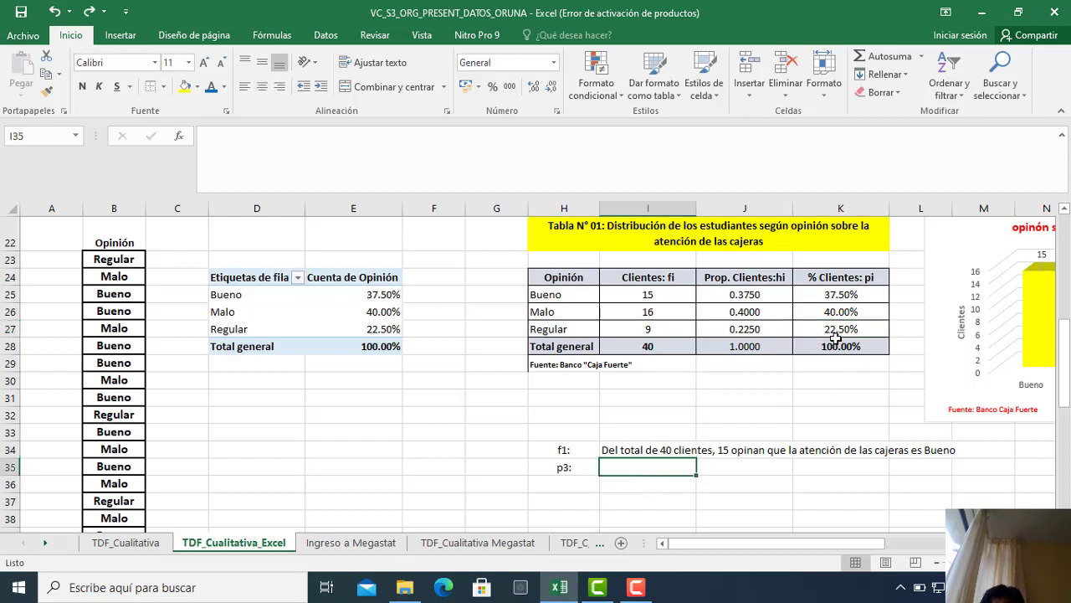
{"action": "type", "text": "El 22.5"}
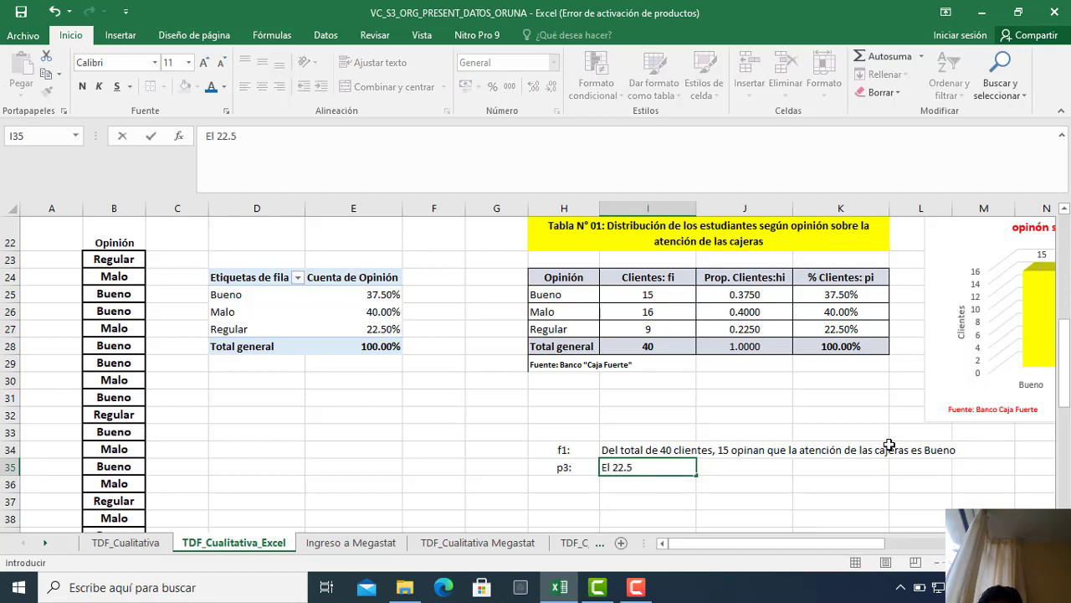
{"action": "type", "text": "0% de "}
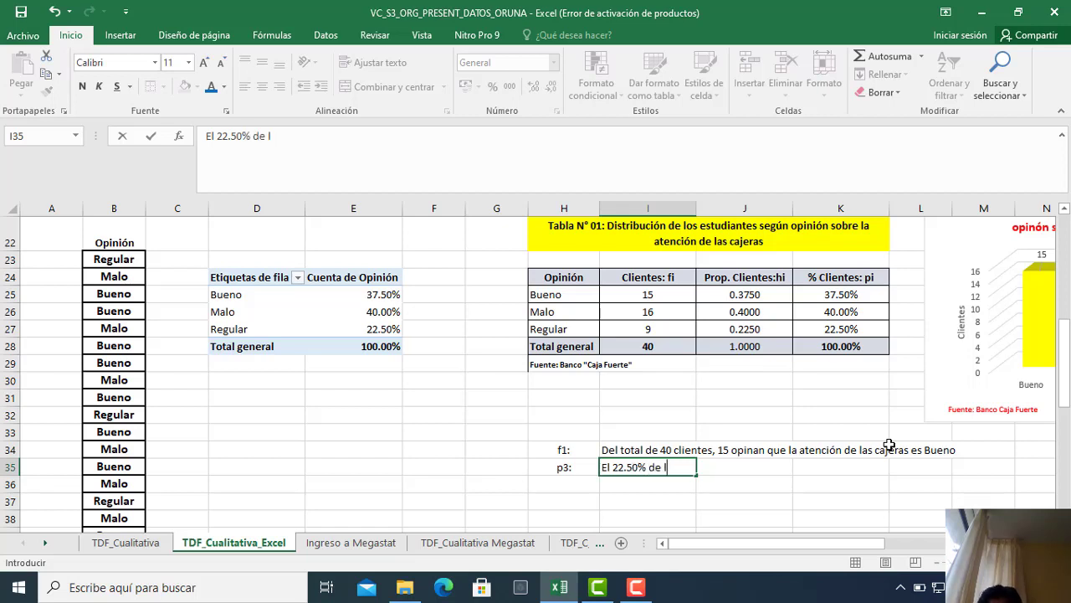
{"action": "type", "text": "los clientes "}
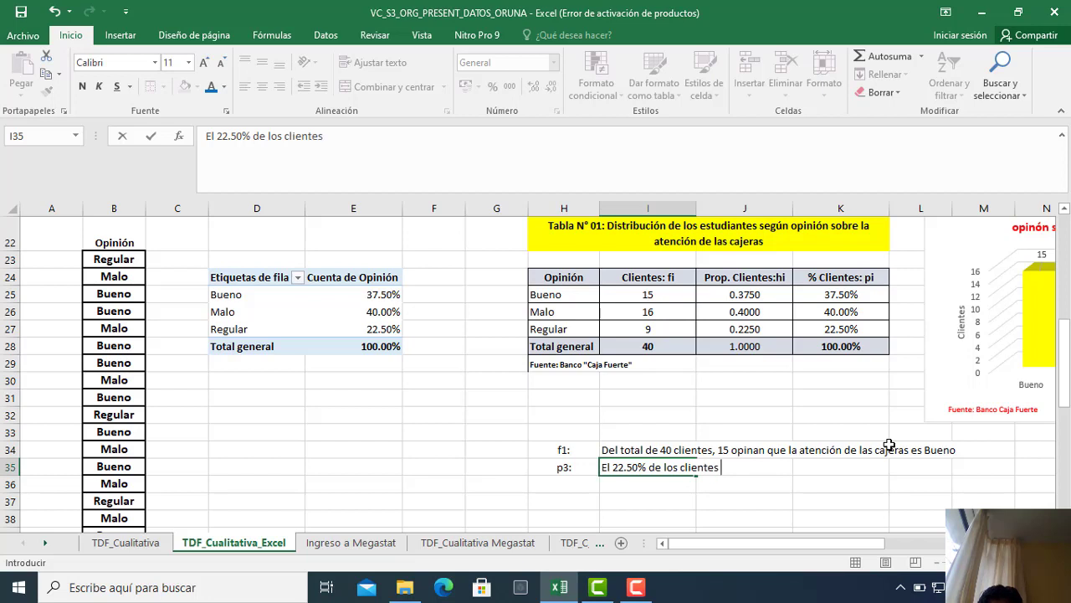
{"action": "type", "text": "opinan que la atenci"}
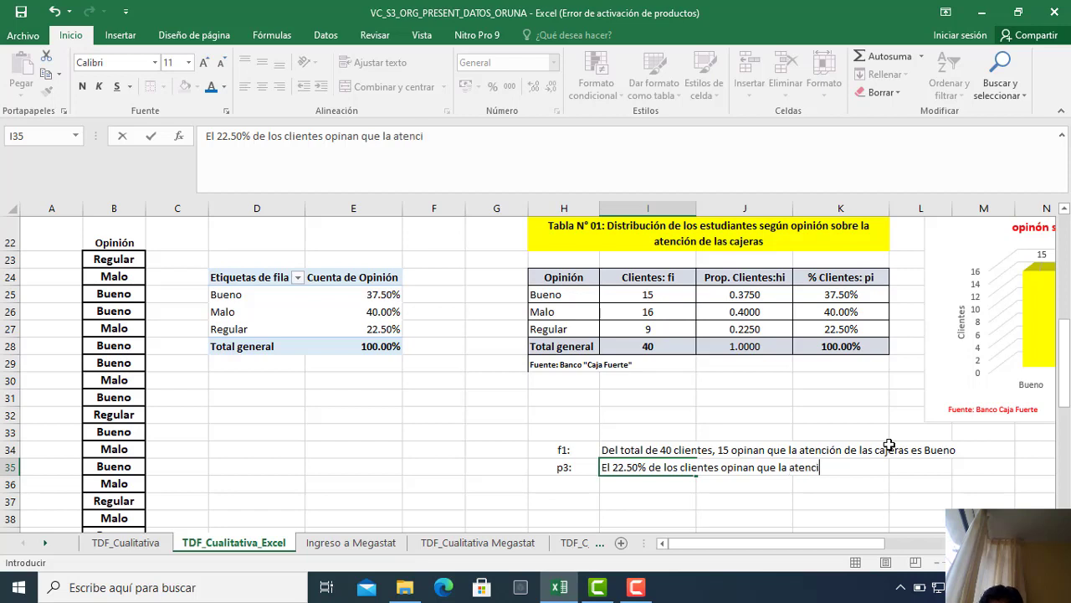
{"action": "type", "text": "ón de la"}
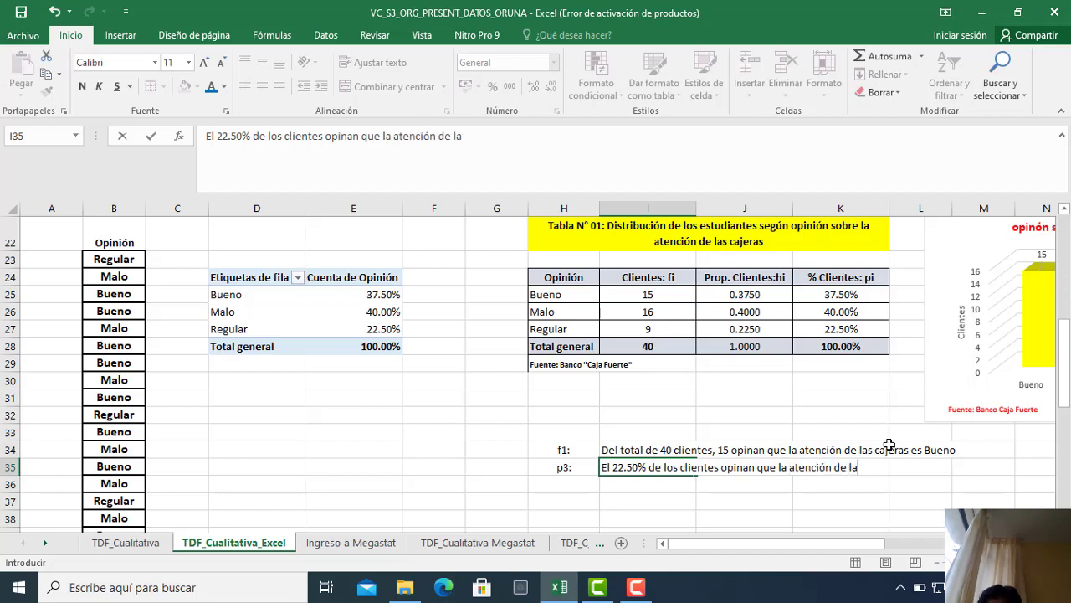
{"action": "type", "text": "s cajeras"}
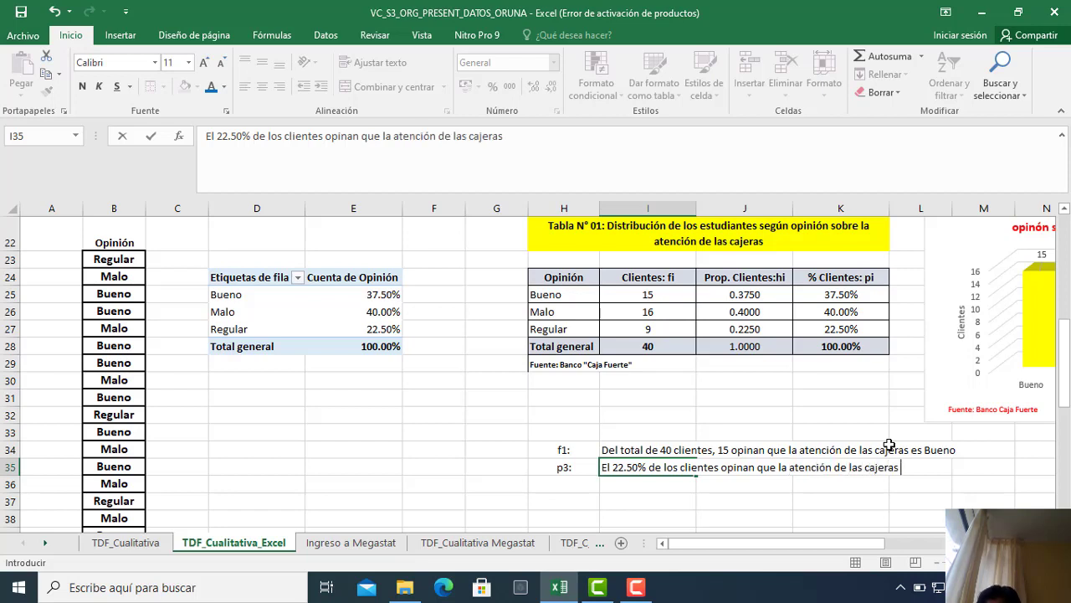
{"action": "type", "text": " es Regular"}
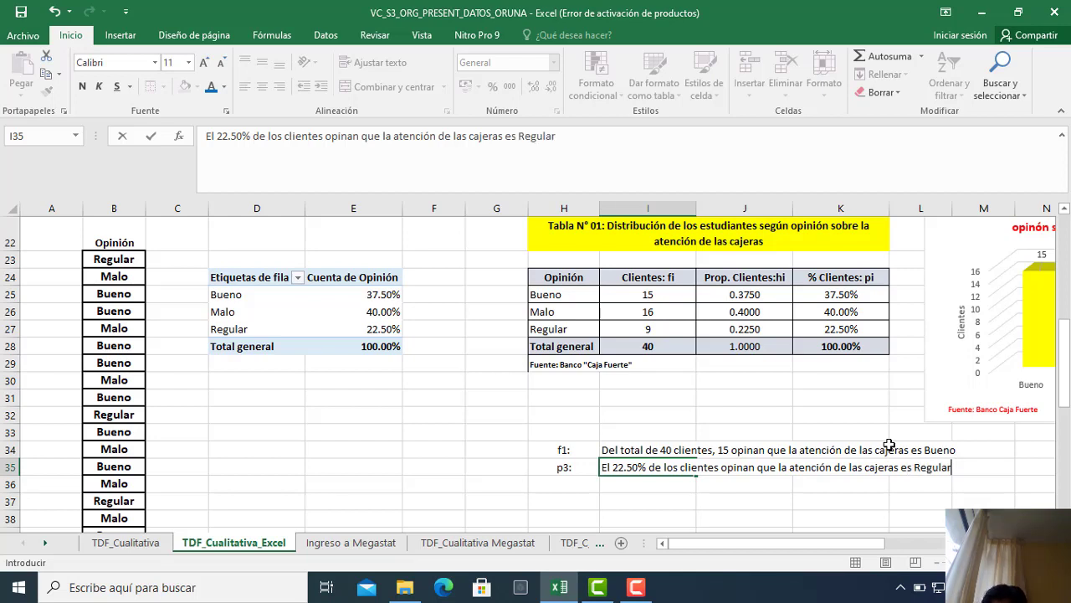
{"action": "key", "text": "ctrl+Return"}
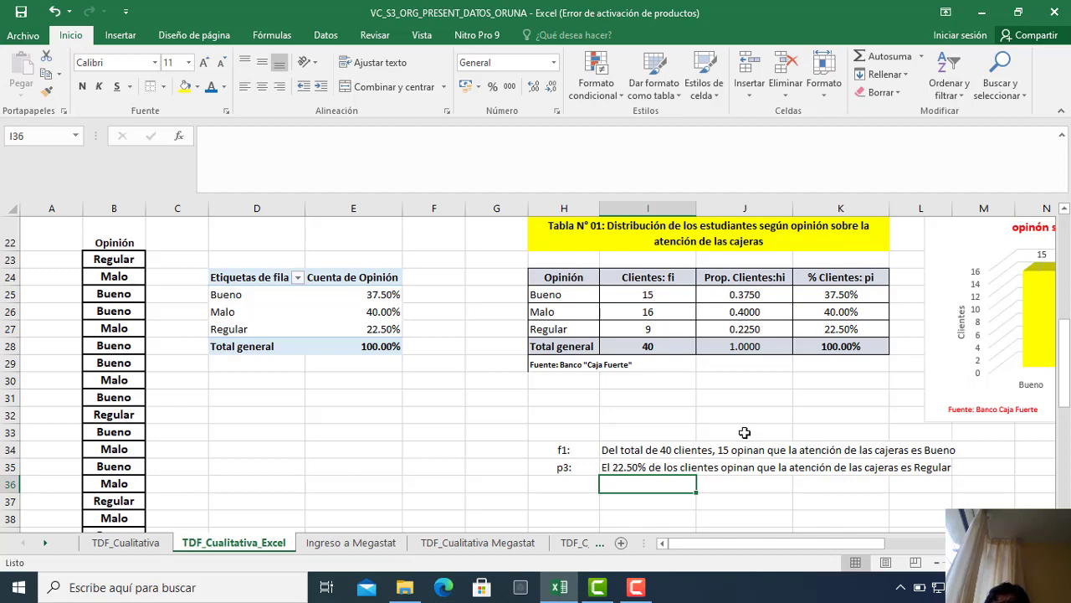
{"action": "left_click", "coordinate": [339, 414]}
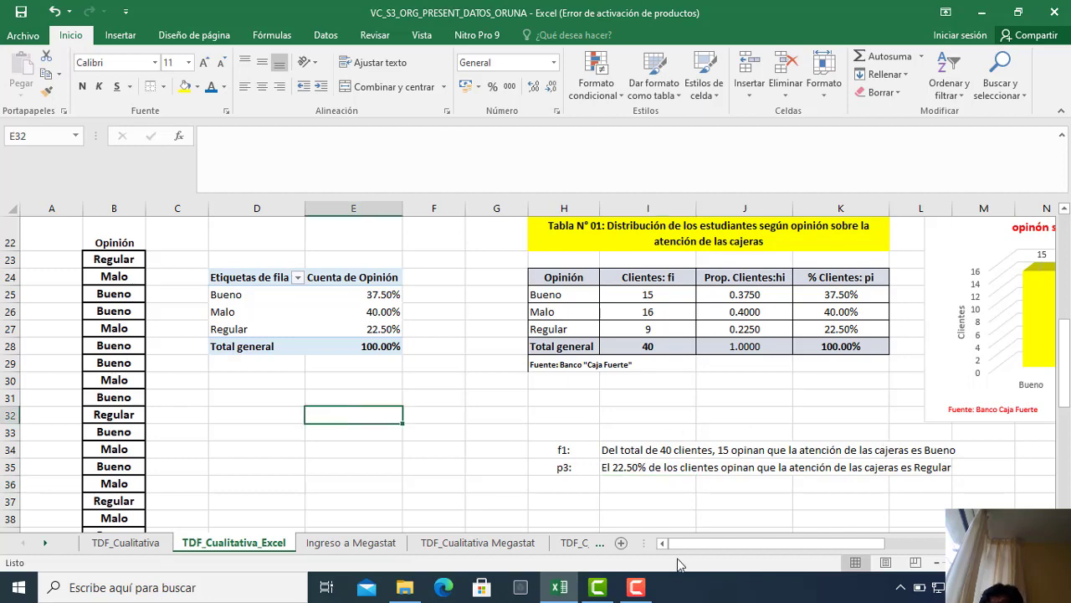
Review the exercise statement and the solved frequency table with its f1 and p3 interpretations.
{"action": "scroll", "coordinate": [332, 412], "scroll_direction": "up", "scroll_amount": 7}
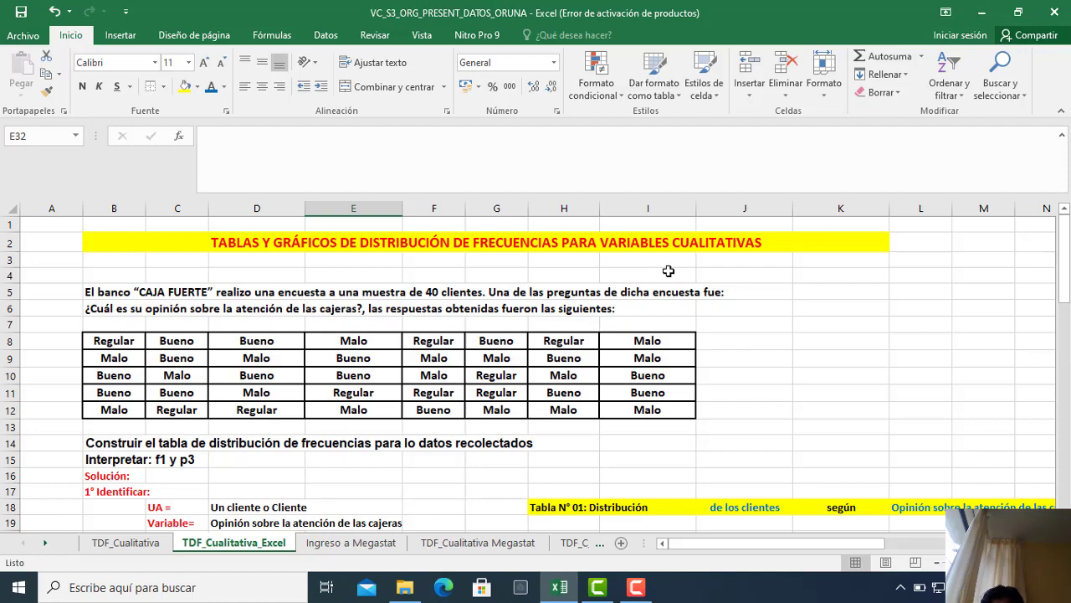
{"action": "left_click", "coordinate": [785, 364]}
{"action": "scroll", "coordinate": [785, 364], "scroll_direction": "down", "scroll_amount": 4}
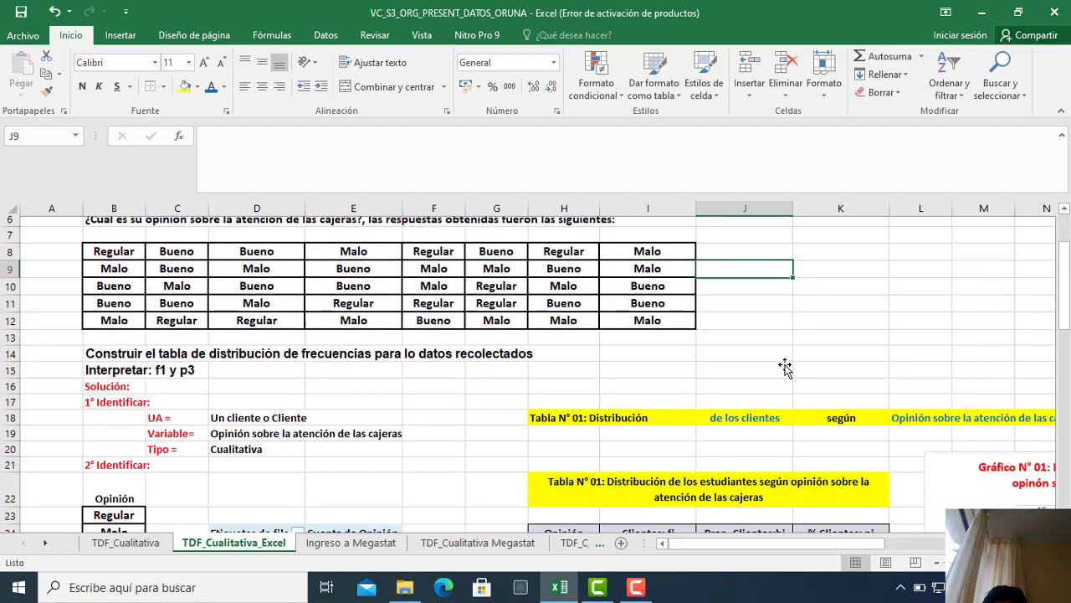
{"action": "scroll", "coordinate": [784, 362], "scroll_direction": "down", "scroll_amount": 2}
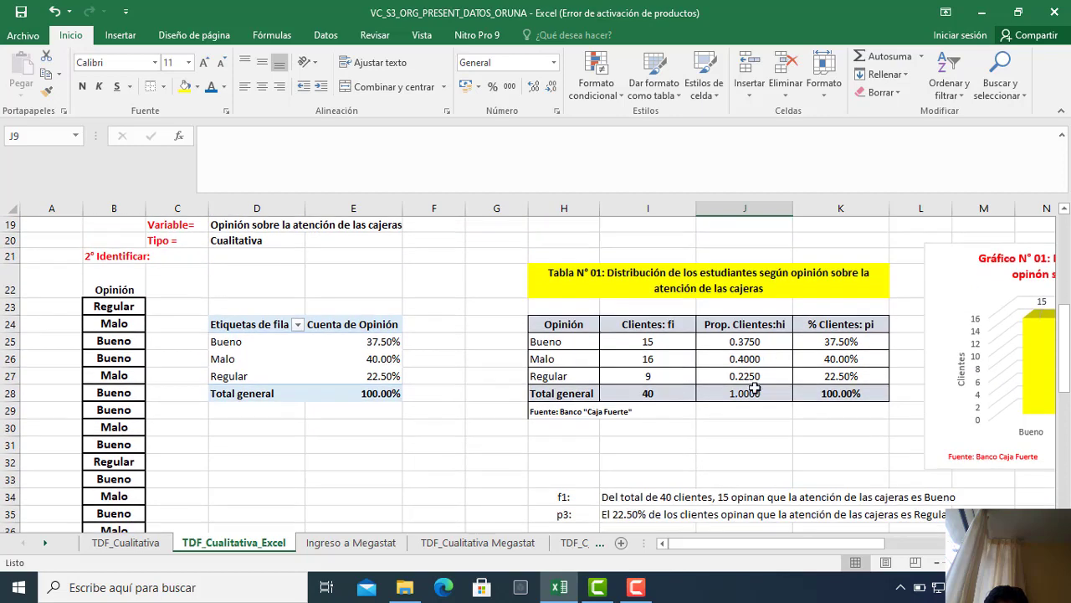
Review the TDF_Cualitativa sheet's diagrams of frequency distributions, statistical charts and the parts of a qualitative frequency table.
{"action": "left_click", "coordinate": [151, 545]}
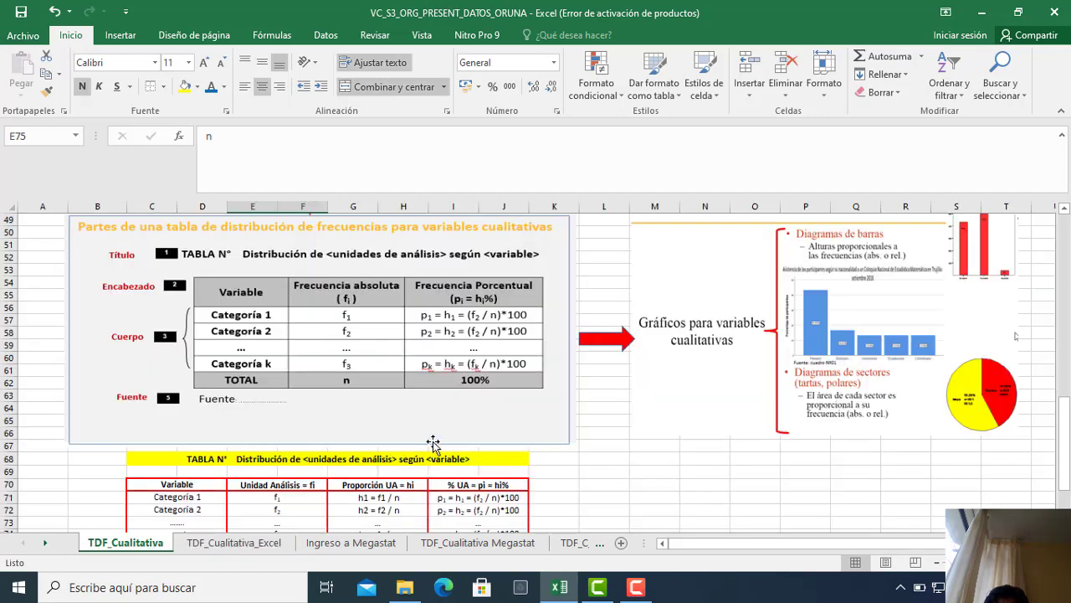
{"action": "scroll", "coordinate": [472, 427], "scroll_direction": "up", "scroll_amount": 3}
{"action": "scroll", "coordinate": [472, 427], "scroll_direction": "up", "scroll_amount": 3}
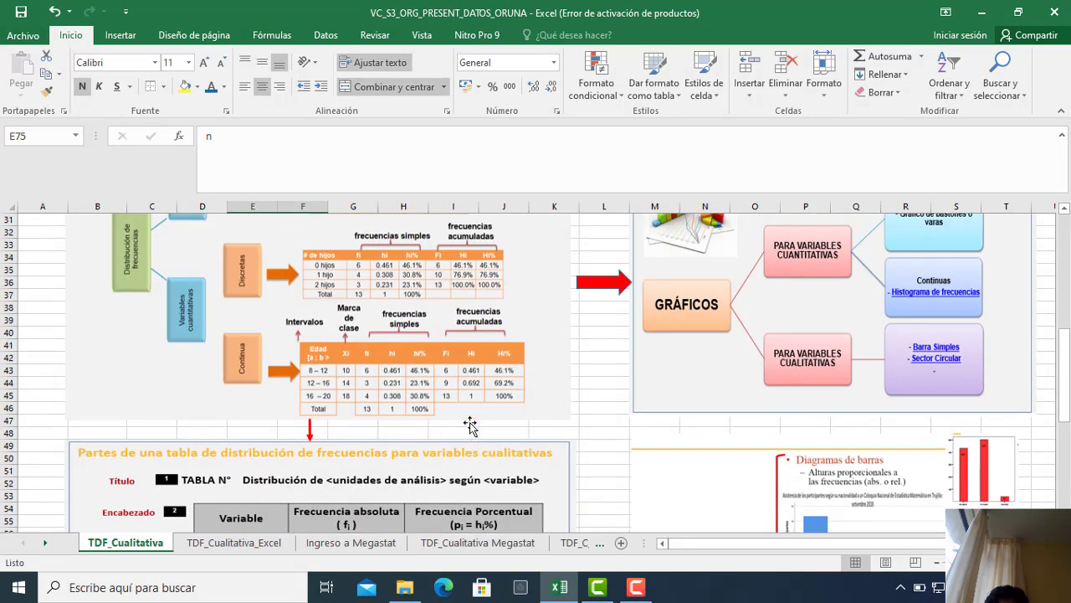
{"action": "scroll", "coordinate": [471, 427], "scroll_direction": "up", "scroll_amount": 1}
{"action": "scroll", "coordinate": [471, 427], "scroll_direction": "up", "scroll_amount": 2}
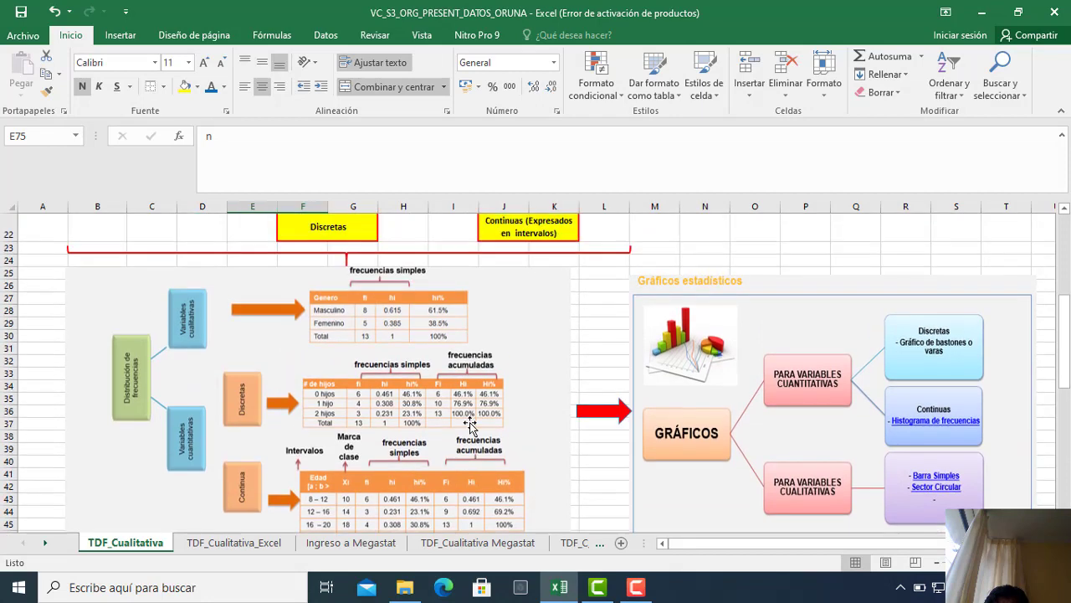
{"action": "scroll", "coordinate": [472, 427], "scroll_direction": "down", "scroll_amount": 1}
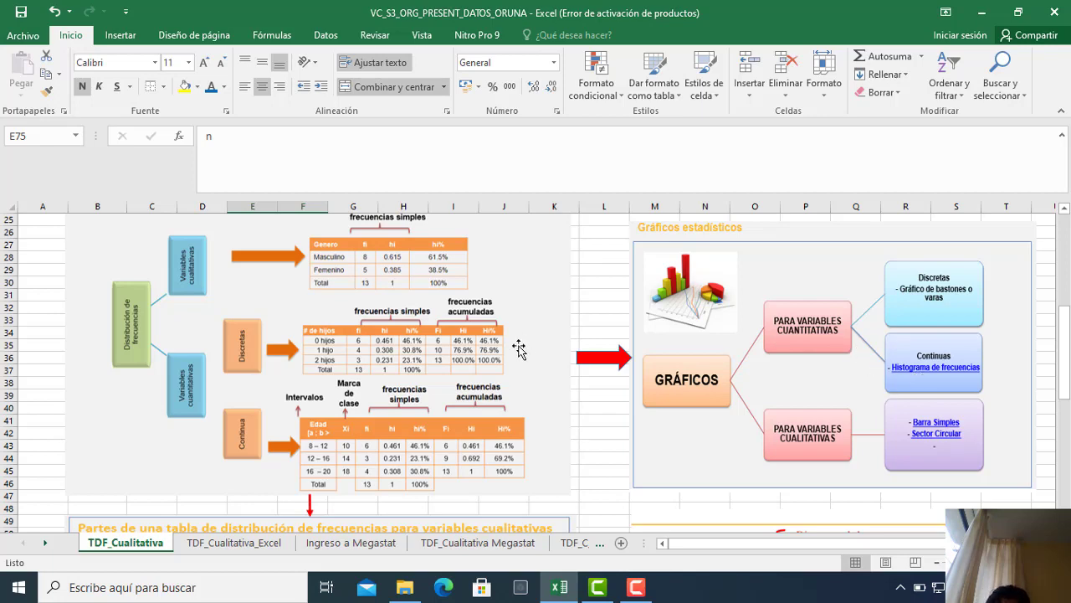
{"action": "scroll", "coordinate": [595, 389], "scroll_direction": "down", "scroll_amount": 8}
{"action": "scroll", "coordinate": [599, 395], "scroll_direction": "down", "scroll_amount": 2}
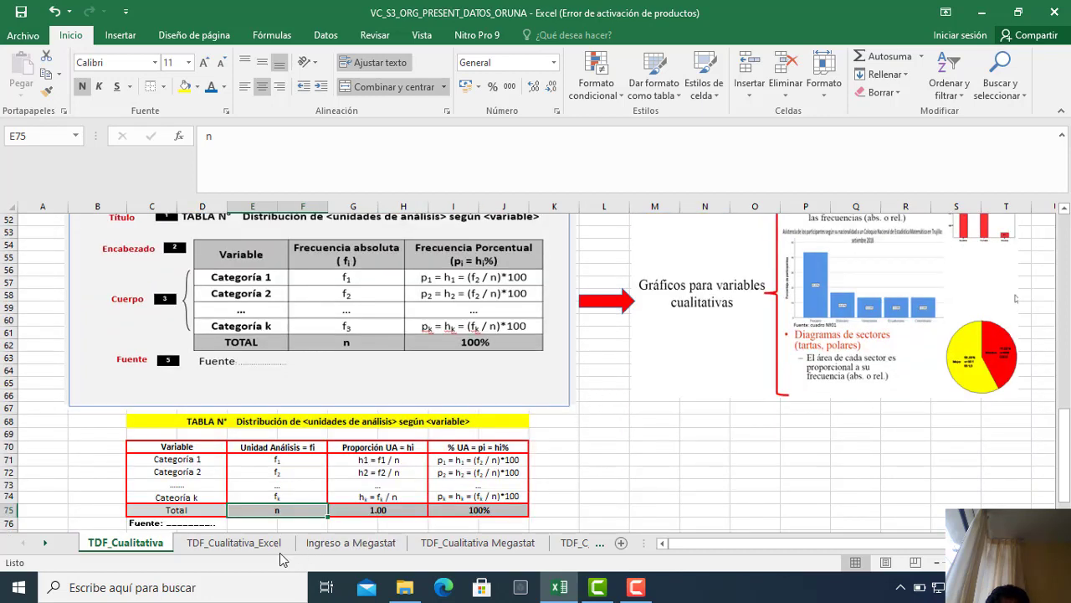
Return to the TDF_Cualitativa_Excel sheet and look over the finished table and interpretations.
{"action": "left_click", "coordinate": [235, 542]}
{"action": "scroll", "coordinate": [410, 473], "scroll_direction": "down", "scroll_amount": 2}
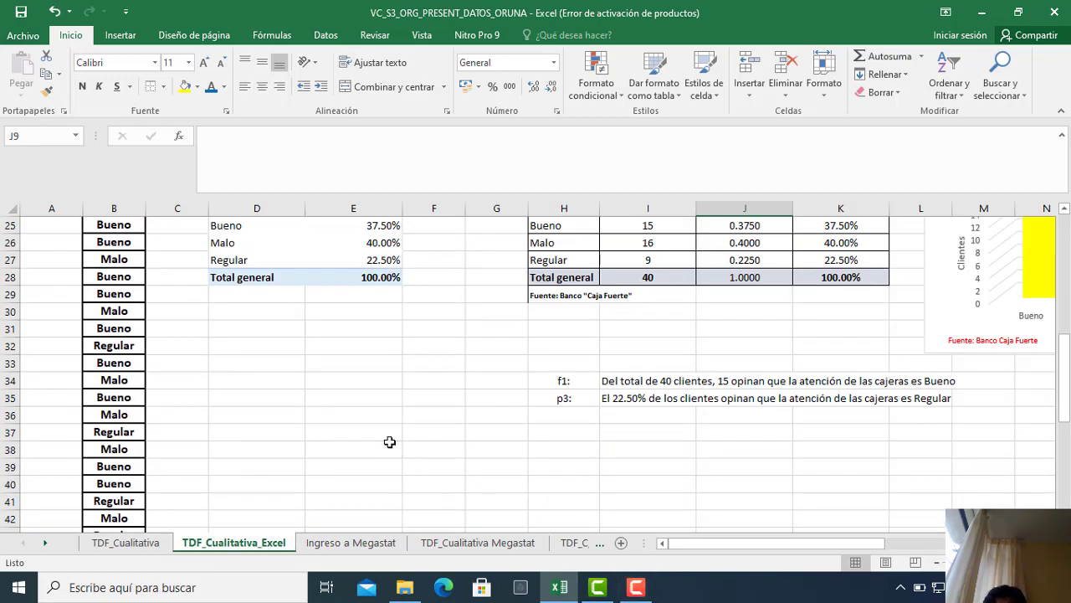
{"action": "scroll", "coordinate": [432, 424], "scroll_direction": "up", "scroll_amount": 2}
{"action": "left_click", "coordinate": [598, 587]}
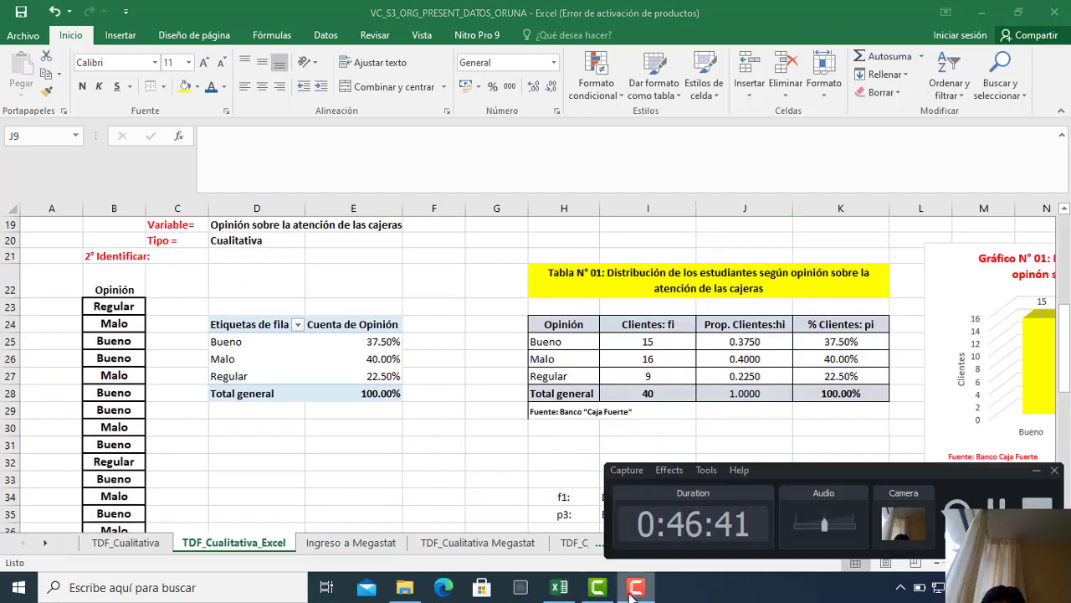